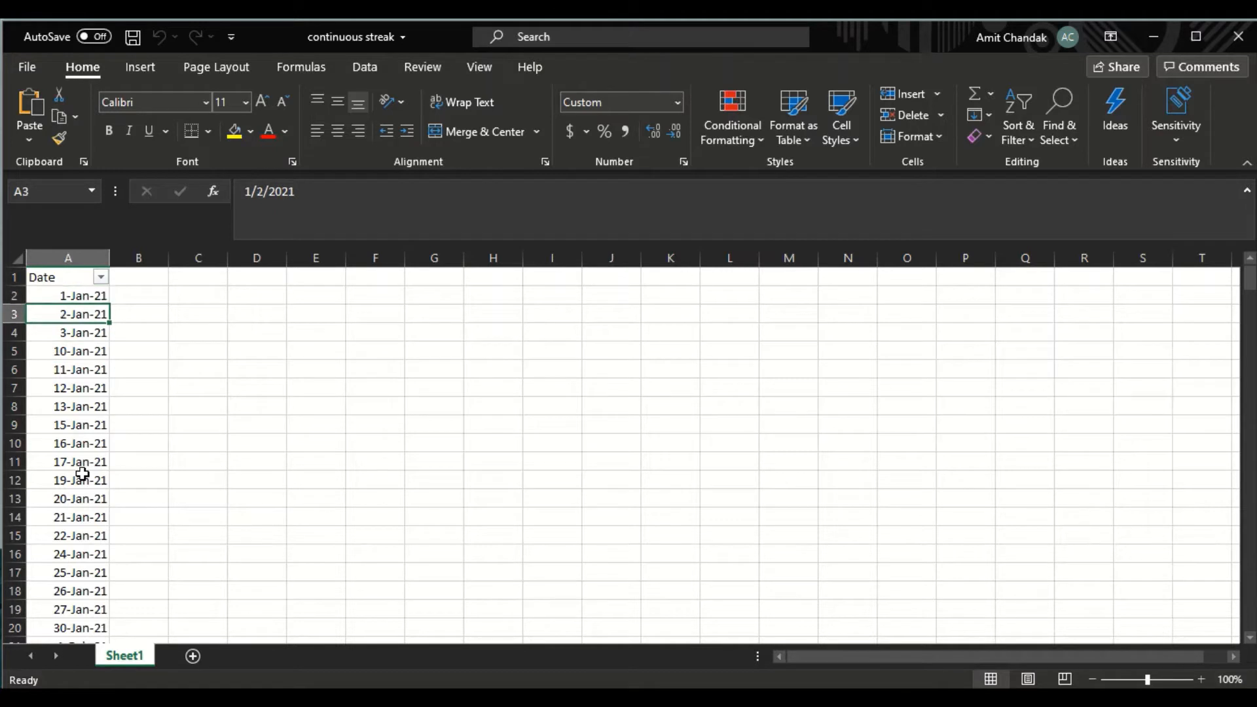
- Review the dates in column A from 2-Jan-21 to 19-Jan-21 for gaps and return to the first date
key("Down")
key("Down")
key("Down")
key("Down")
key("Down")
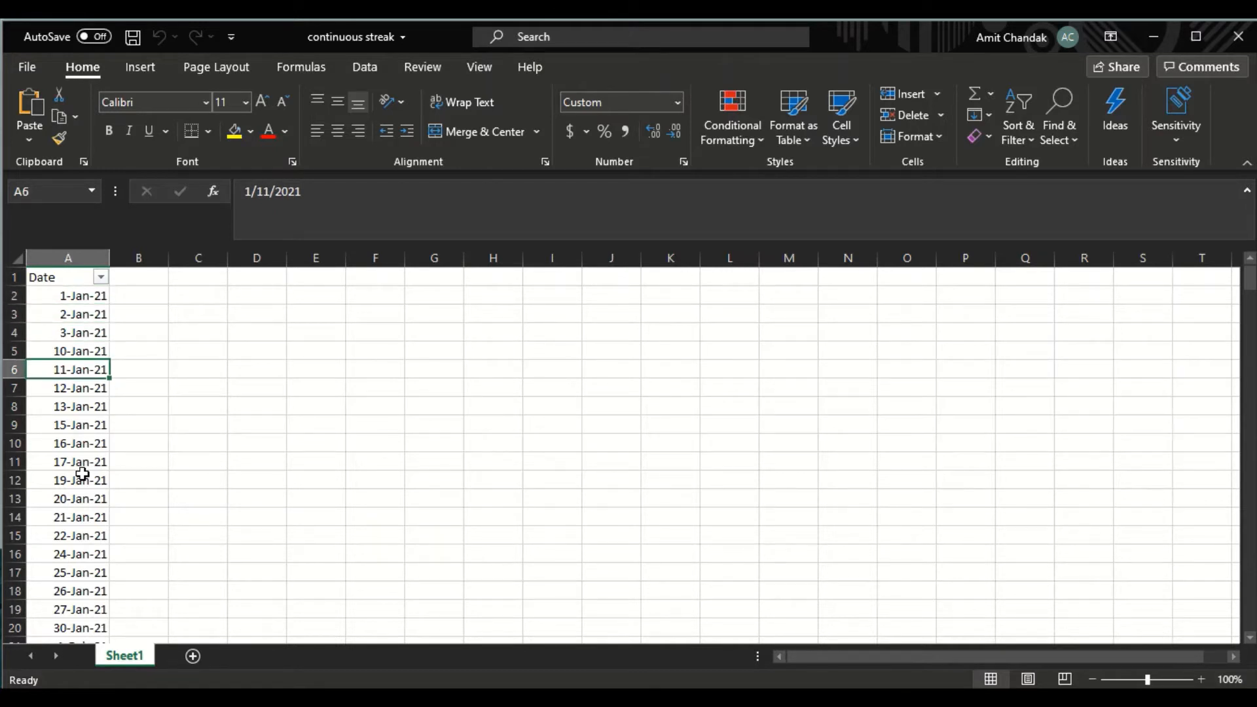
key("Down")
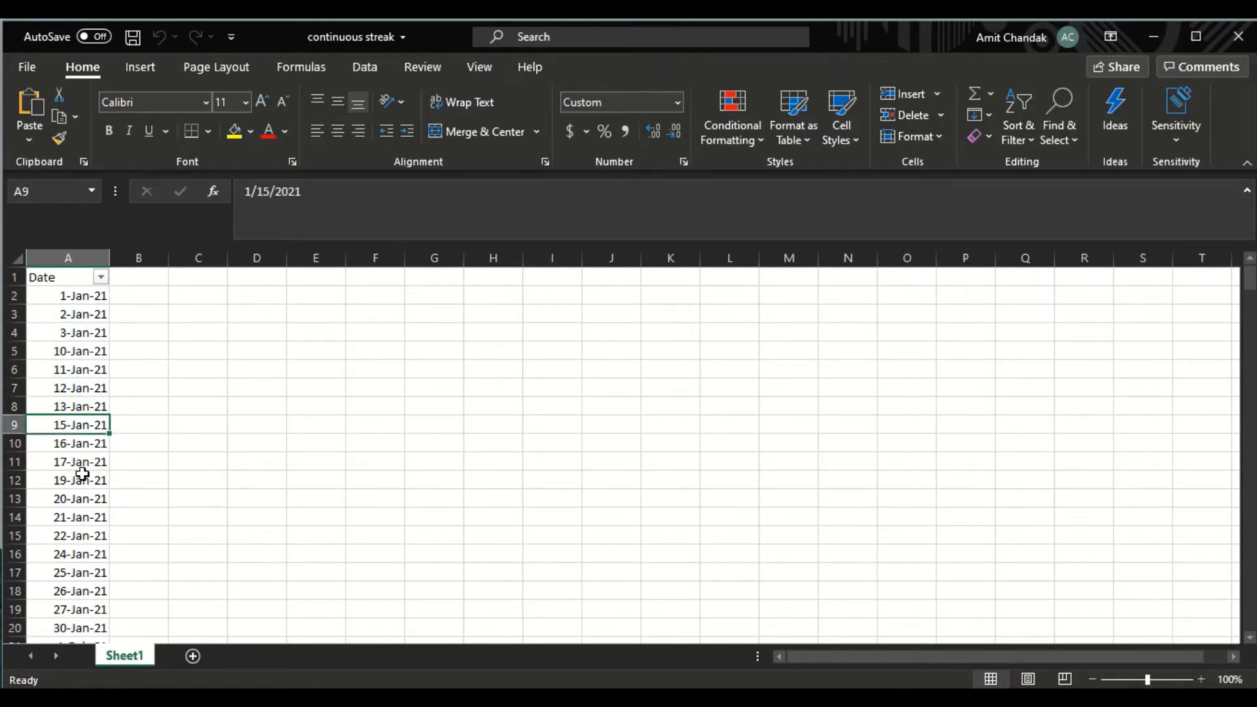
key("Down")
key("Down")
key("Down")
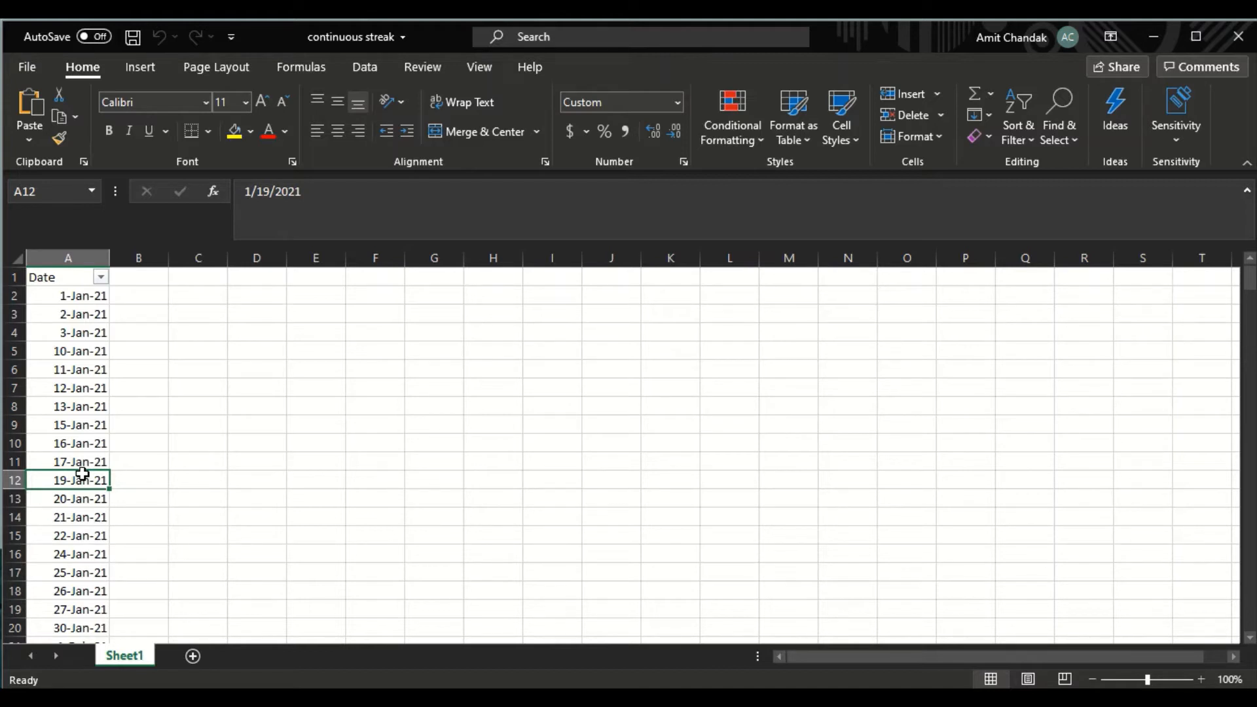
key("Up")
key("Up")
key("Up")
key("Up")
key("Up")
key("Up")
key("Up")
key("Up")
key("Up")
key("Up")
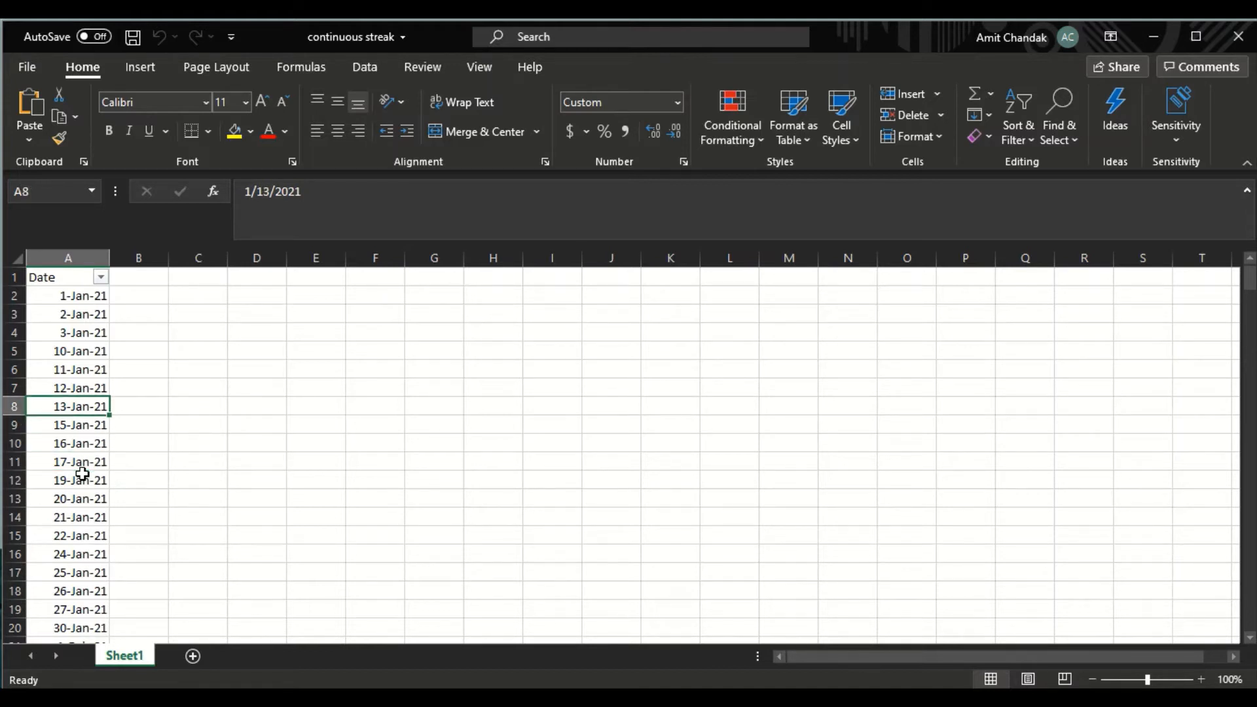
key("Right")
key("Left")
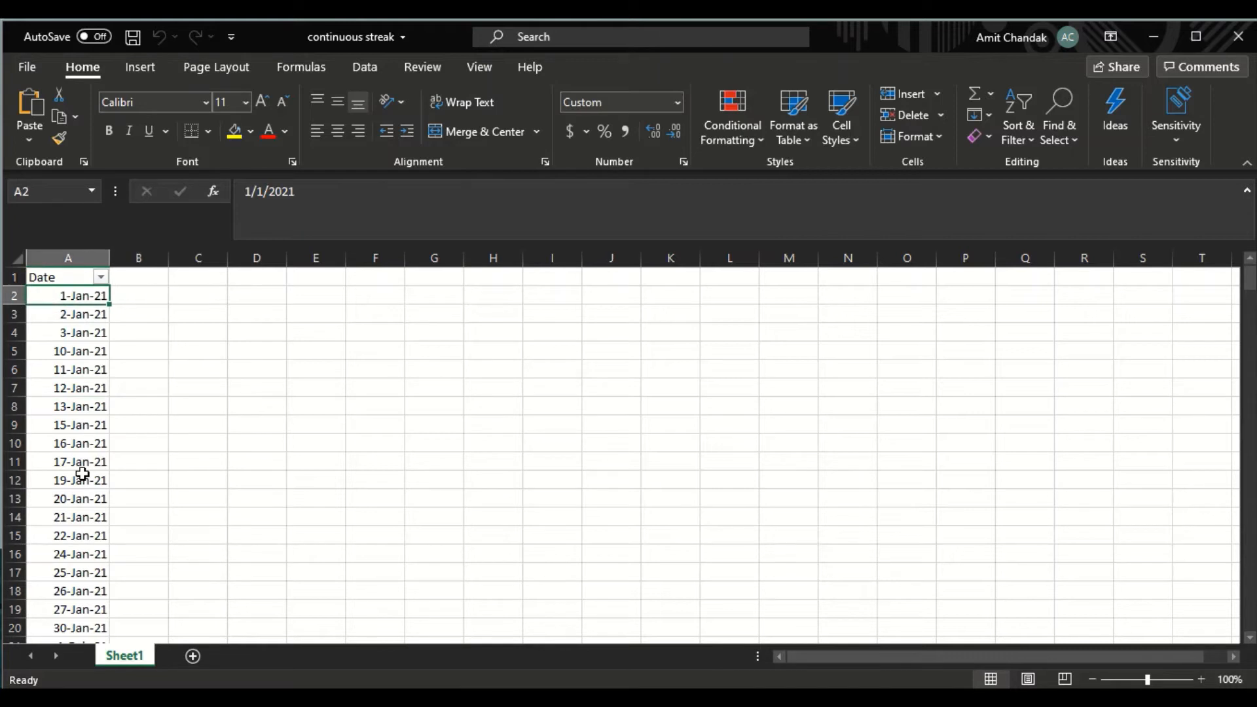
- Highlight the first two runs of consecutive dates in turn: 1 to 3 January and 10 to 13 January
key("shift+Down")
key("shift+Down")
key("Down")
key("Down")
key("Down")
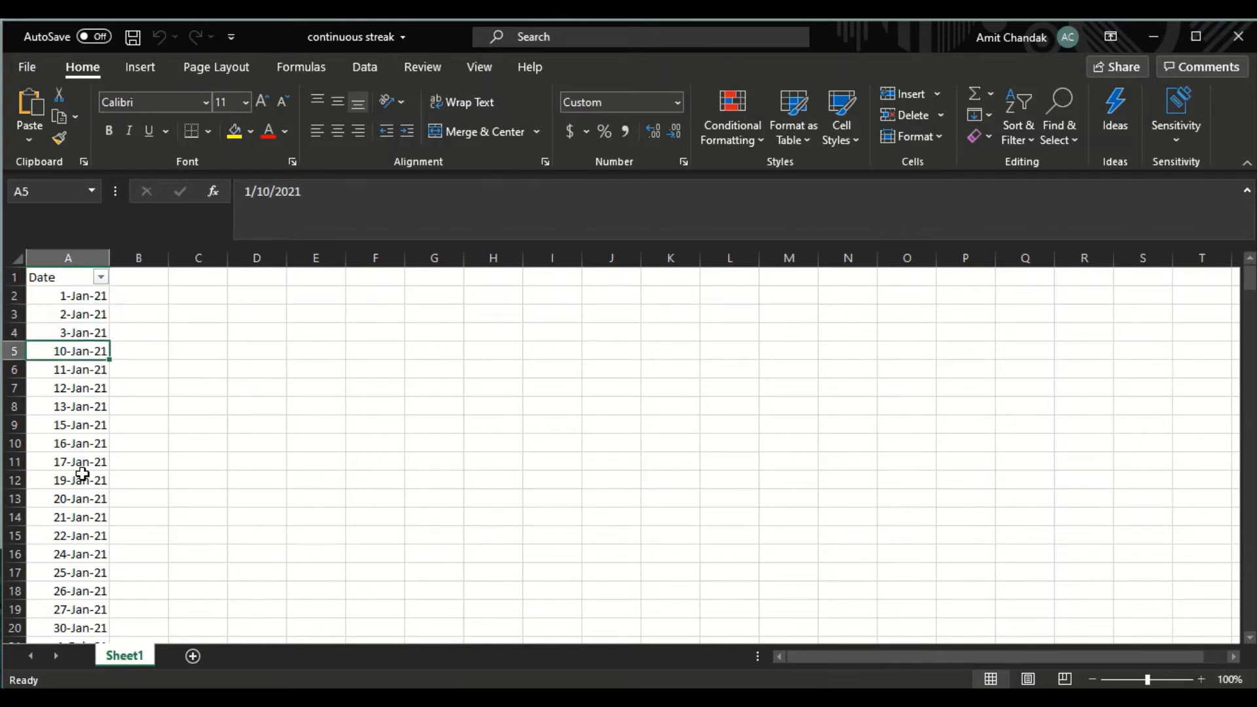
key("shift+Down")
key("shift+Down")
key("shift+Down")
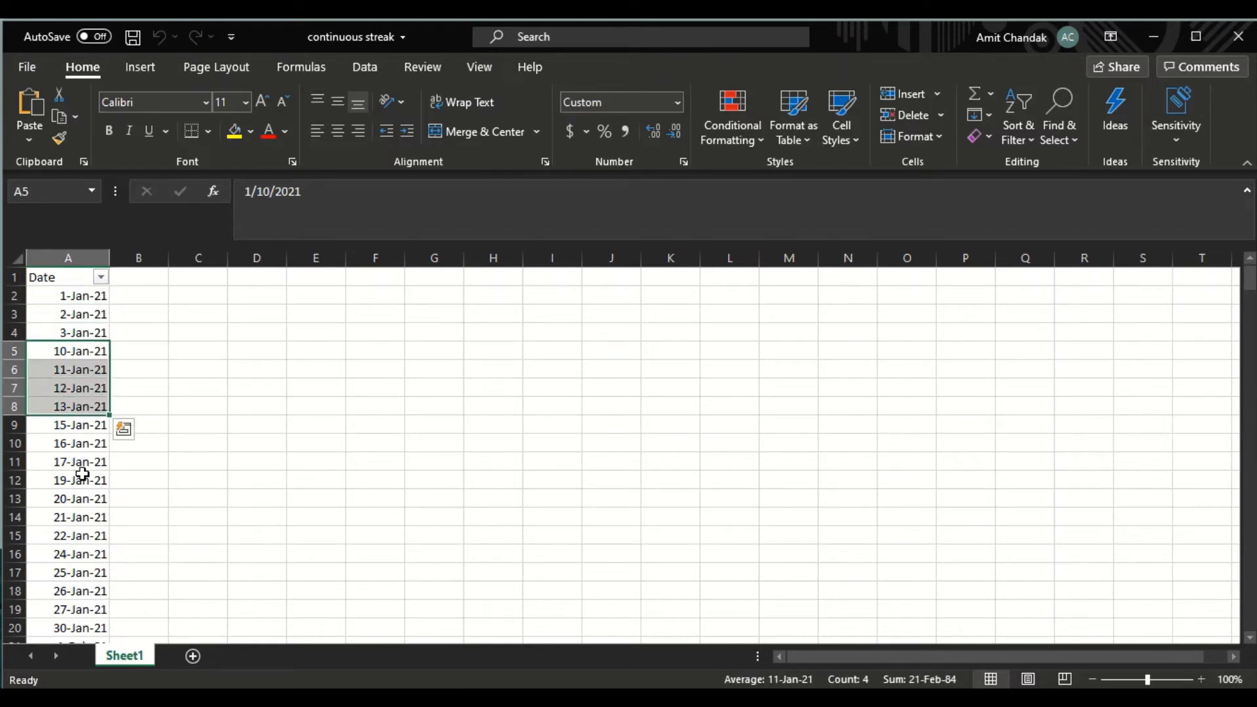
- Highlight the following two runs of consecutive dates in turn: 15 to 17 January and 19 to 22 January
key("Down")
key("Down")
key("Down")
key("Down")
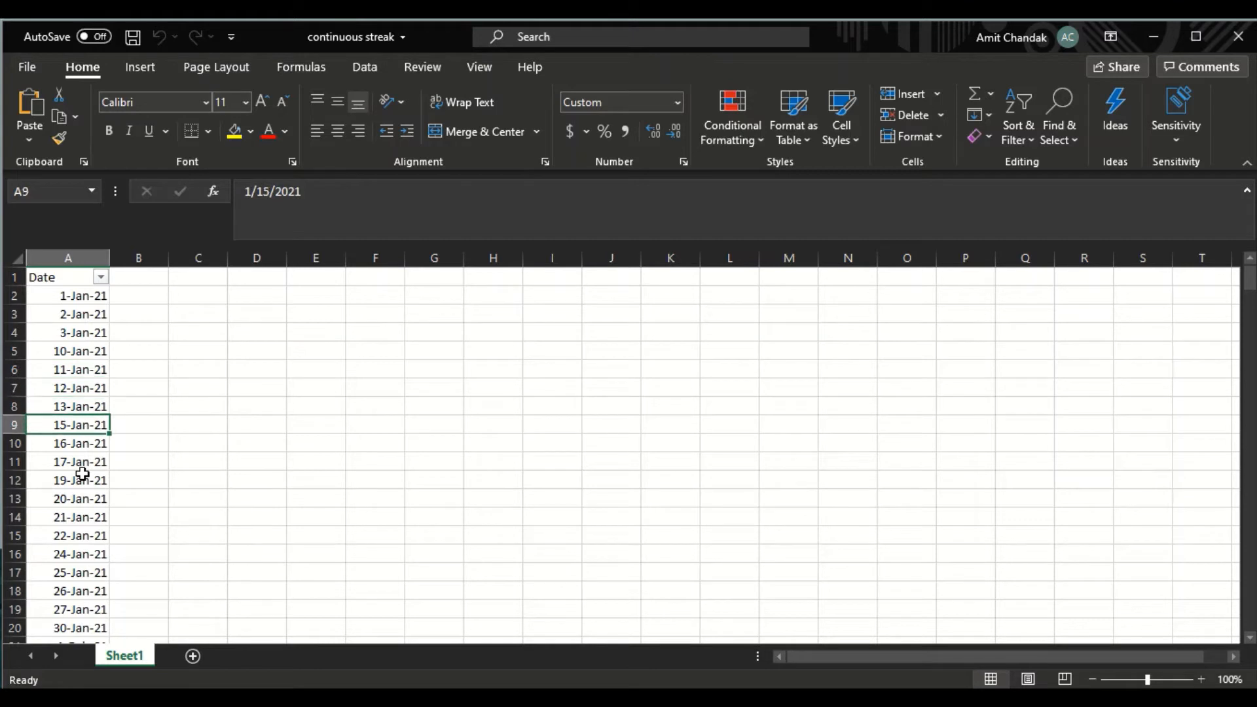
key("shift+Down")
key("shift+Down")
key("shift+Down")
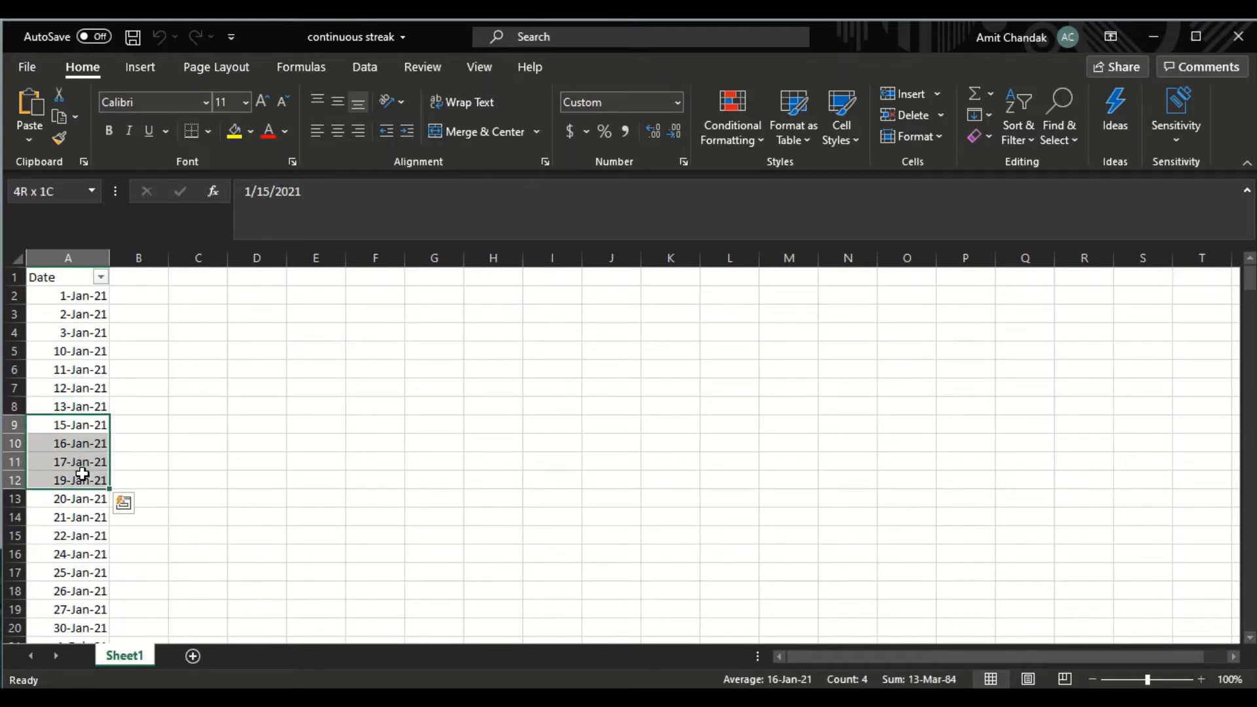
key("shift+Up")
key("Down")
key("Down")
key("Down")
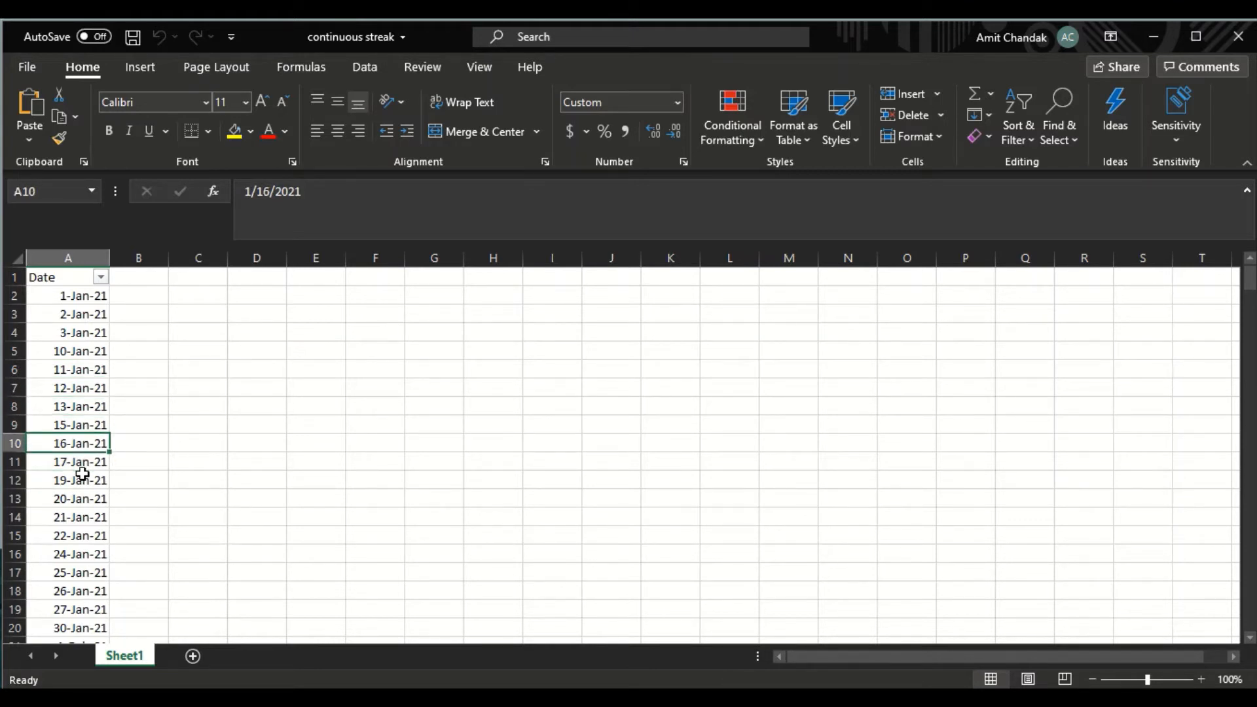
key("shift+Down")
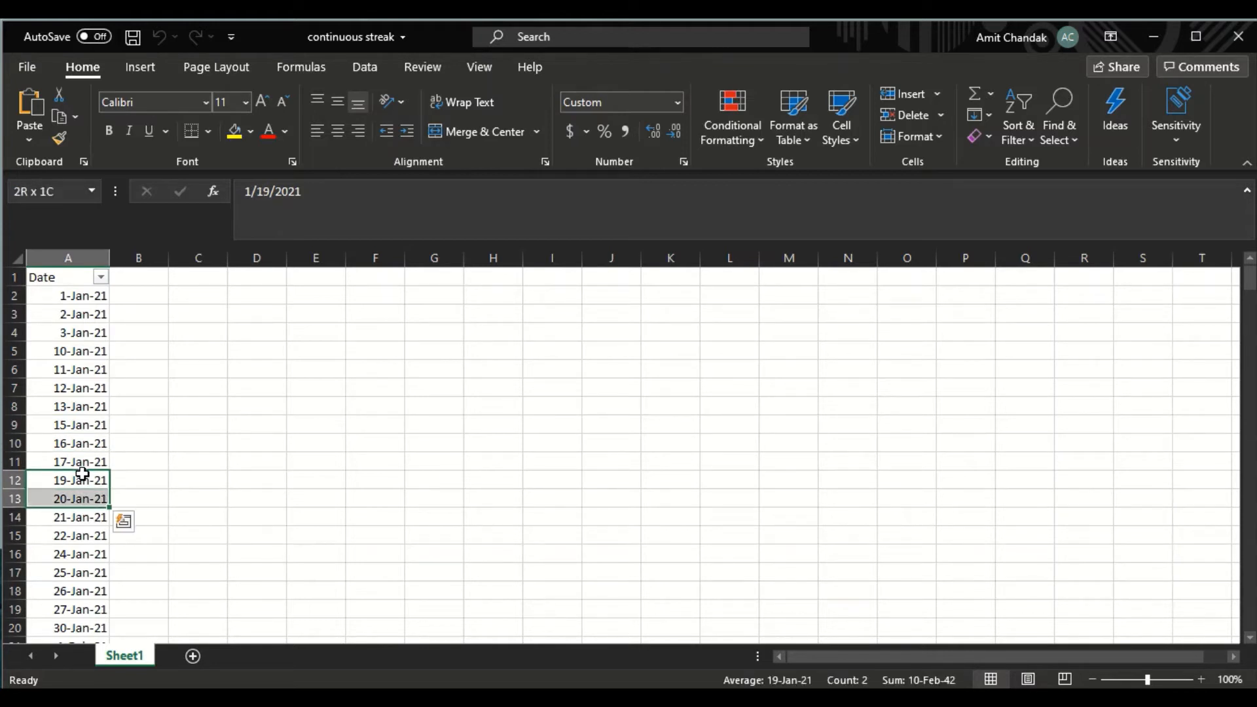
key("shift+Down")
key("shift+Down")
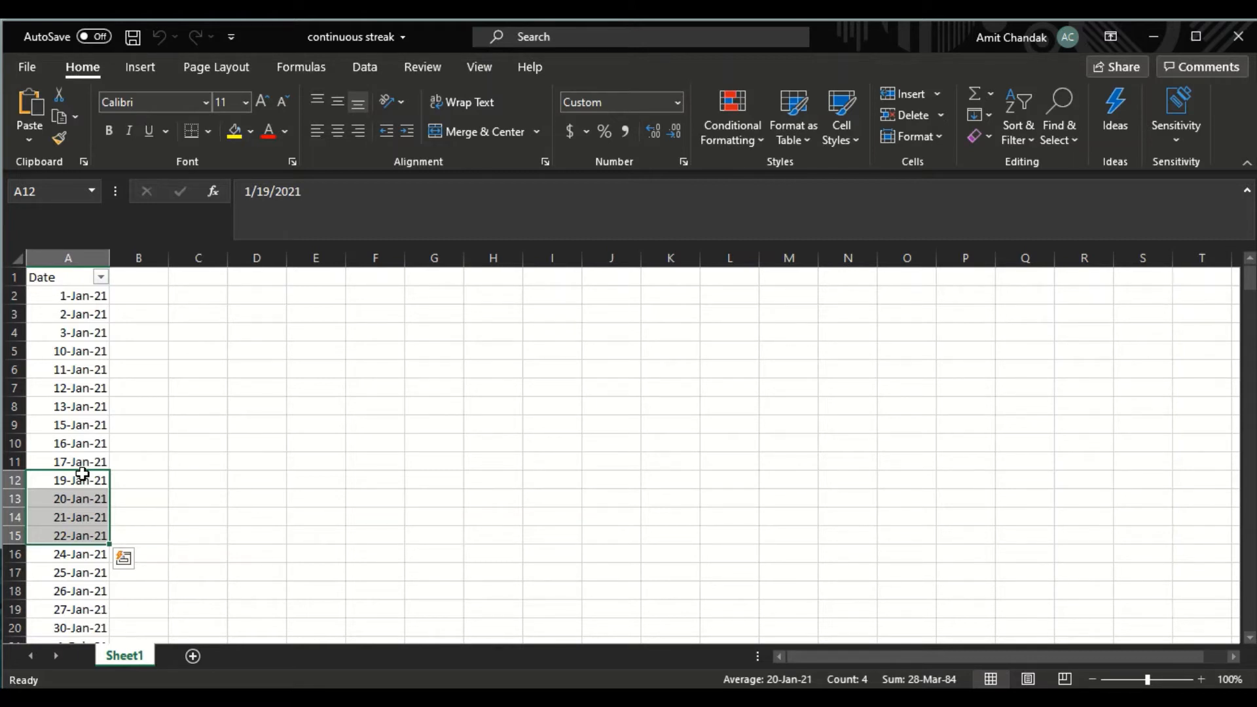
- Switch to the blank Power BI Desktop report and expand its Fields pane
key("alt+Tab")
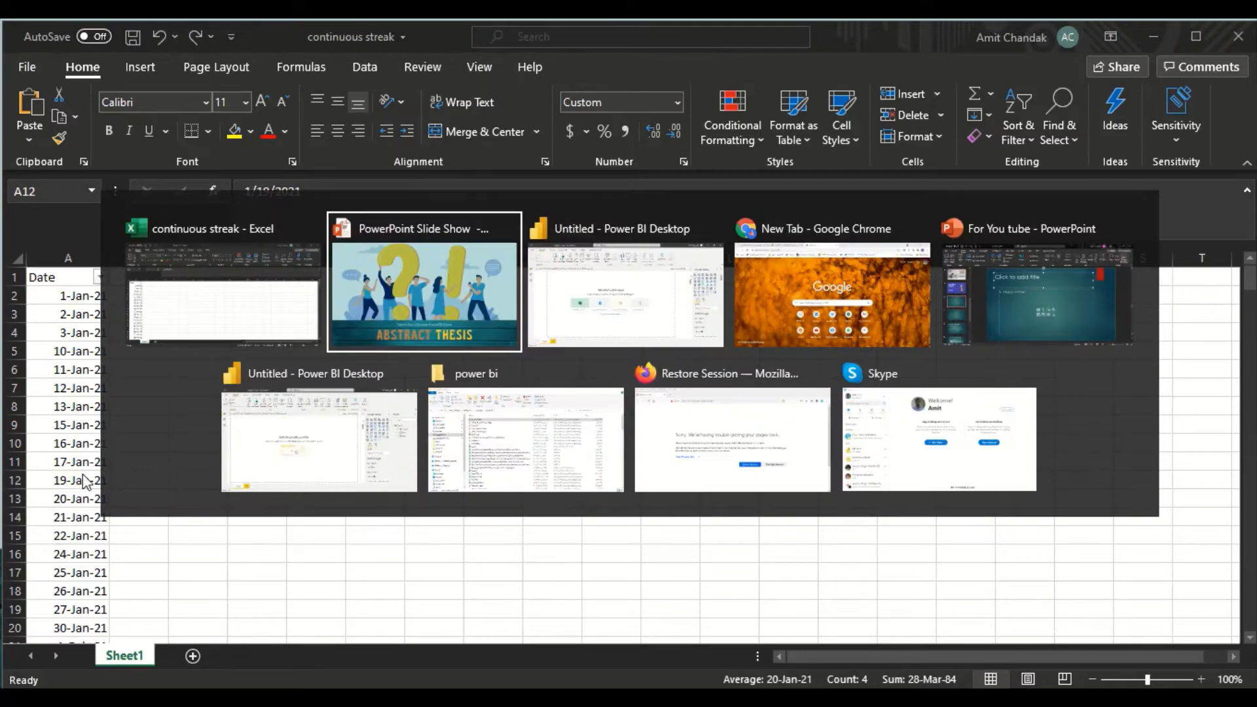
key("alt+Tab")
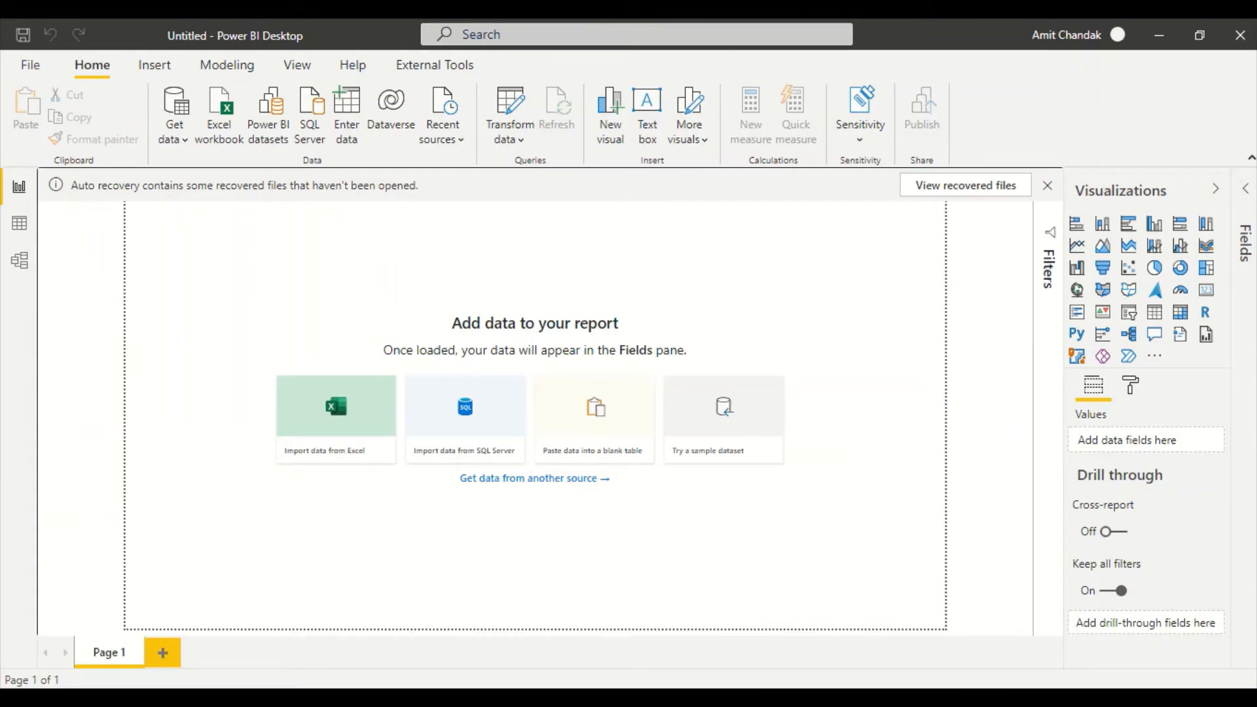
left_click(1246, 191)
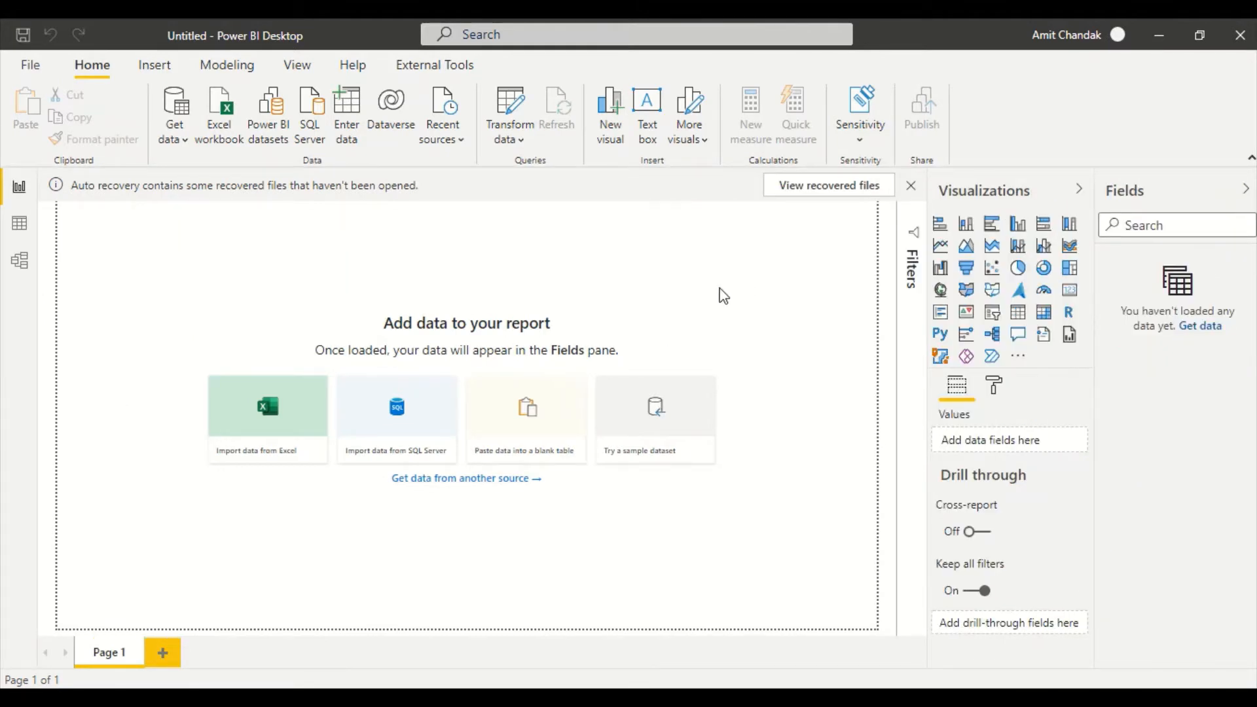
- Load Sheet1 from the "continuous streak" Excel workbook into the report
left_click(273, 421)
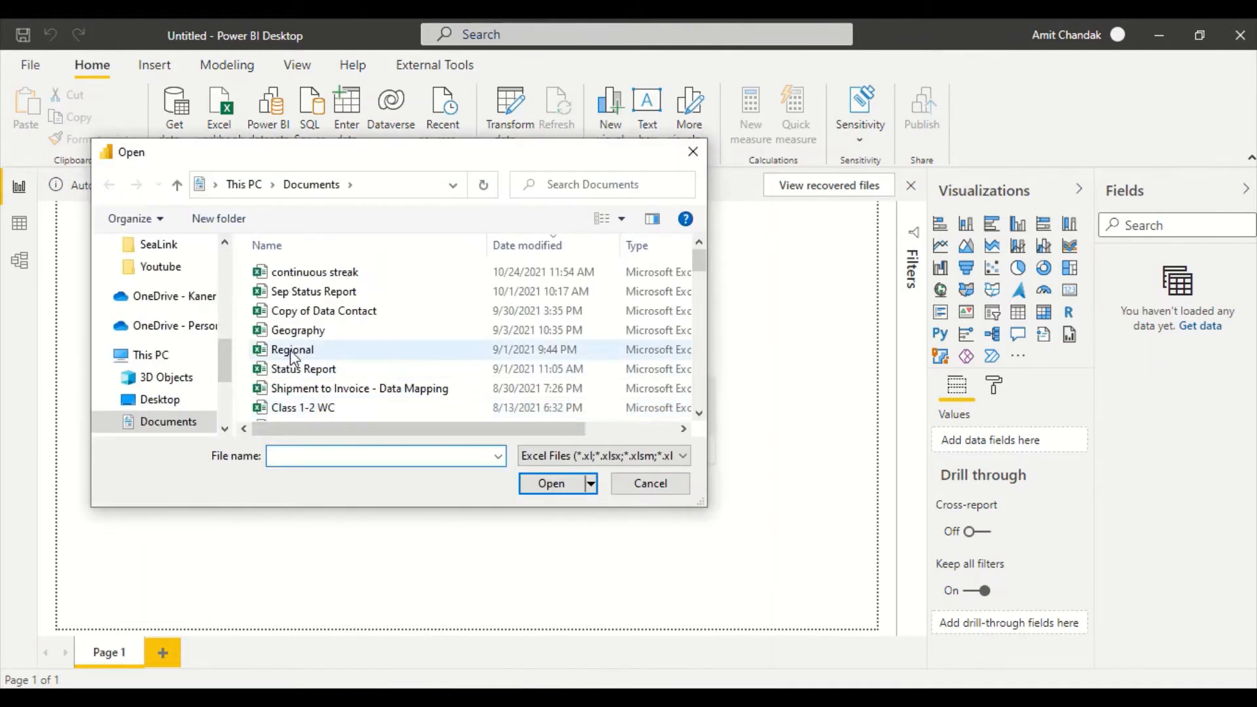
left_click(302, 272)
left_click(537, 483)
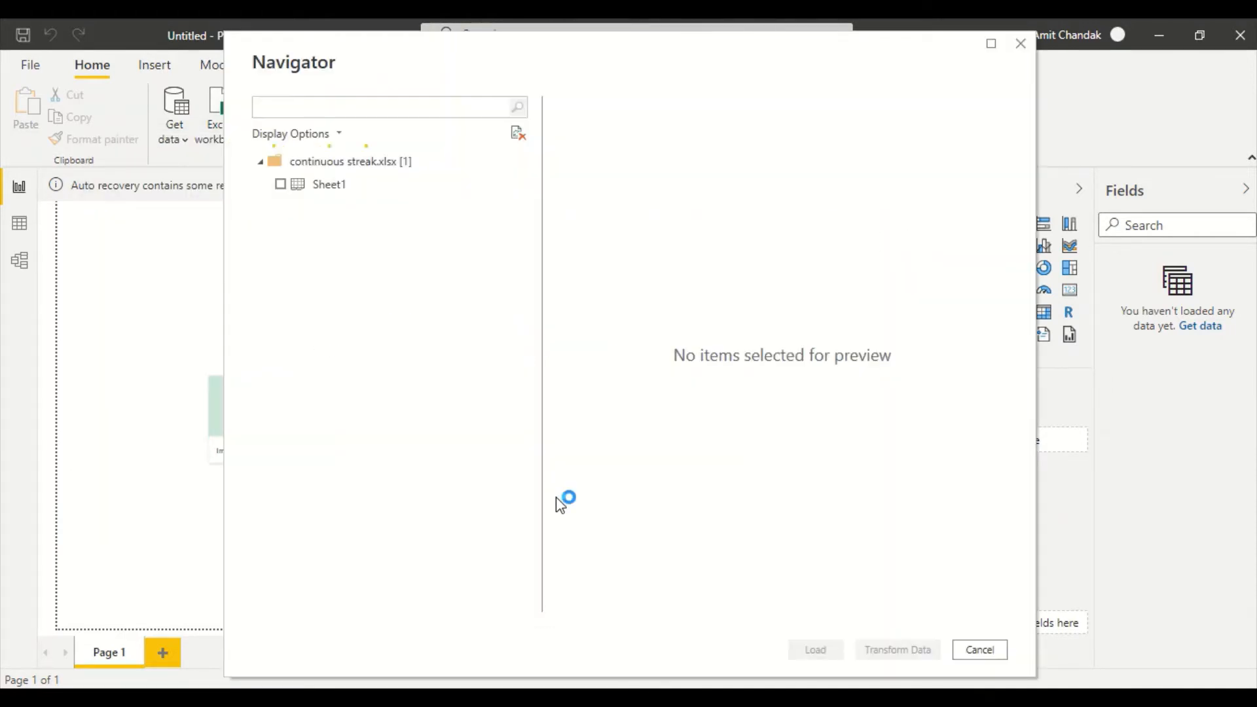
left_click(281, 186)
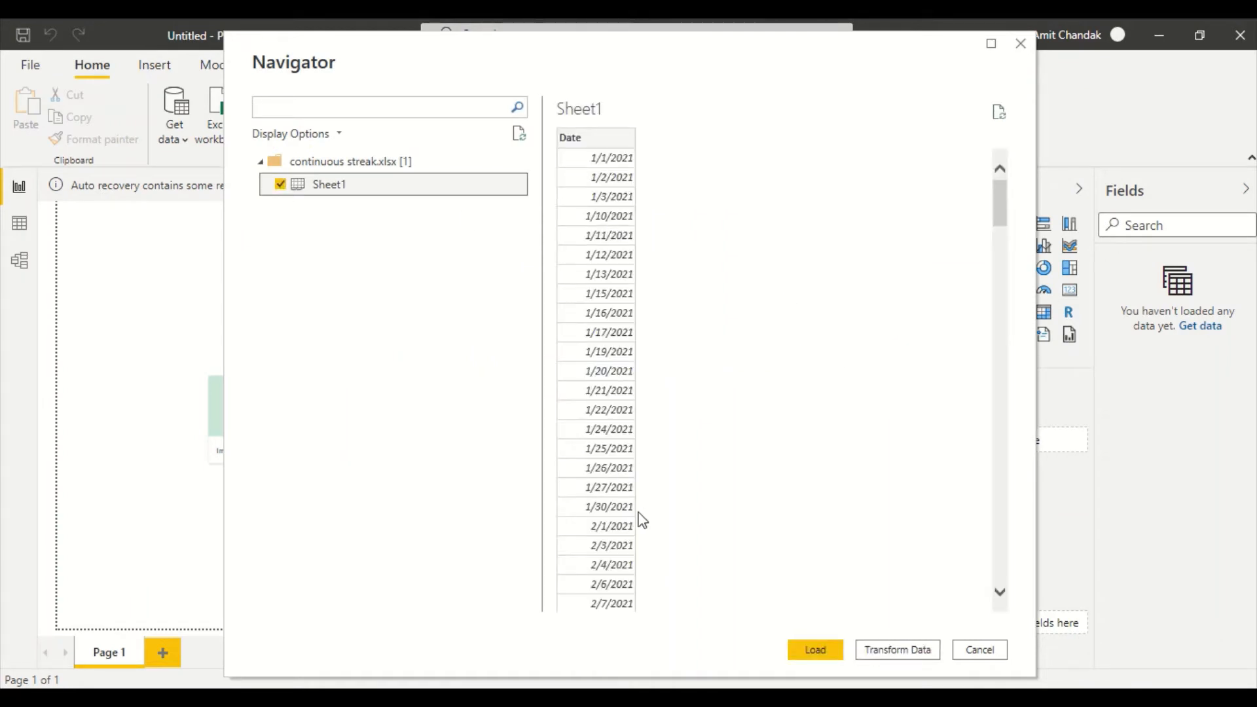
scroll(640, 516, "down", 3)
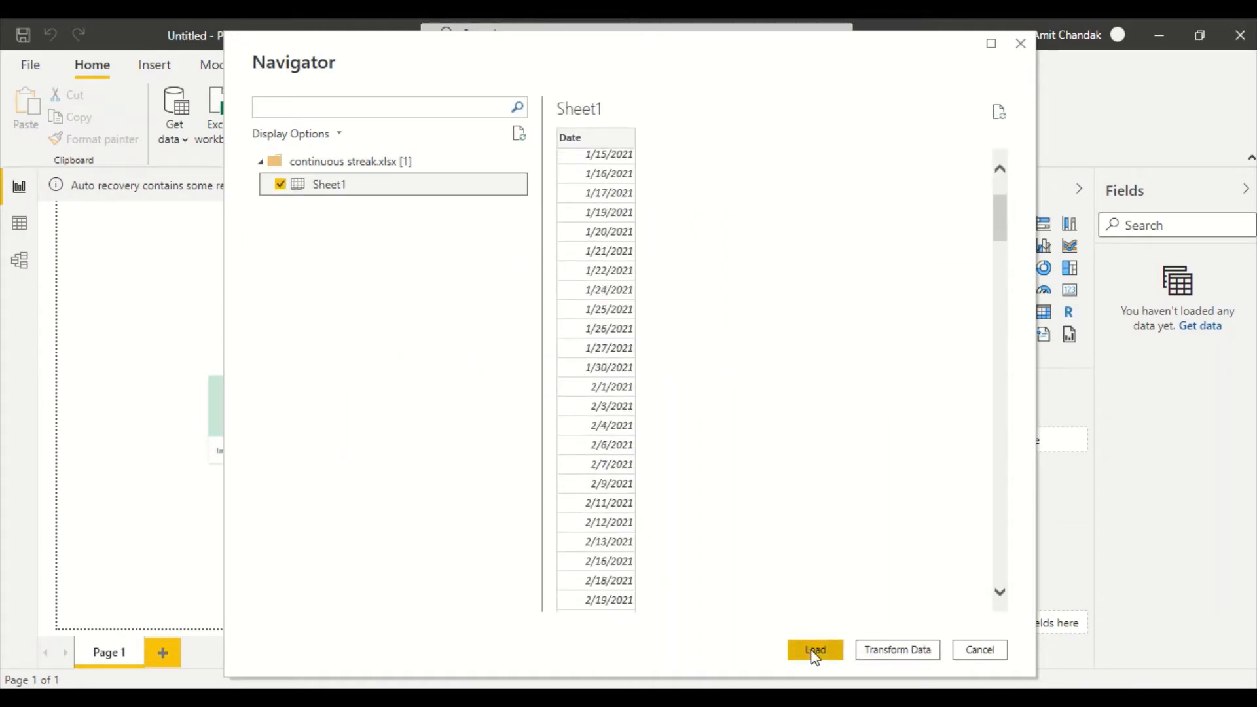
left_click(815, 650)
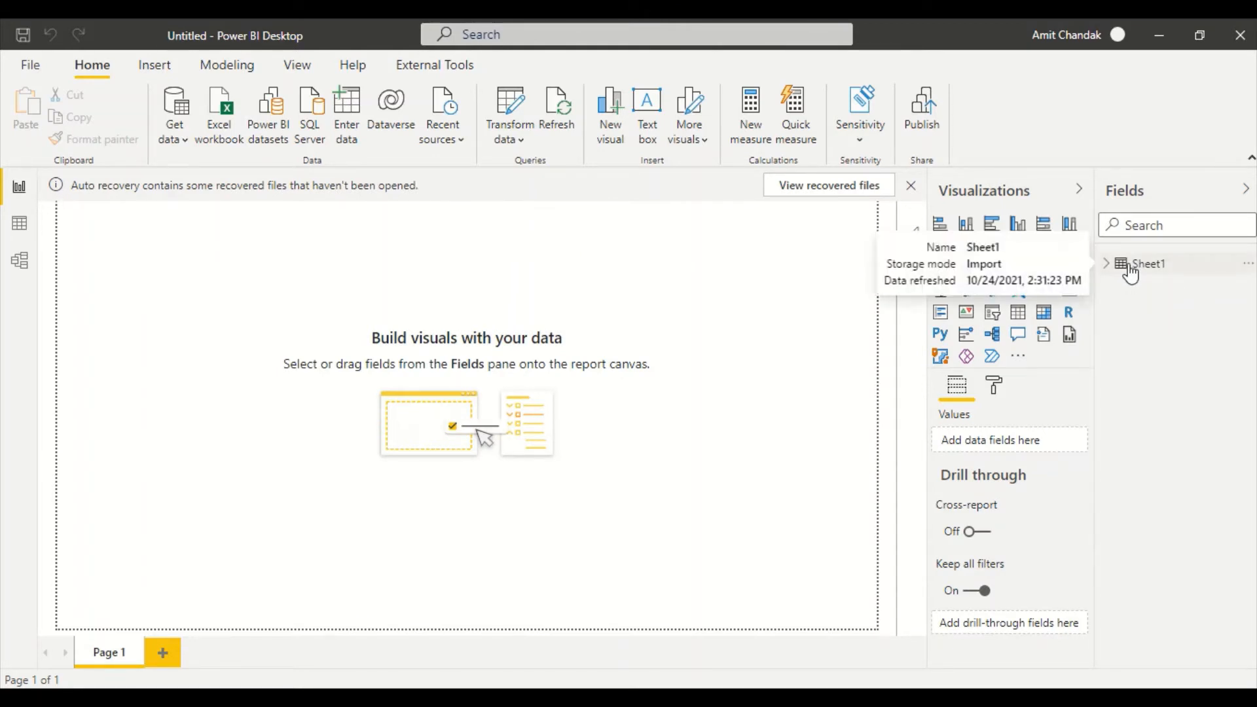
- Show Sheet1 in the data view, expand its fields and select the Date column
left_click(19, 223)
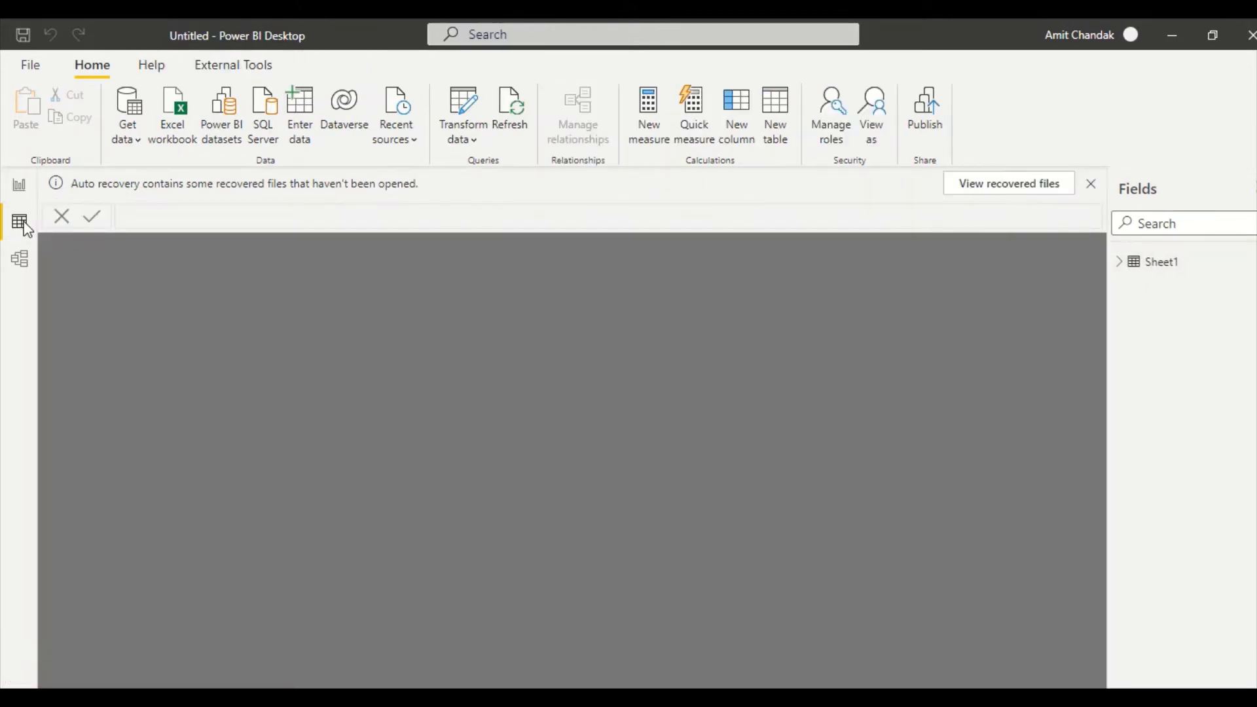
left_click(1107, 265)
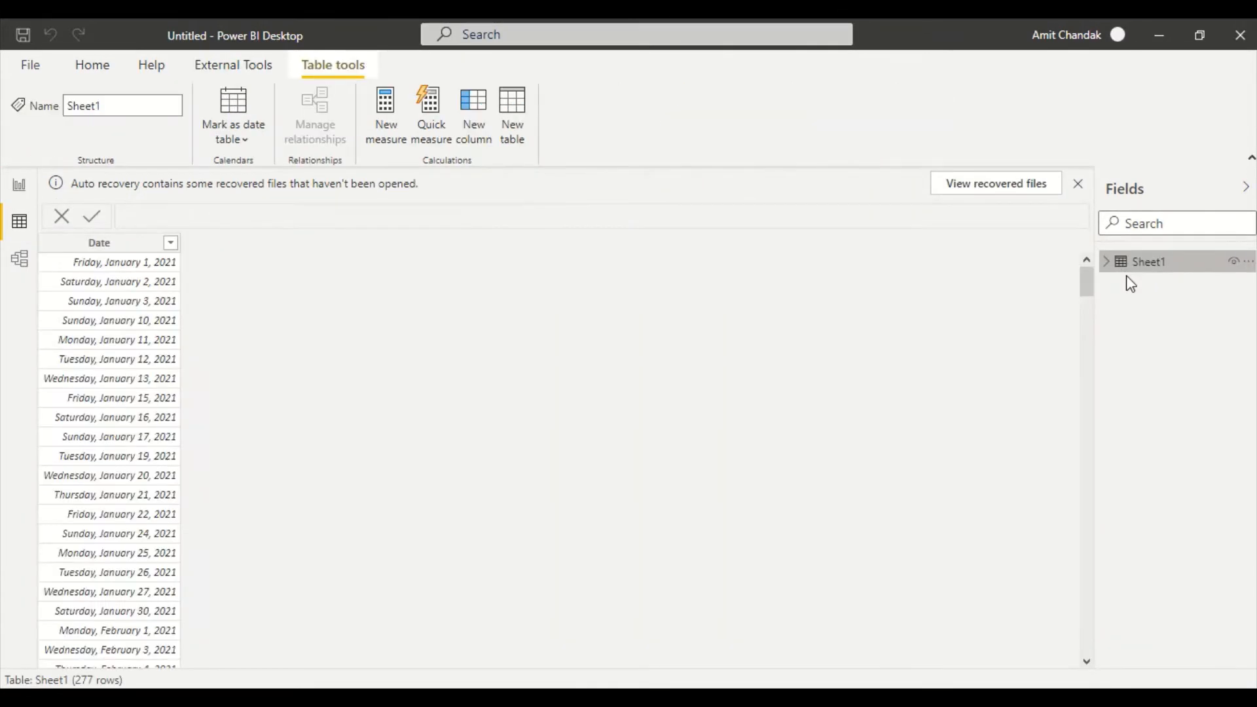
left_click(1105, 264)
left_click(1153, 285)
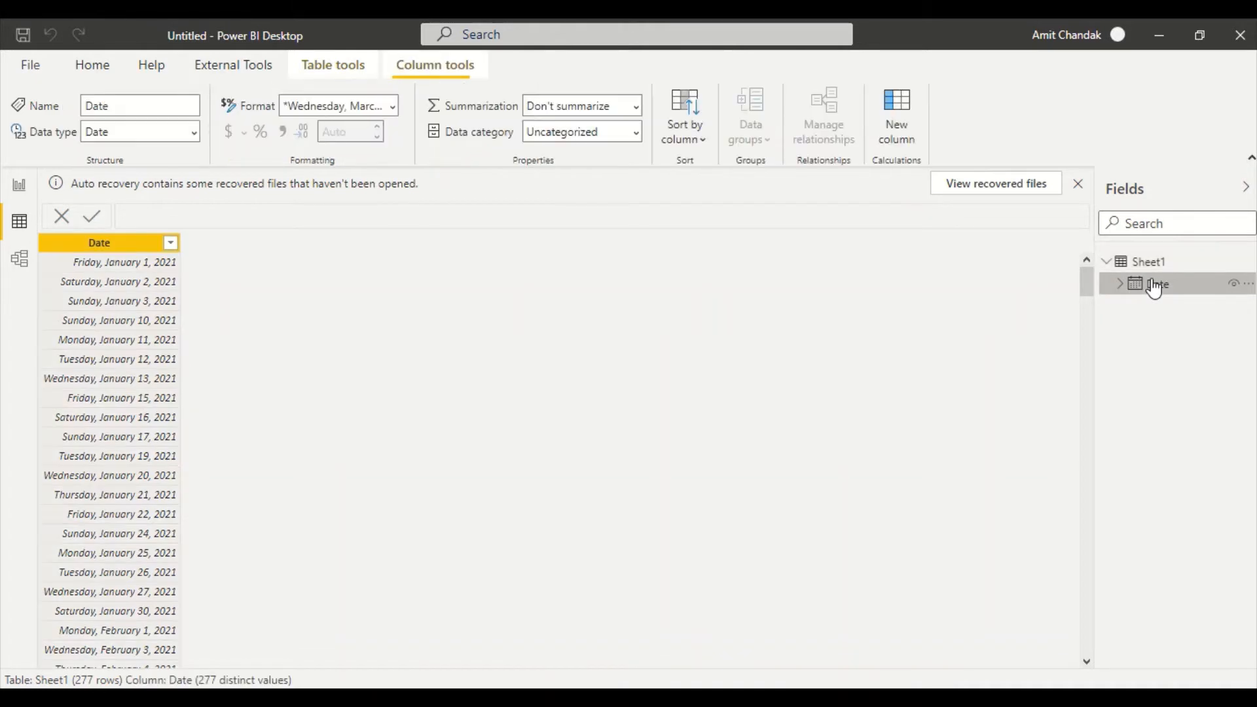
left_click(137, 266)
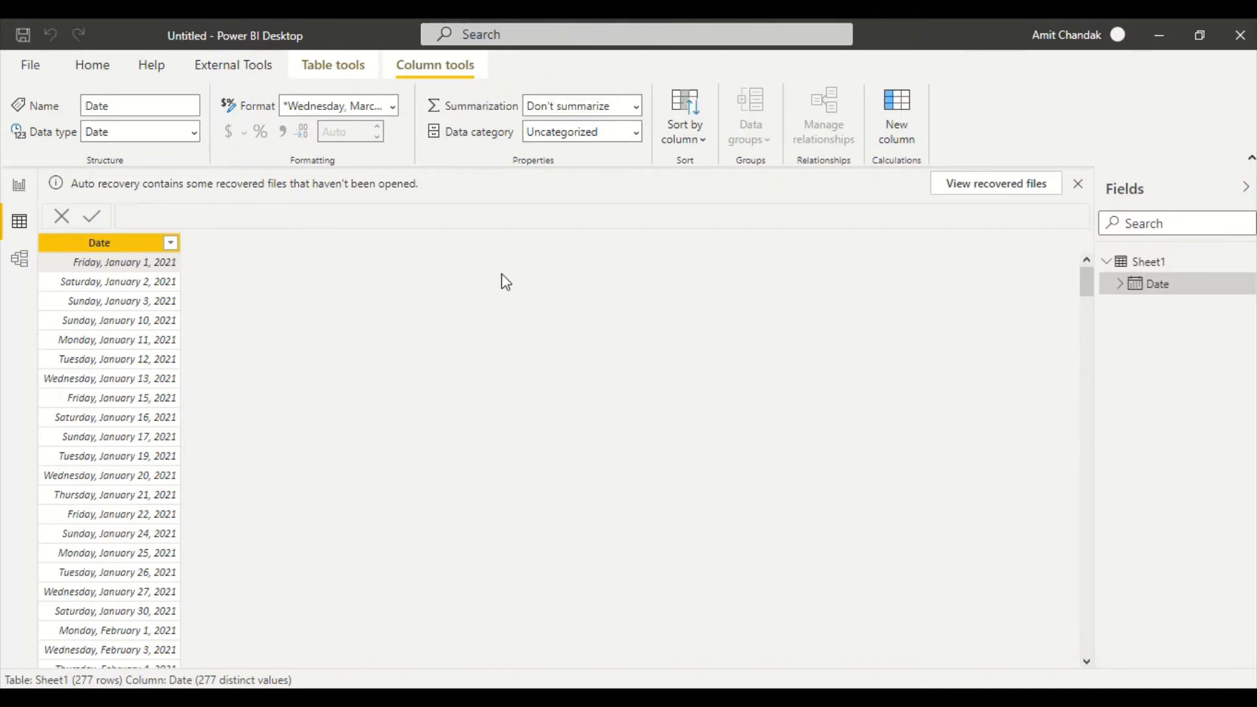
- Add a calculated column to Sheet1 and start its formula with Var _max = maxx(FILTER(
left_click(895, 121)
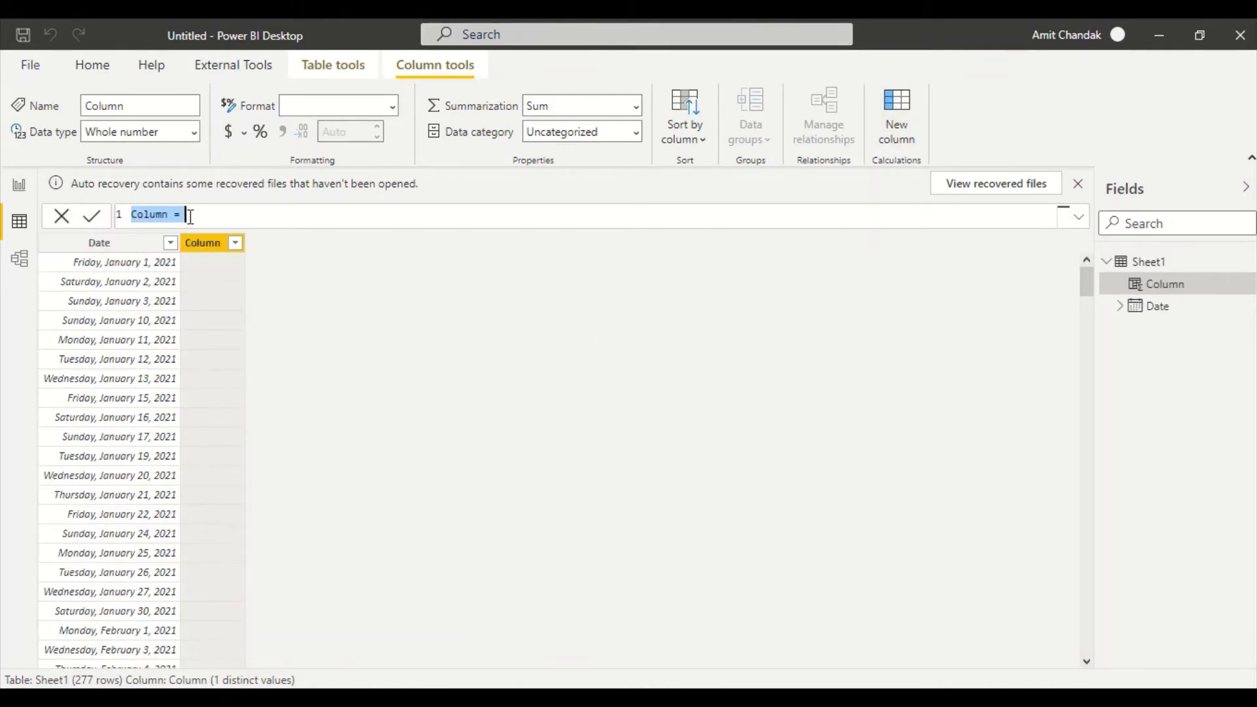
left_click(189, 216)
type("Var _ma")
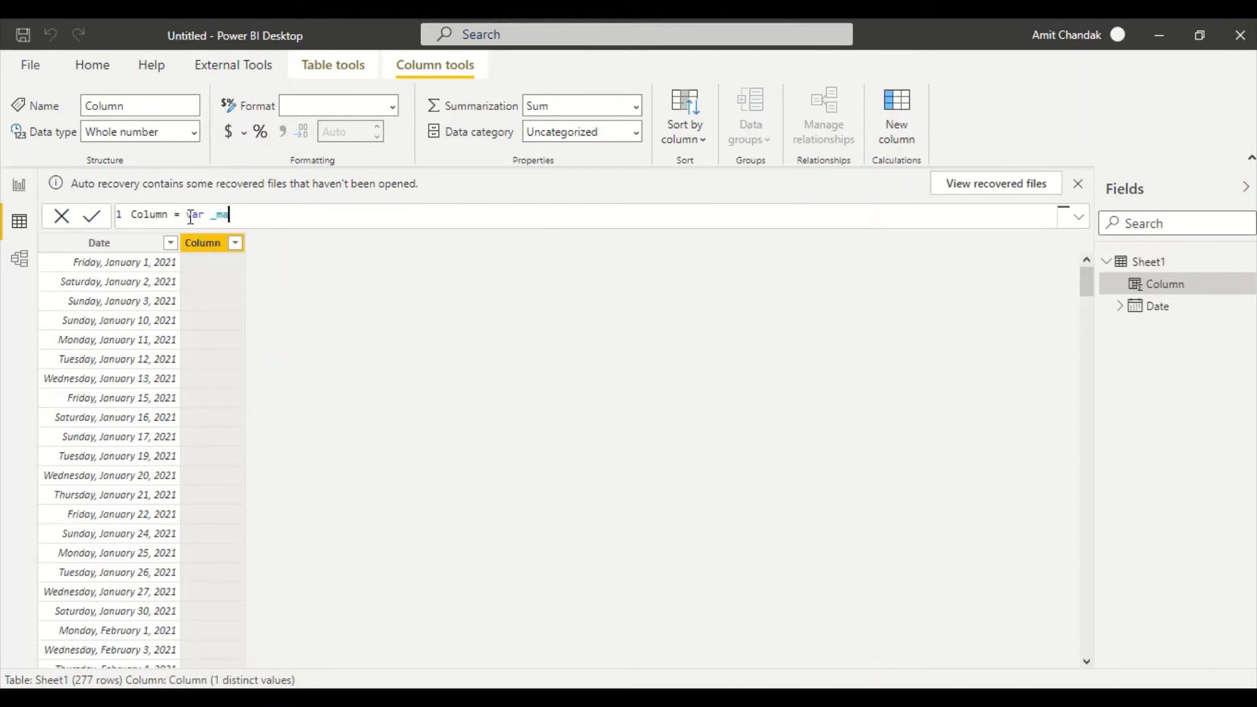
type("x = maxx")
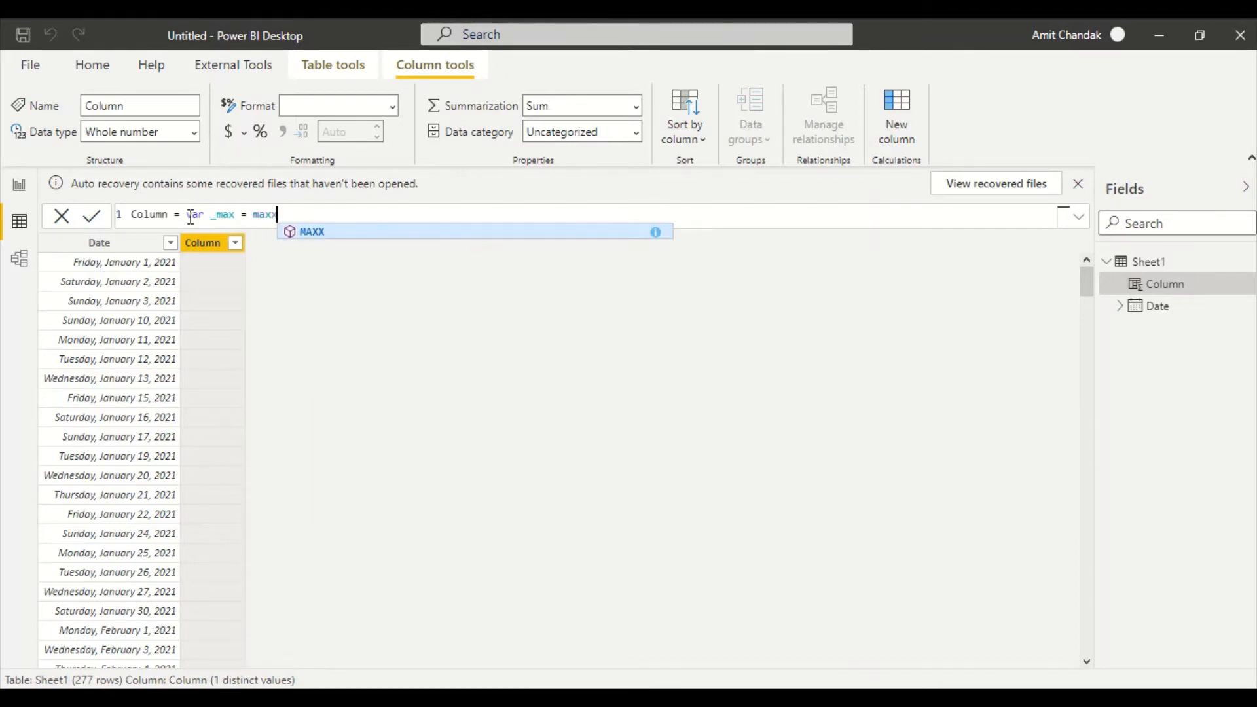
type("(")
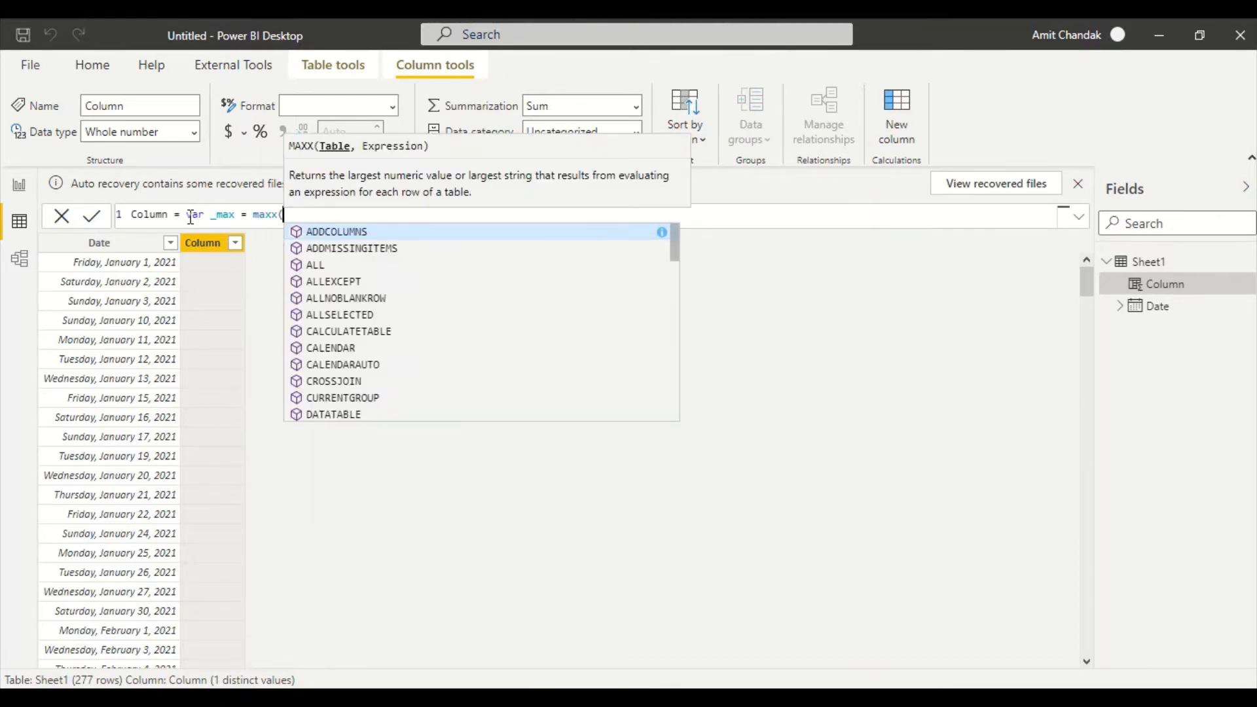
type("fil")
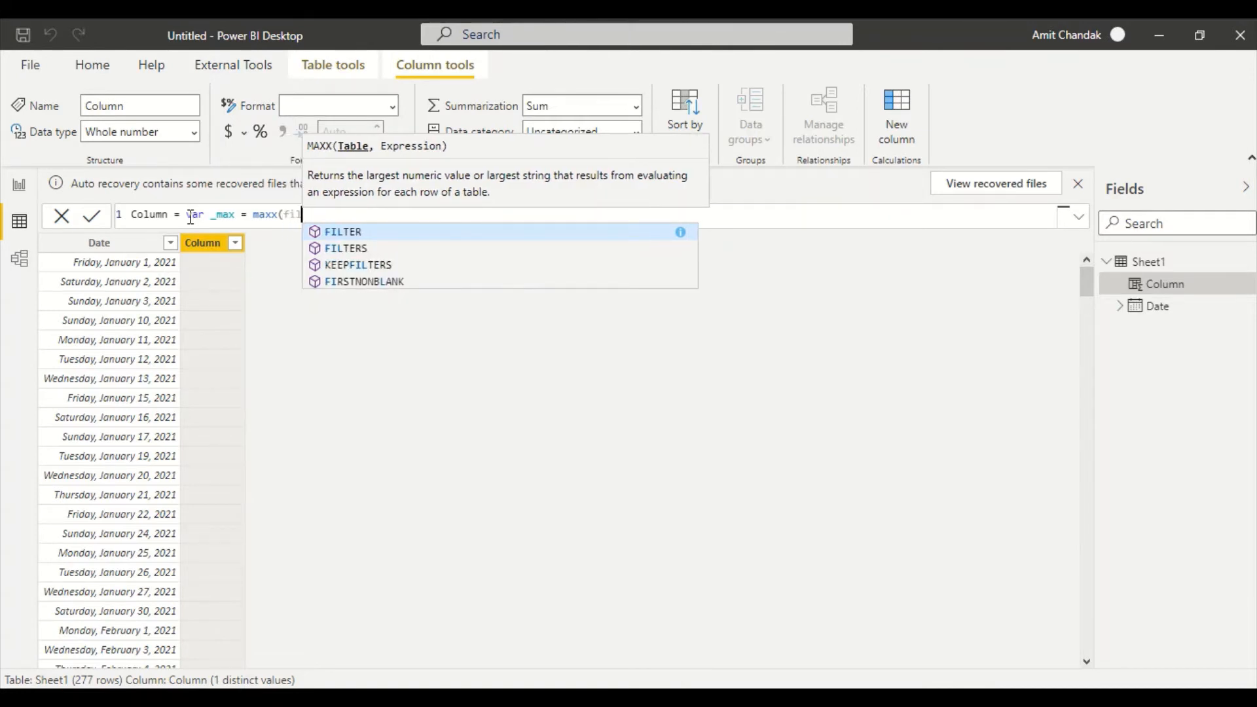
key("Tab")
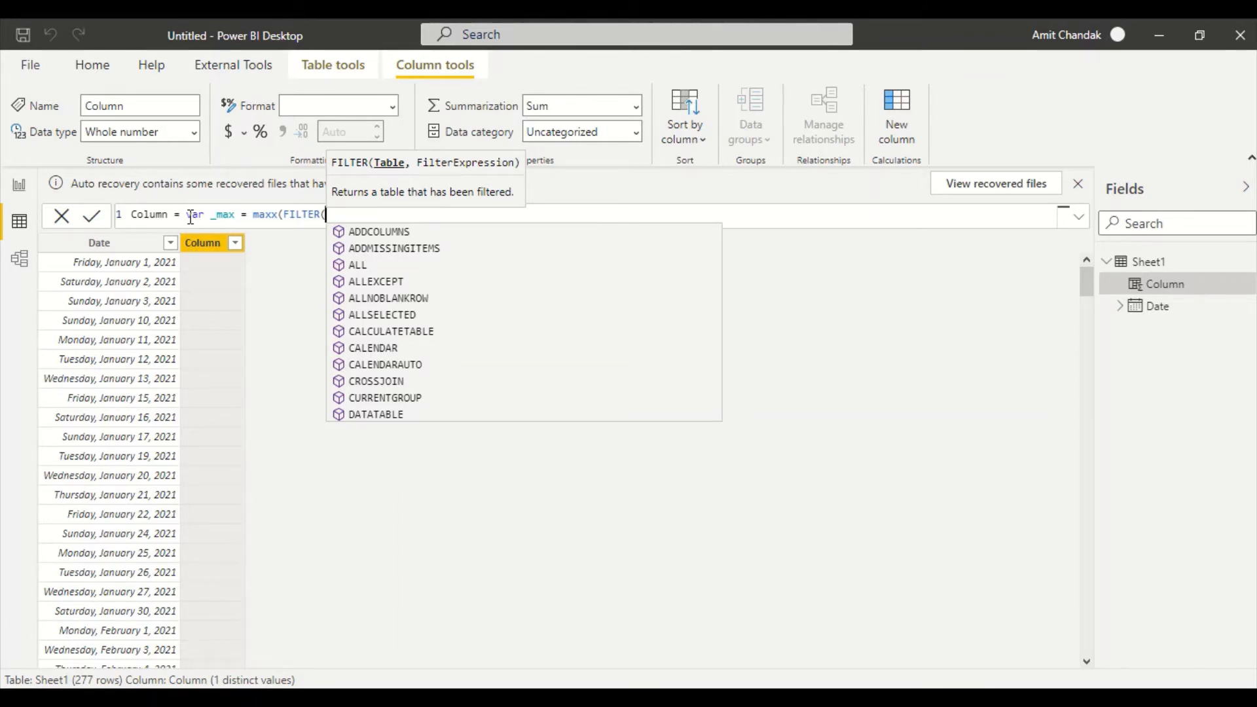
- Complete the FILTER in the _max formula so it filters Sheet1 to rows where [Date] < EARLIER([Date])
type("sh")
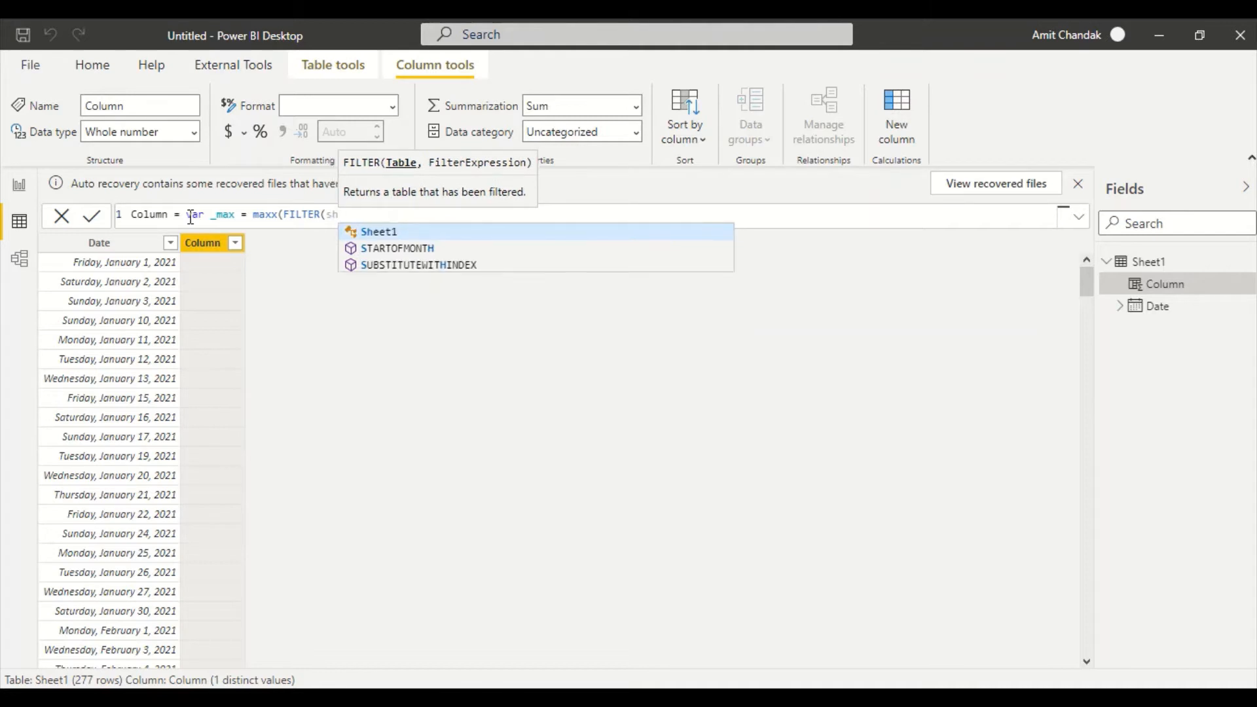
type("eet1")
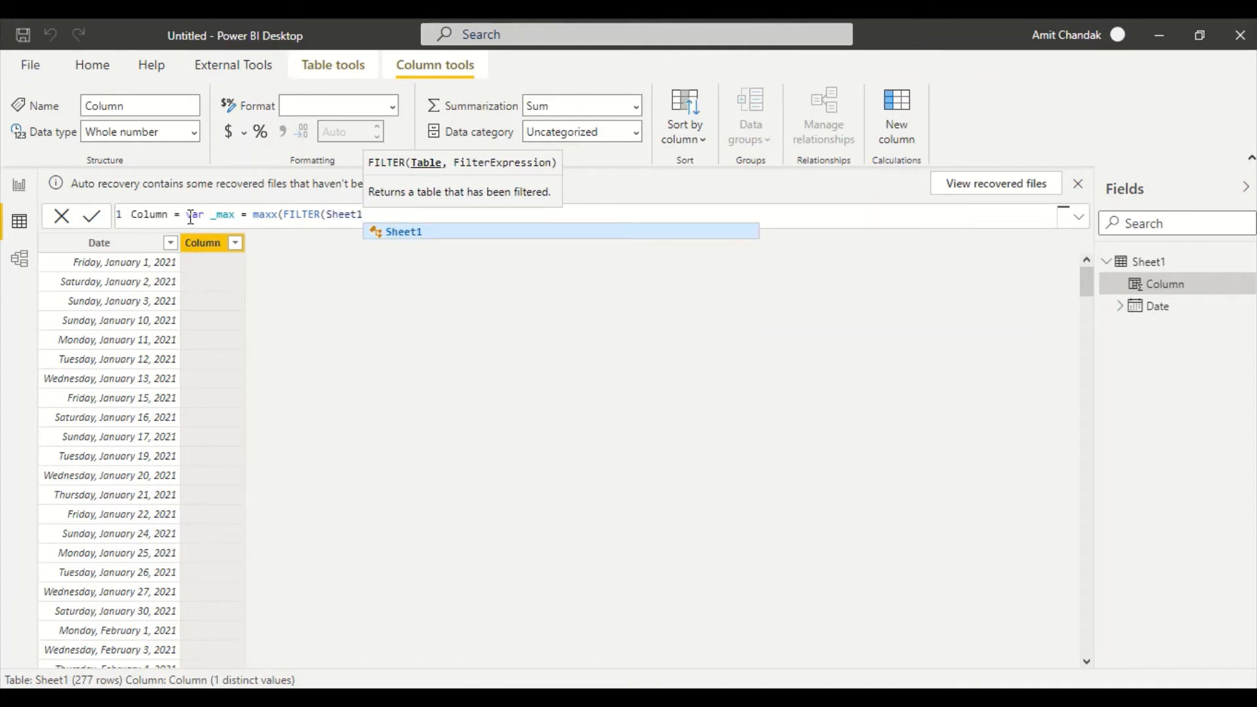
type(", ")
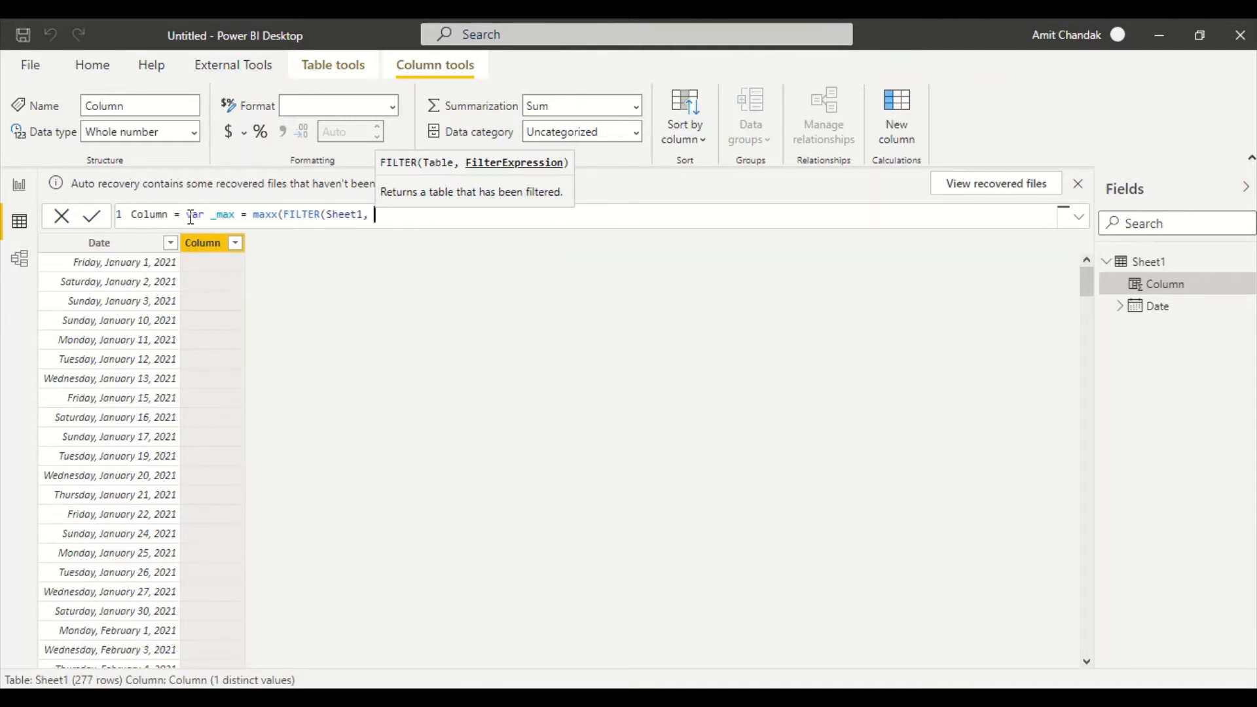
type("[Date]")
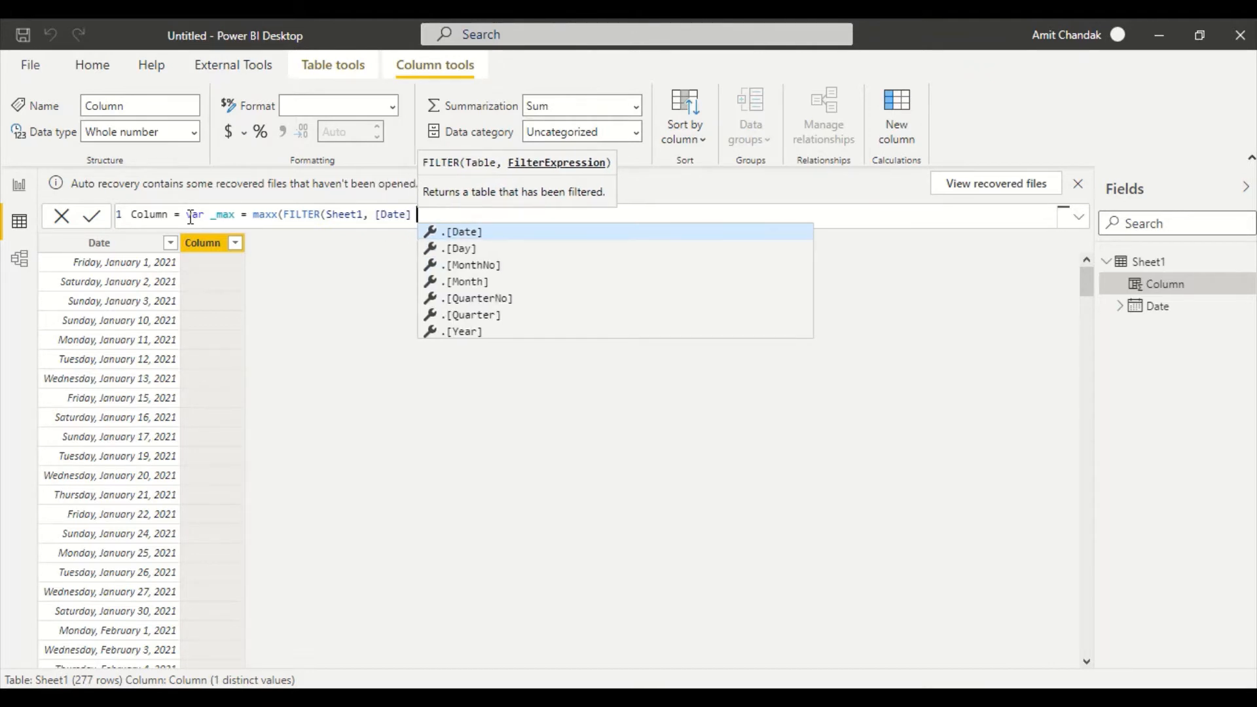
type(" < e")
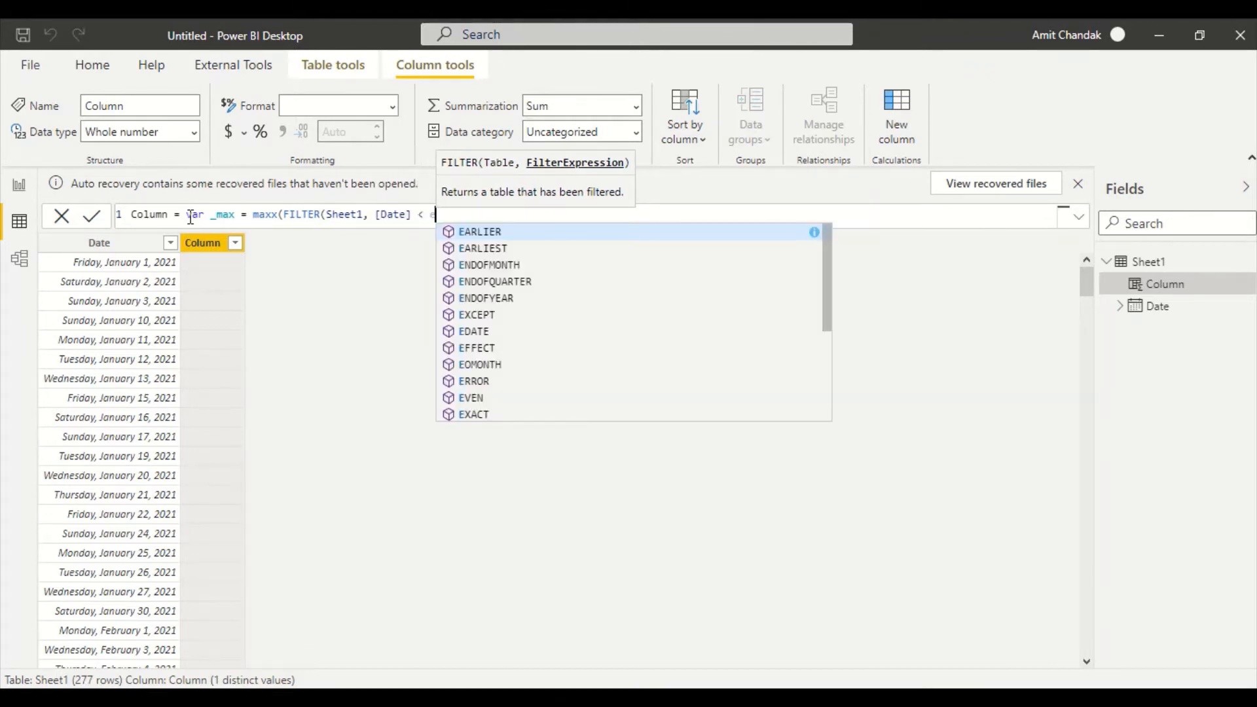
type("l")
key("Tab")
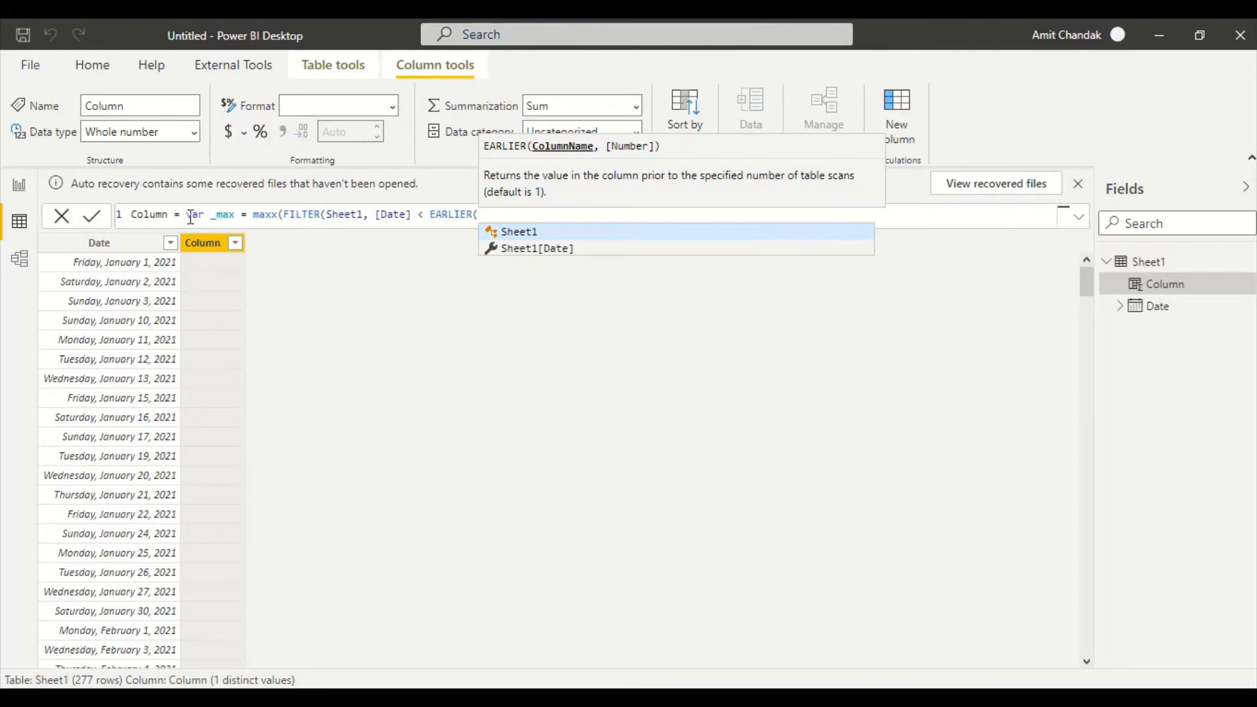
type("[")
key("Tab")
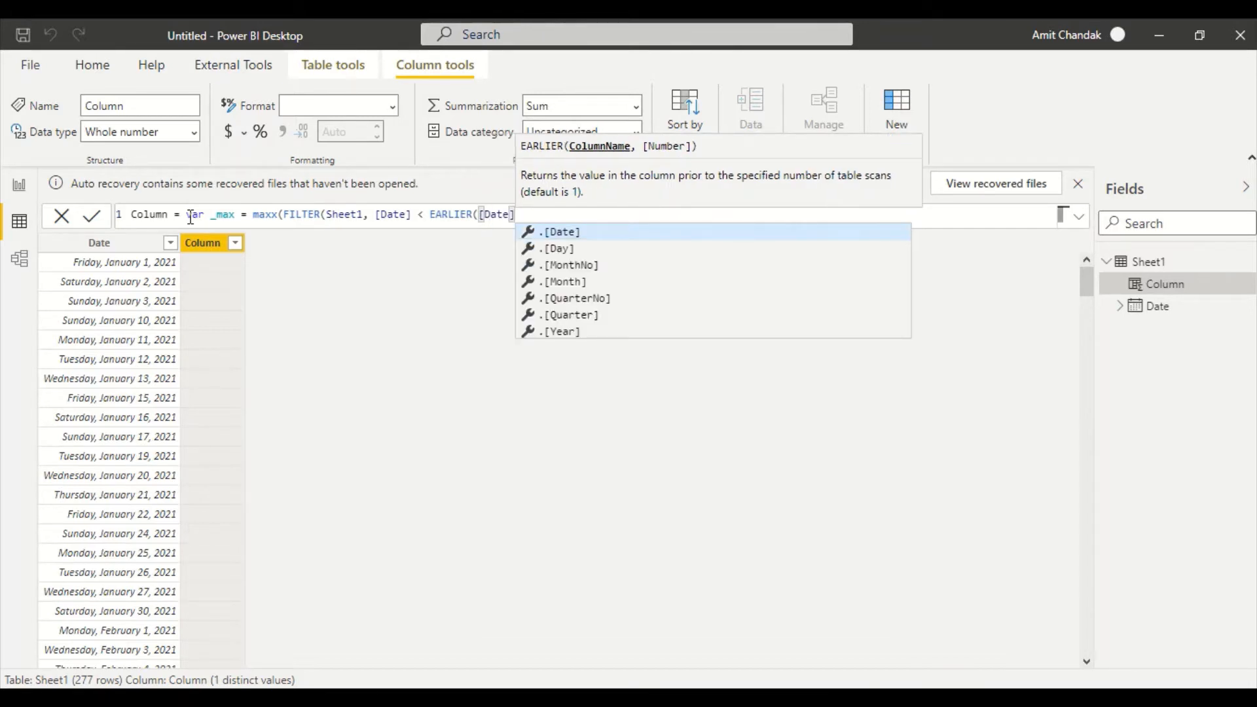
type(")")
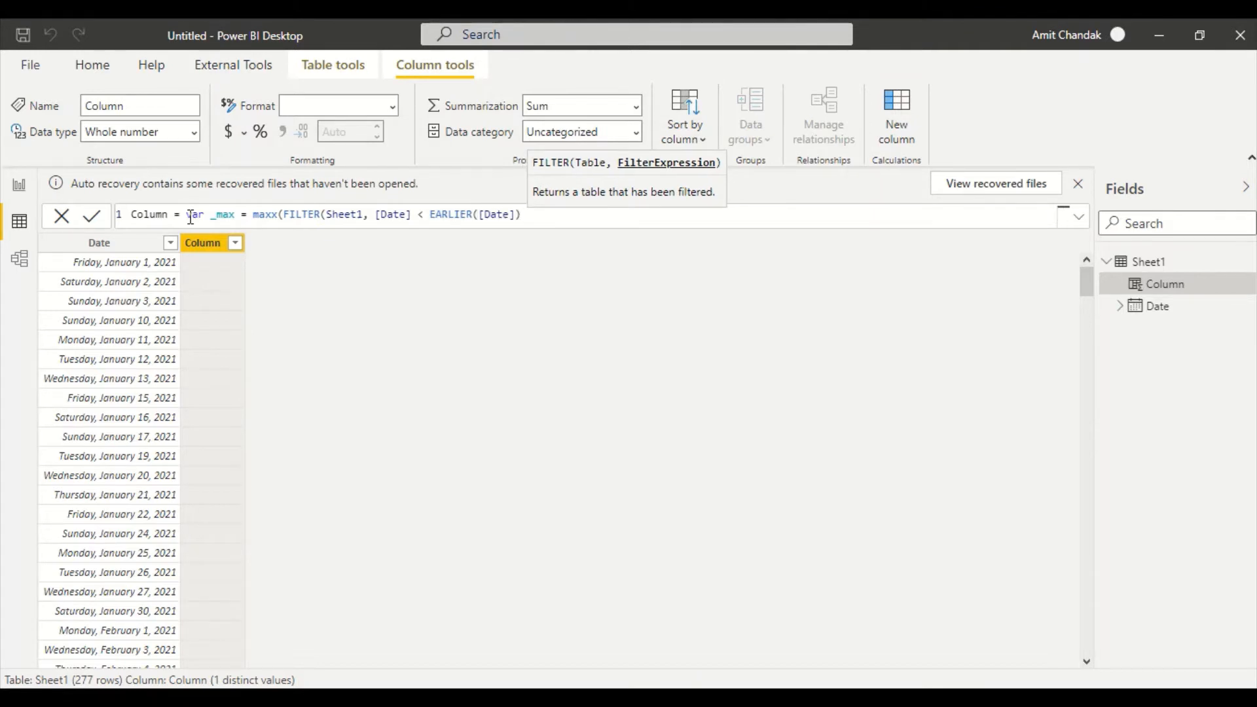
type("),")
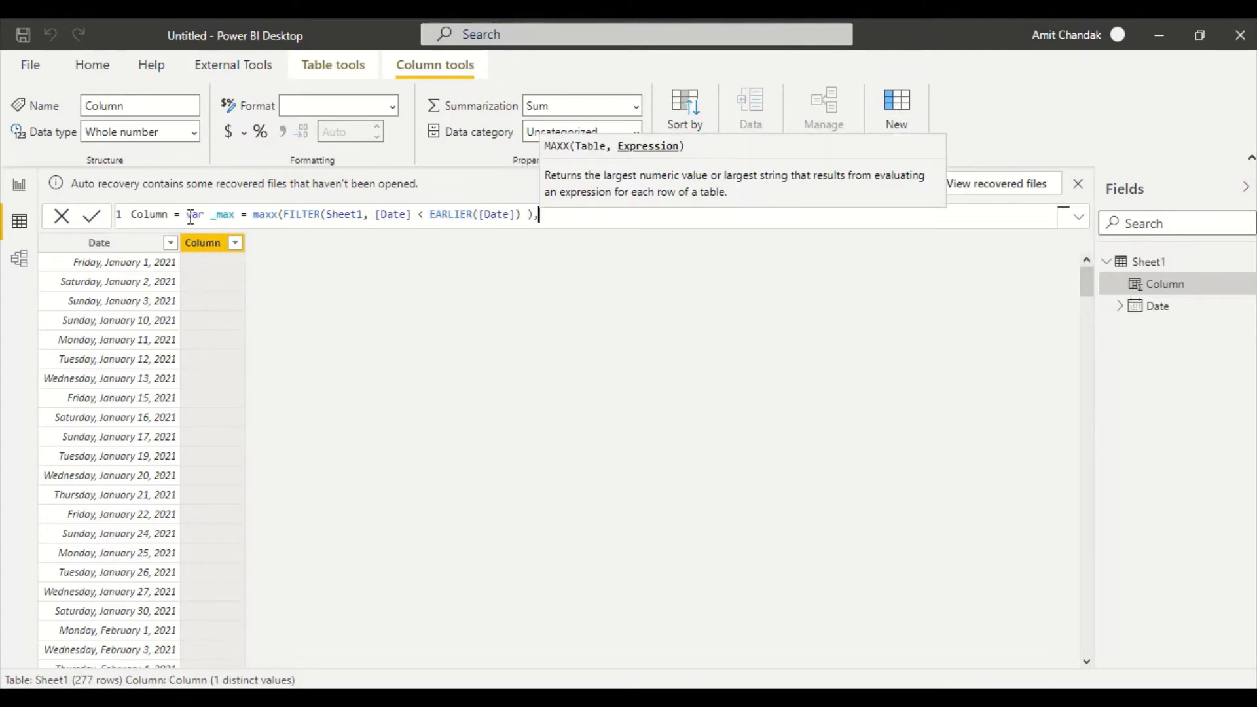
- Use [Date] as the MAXX expression, add return _max, and commit the column formula
type(" Date]")
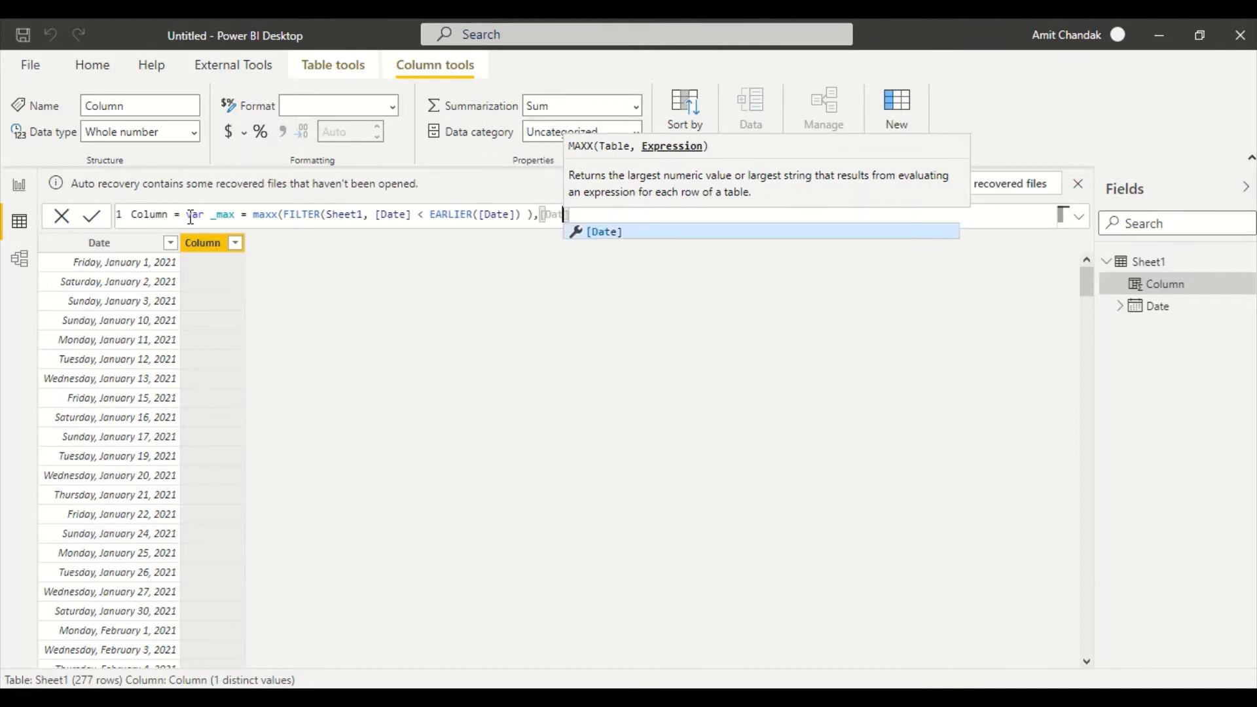
type(")")
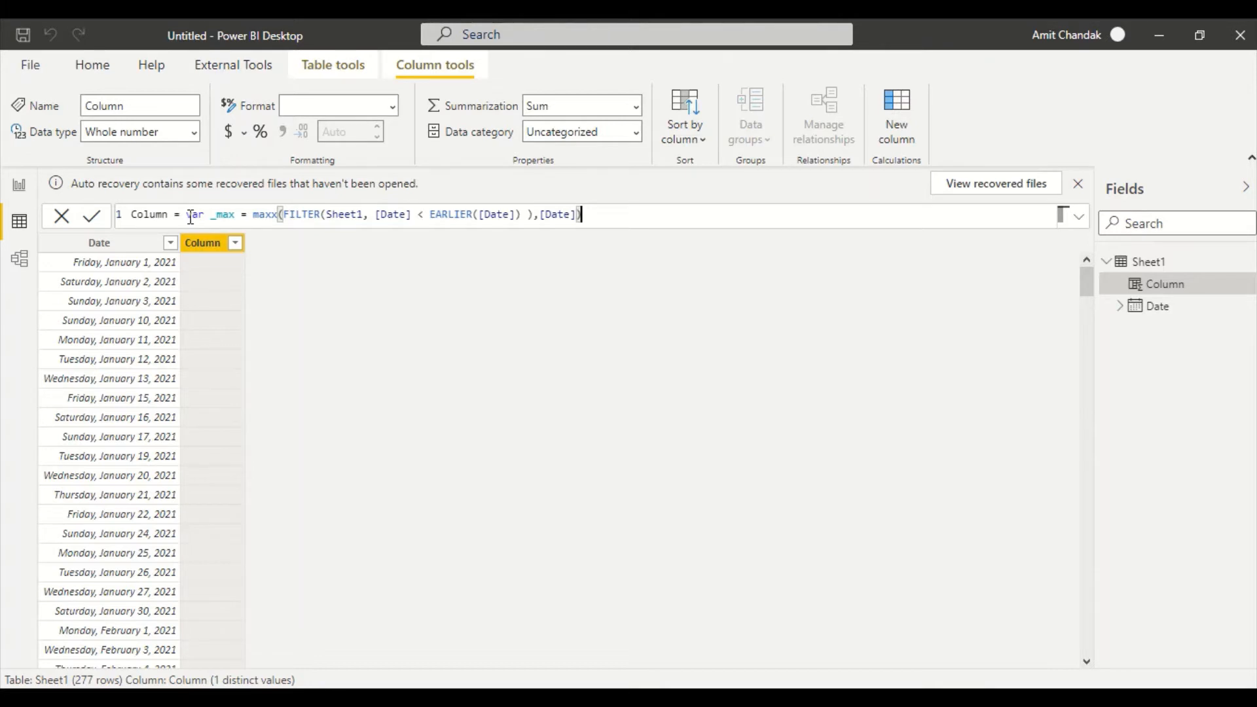
type("return _max")
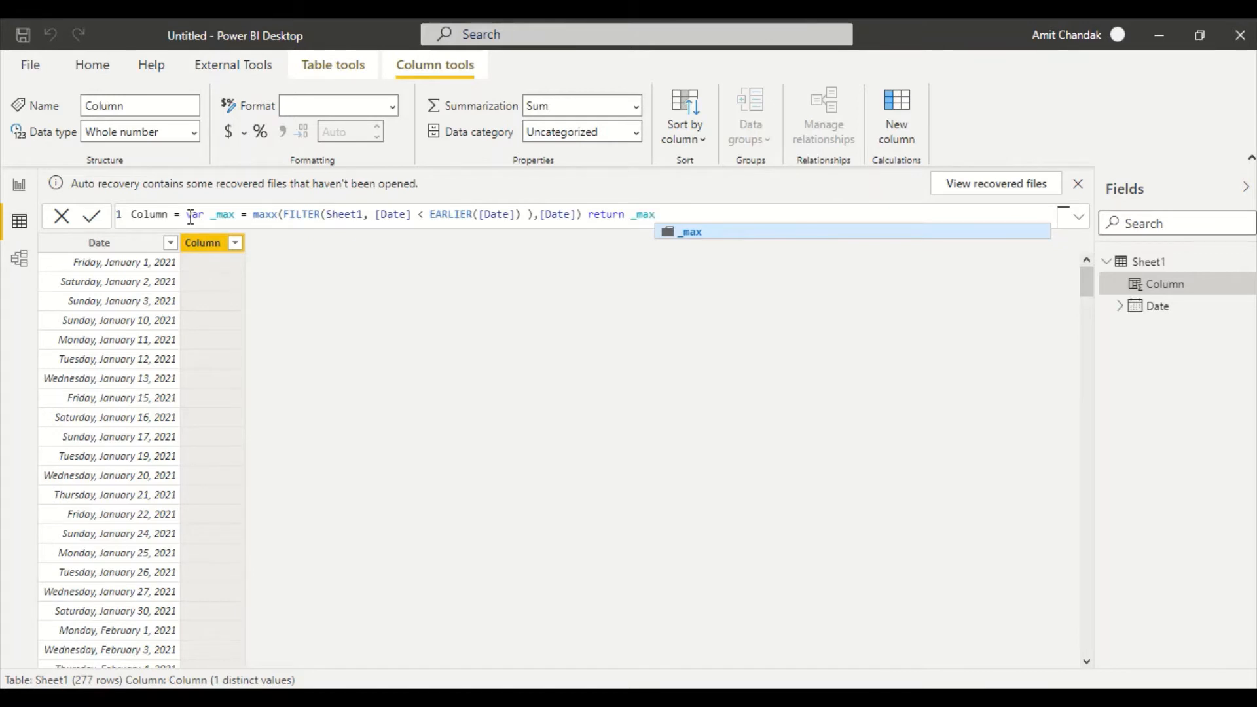
key("Escape")
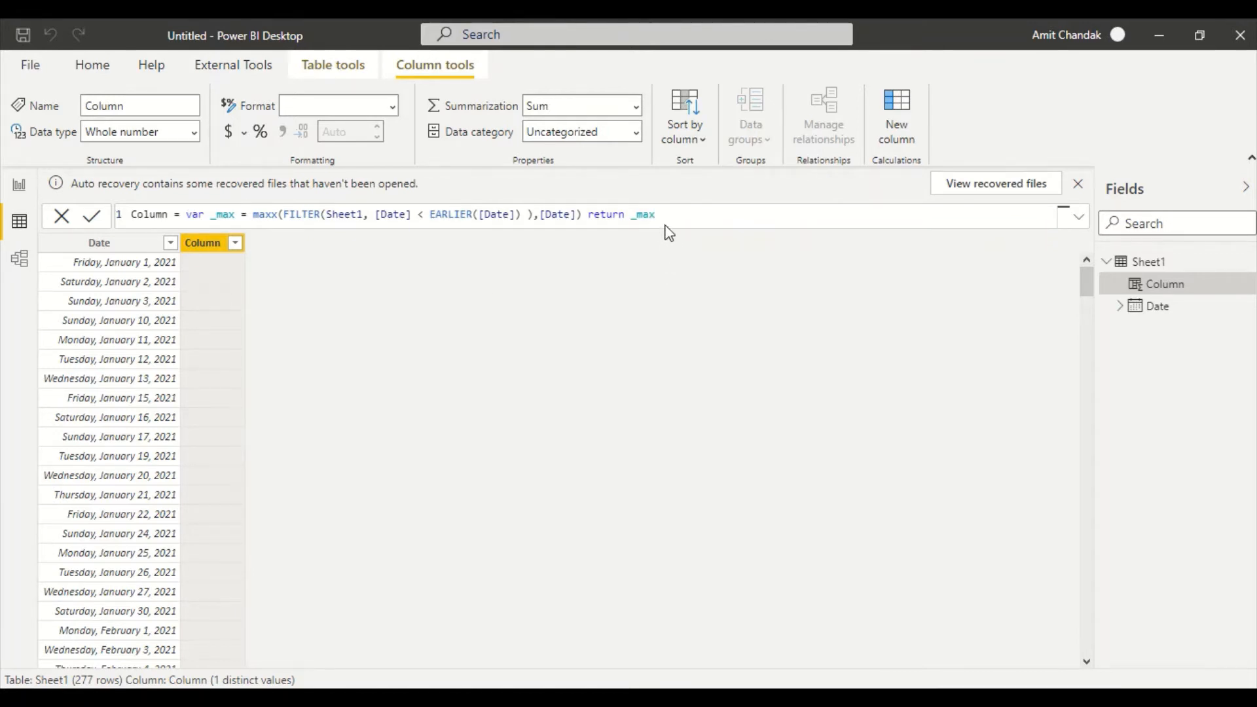
key("Return")
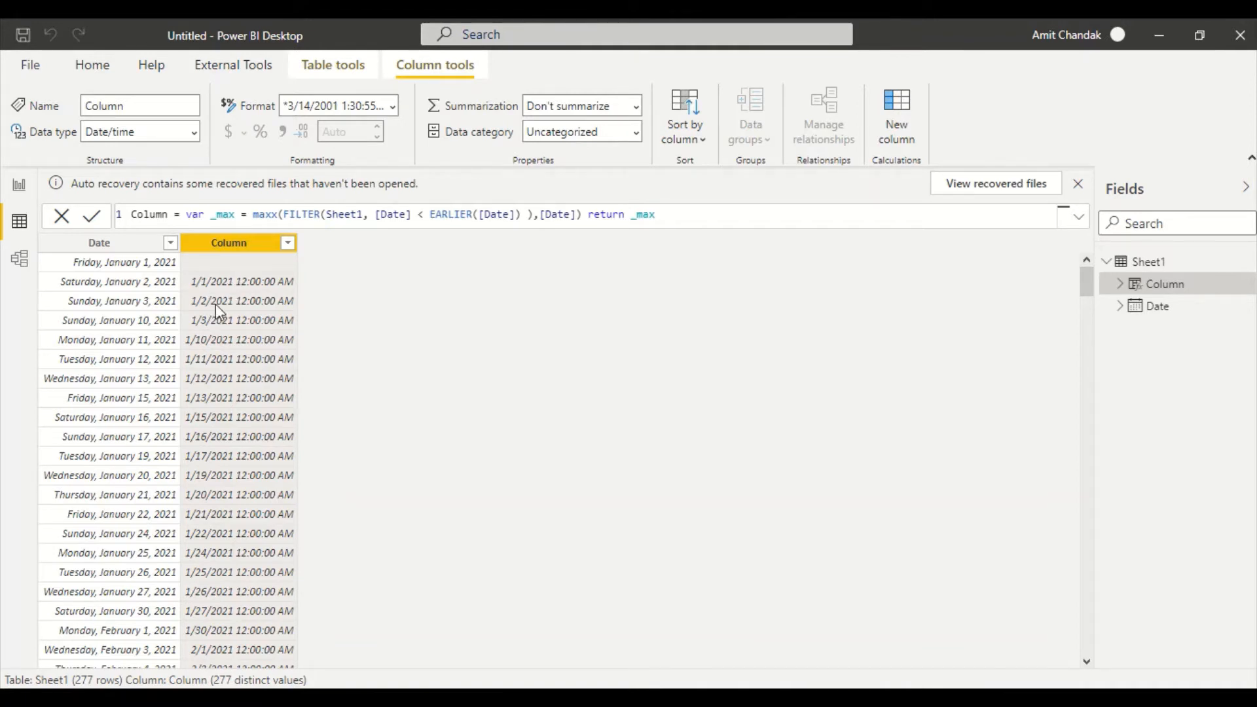
- Replace the returned _max with int([Date] - _max), commit the formula and check the resulting day gaps
double_click(634, 215)
type("if")
key("BackSpace")
key("BackSpace")
type("int")
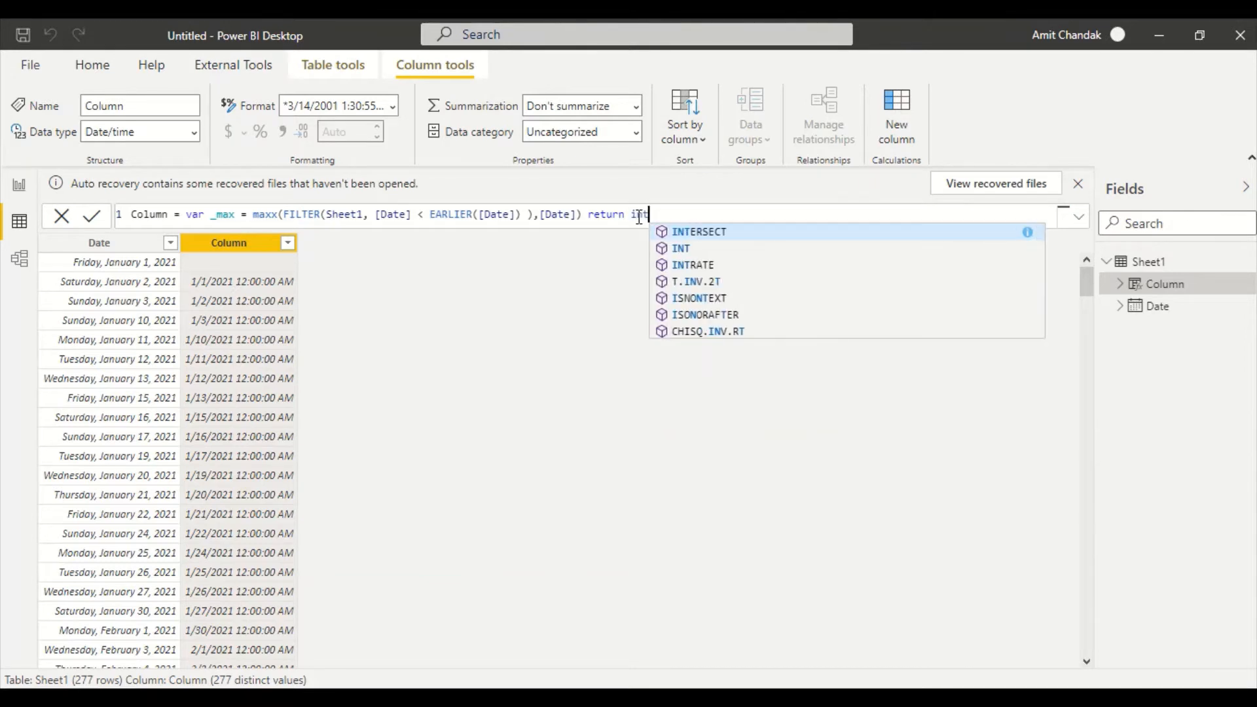
type("([")
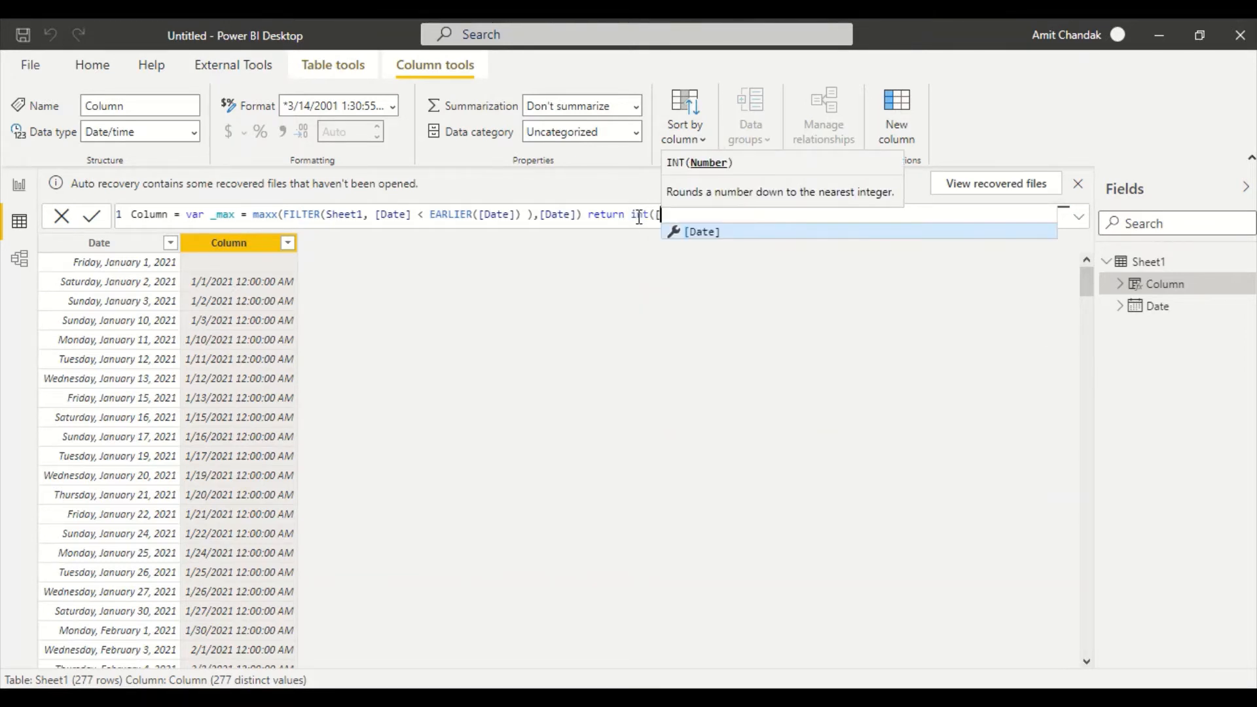
key("Tab")
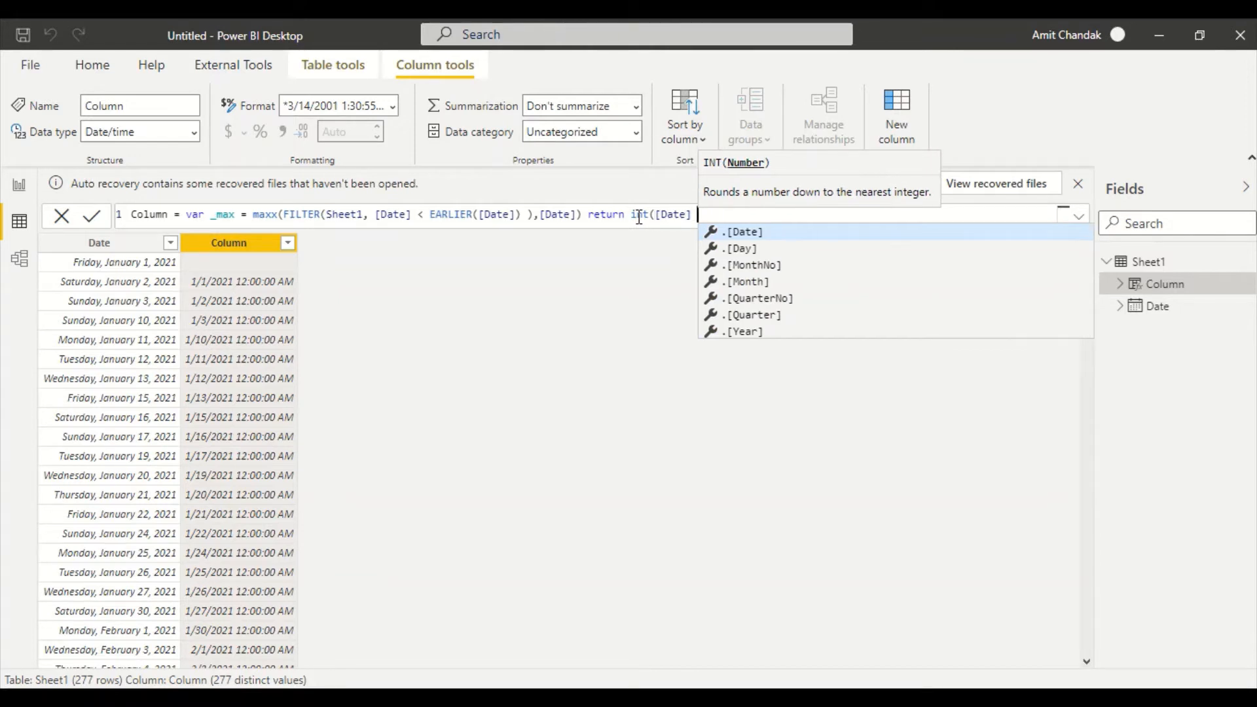
type("- ")
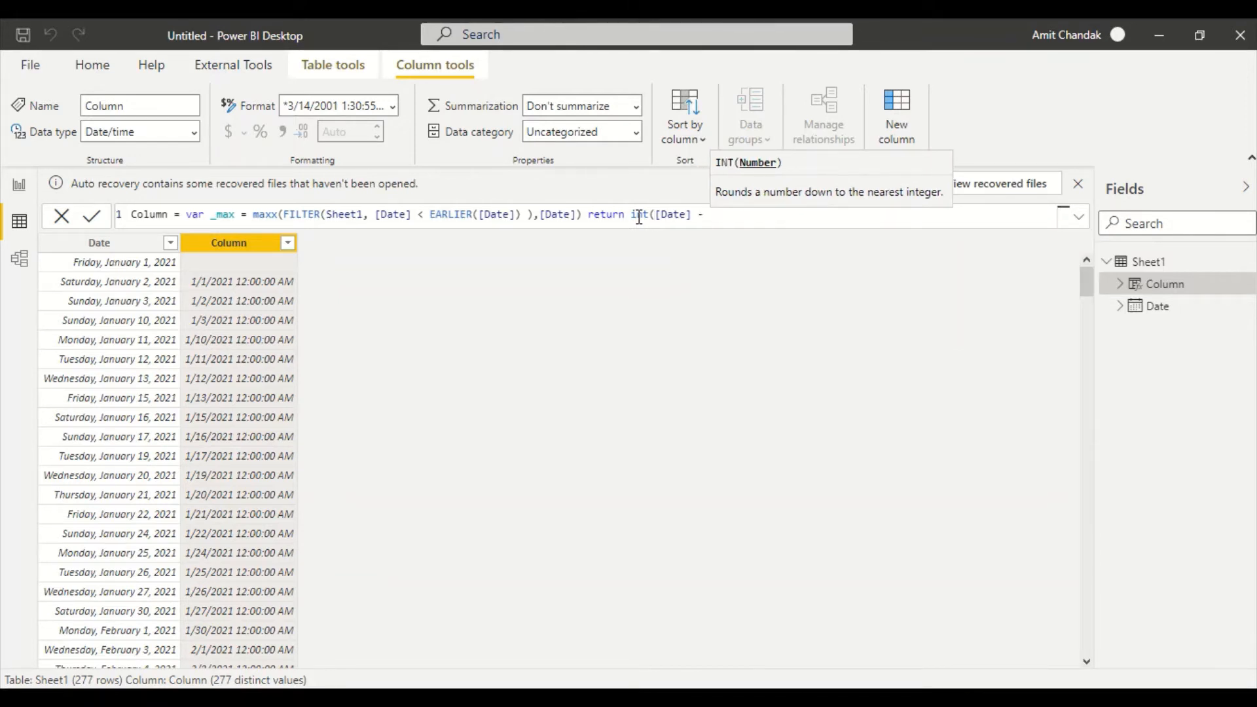
type("_max")
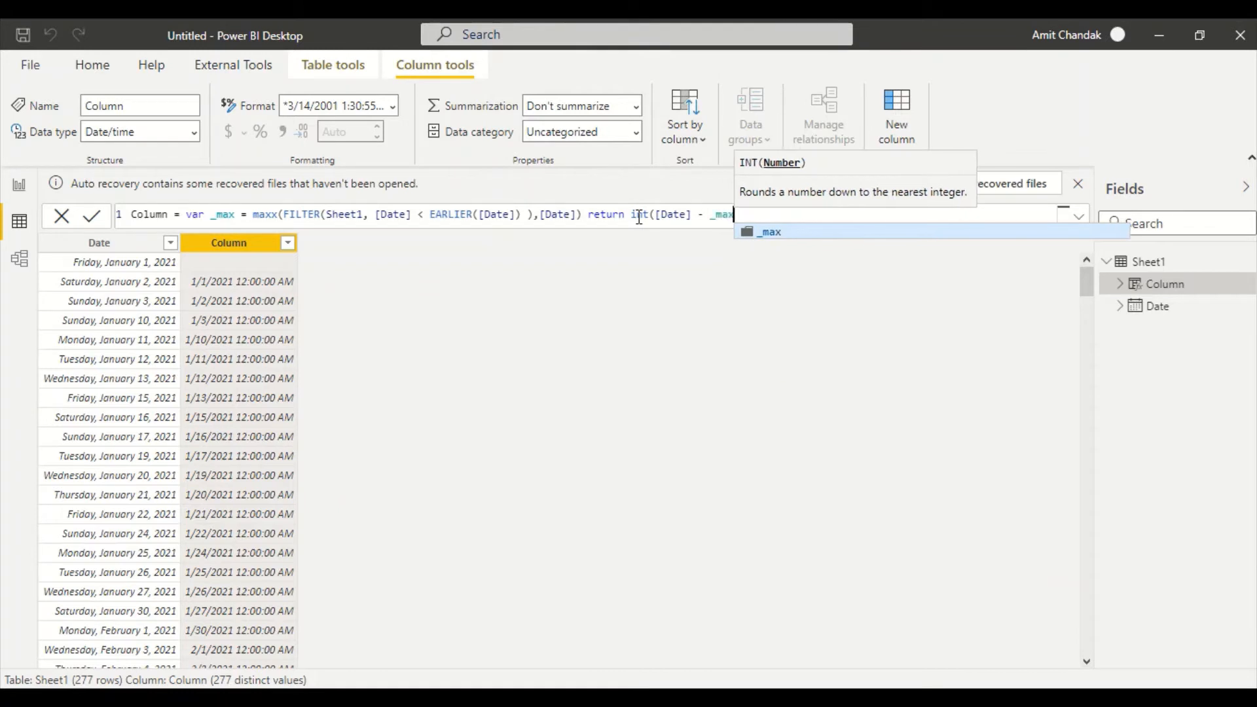
type(")")
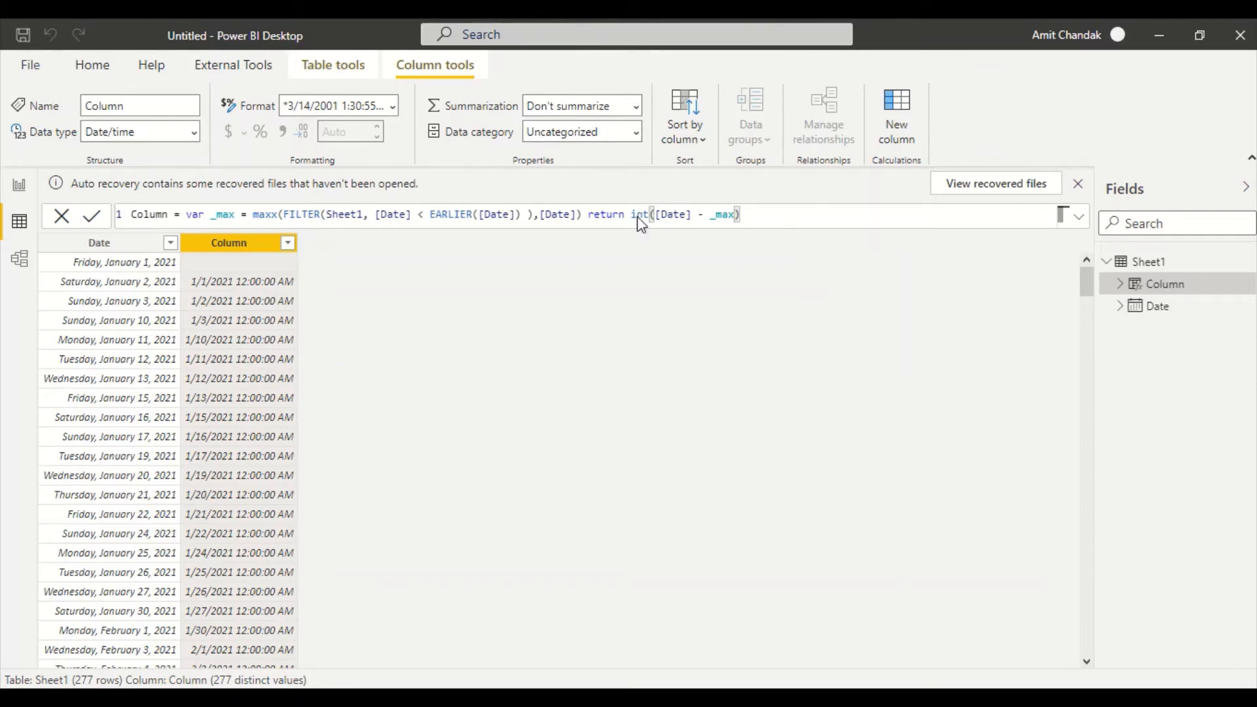
key("Return")
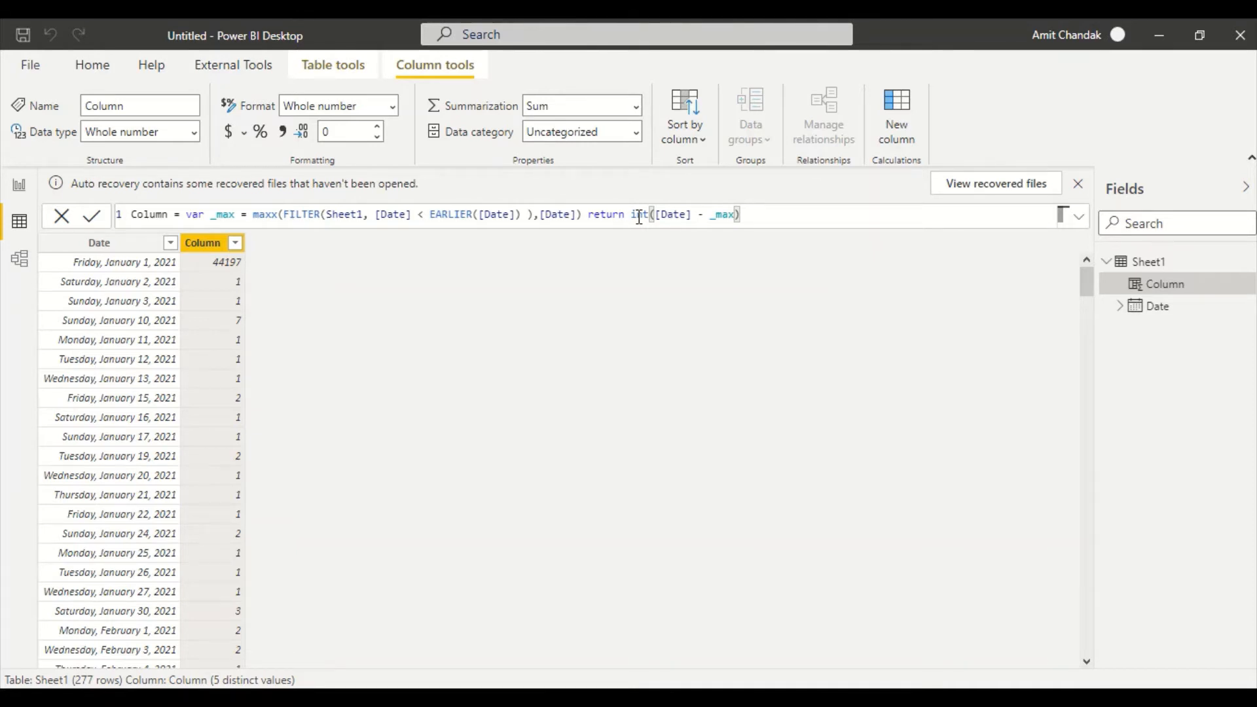
left_click(228, 287)
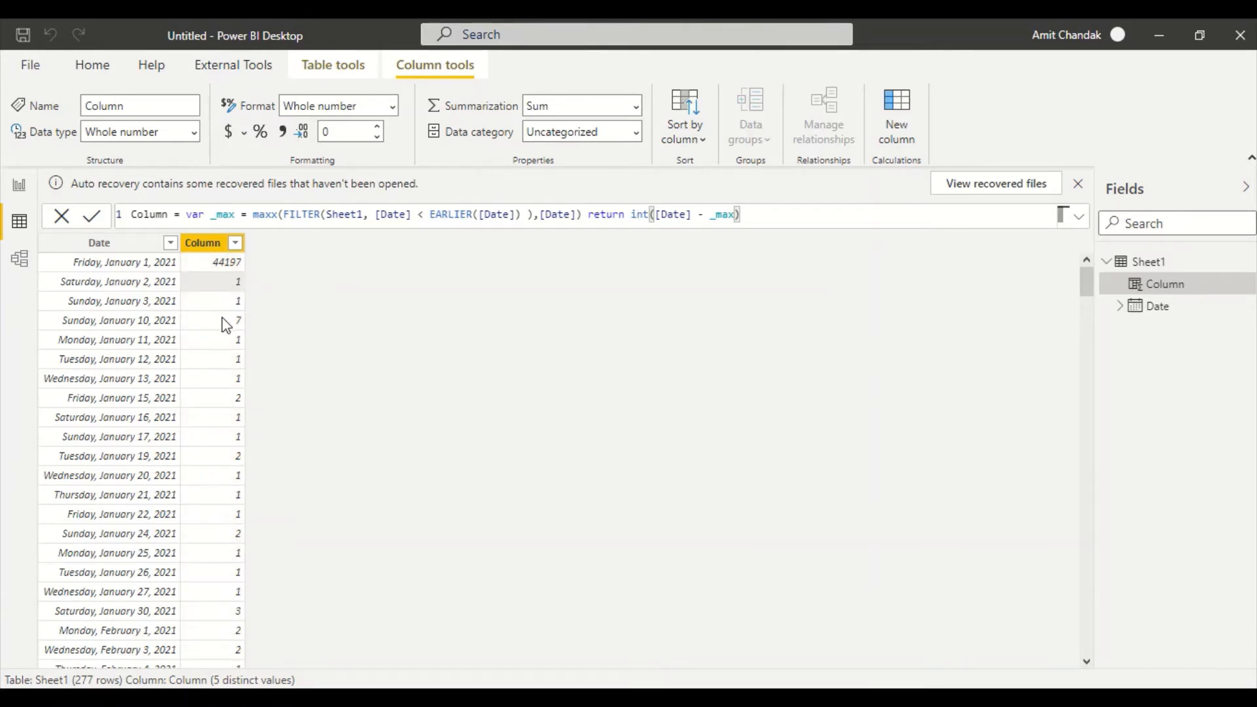
left_click(226, 323)
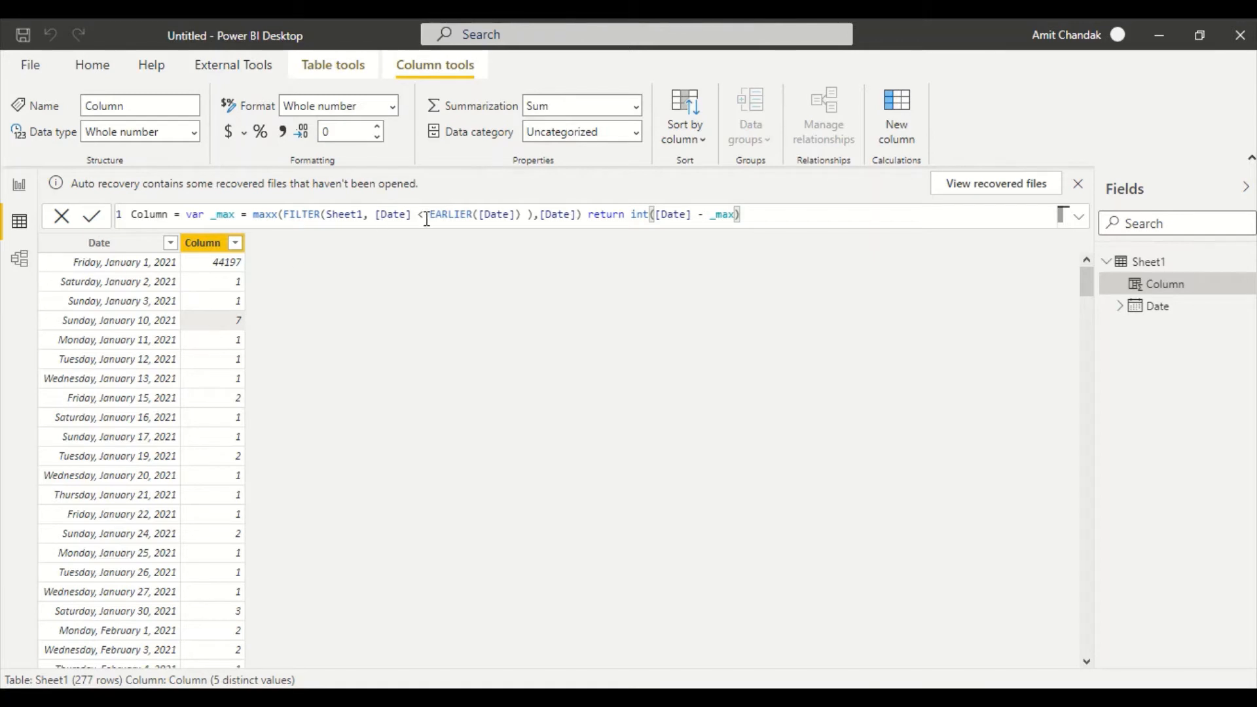
- Wrap the returned day difference in an IF that gives 1 when it is <=1 and 0 otherwise, and commit the formula
left_click(626, 216)
type("if")
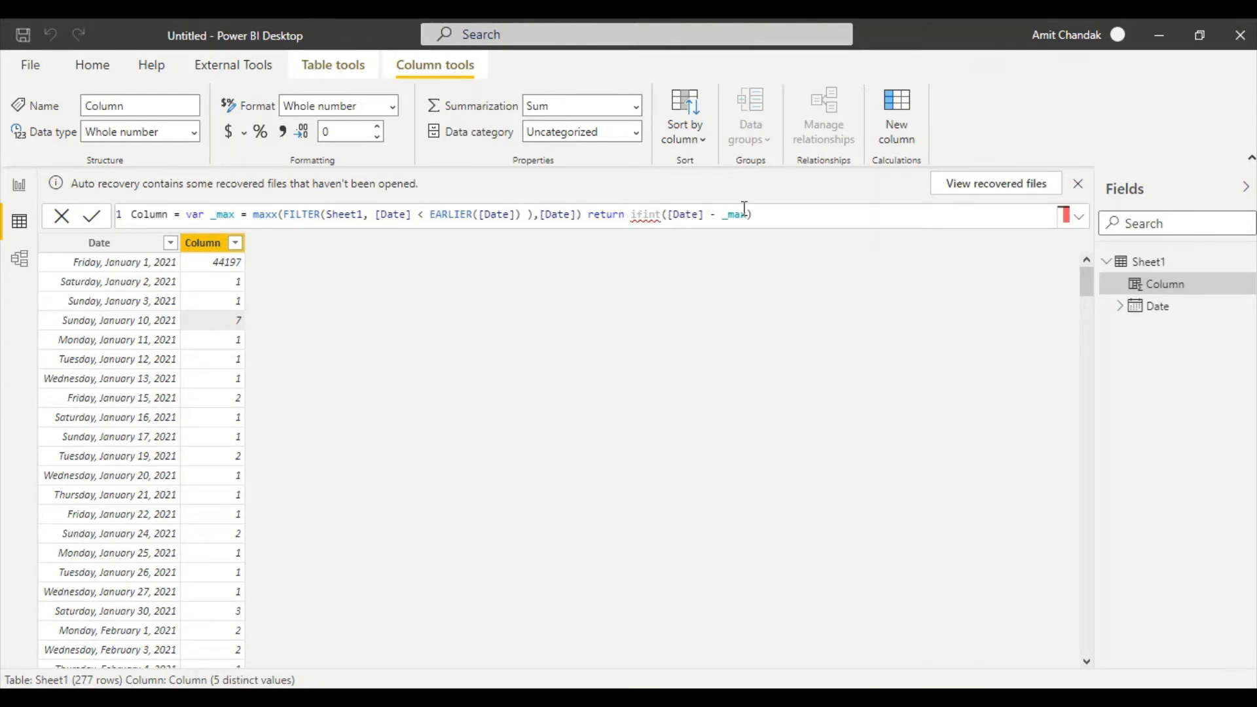
type("(")
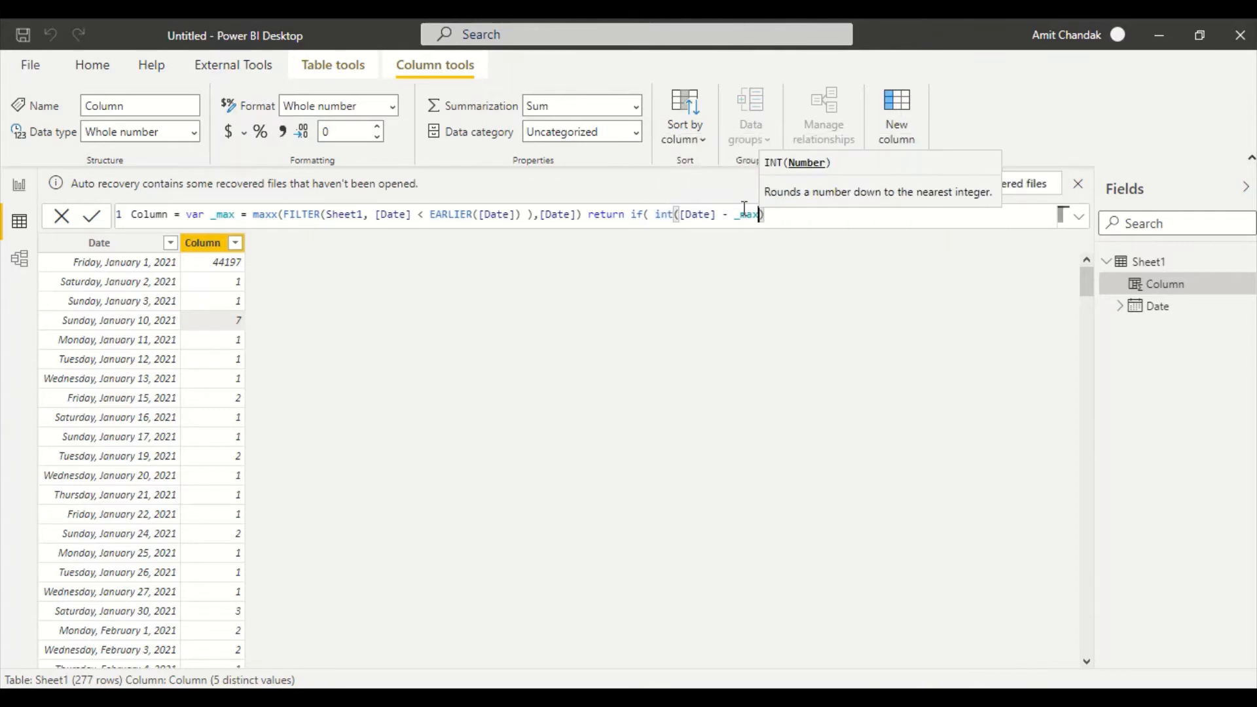
key("End")
type("<")
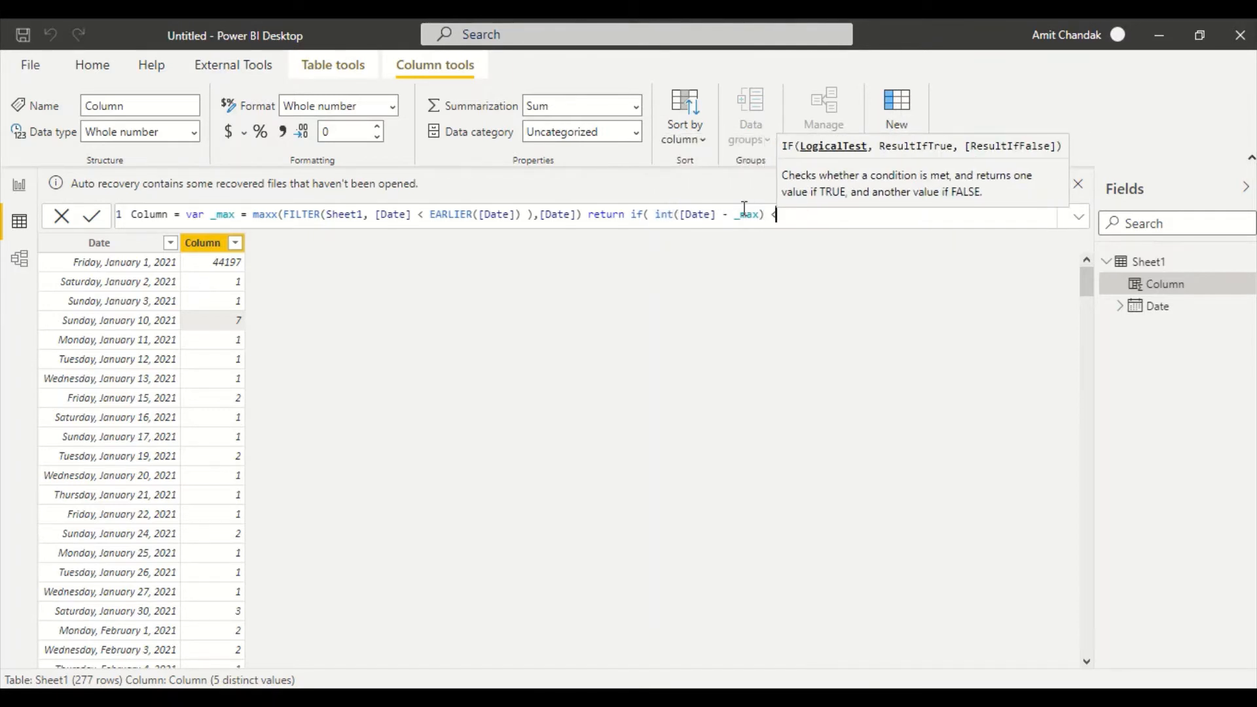
type("=1,1")
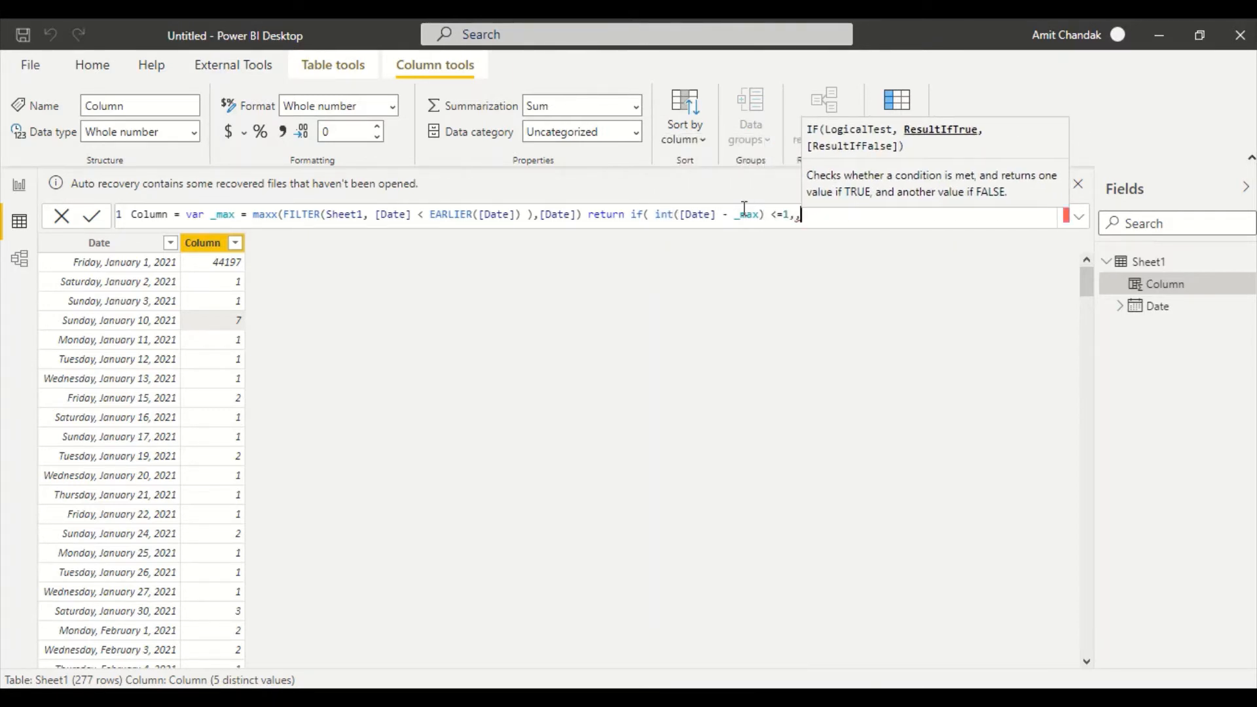
type(",0")
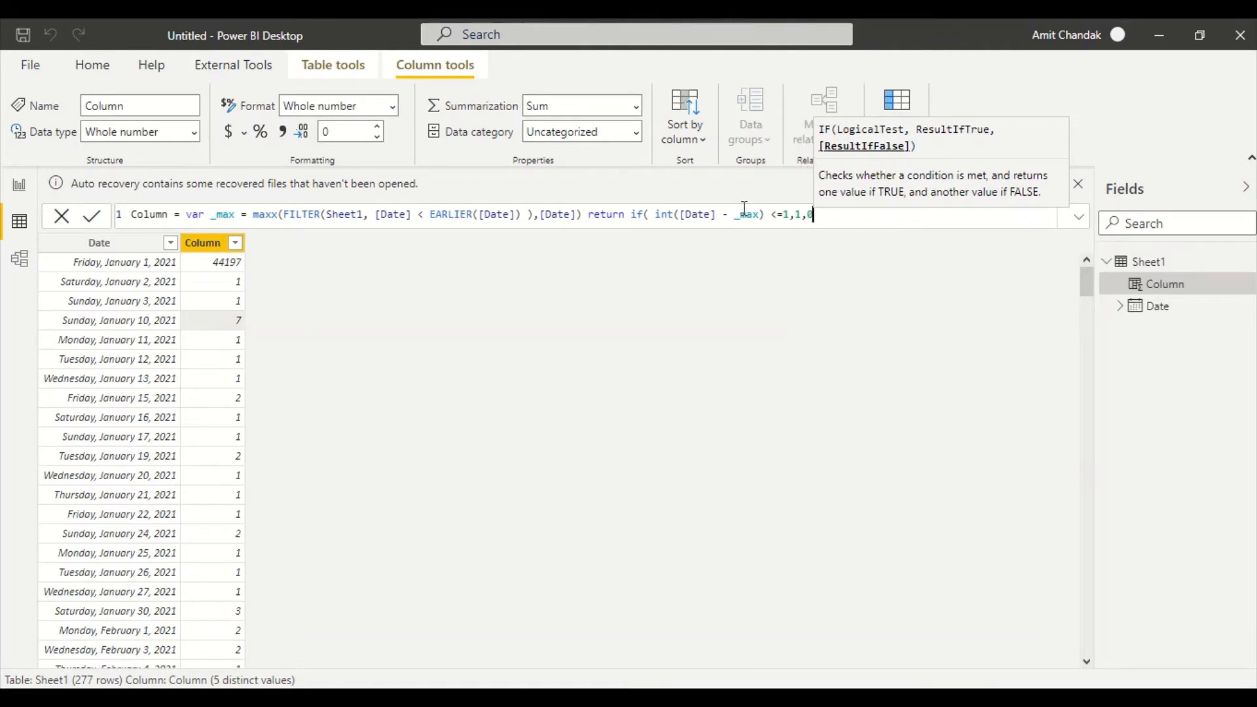
type(")")
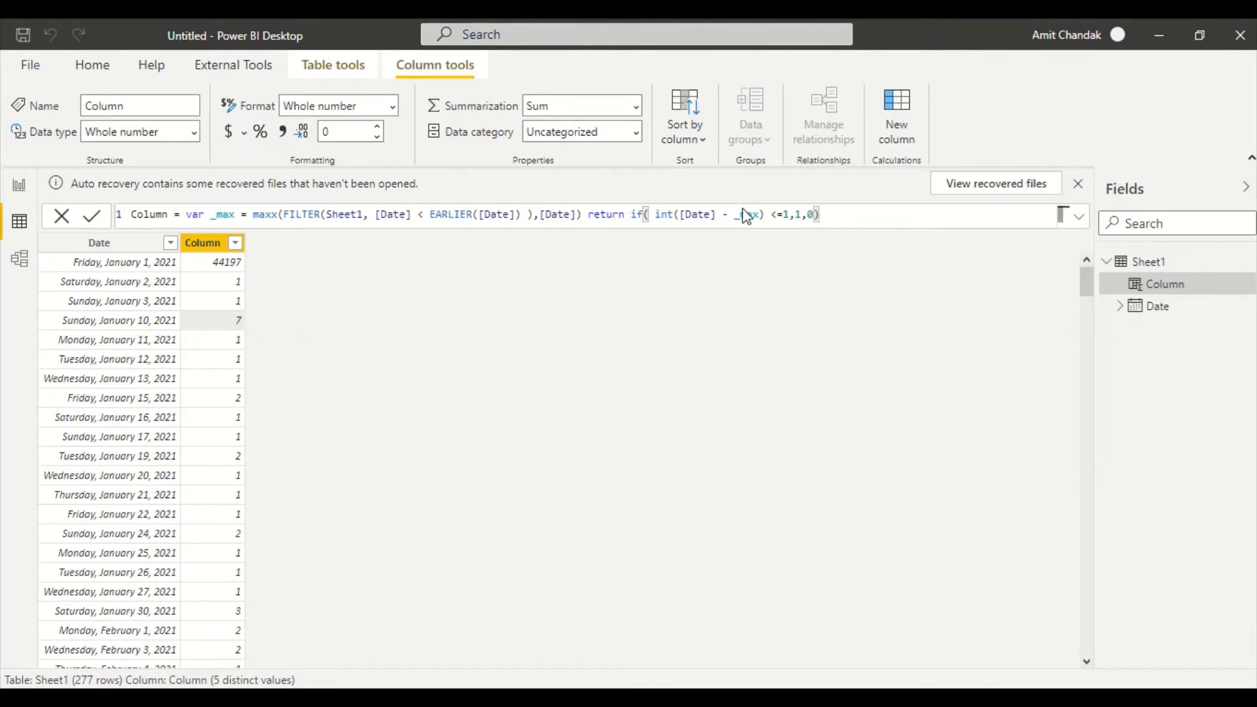
key("Return")
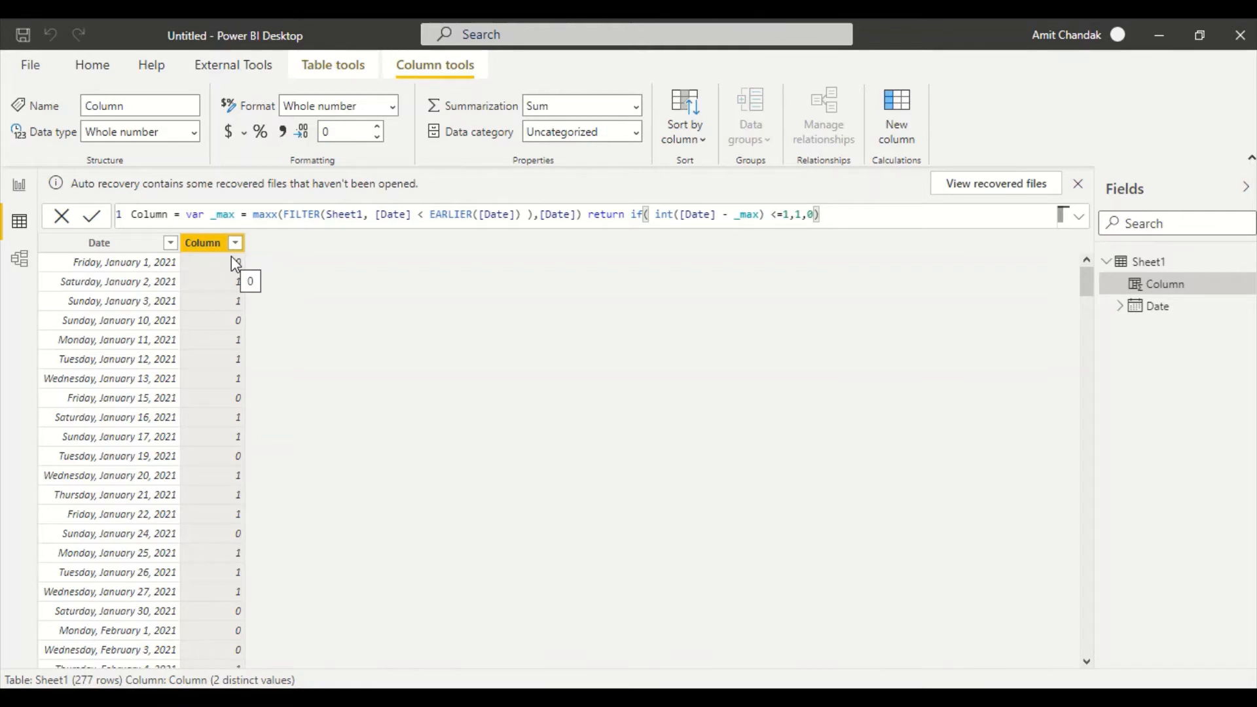
- Rename the calculated column as Days in its formula
double_click(158, 216)
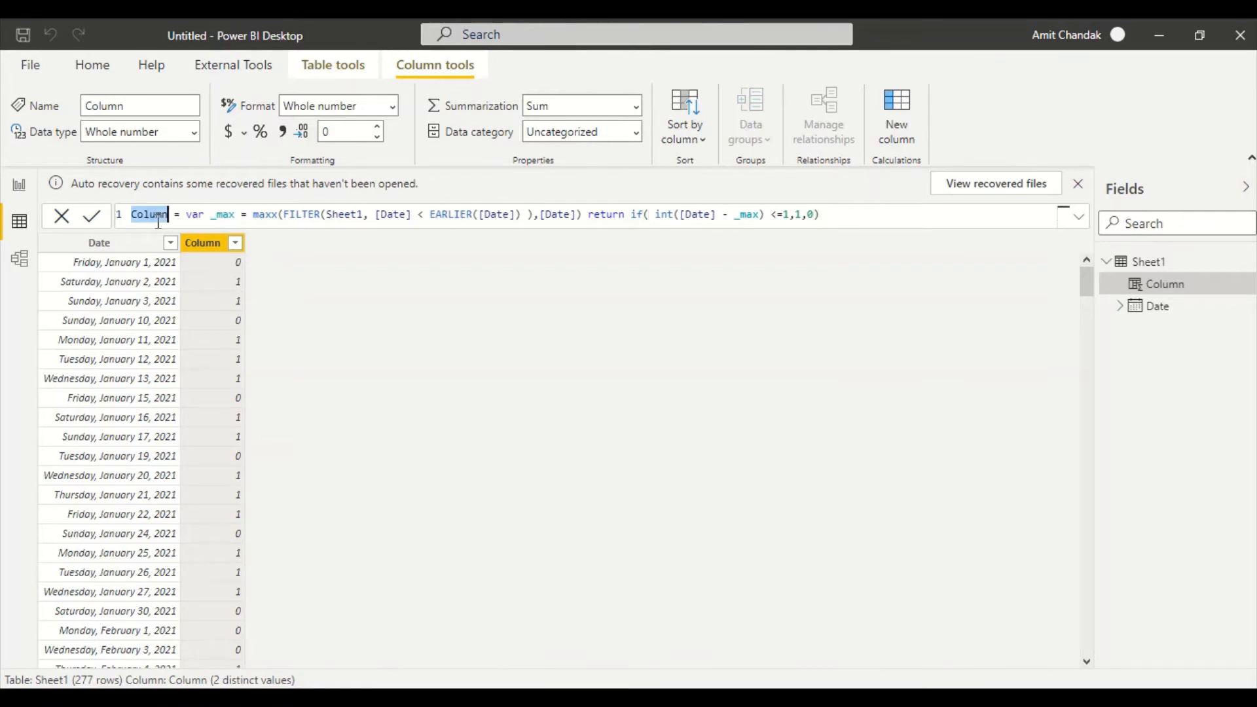
type("Days")
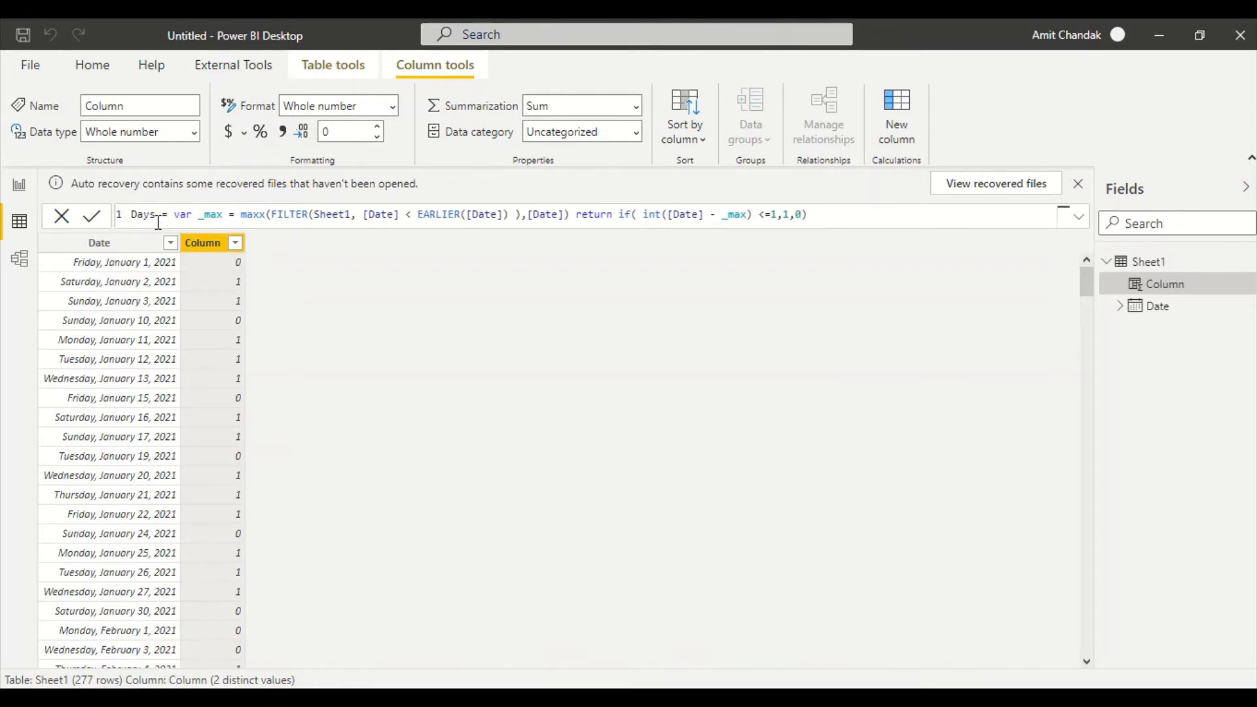
key("Return")
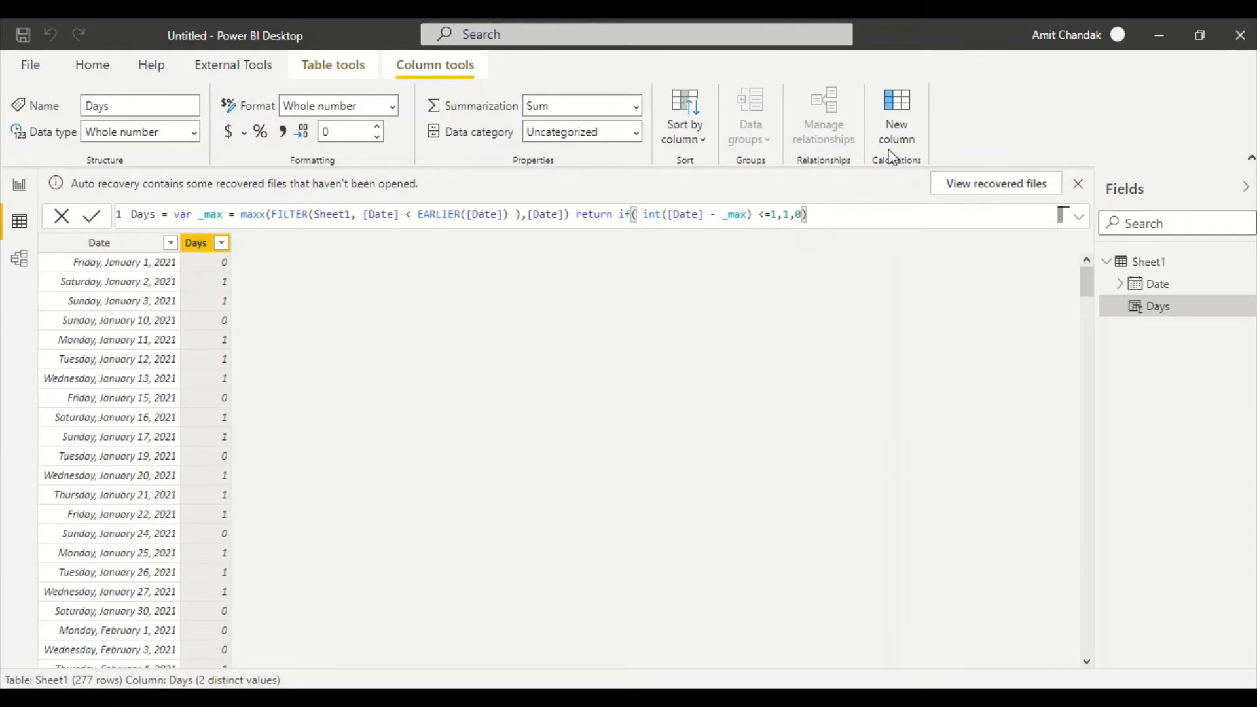
- Add a calculated column to Sheet1 and begin its formula with var _max = maxx(FILTER(Sheet1,
left_click(898, 131)
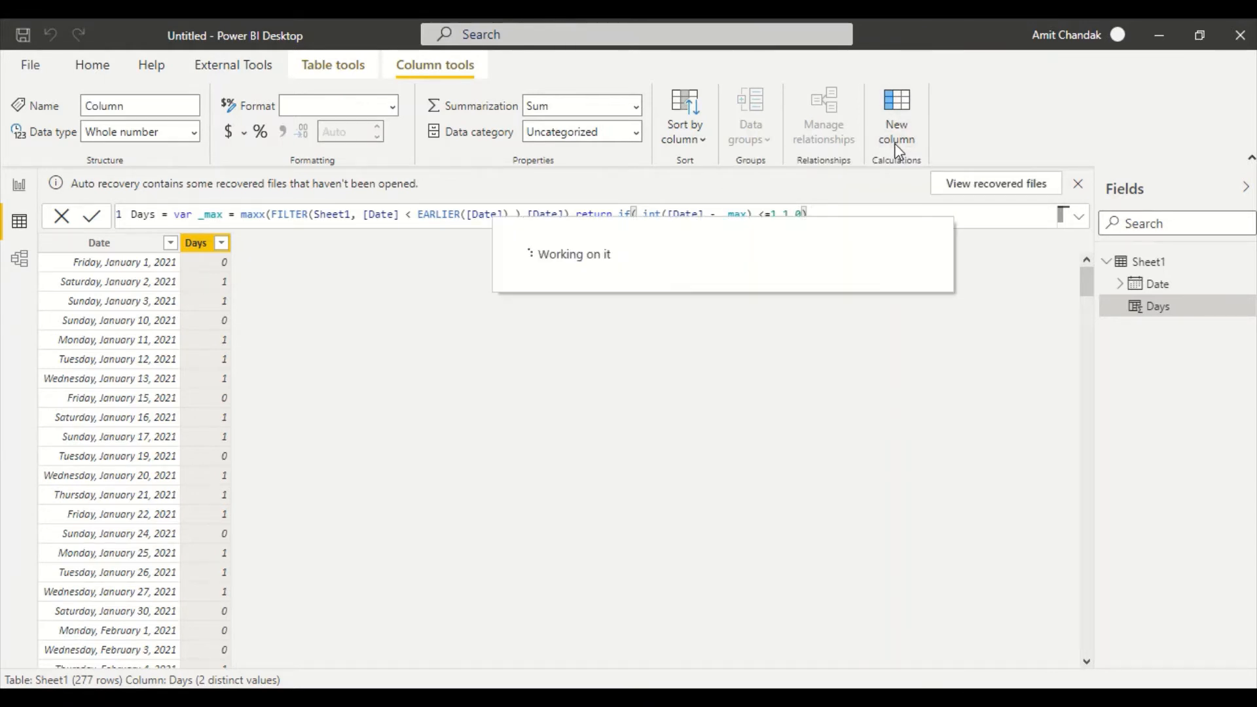
left_click(222, 209)
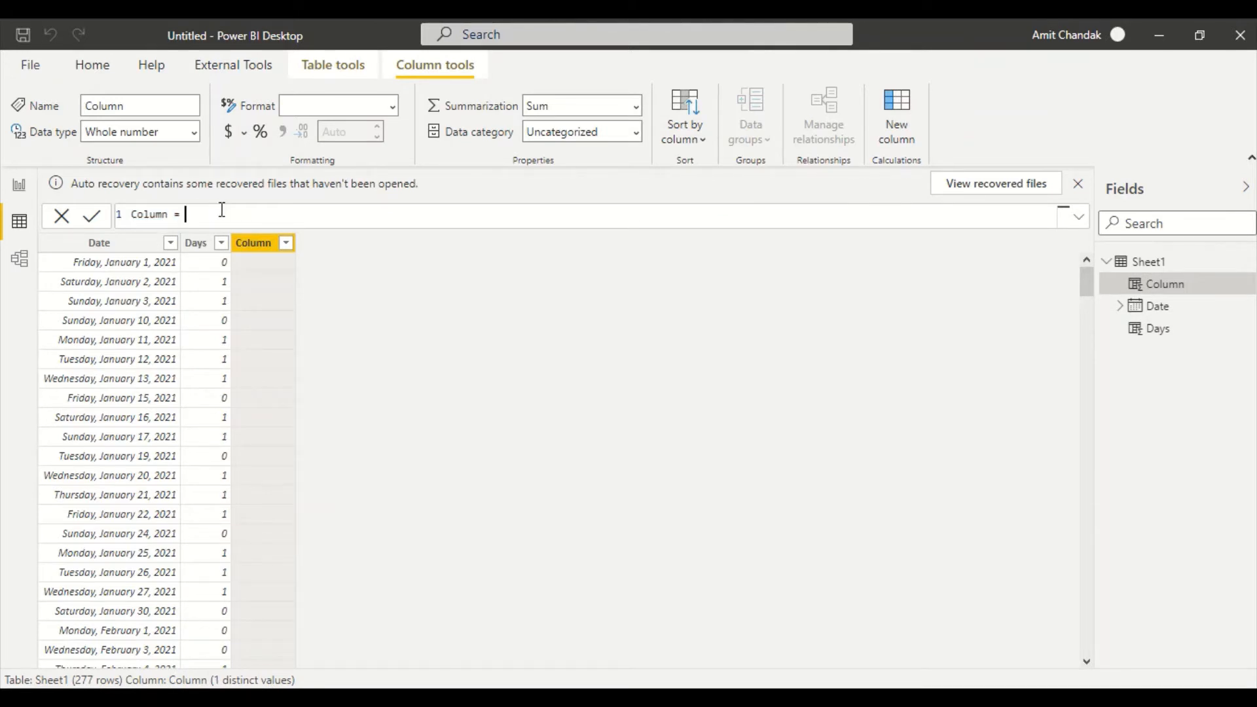
type("va")
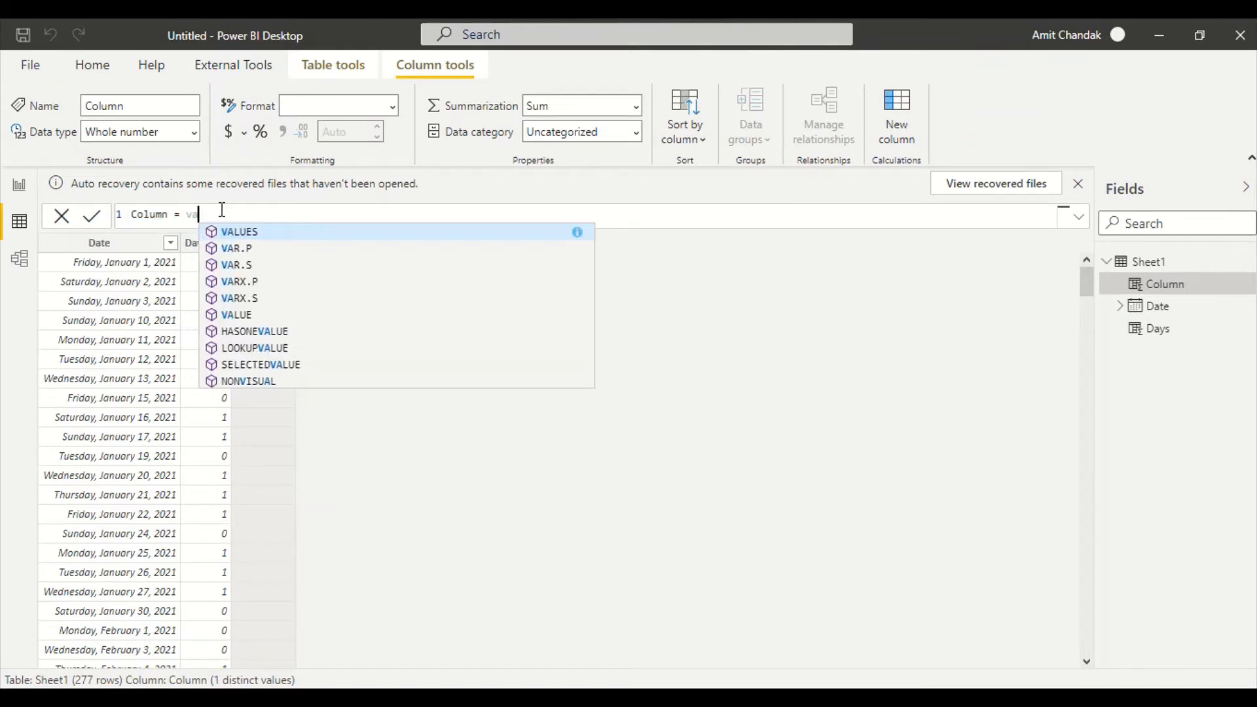
type("r _ma")
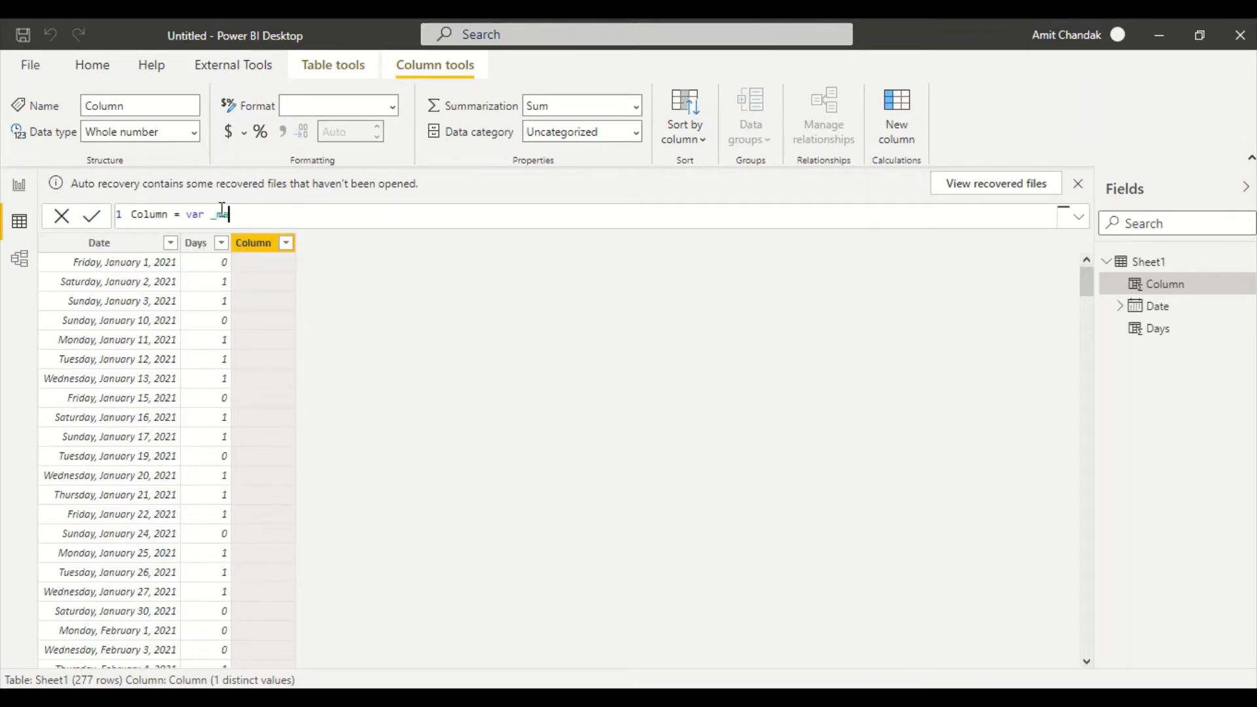
type("x = m")
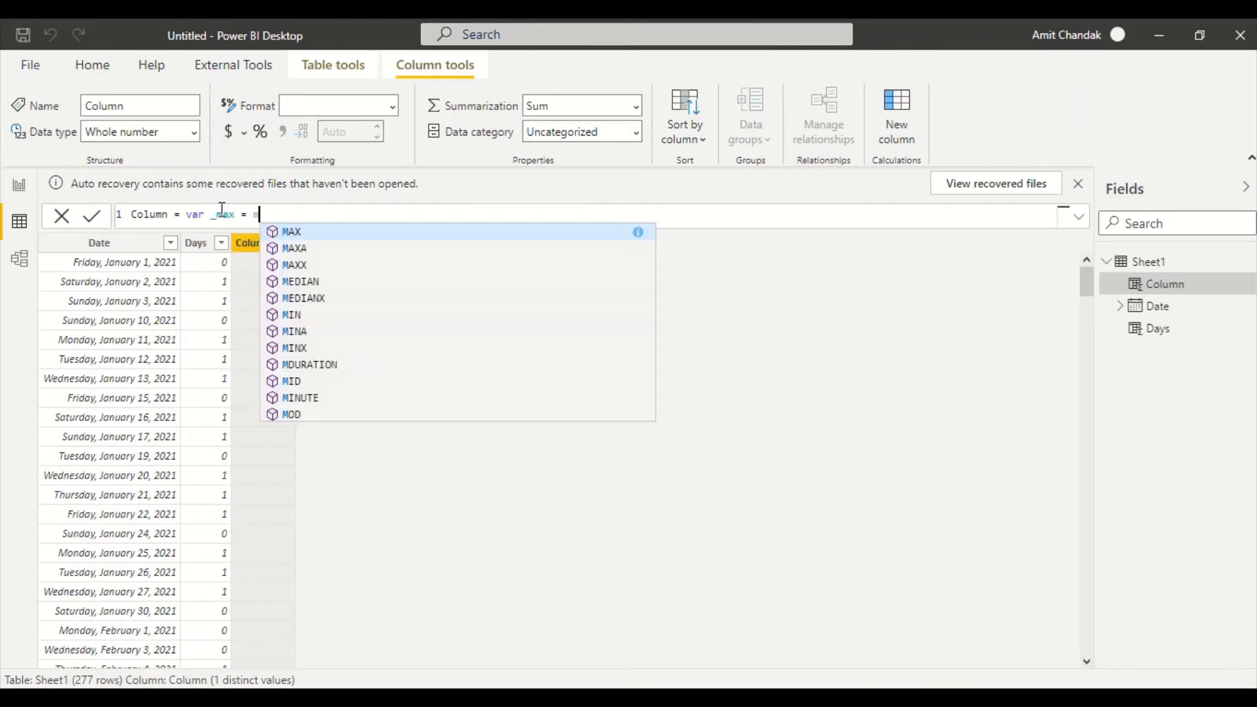
type("axx(fil")
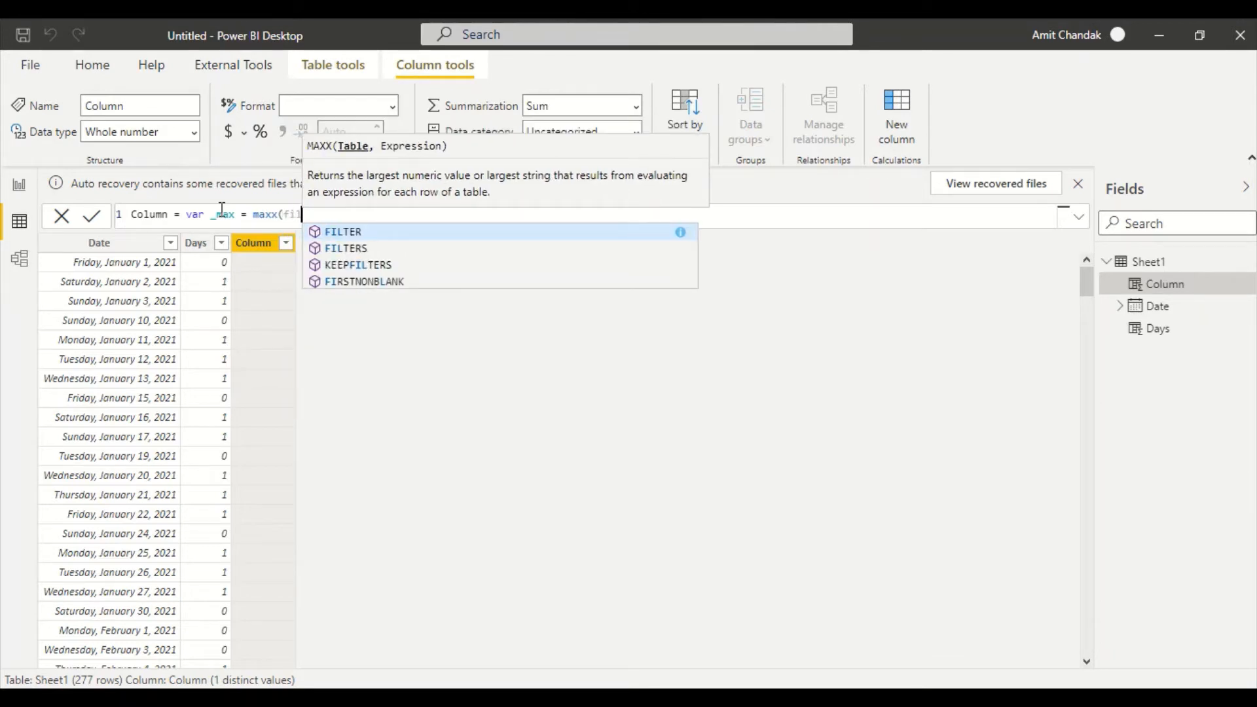
key("Tab")
type("she")
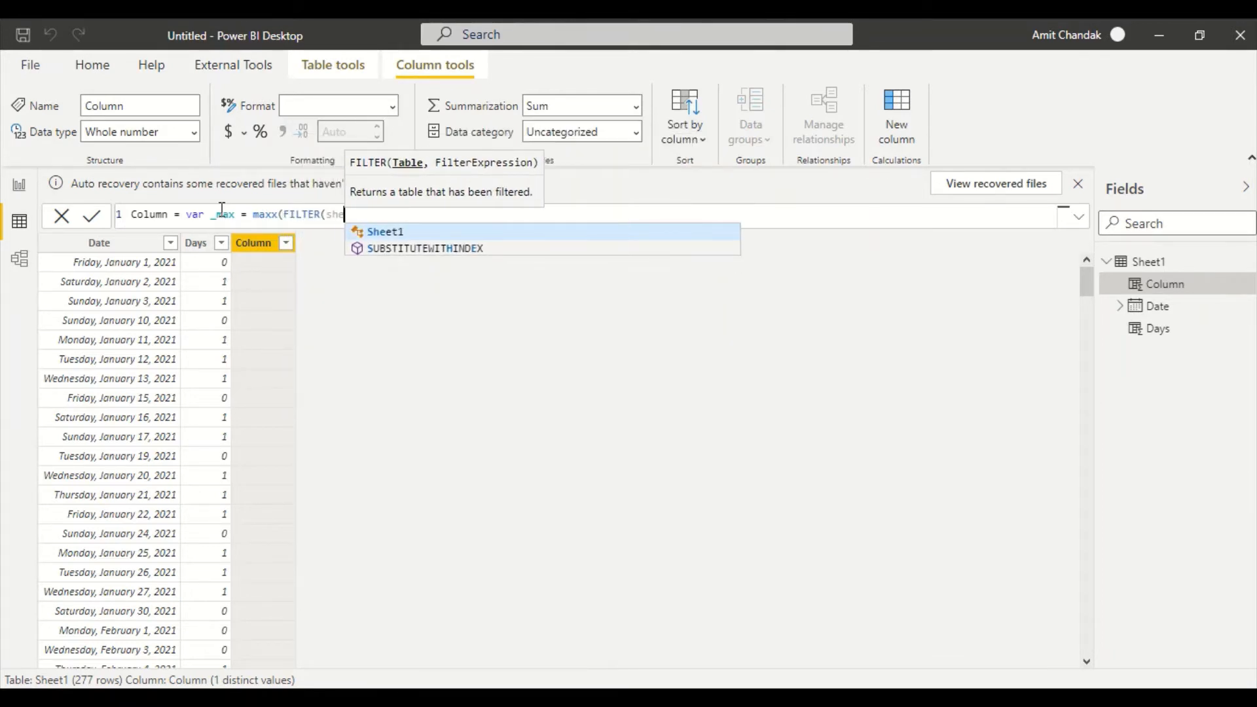
key("Tab")
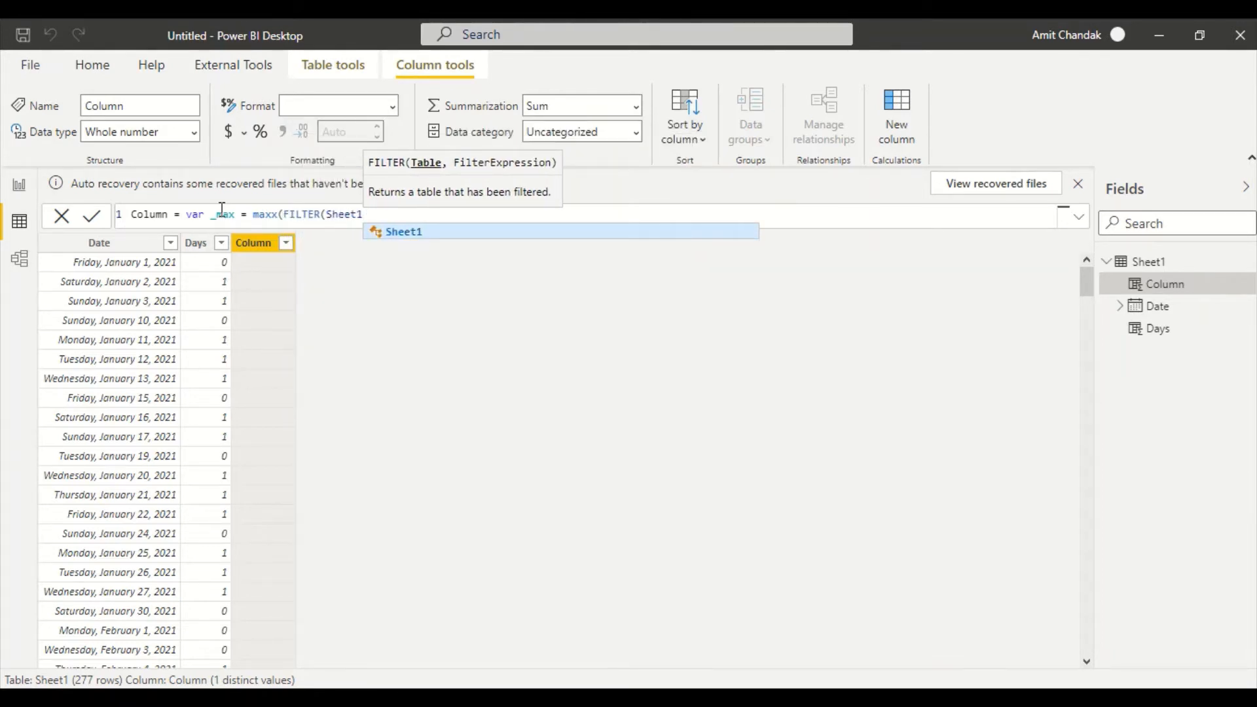
type(", ")
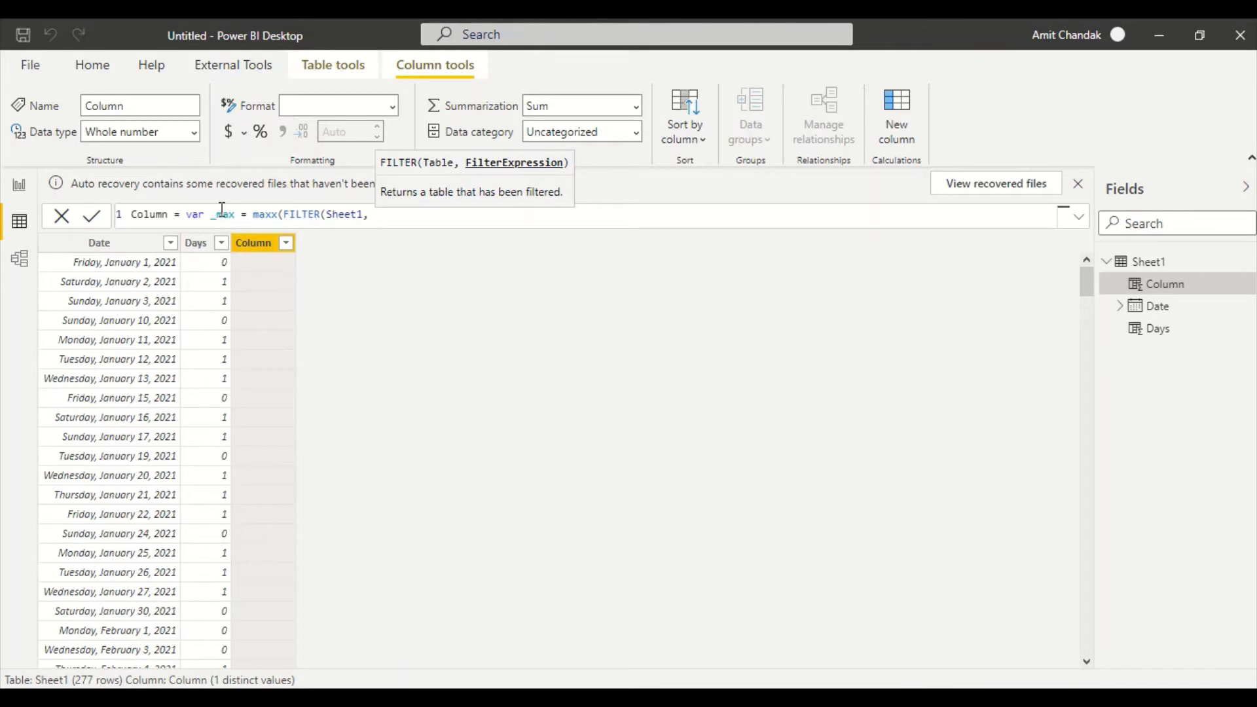
- Enter [Days] <> EARLIER([Days]) as the filter condition inside FILTER
type("[da")
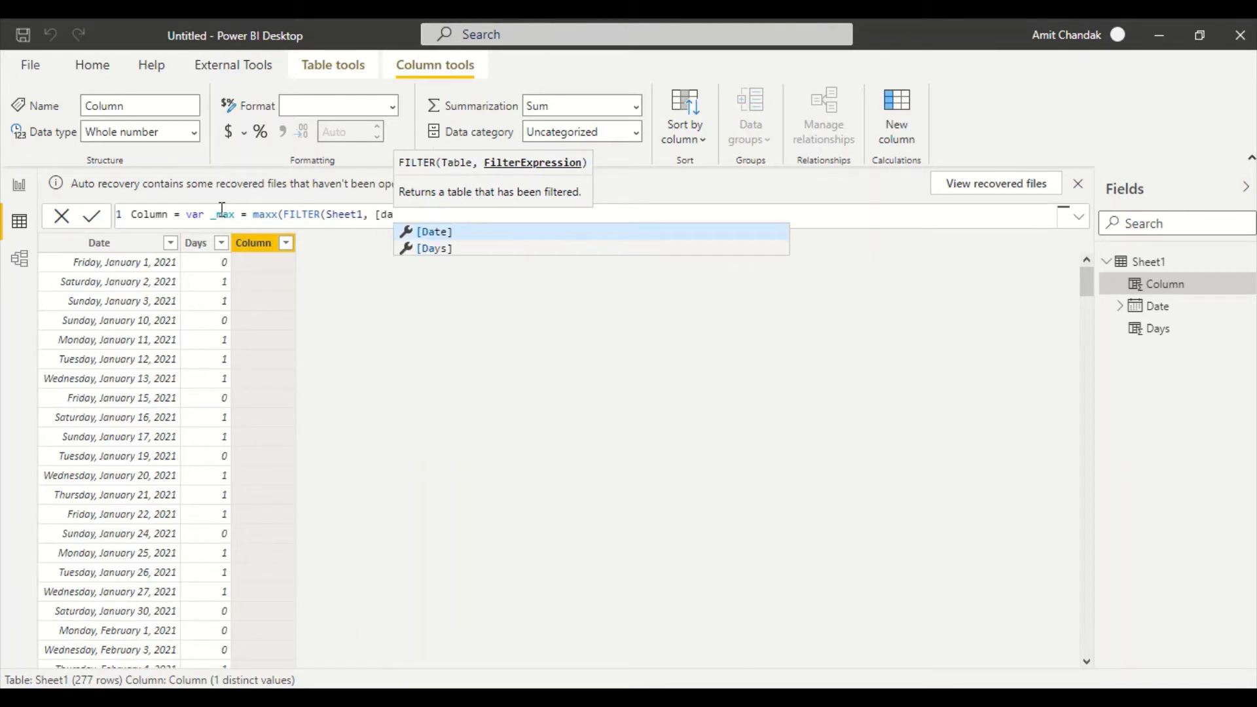
key("Down")
key("Tab")
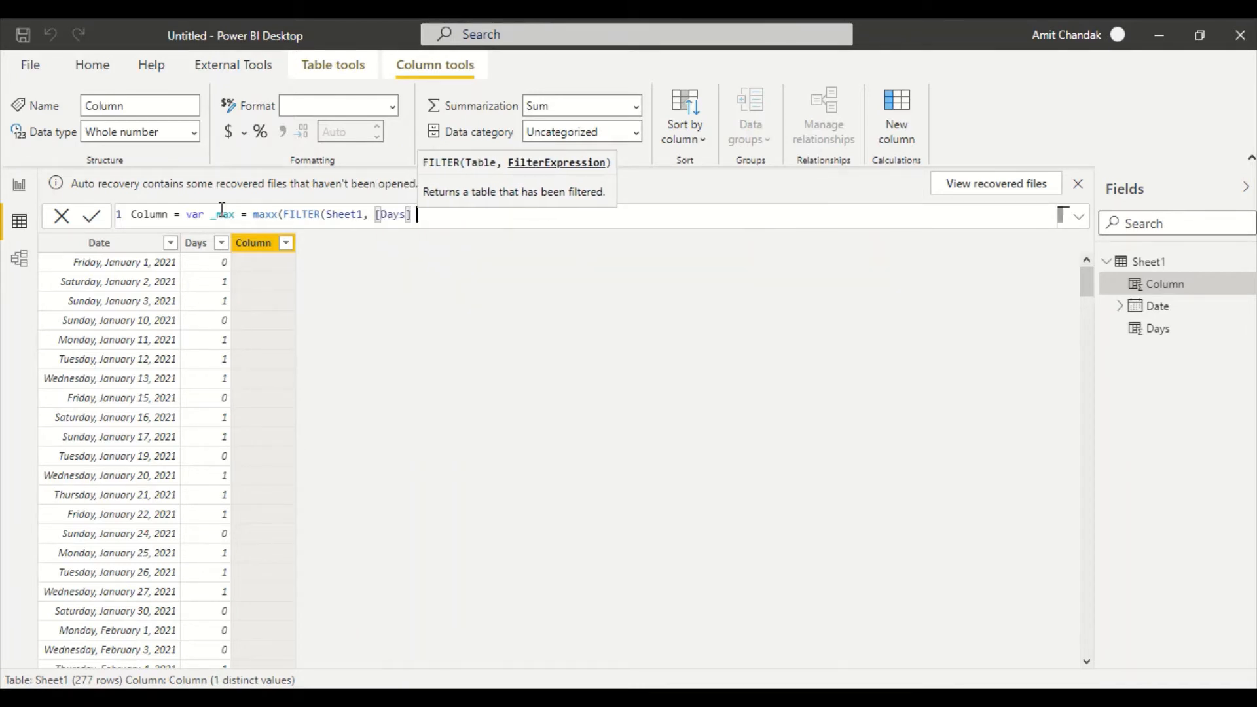
type("<> ")
type("[")
key("Down")
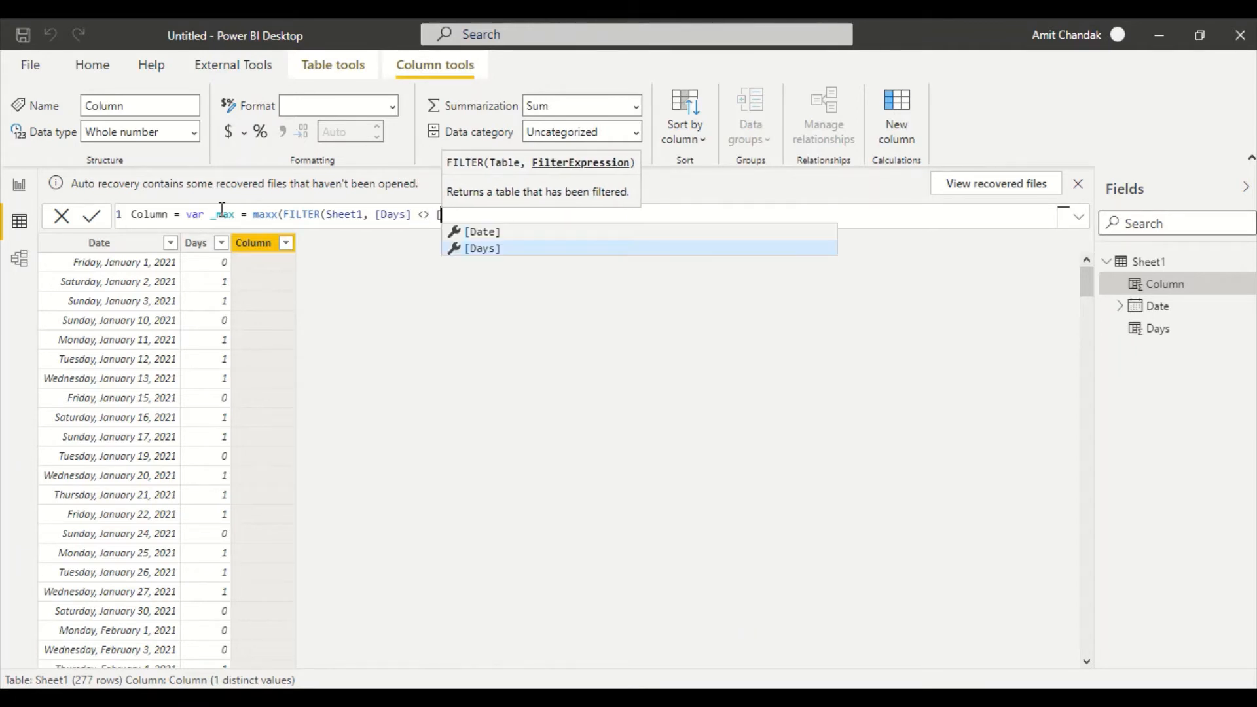
key("Tab")
key("Left")
key("Left")
key("Left")
key("Left")
key("Left")
key("Left")
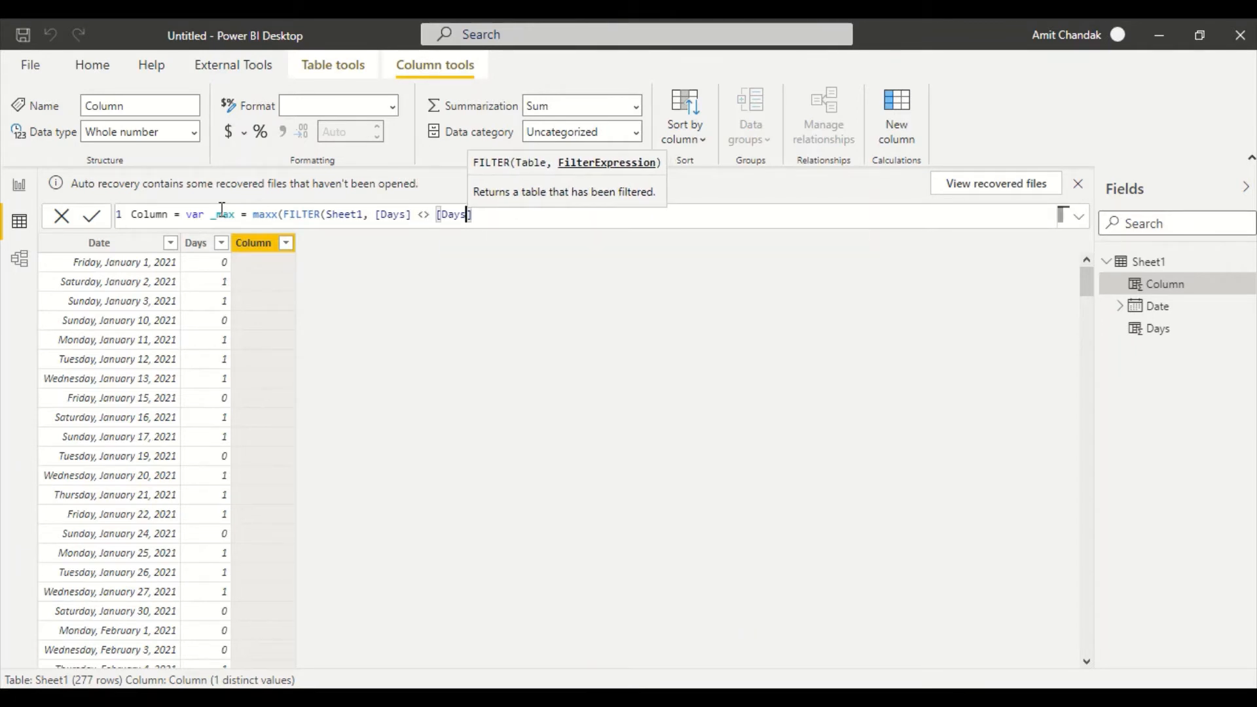
type("ea")
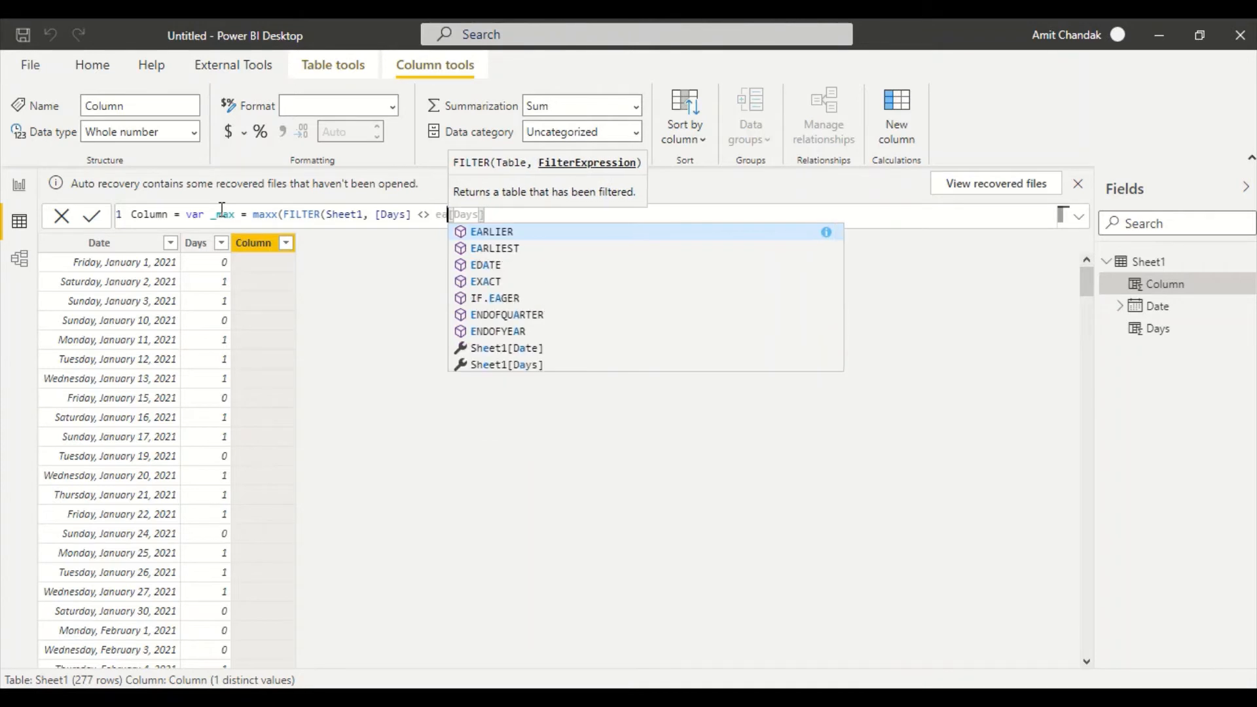
key("Tab")
key("Right")
key("Right")
key("Right")
key("Right")
key("Right")
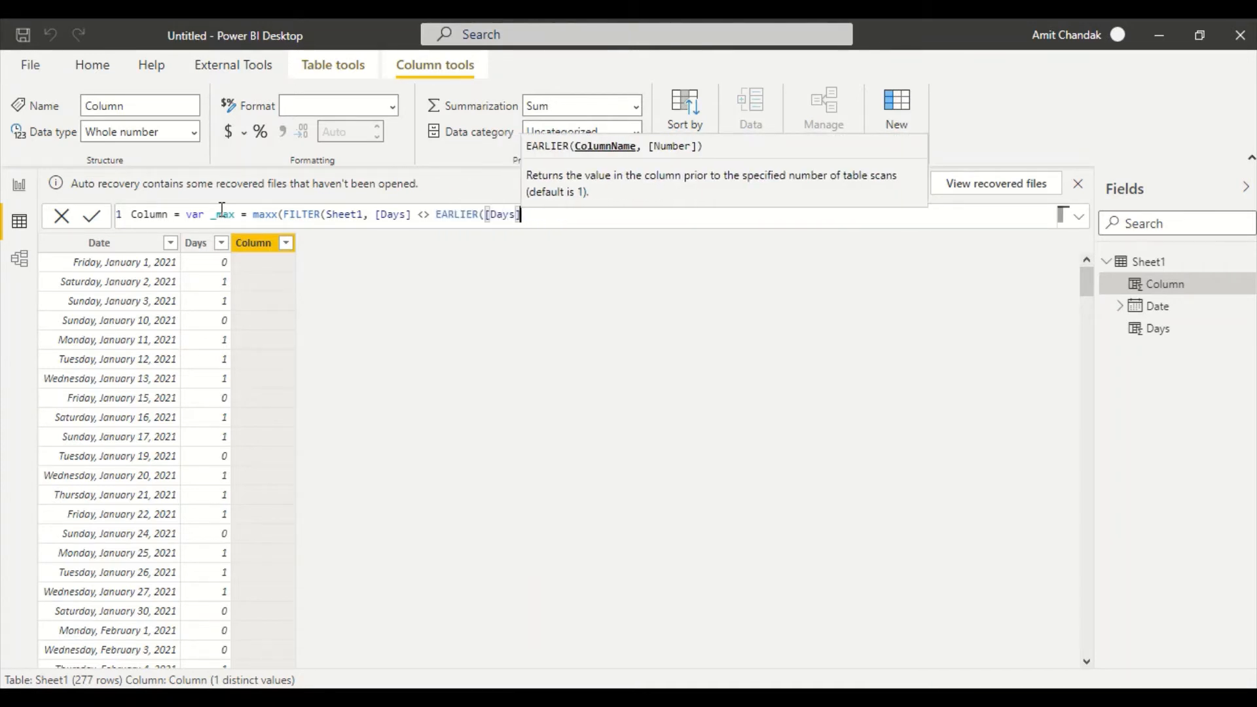
key("Right")
- Extend the filter with && [Date] <= [Date] and close the FILTER function
type(") && [")
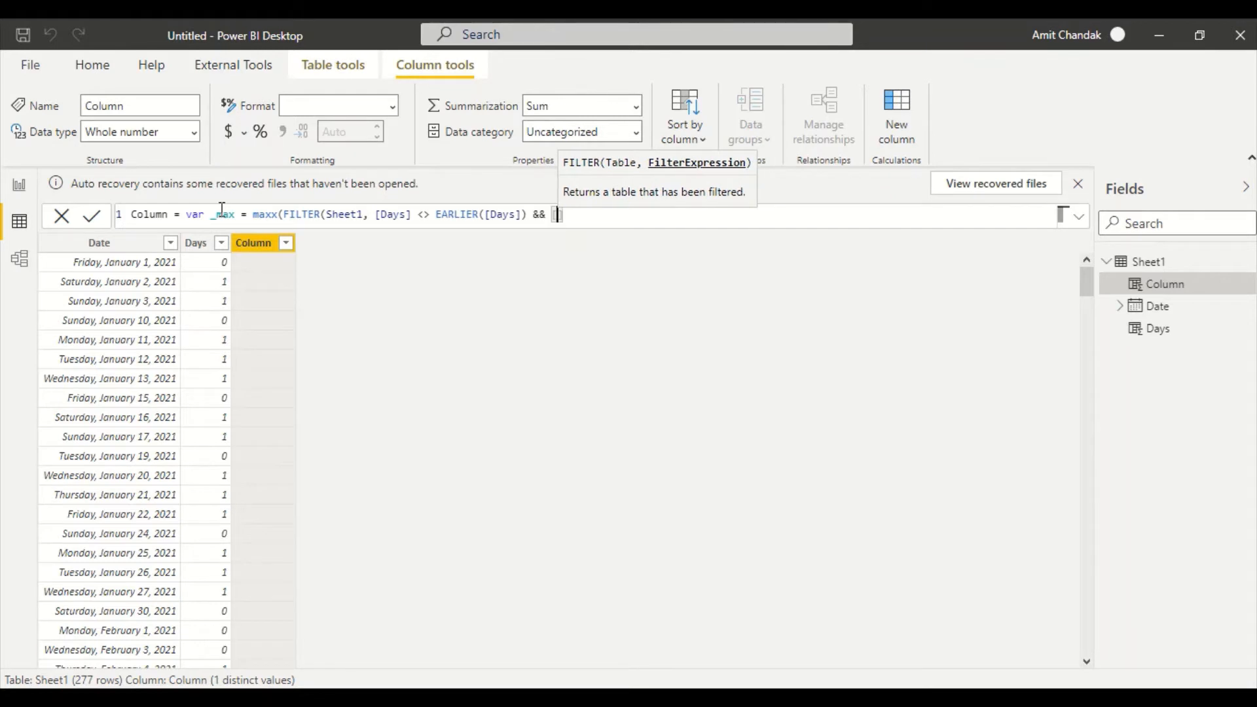
type("Date")
key("Tab")
type("<= ")
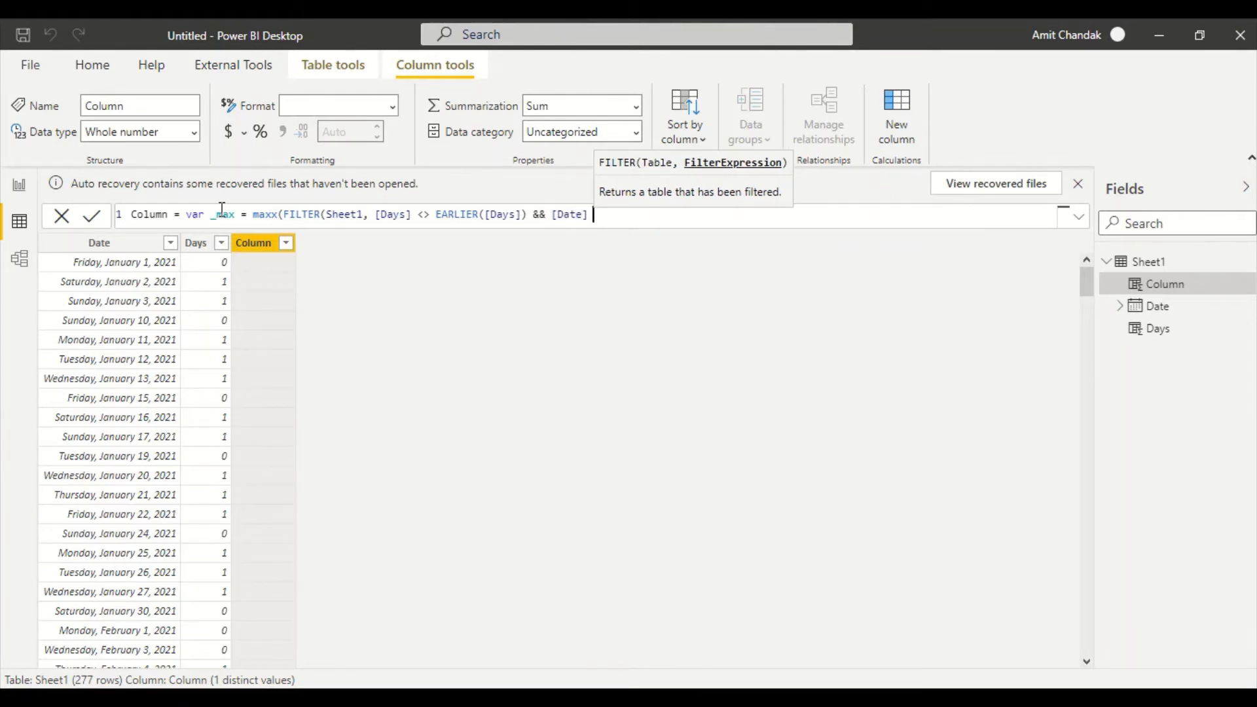
type("[")
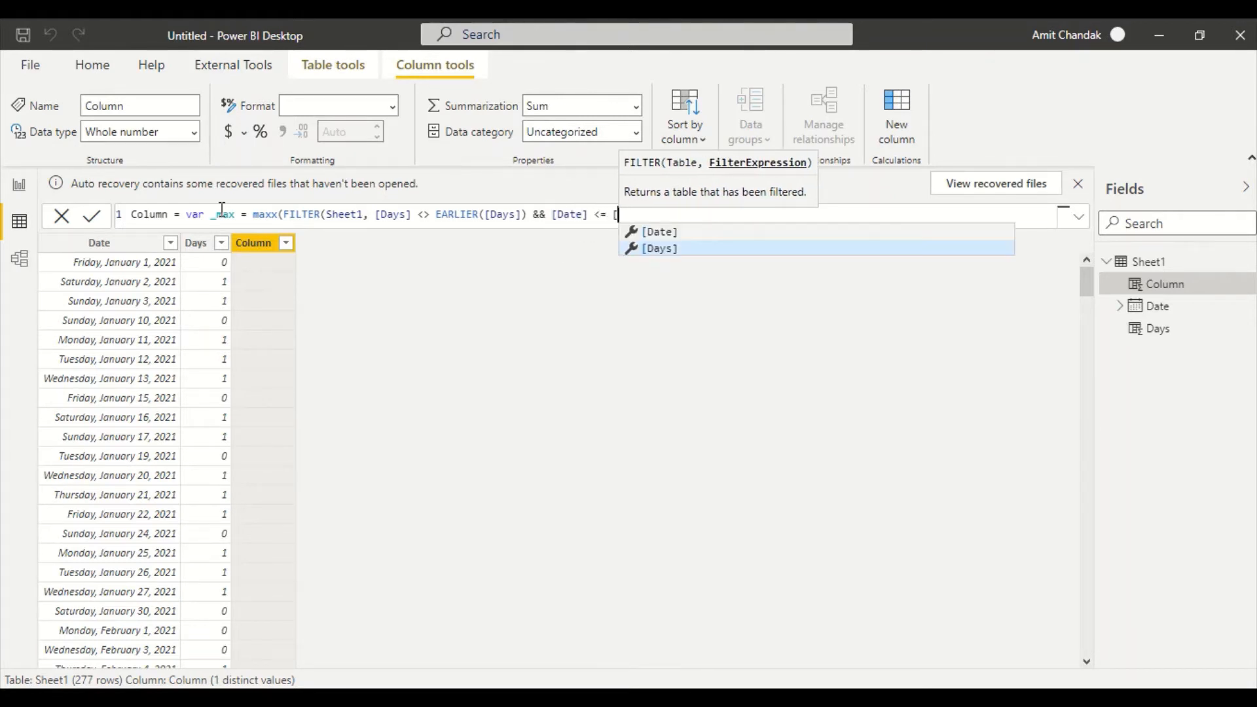
key("Up")
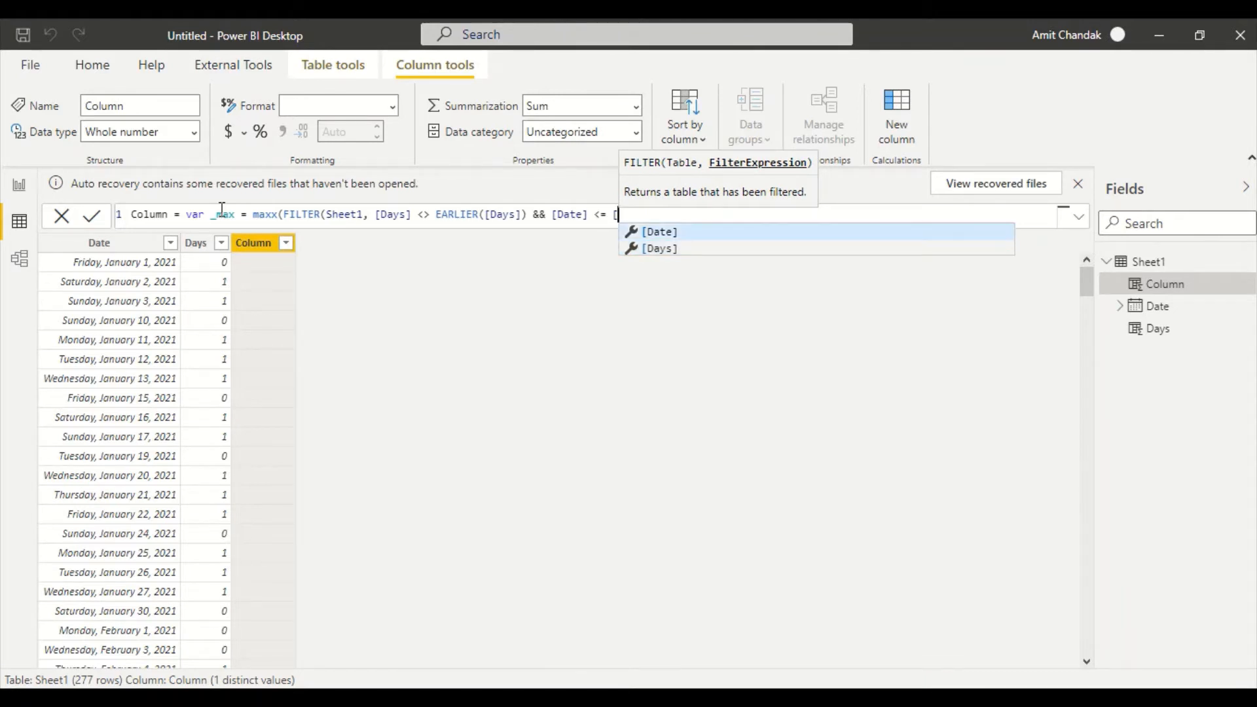
key("Tab")
type(")")
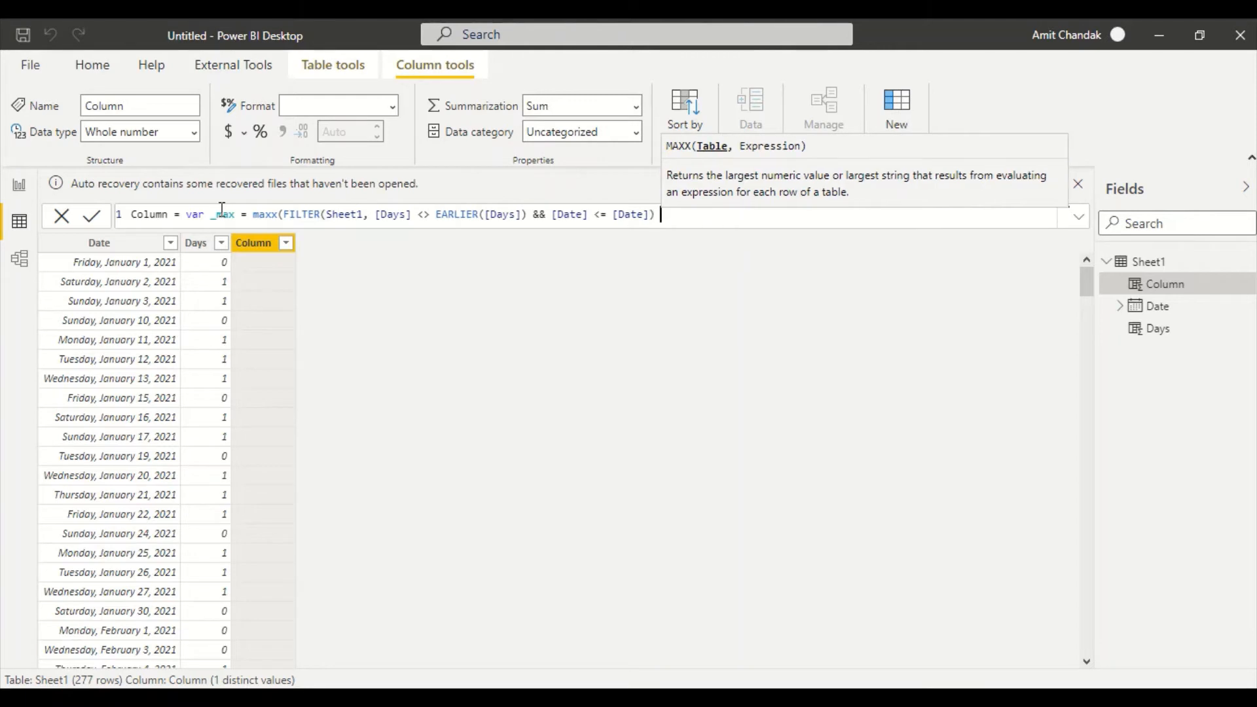
- Set [Date] as the MAXX expression, close the function and commit the column formula
type(" ,[")
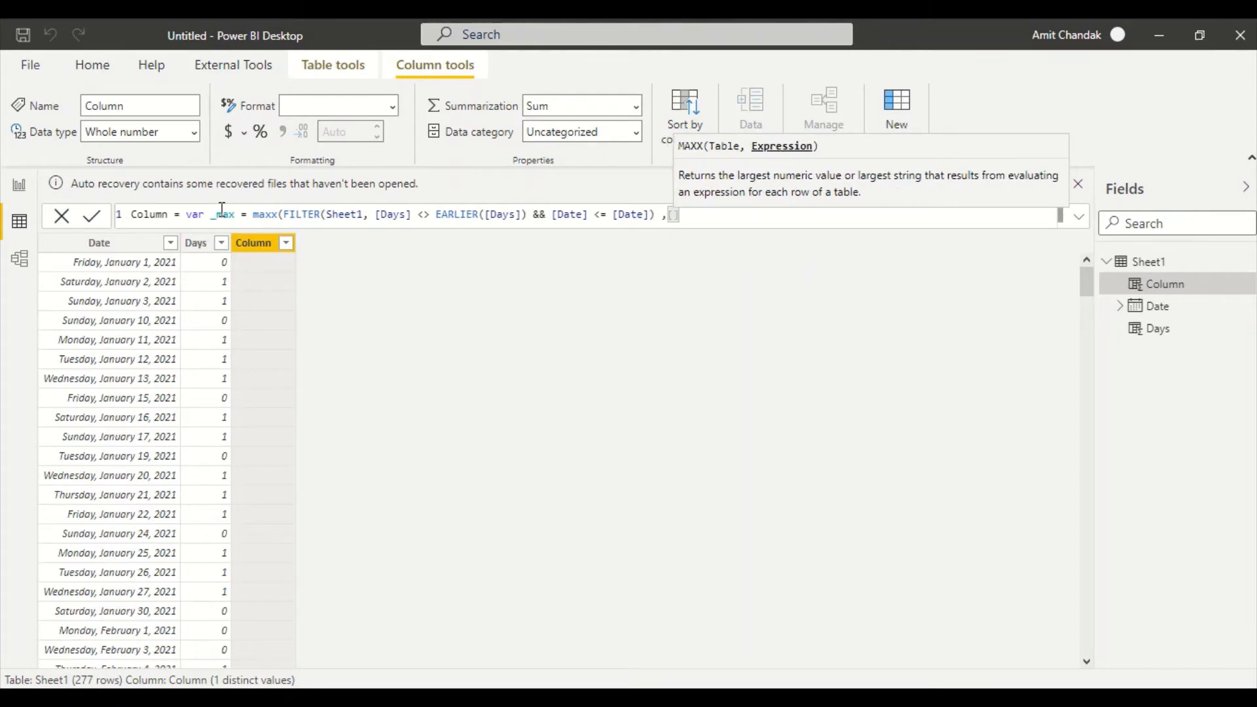
type("Date])")
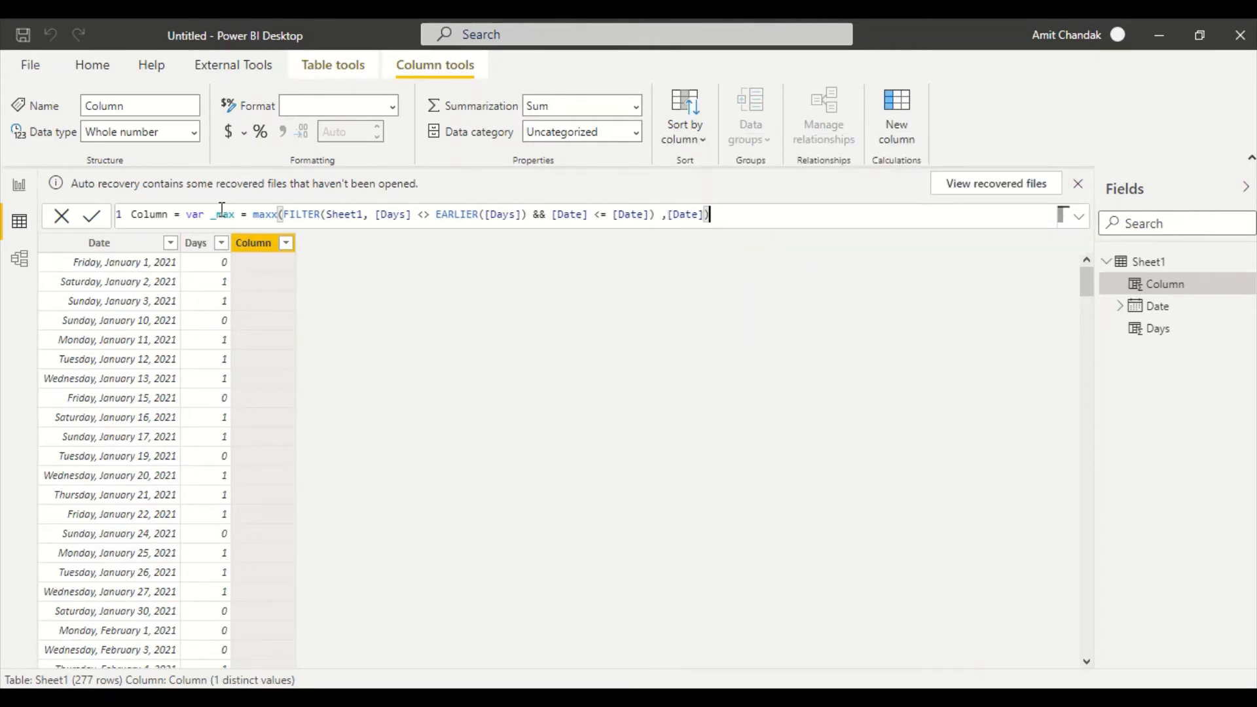
key("Return")
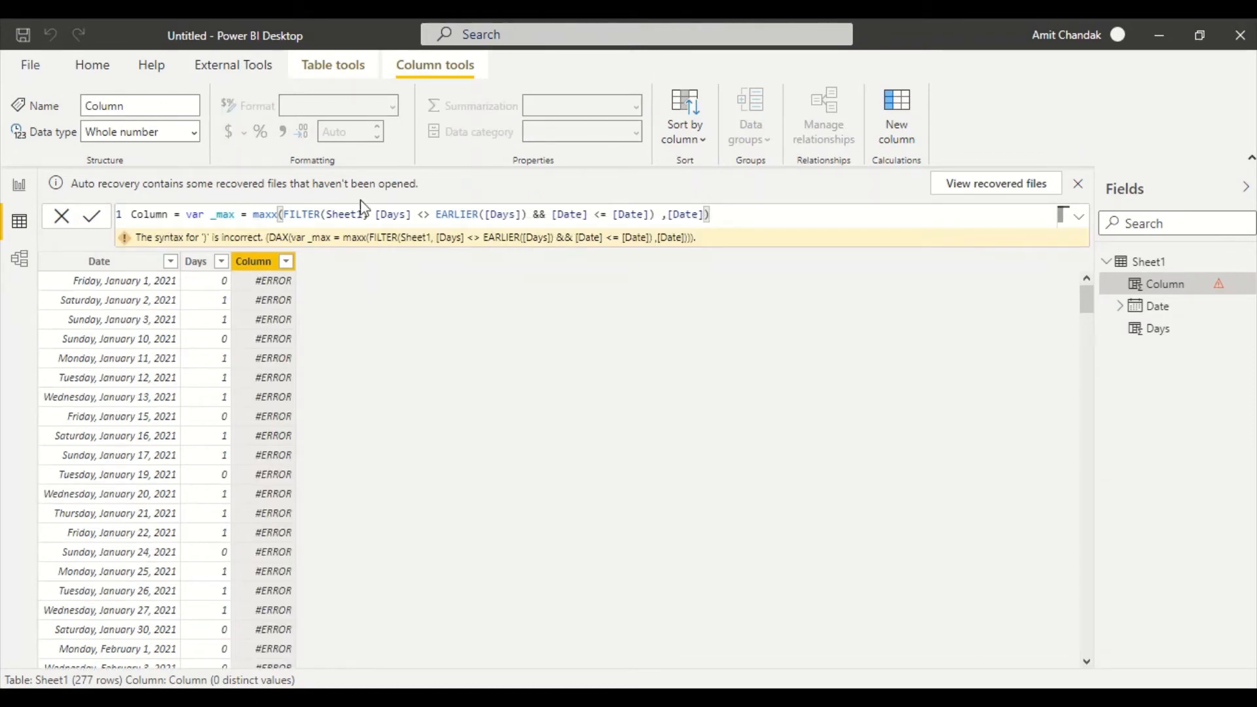
- Append return _max to the column formula and commit it
type("retur")
key("BackSpace")
key("BackSpace")
key("BackSpace")
type("tuen")
key("BackSpace")
key("BackSpace")
key("BackSpace")
type("urn _max")
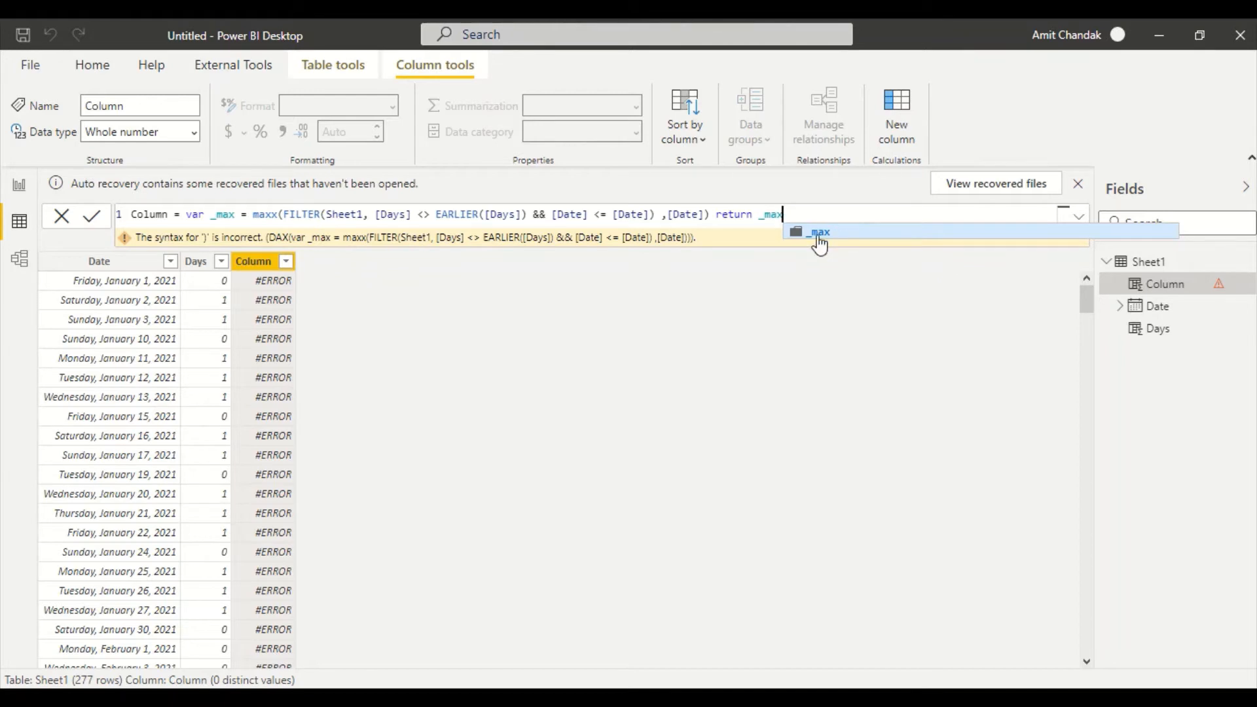
left_click(827, 321)
key("Return")
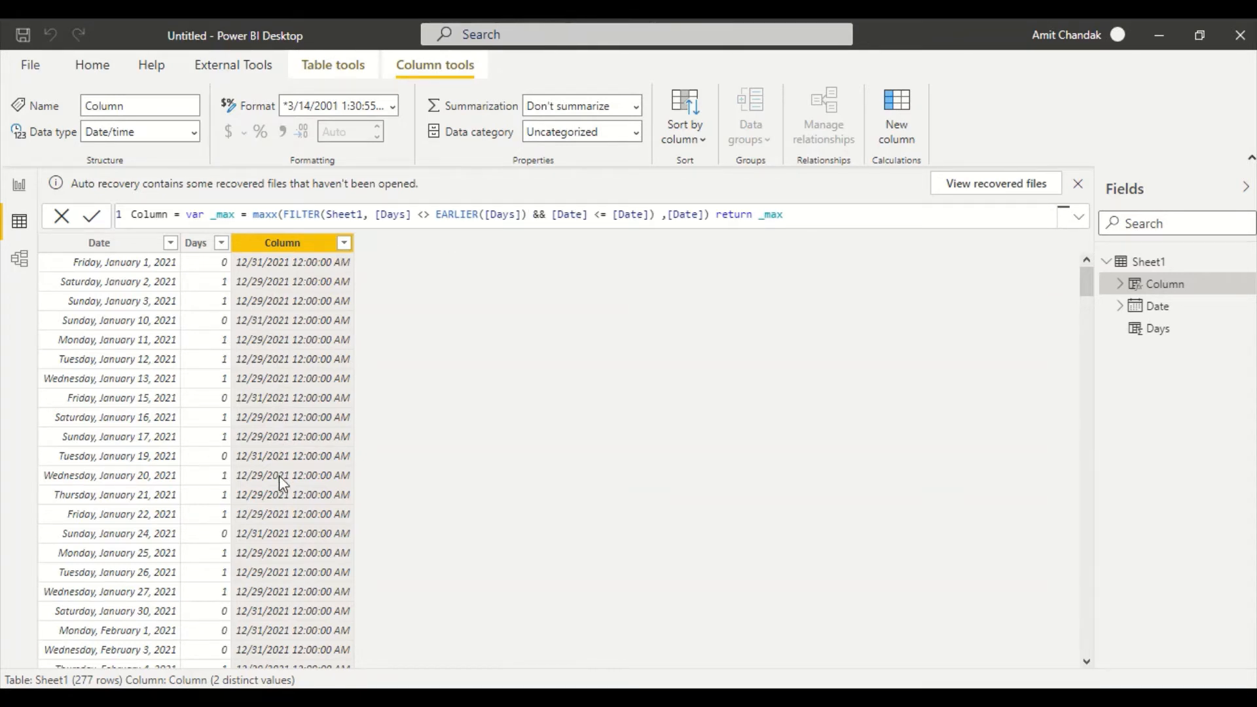
- Wrap the compared date in EARLIER so the filter reads [Date] <= EARLIER([Date]), and commit the formula
scroll(279, 475, "down", 5)
scroll(277, 458, "up", 5)
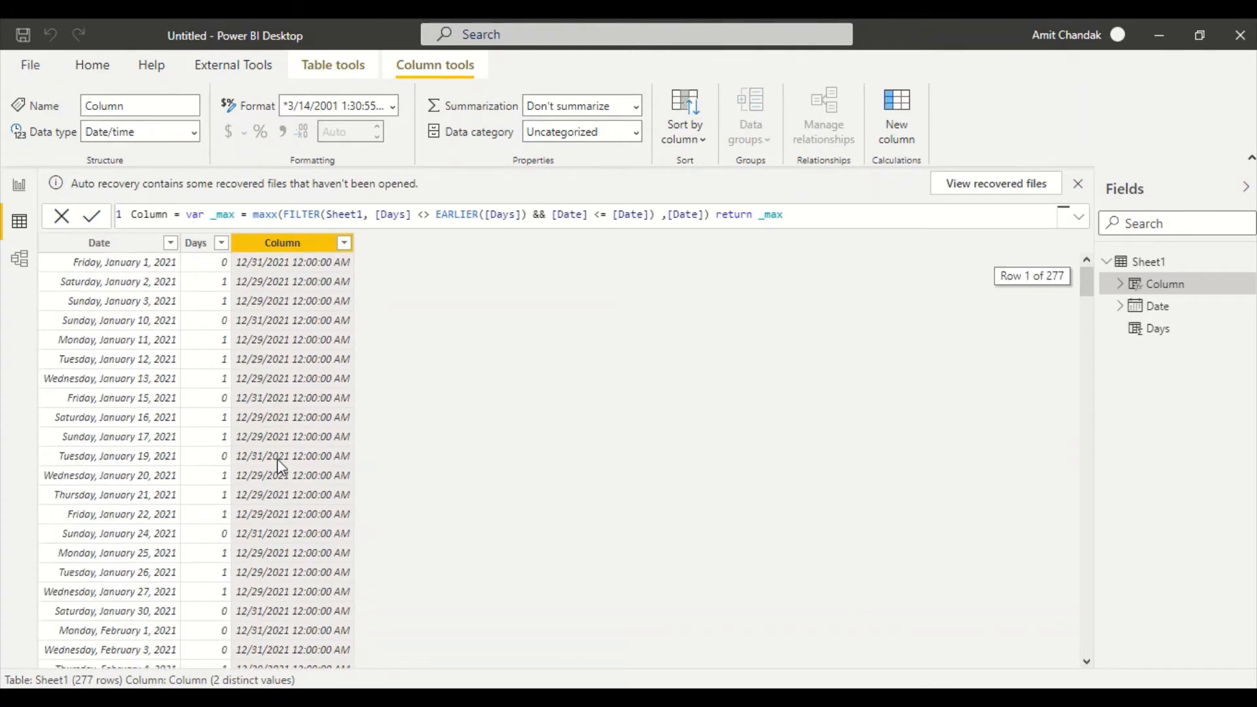
left_click(614, 216)
type("ea")
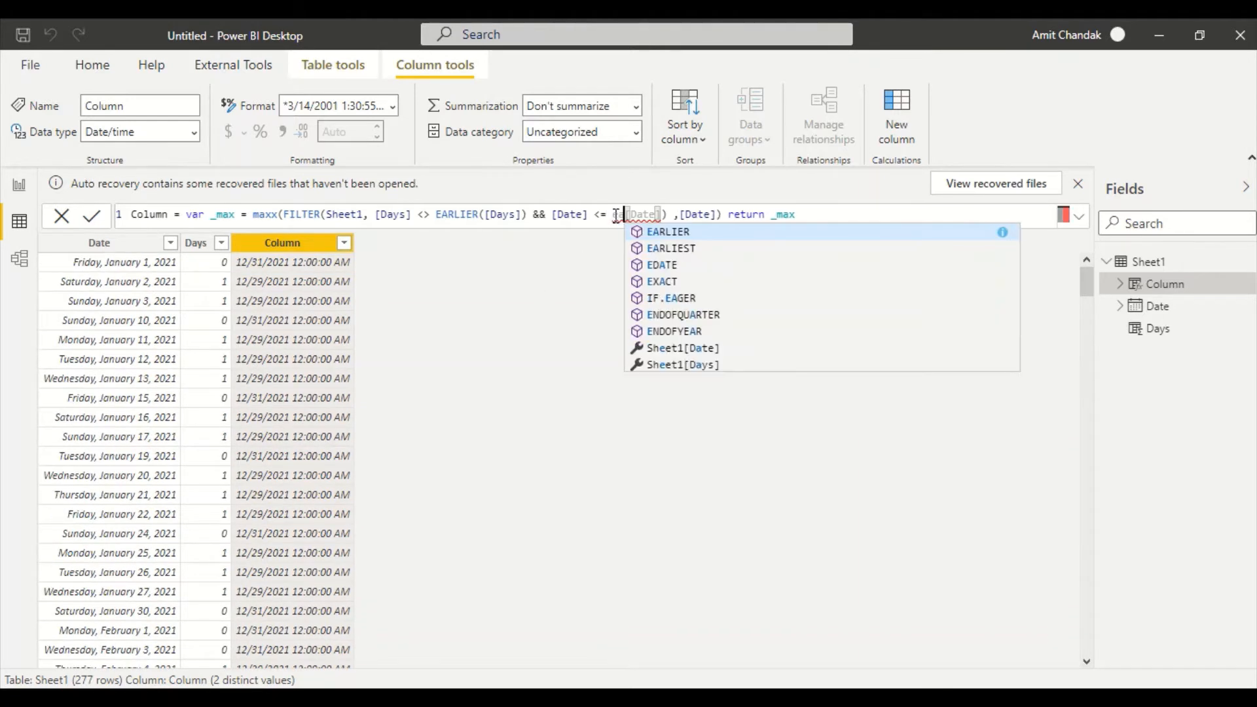
key("Tab")
key("Right")
key("Right")
key("Right")
key("Right")
key("Right")
key("Right")
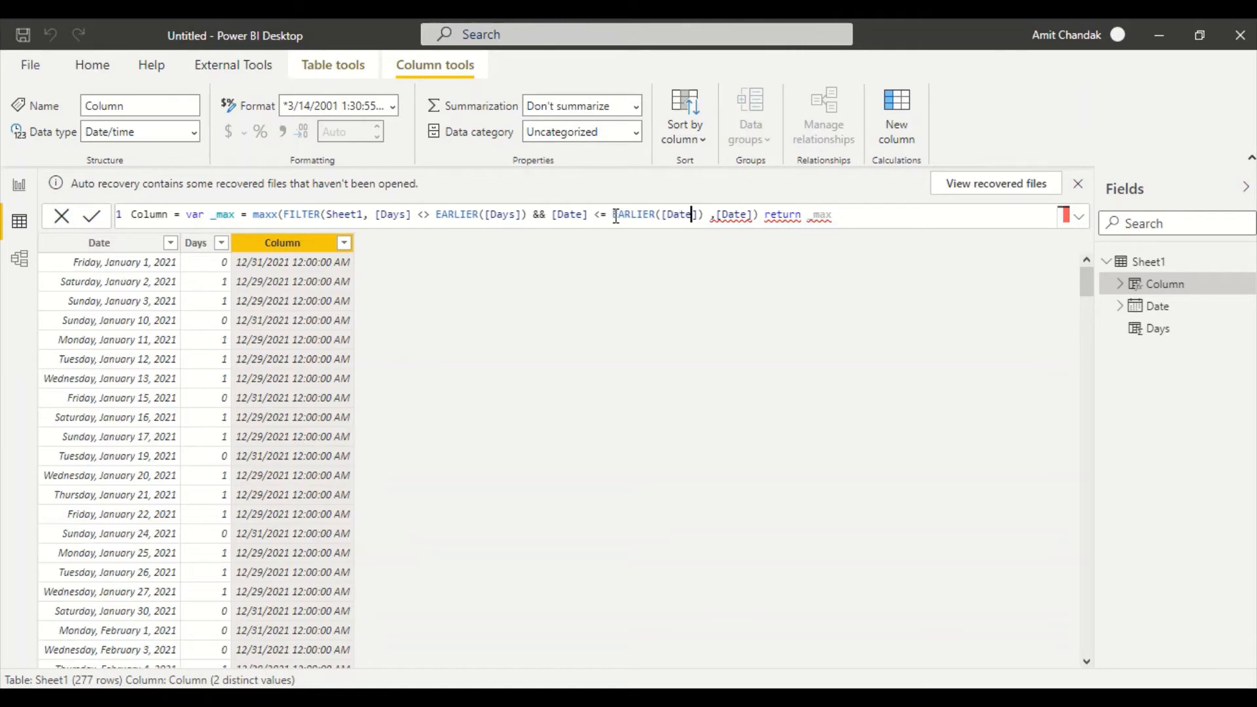
type(")")
key("Return")
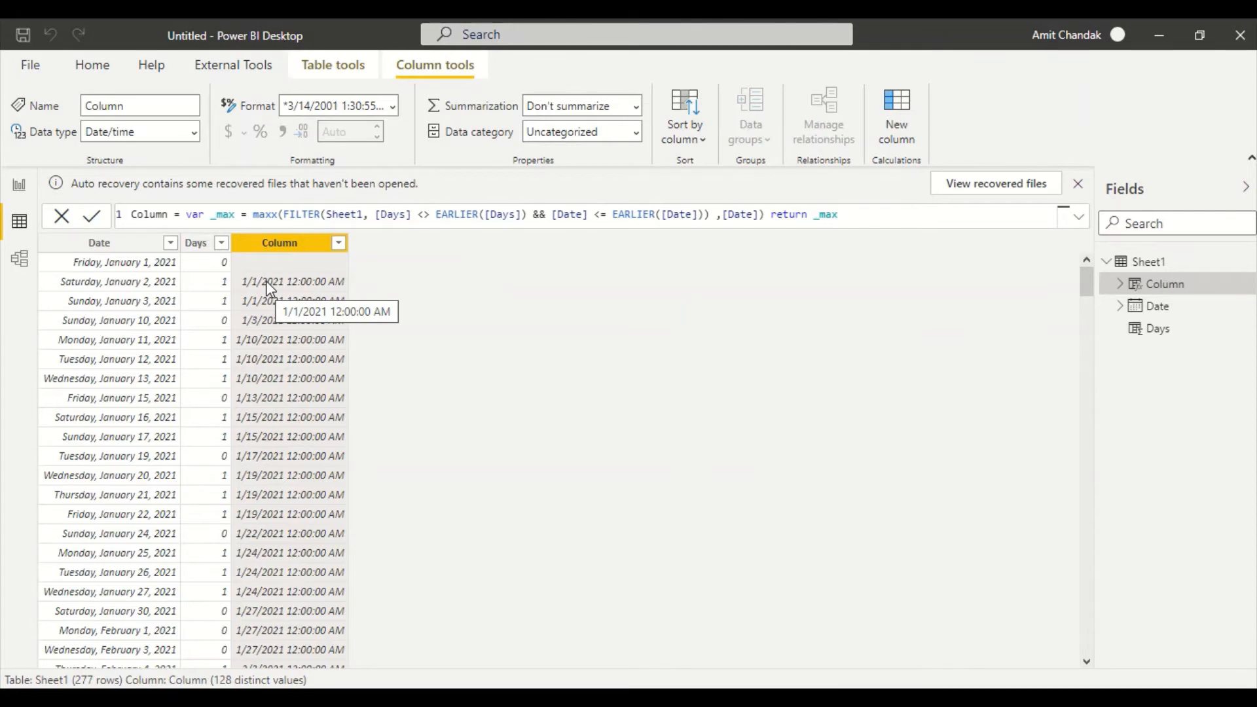
- Insert an IF before the returned _max with [Days]=0 as its logical test
left_click(863, 210)
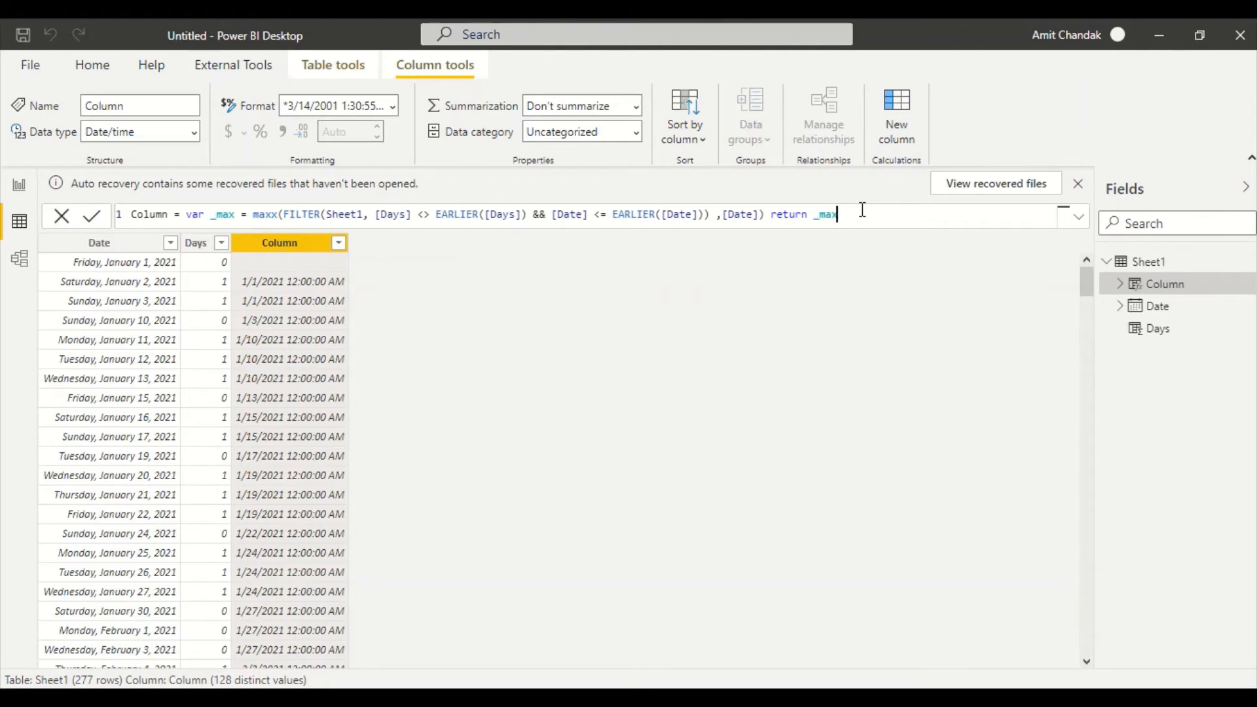
key("Left")
key("Left")
key("Left")
key("Left")
type("c")
key("BackSpace")
type("if([]")
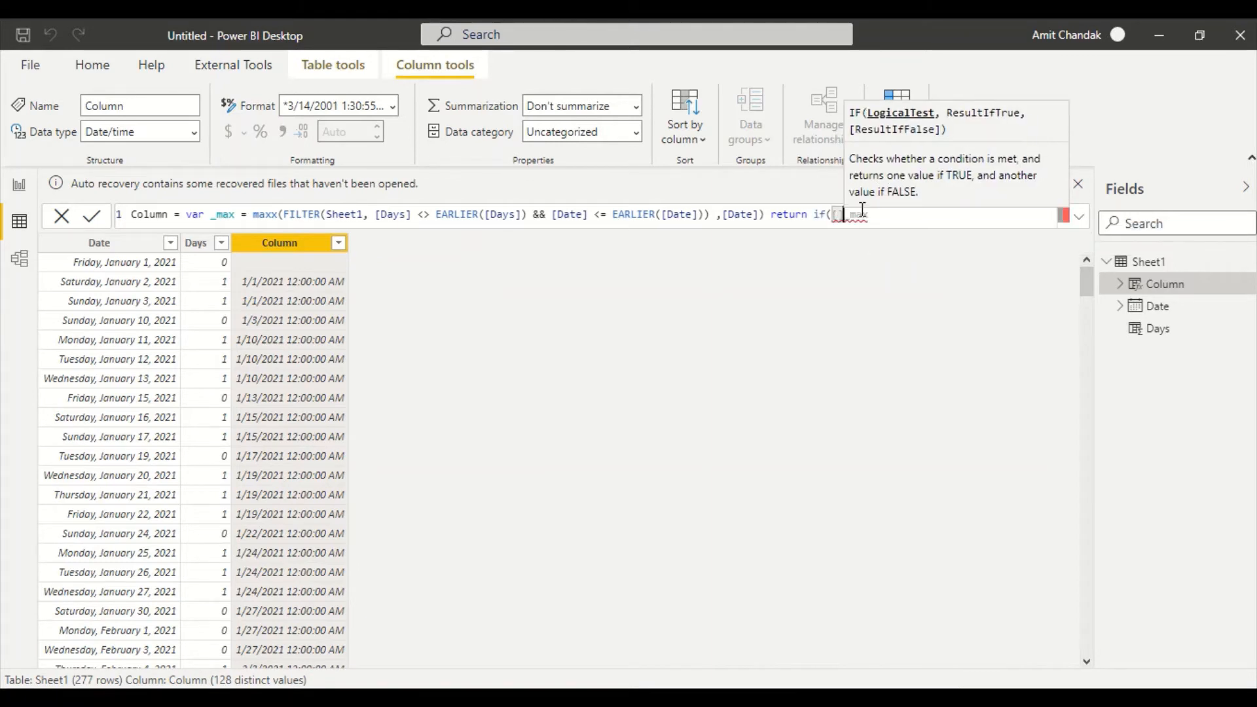
key("Left")
type("Days")
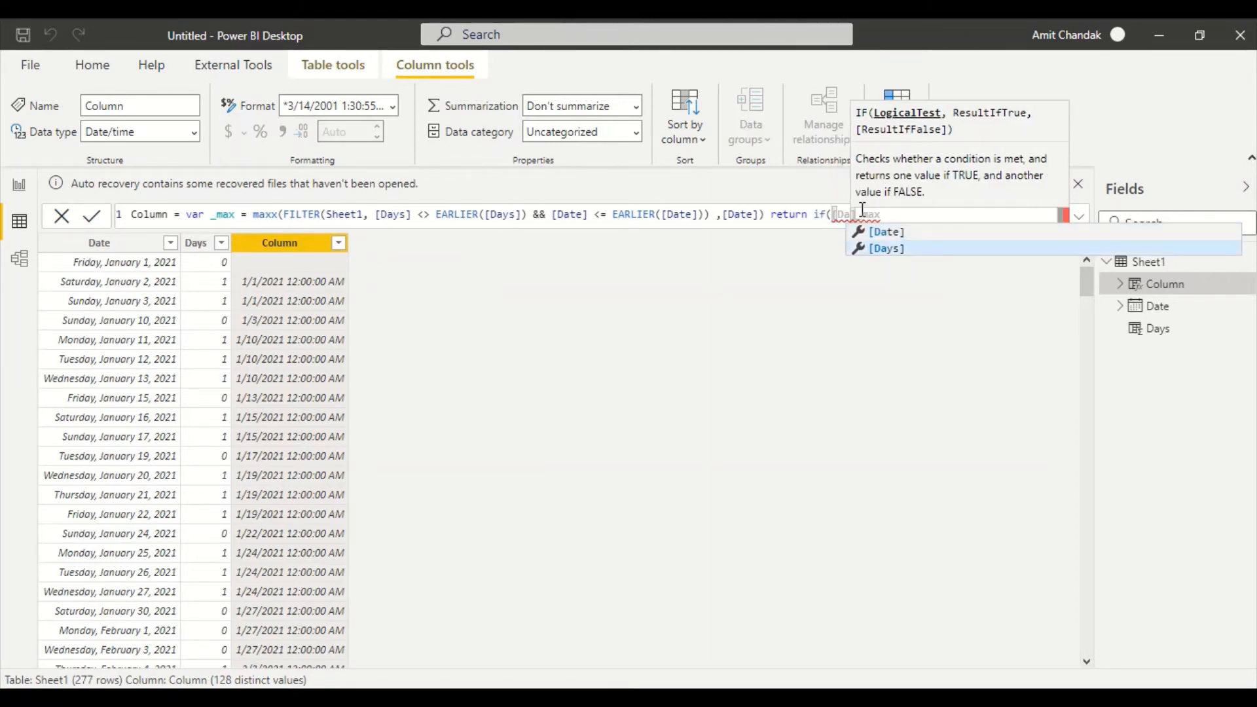
type("]=0 ")
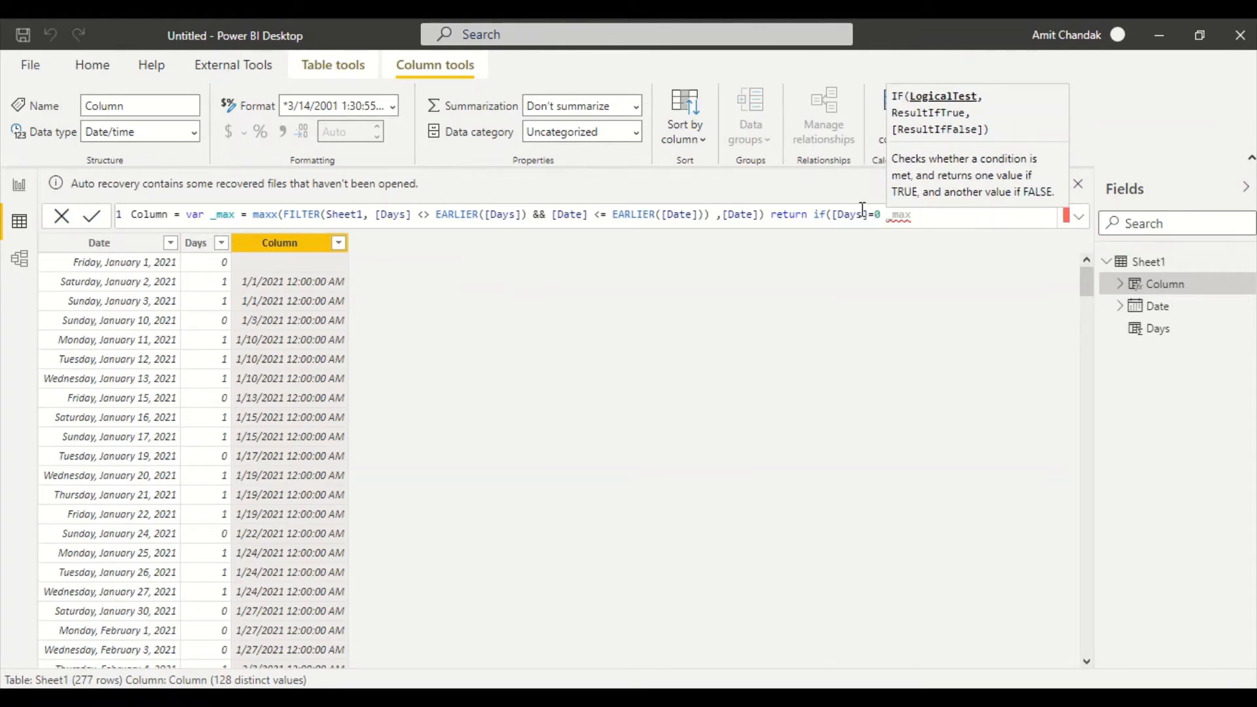
- Extend the IF's logical test with || ISBLANK(_max) and move on to its true result
type("|| is")
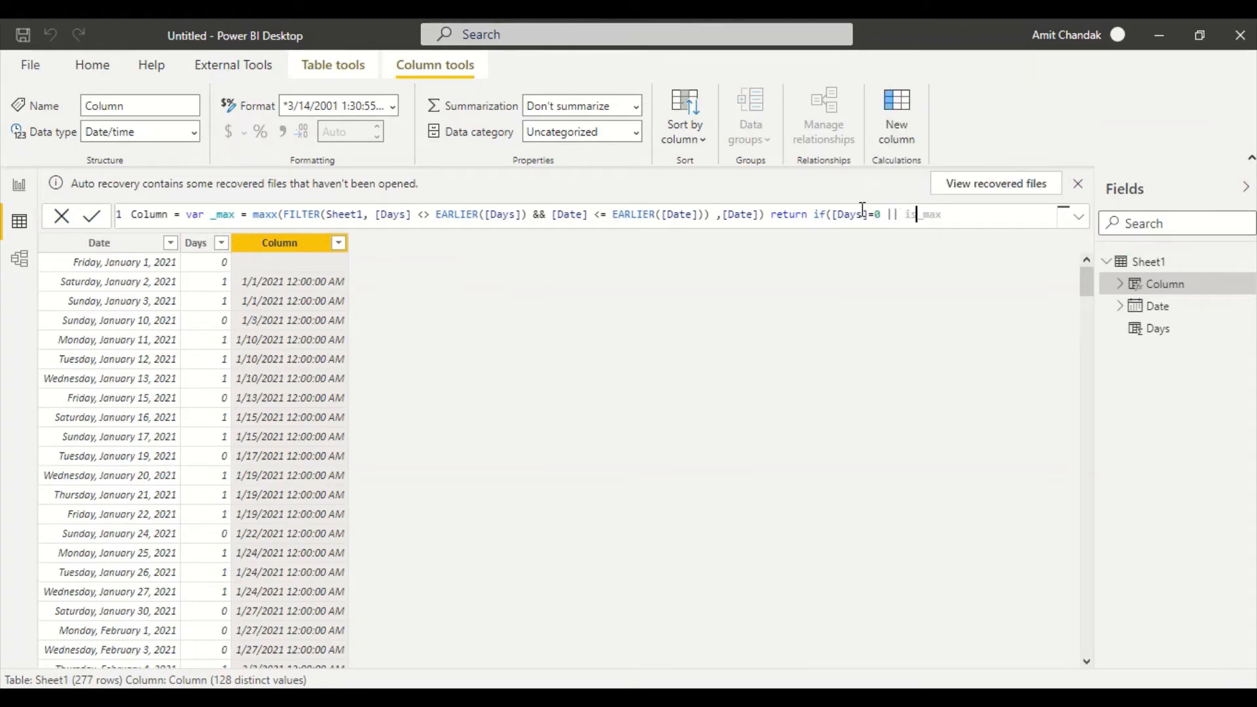
type("b")
key("BackSpace")
key("BackSpace")
key("BackSpace")
type("isbl")
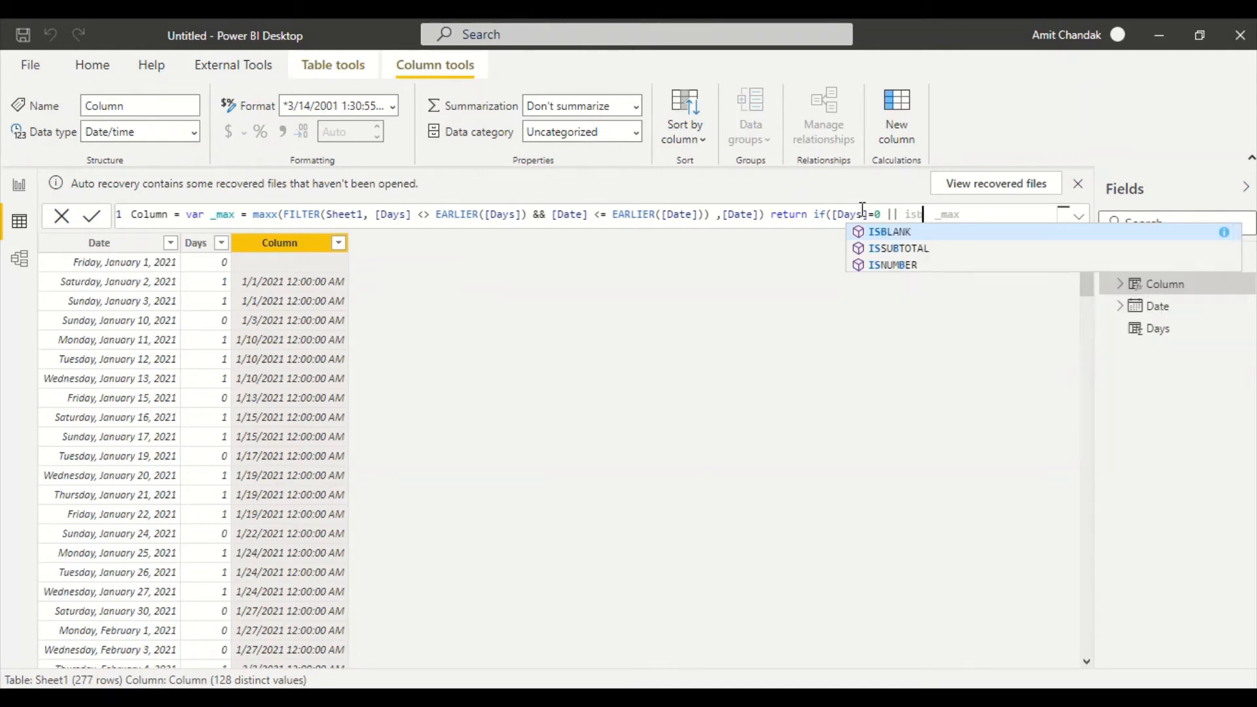
key("Tab")
type("_a")
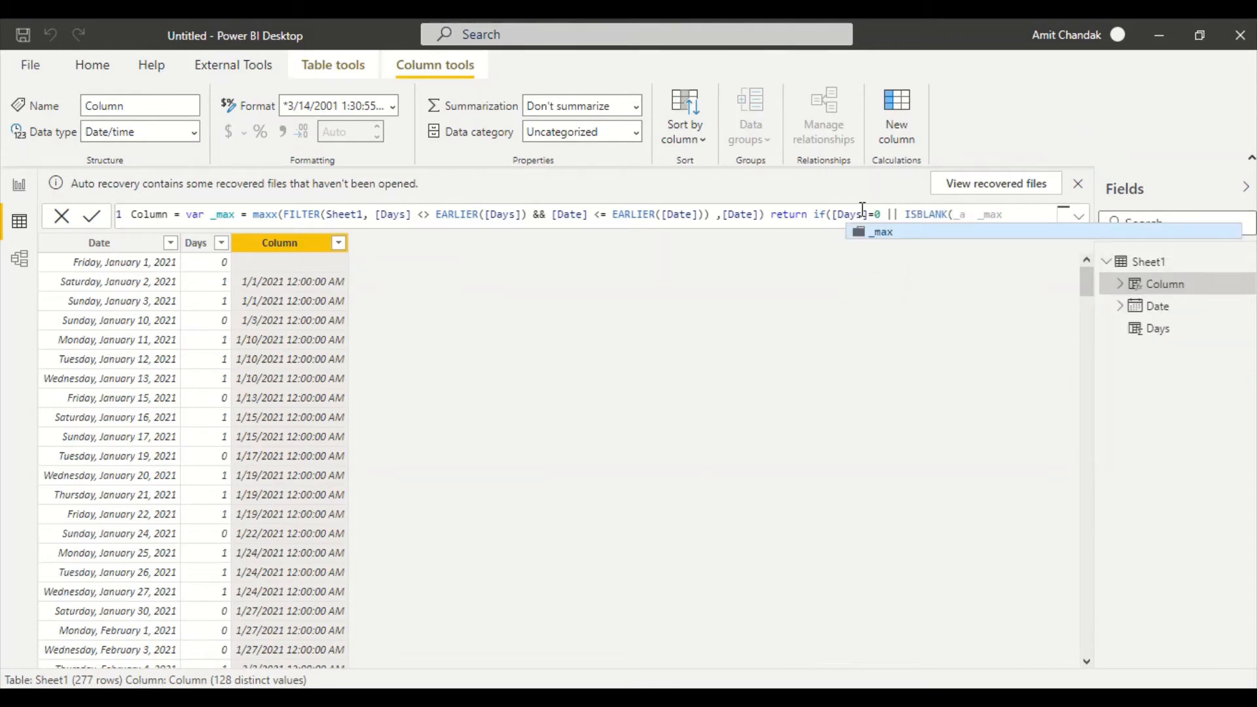
key("BackSpace")
type("max) ,")
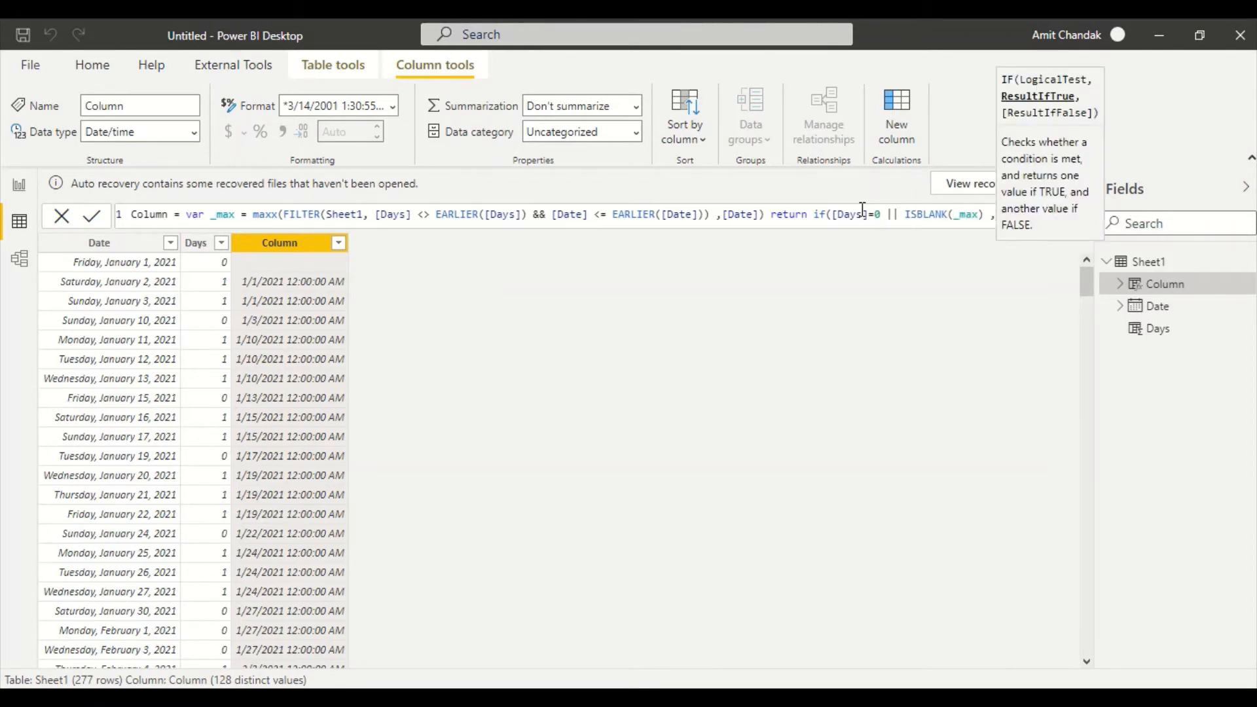
type("ISBLANK(_max) ,")
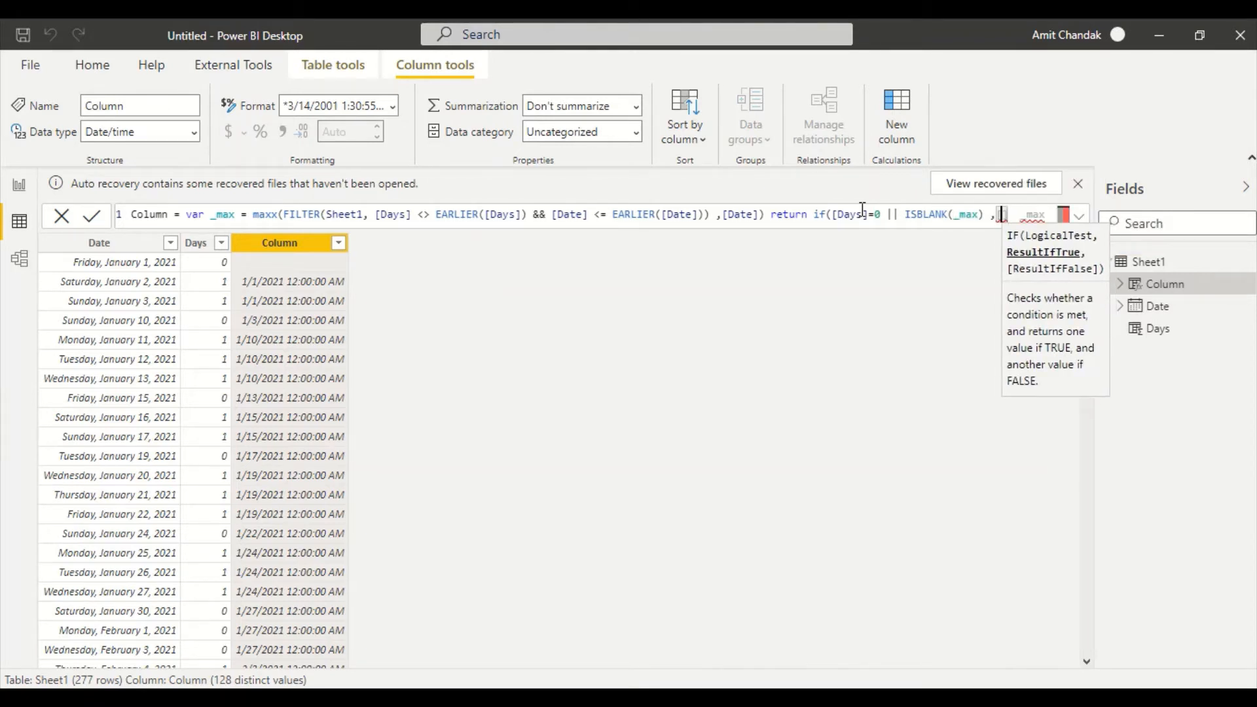
- Set the IF to return [Date] when true and _max when false, and close the function
type("[Date]")
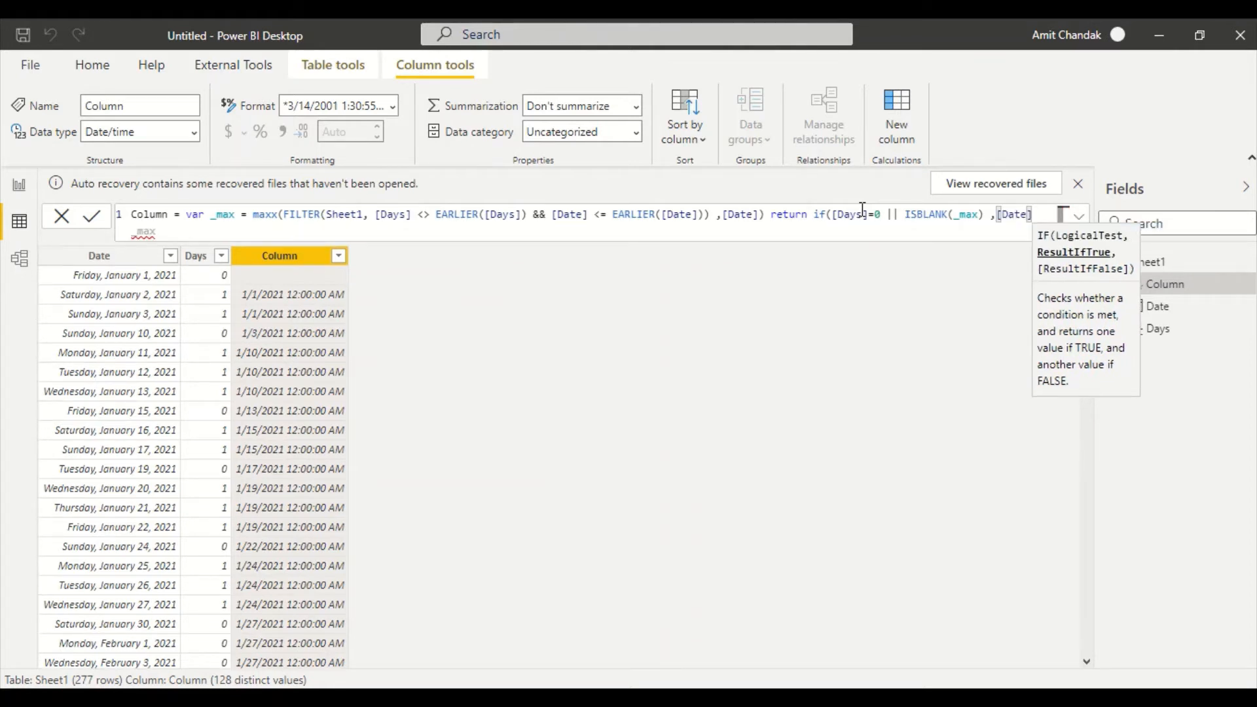
type(",")
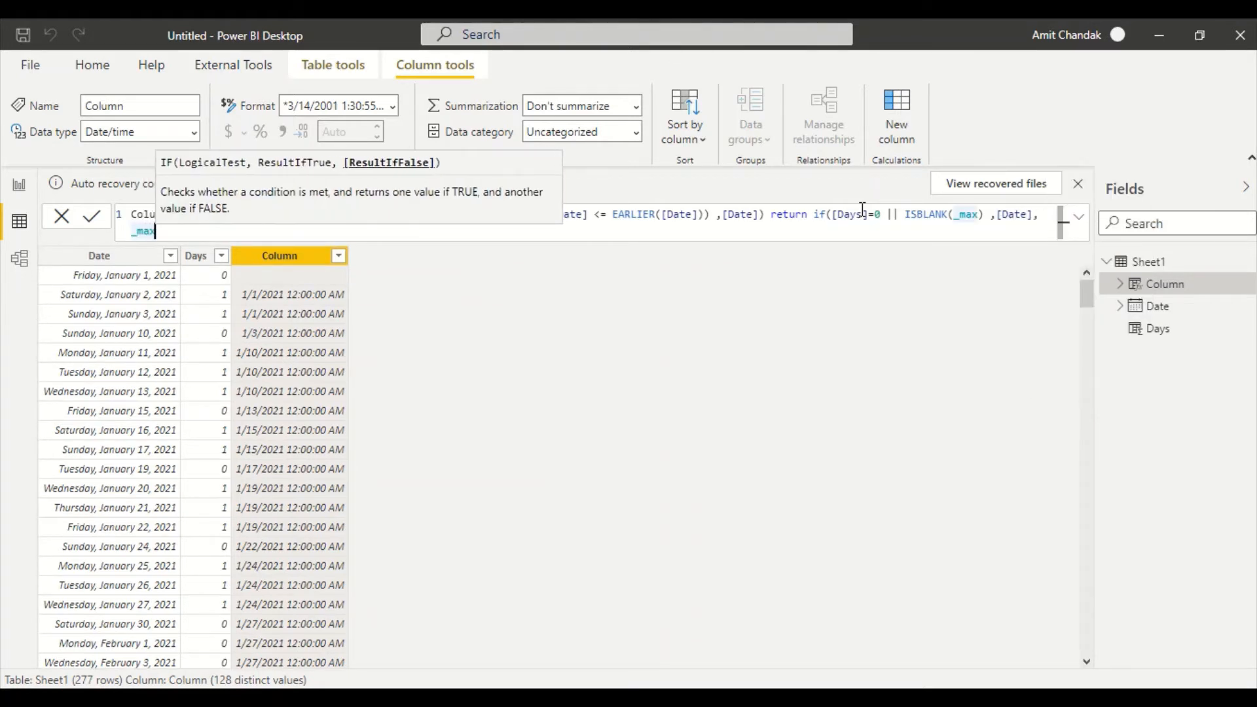
key("End")
type(")")
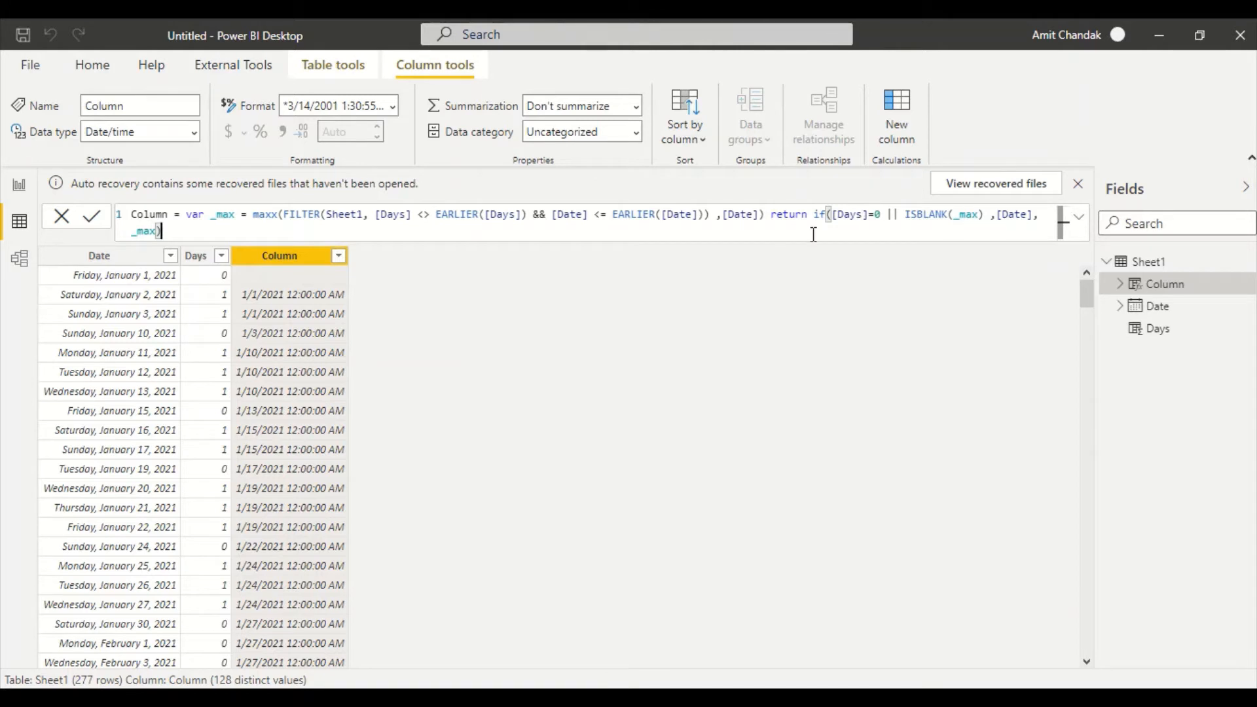
- Split the formula so return and the IF expression each start on their own line, and commit it
left_click(772, 214)
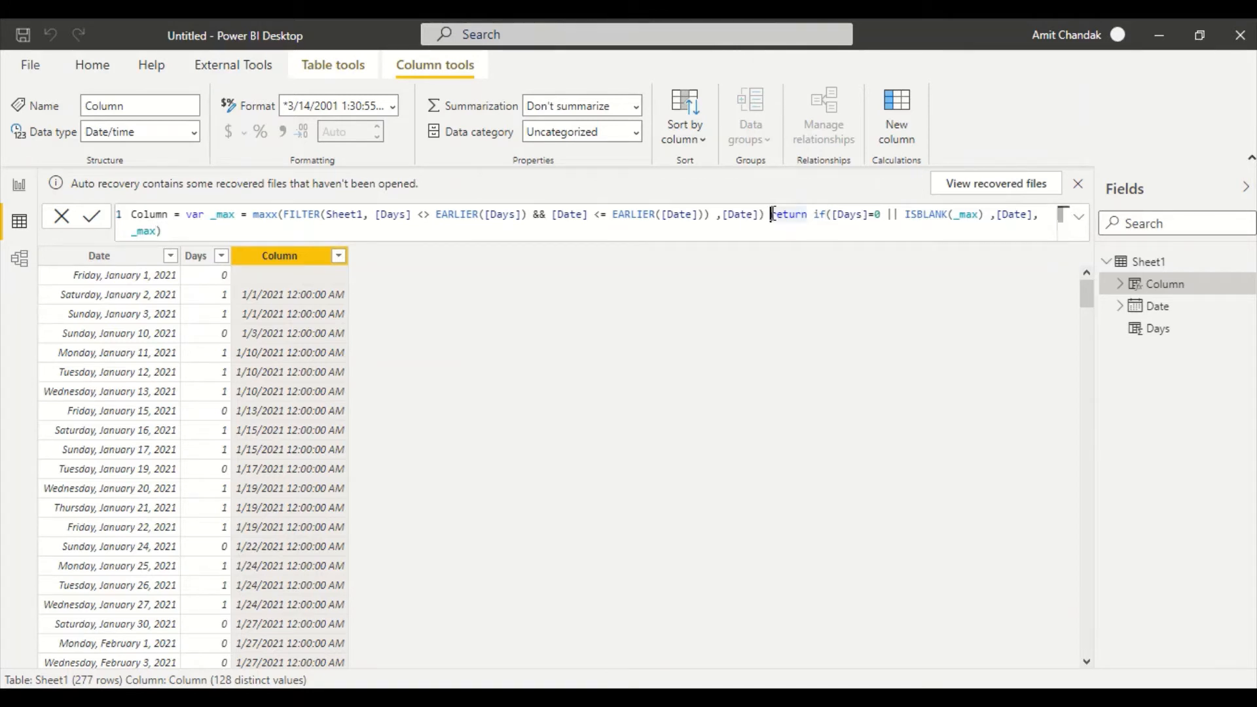
key("shift+Return")
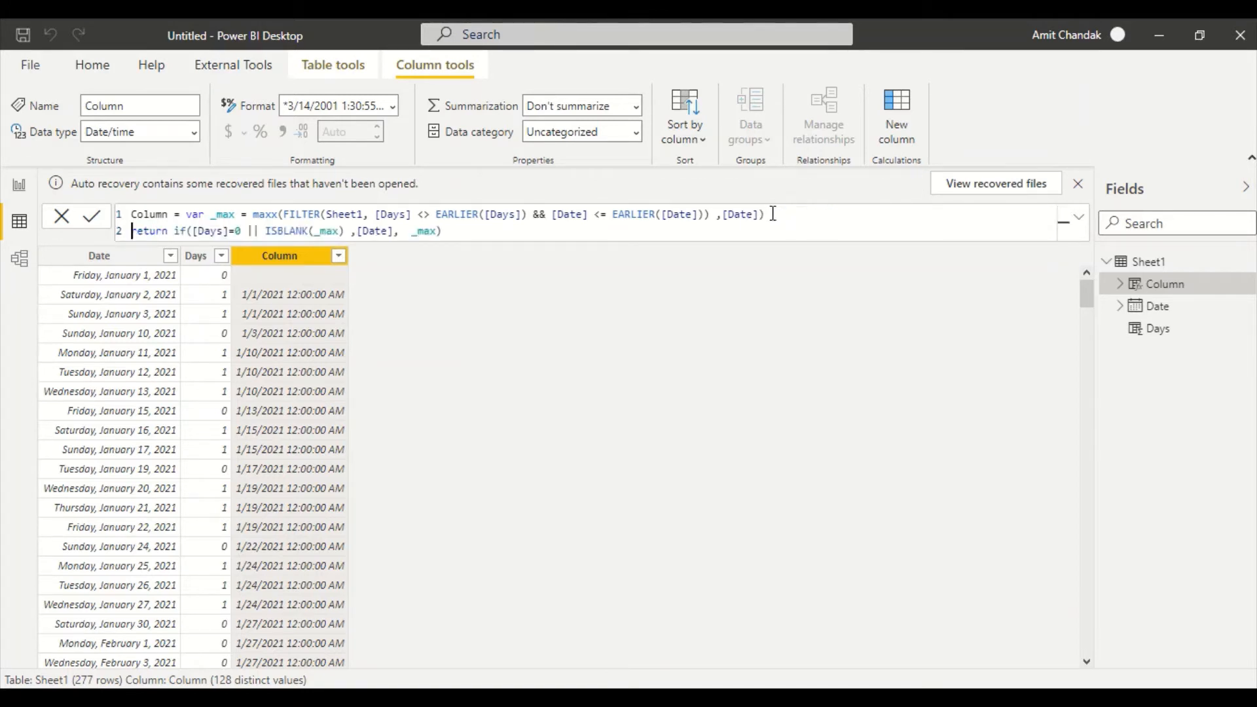
left_click(174, 232)
key("shift+Return")
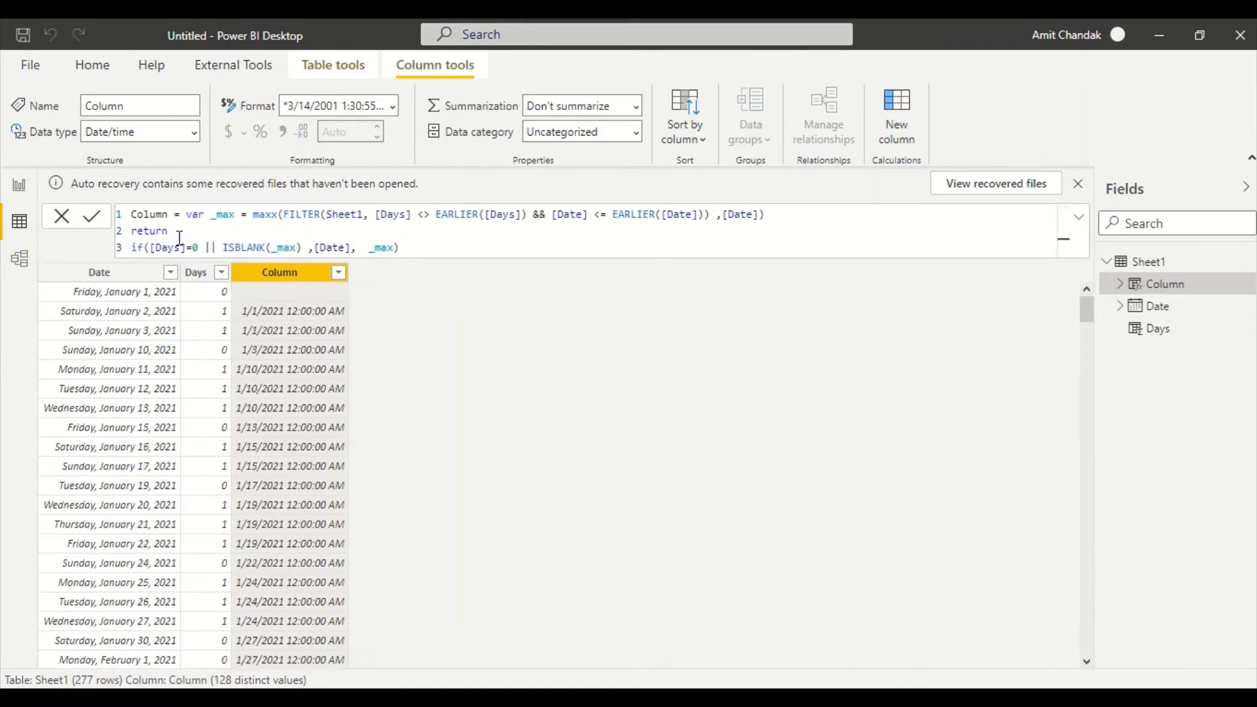
left_click(428, 246)
key("Return")
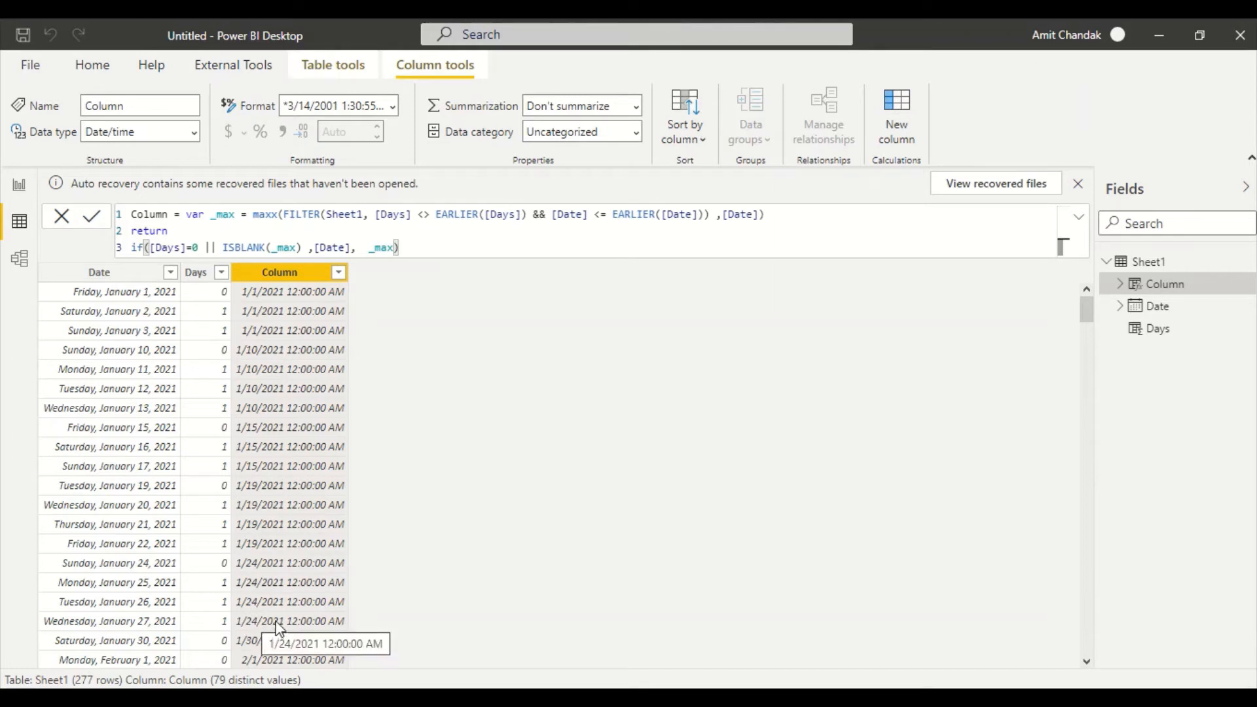
- Check the streak start dates down the table and rename the calculated column Part
scroll(265, 597, "down", 2)
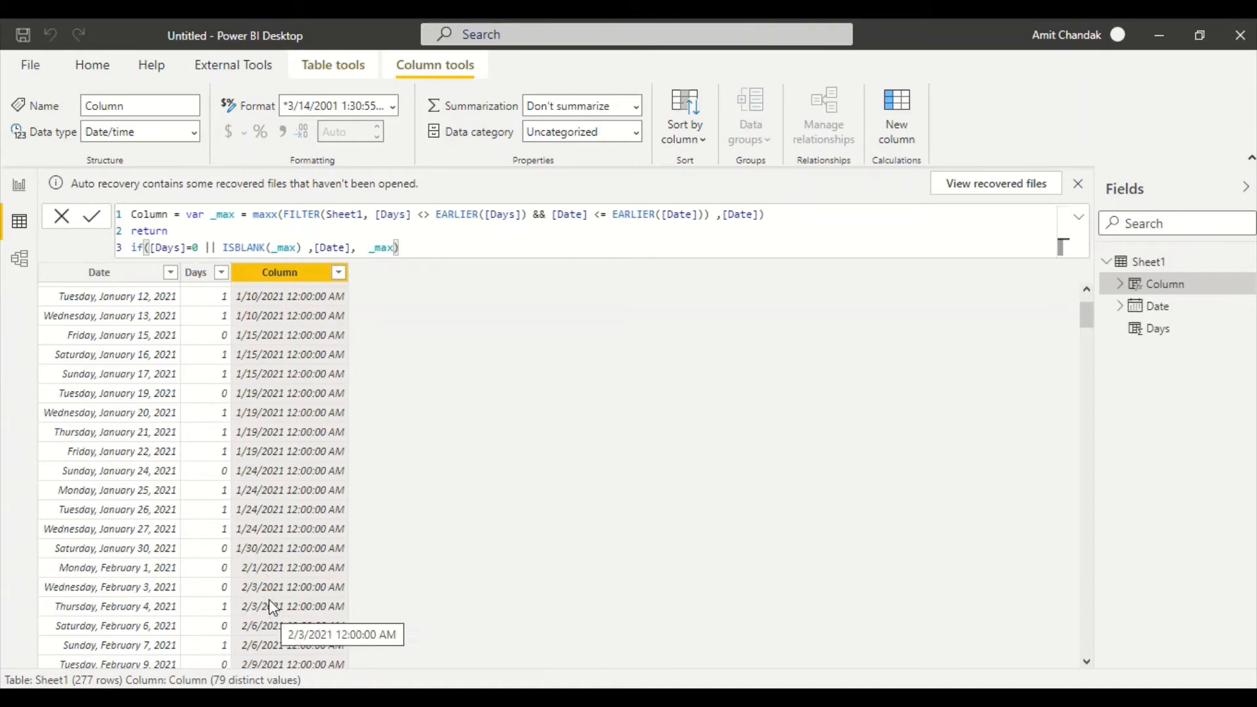
scroll(247, 593, "down", 2)
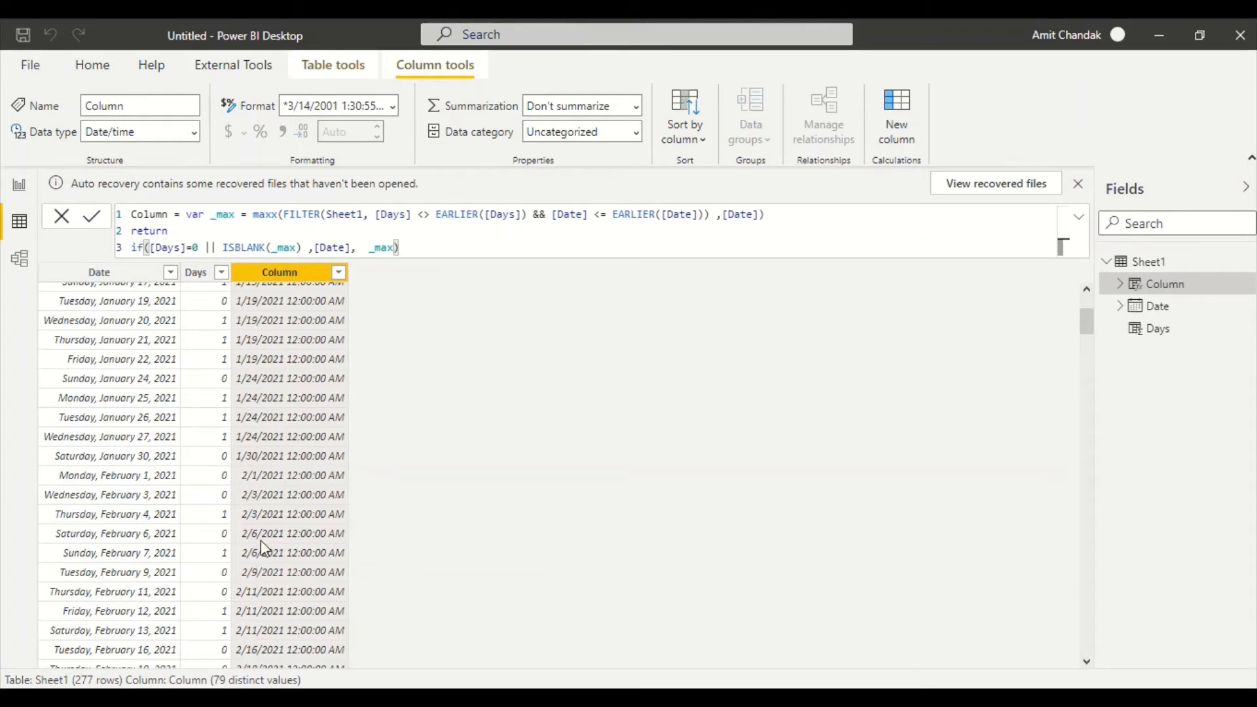
scroll(261, 533, "up", 3)
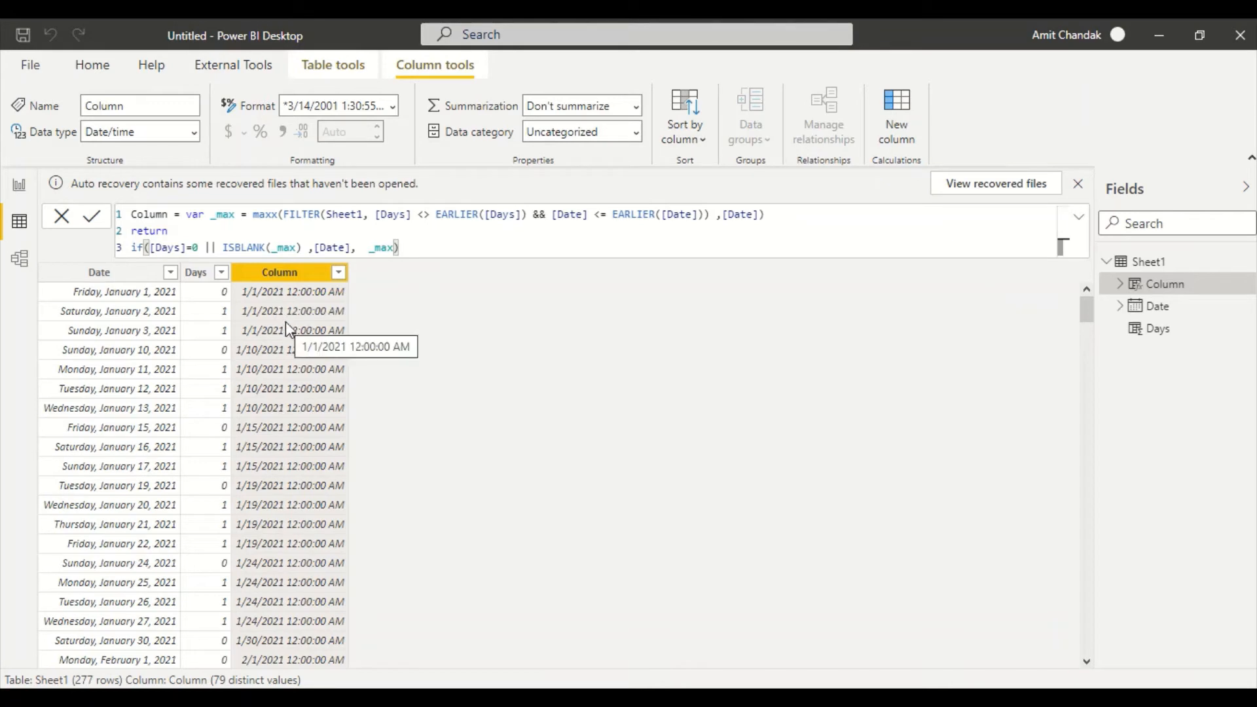
double_click(149, 214)
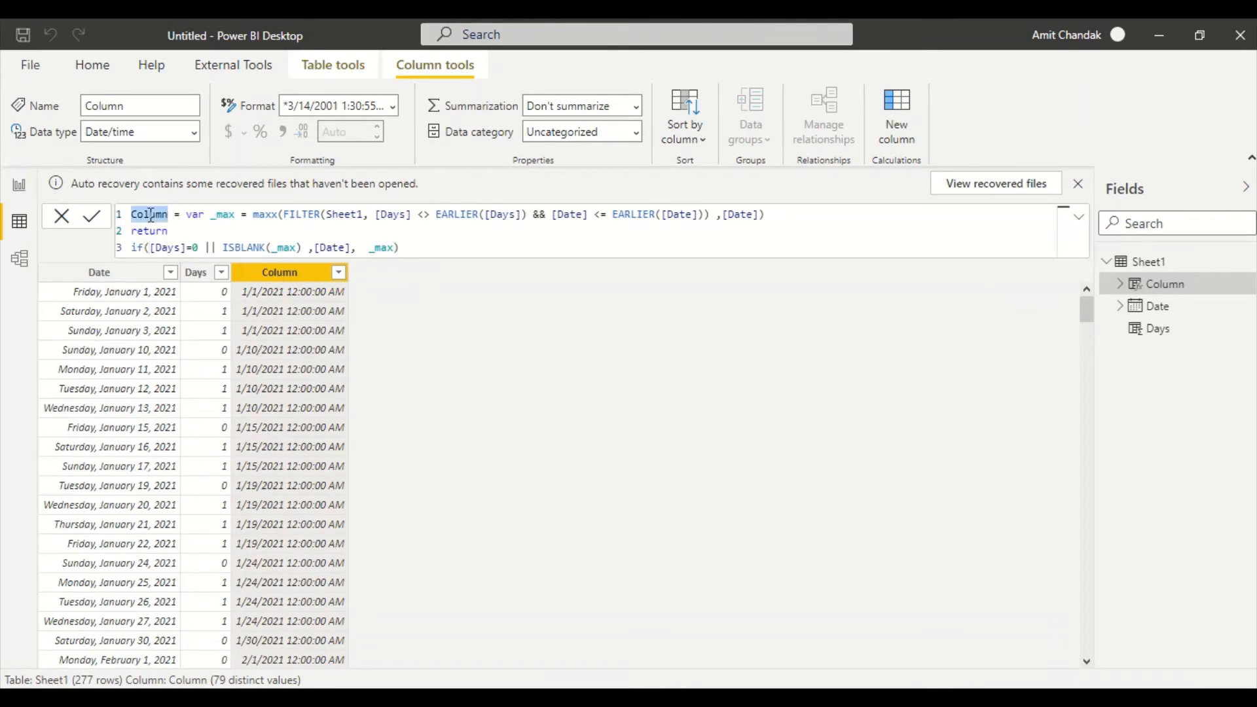
type("Fart")
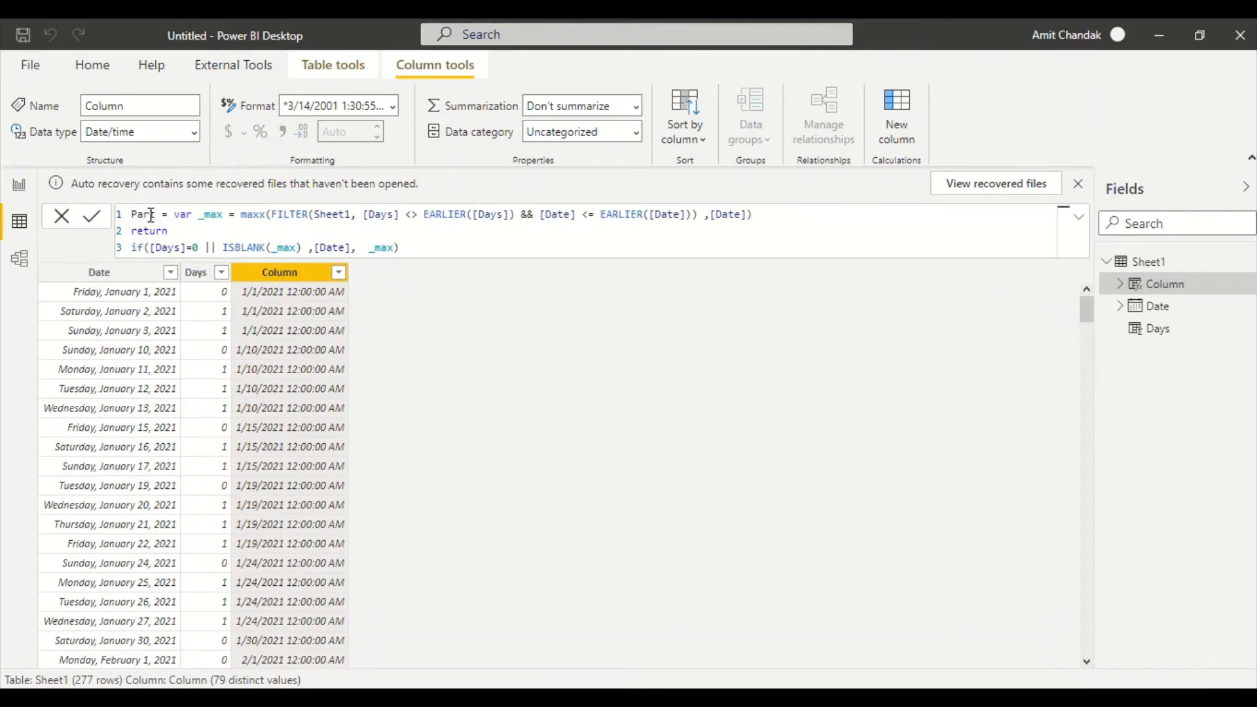
key("Return")
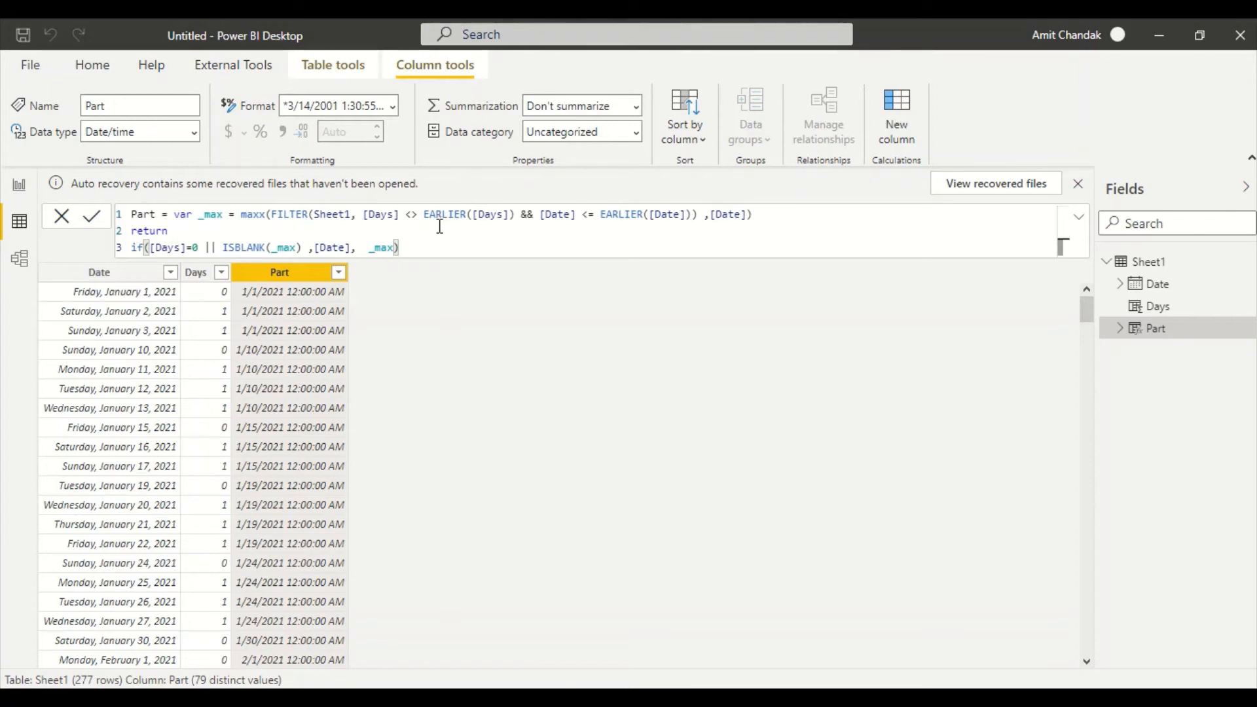
- Copy the entire Part formula and paste it as the formula of a new calculated column
left_click_drag(434, 238, 103, 205)
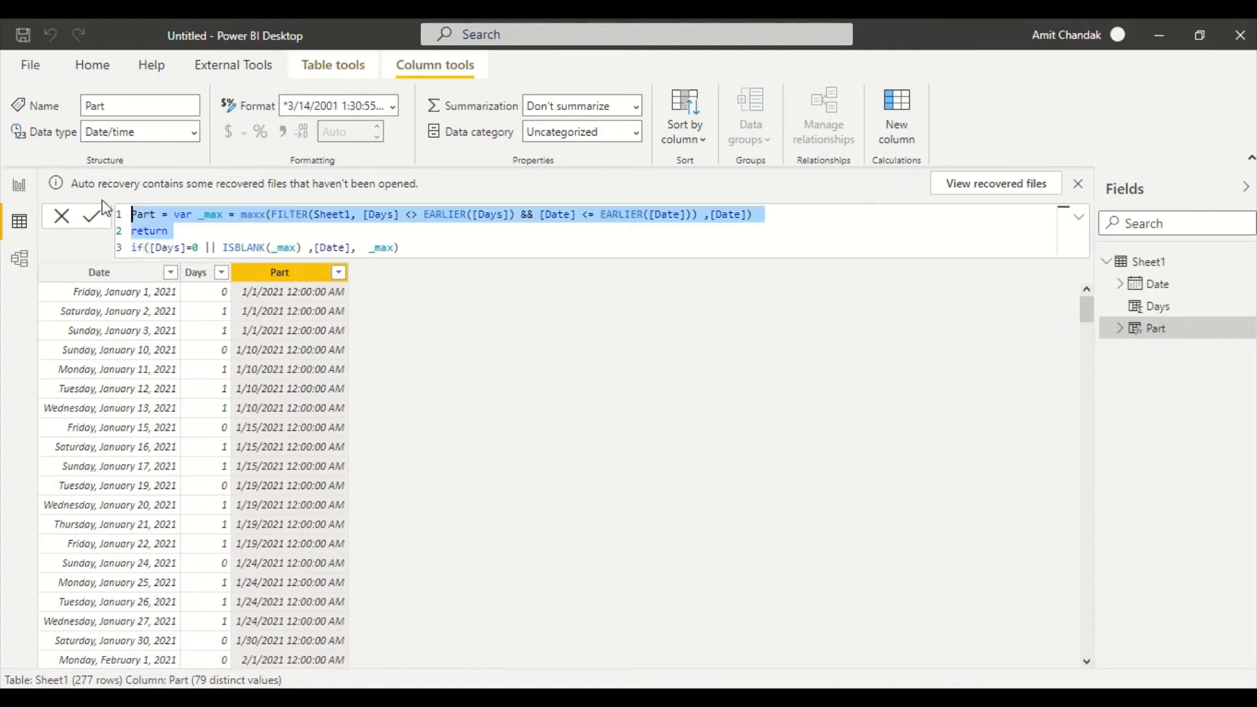
left_click(449, 248)
left_click_drag(449, 249, 30, 186)
key("ctrl+c")
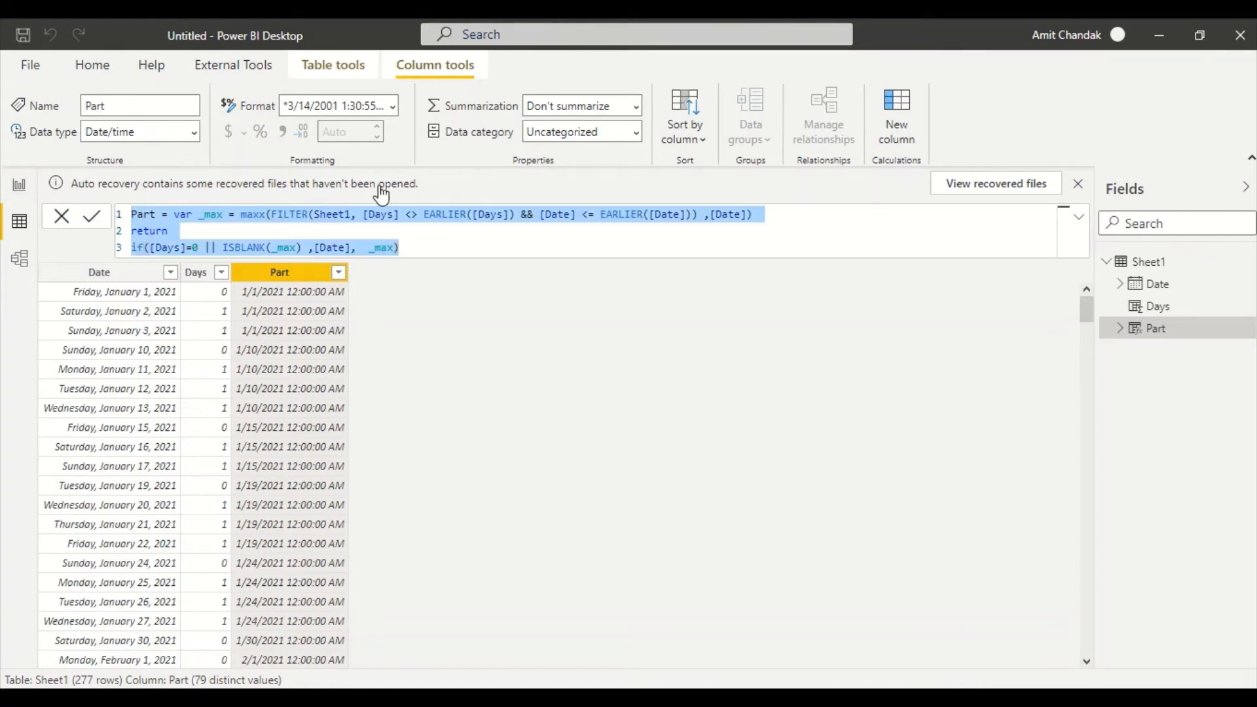
left_click(900, 122)
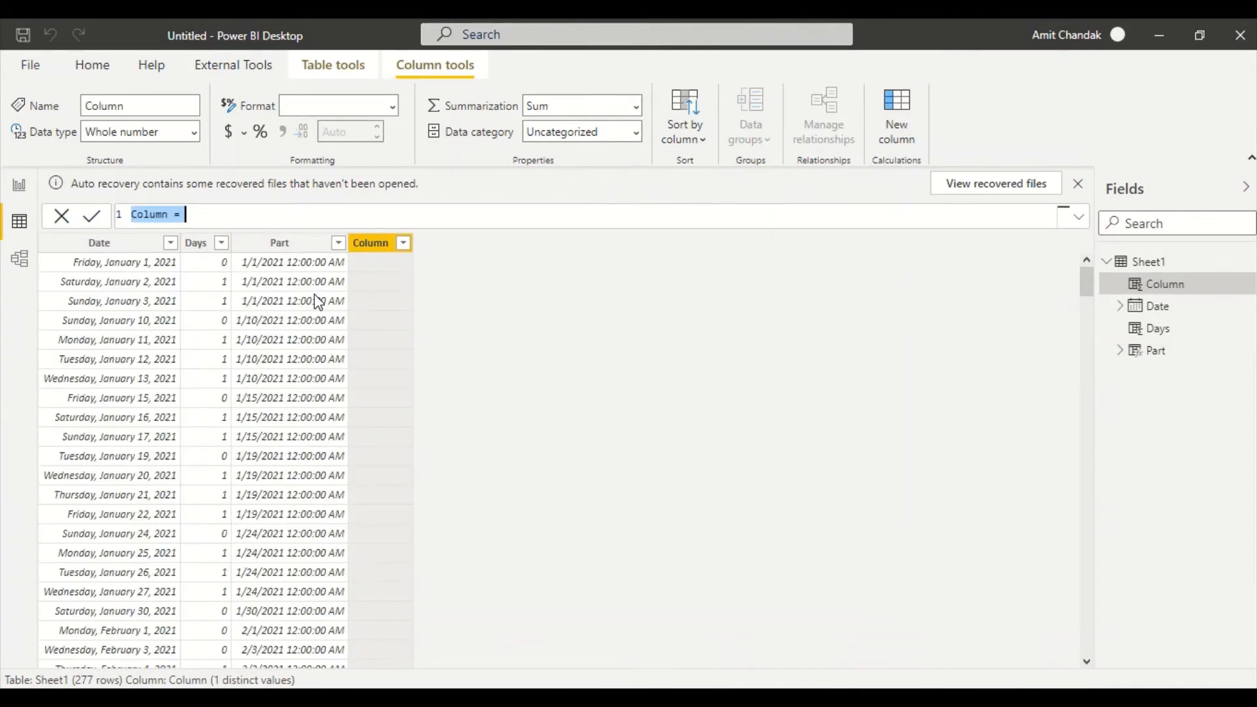
key("ctrl+v")
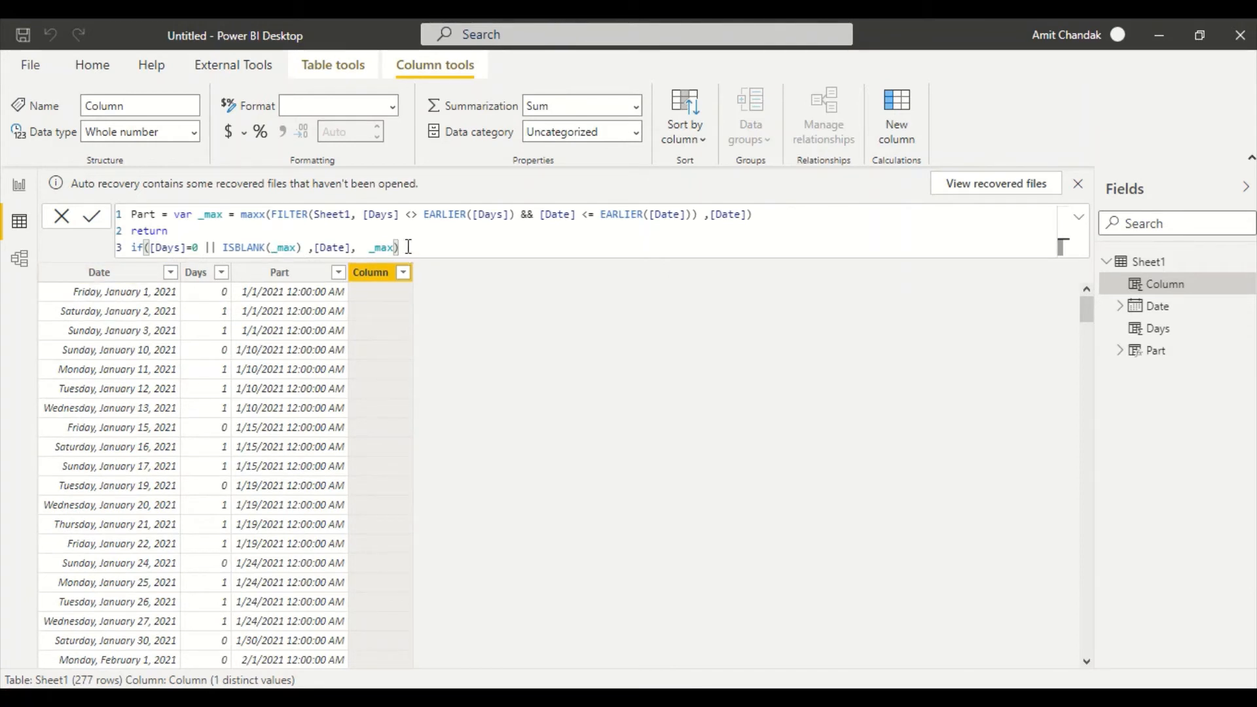
- Wrap the IF in DATEDIFF with [Date] as second date and DAY as interval, add 1, and try to commit the formula
left_click(134, 249)
type("date")
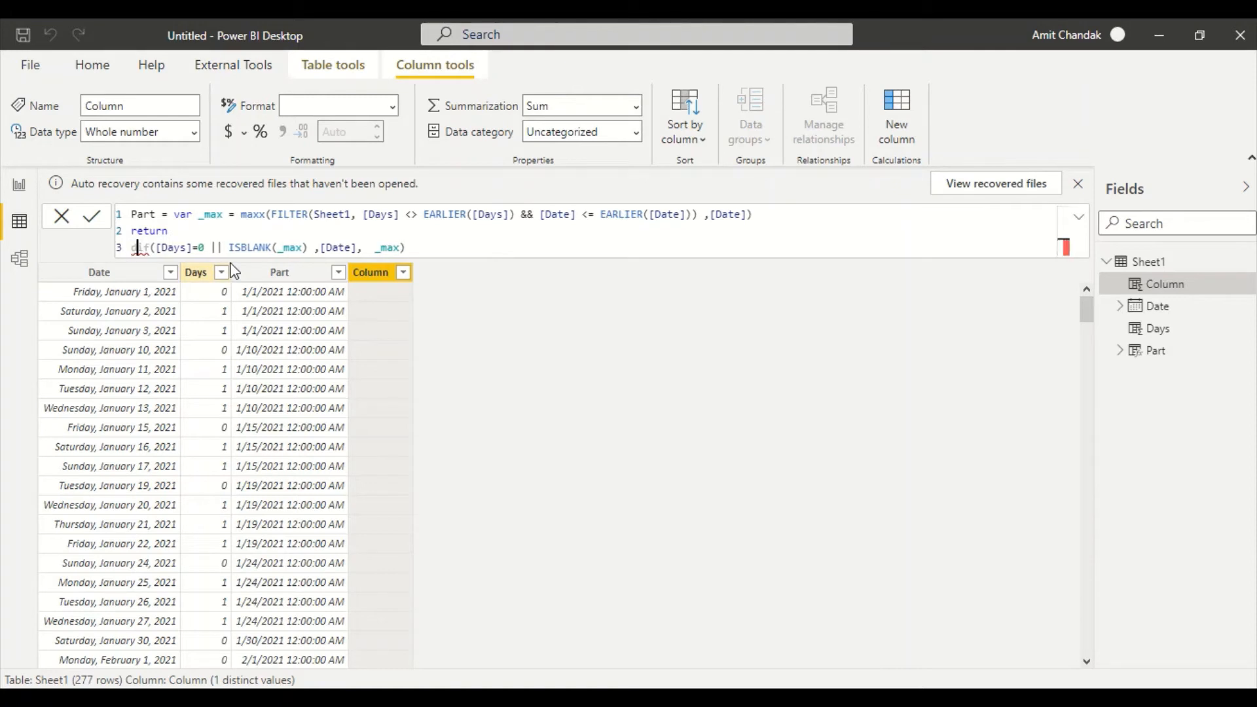
type("diff")
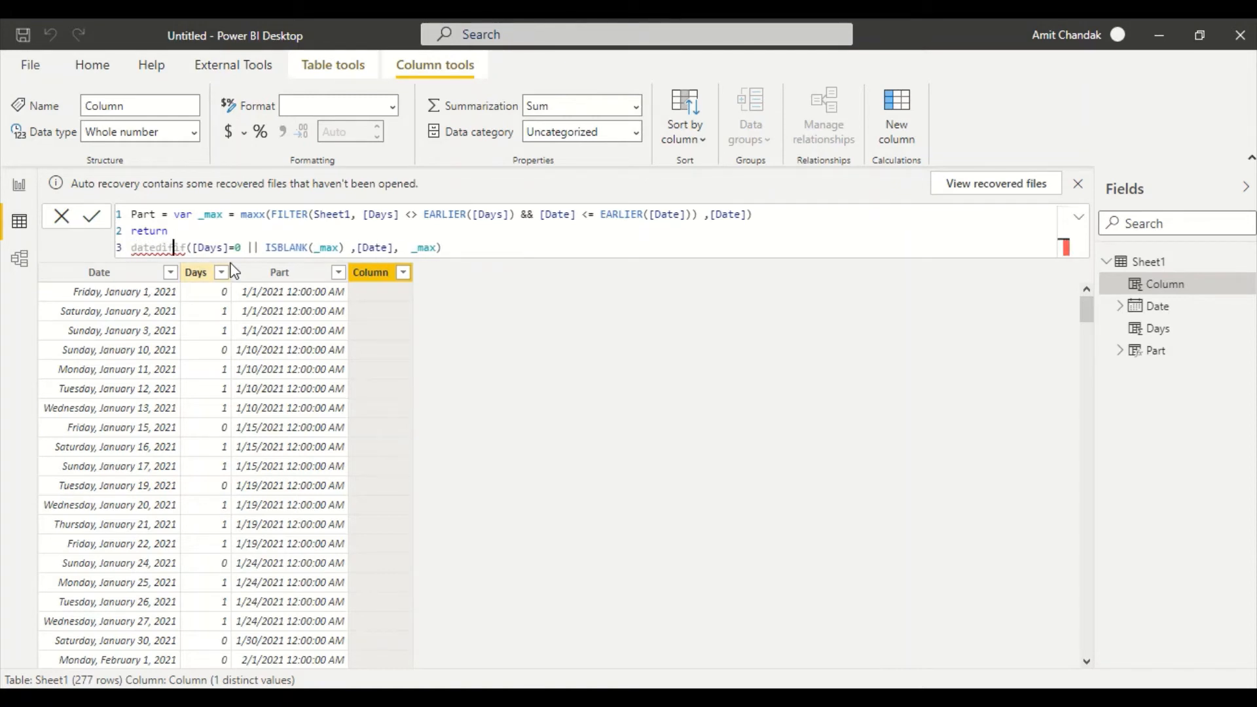
type("(")
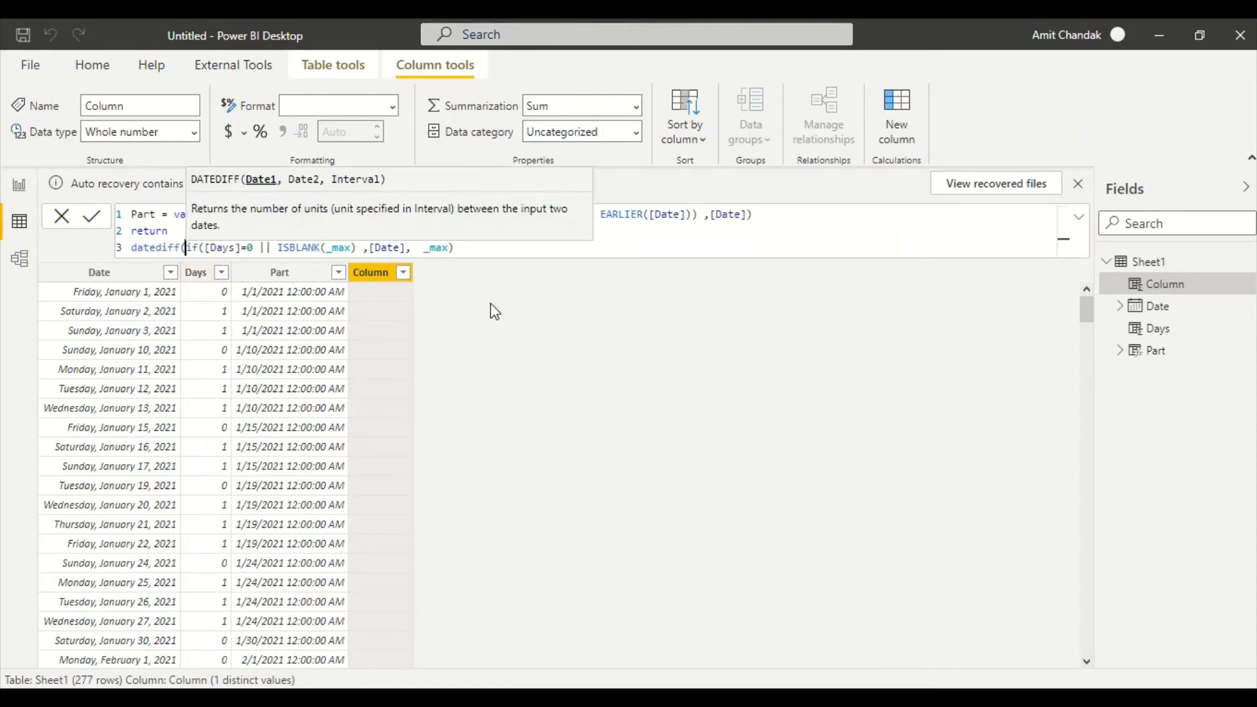
left_click(463, 248)
type(",")
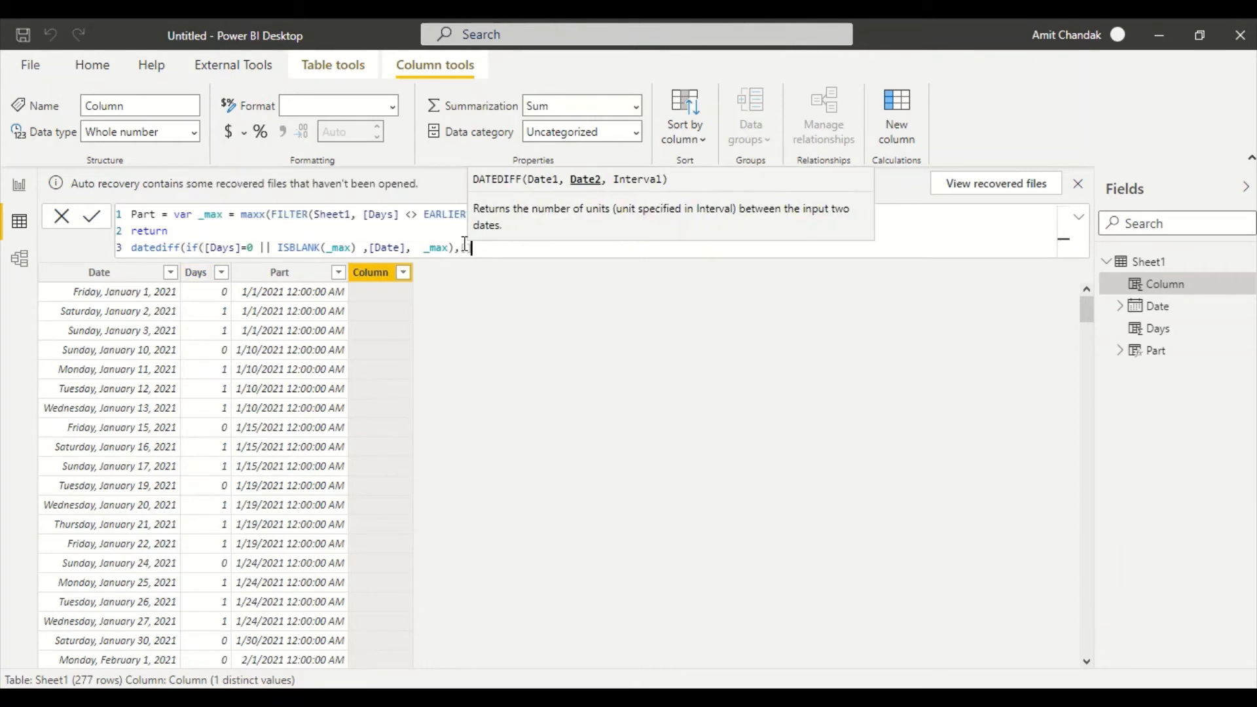
type("[Date]")
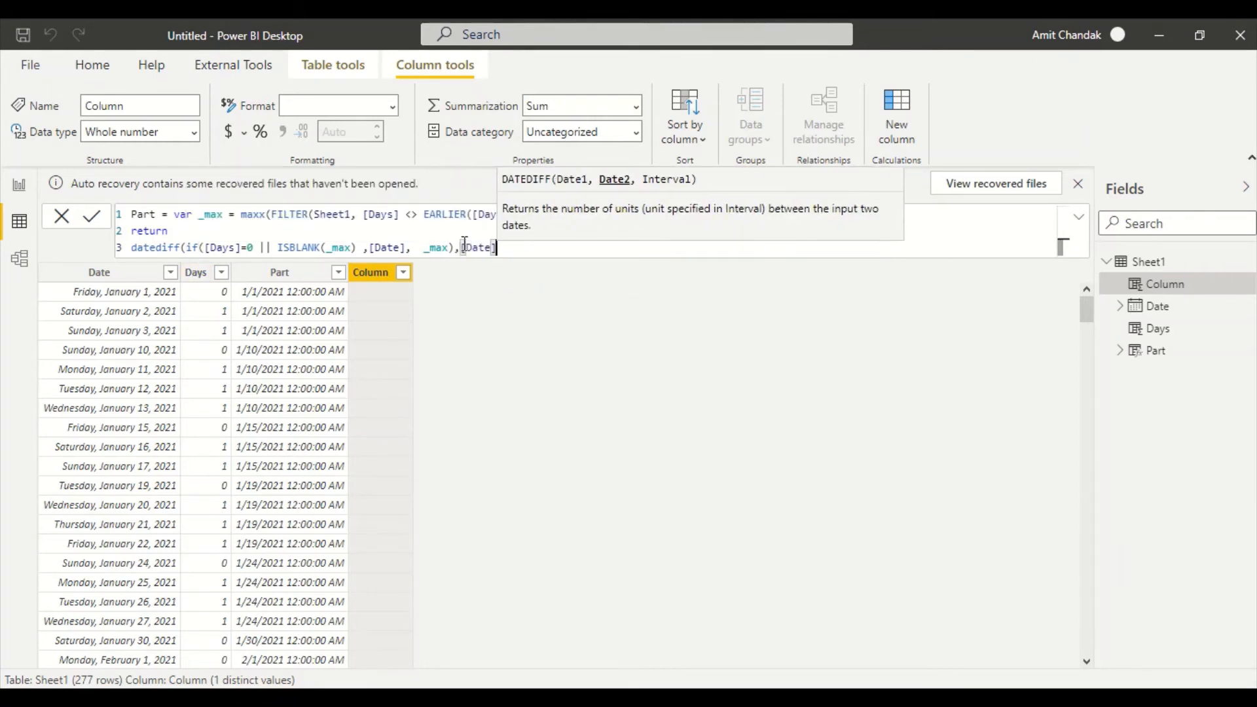
type(",DAY")
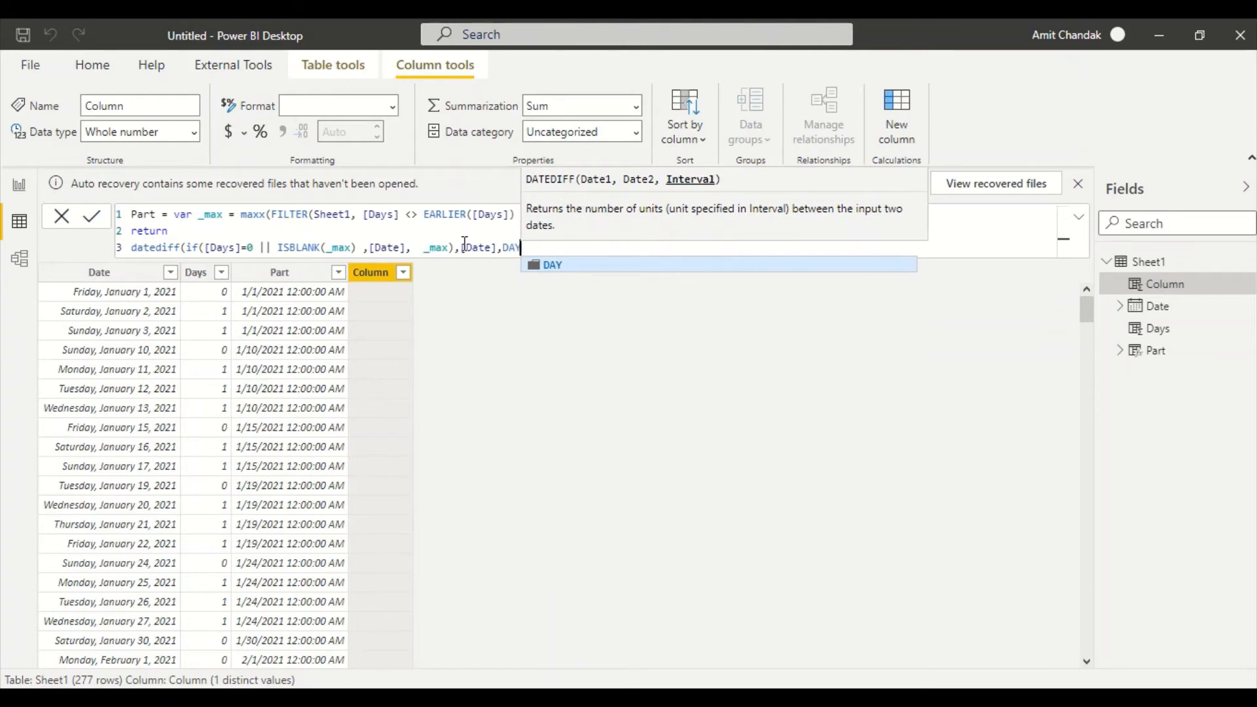
type(") +1")
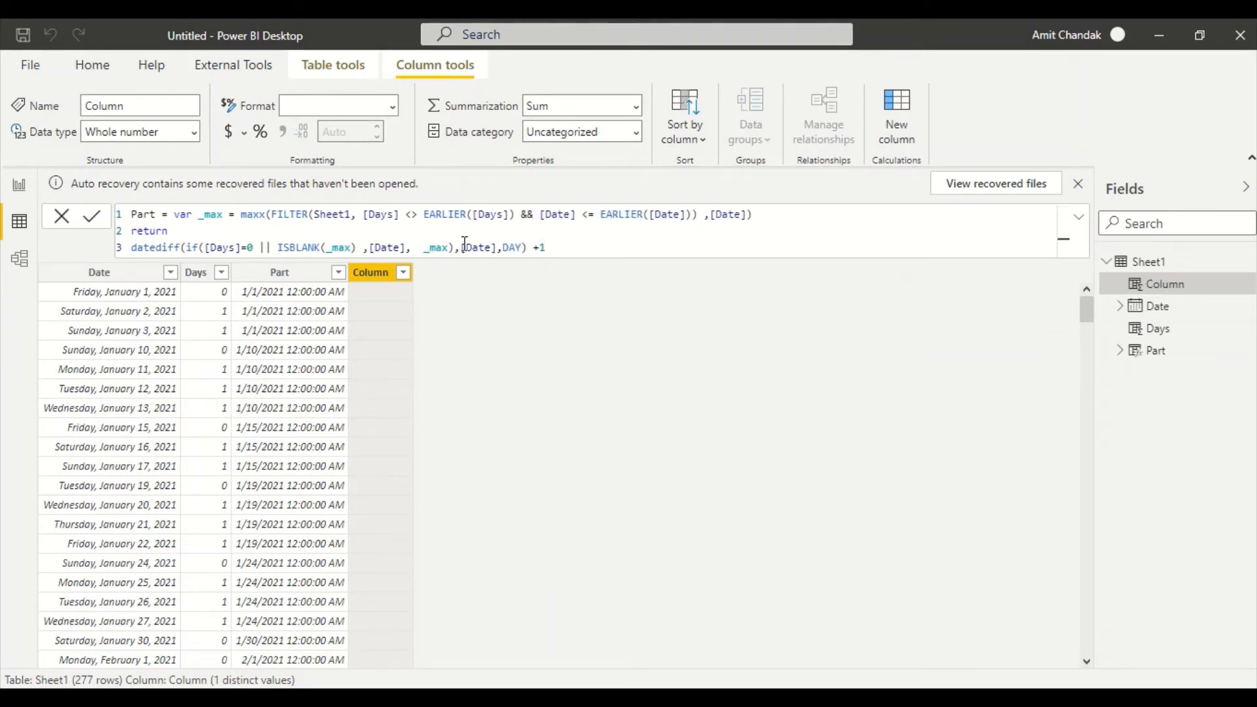
key("Return")
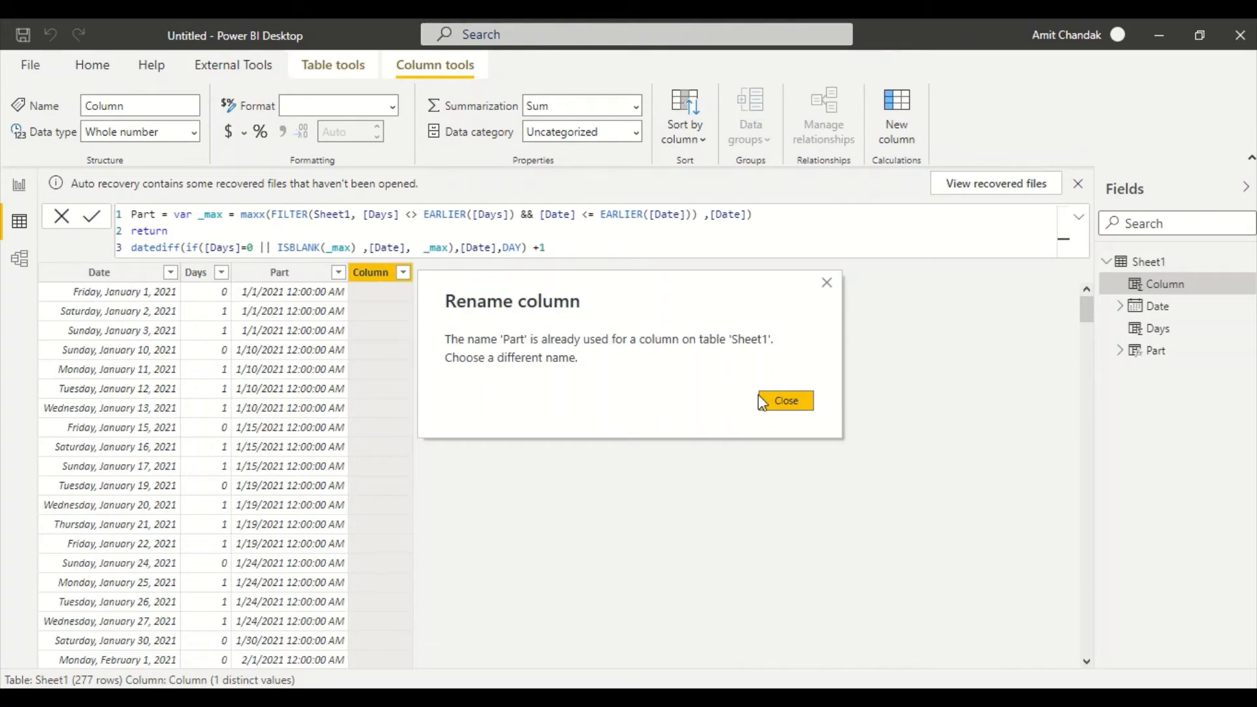
left_click(760, 399)
- Replace the name Part in the new column's formula with Cont Days and commit it
double_click(148, 212)
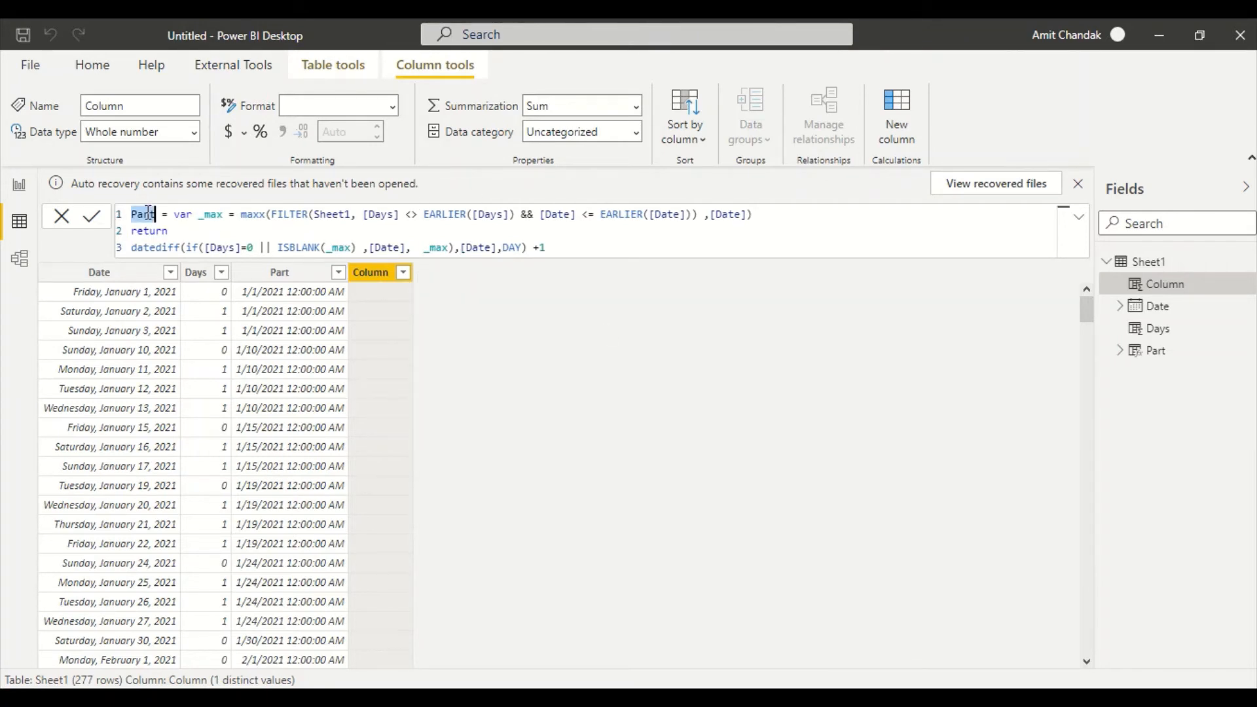
key("BackSpace")
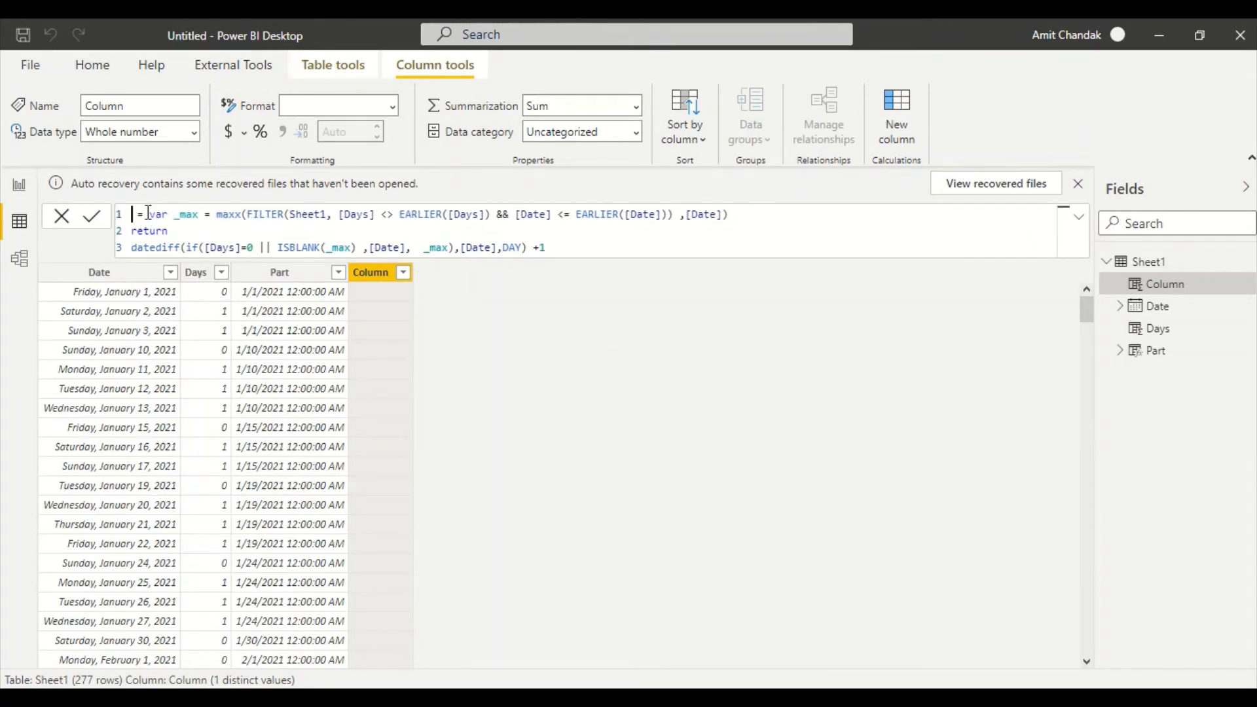
type("Cont")
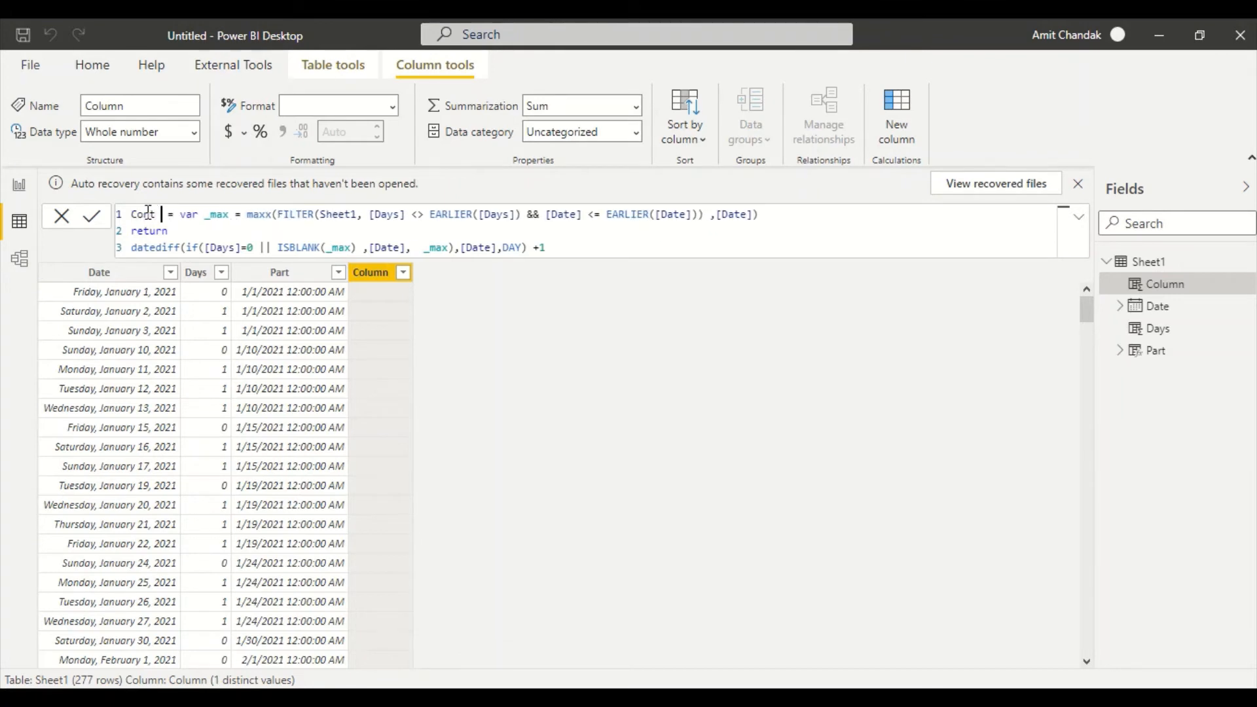
type(" Days")
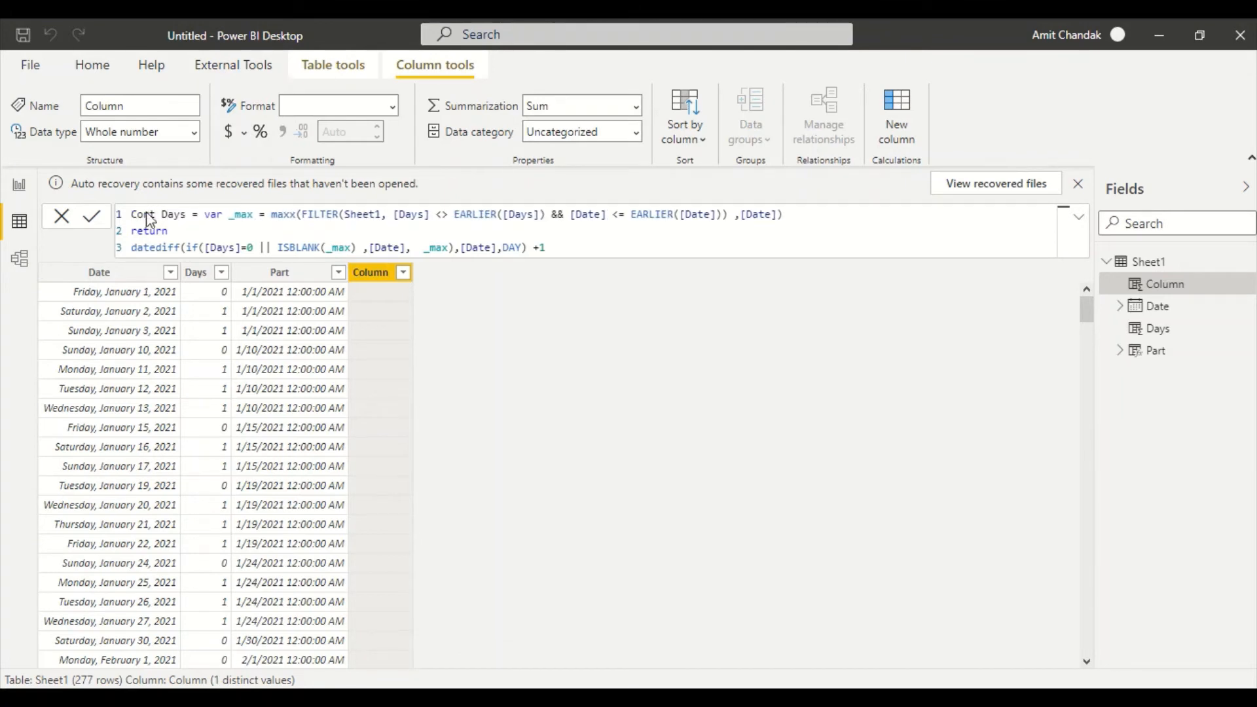
key("Return")
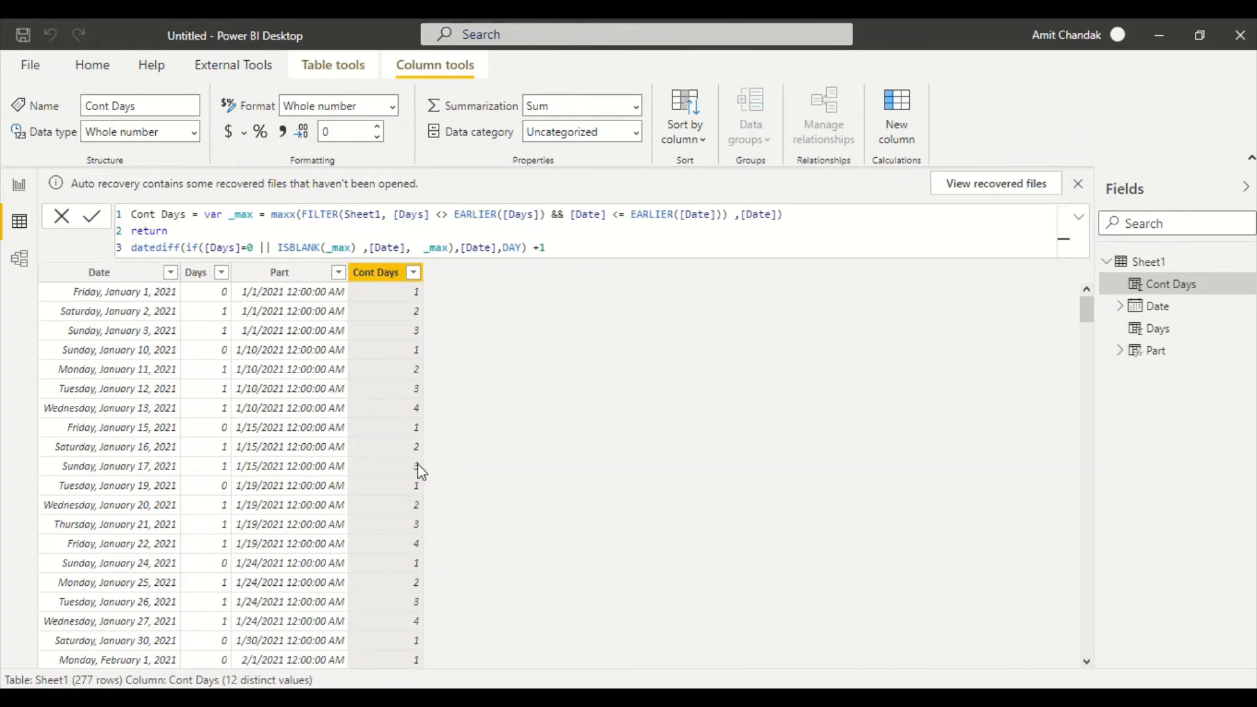
scroll(419, 554, "down", 3)
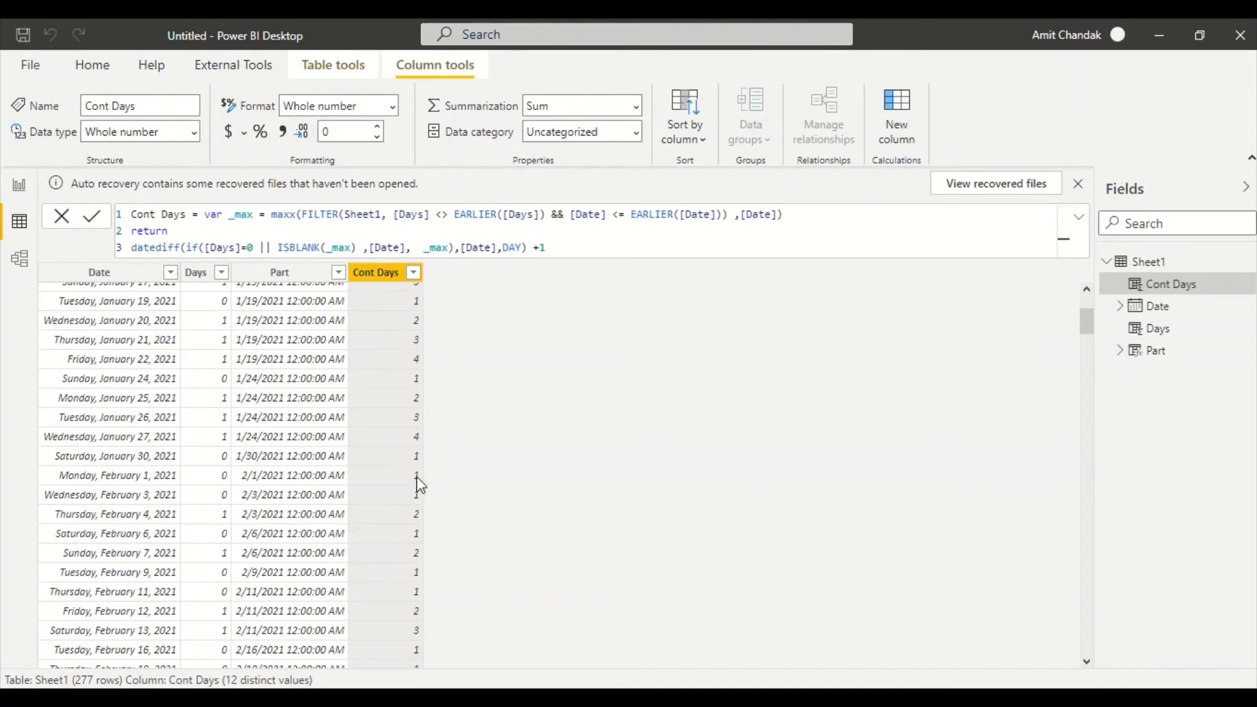
scroll(419, 459, "up", 3)
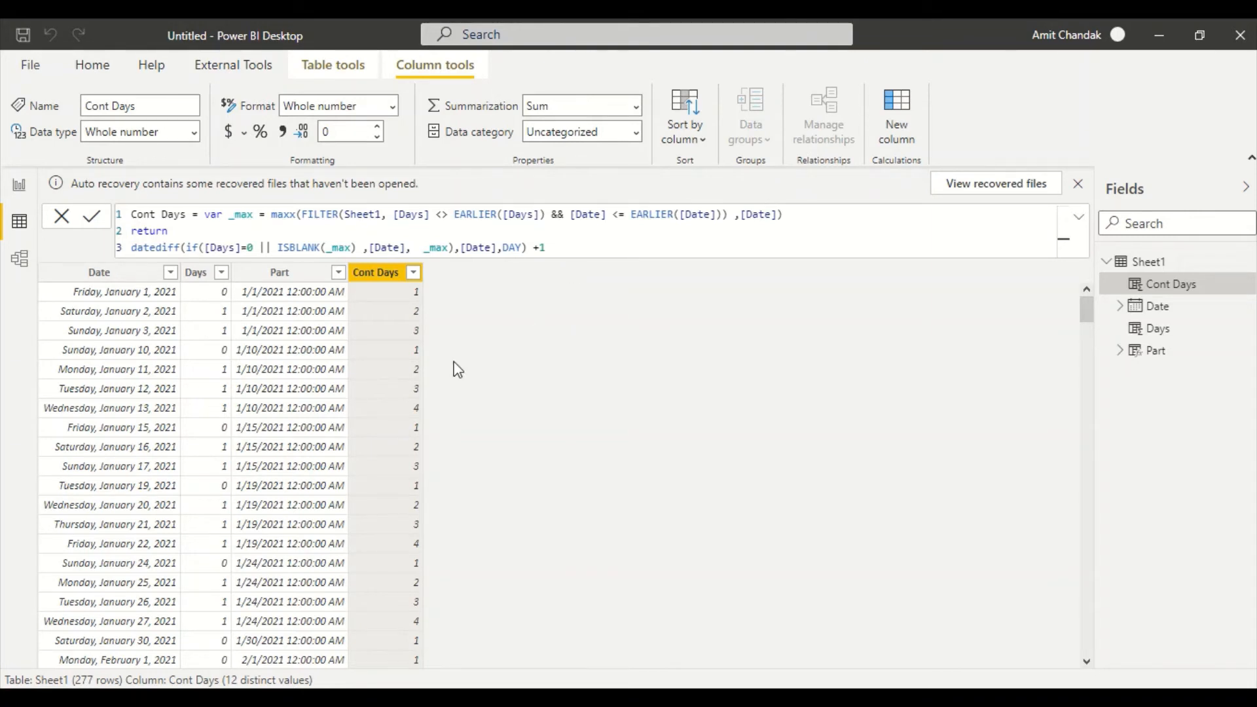
left_click(133, 249)
left_click(787, 219)
key("shift+Return")
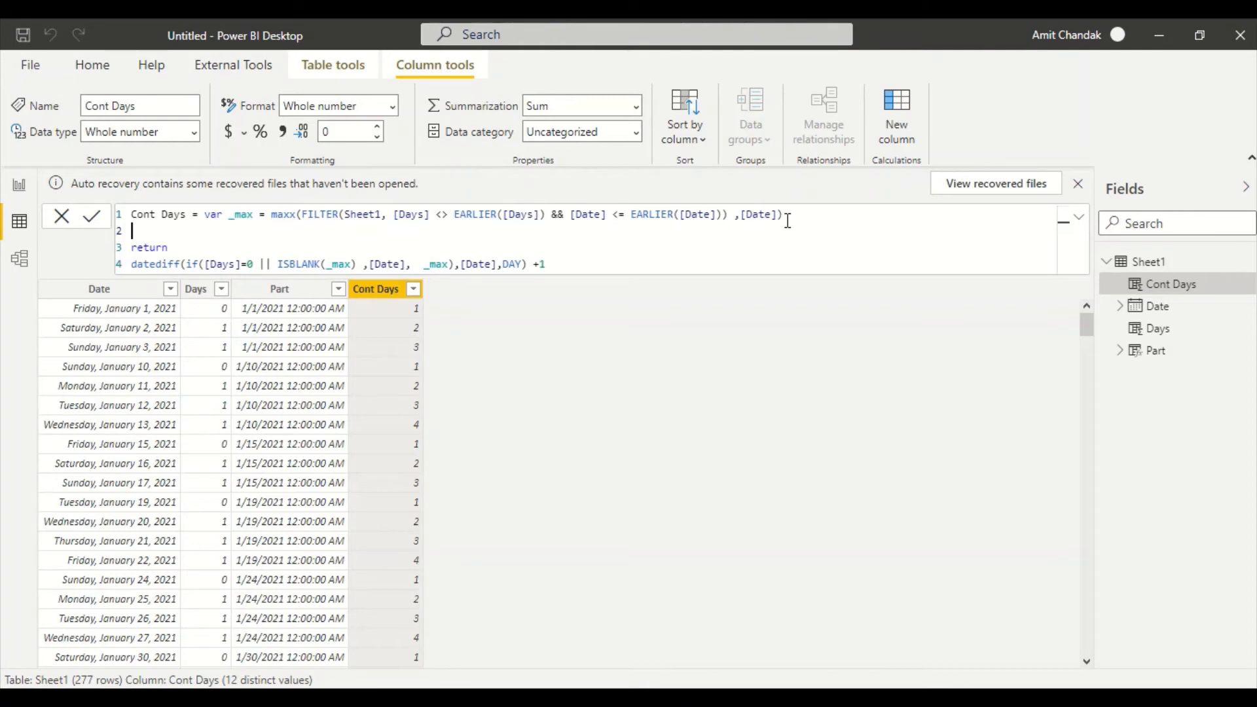
type("var _pa")
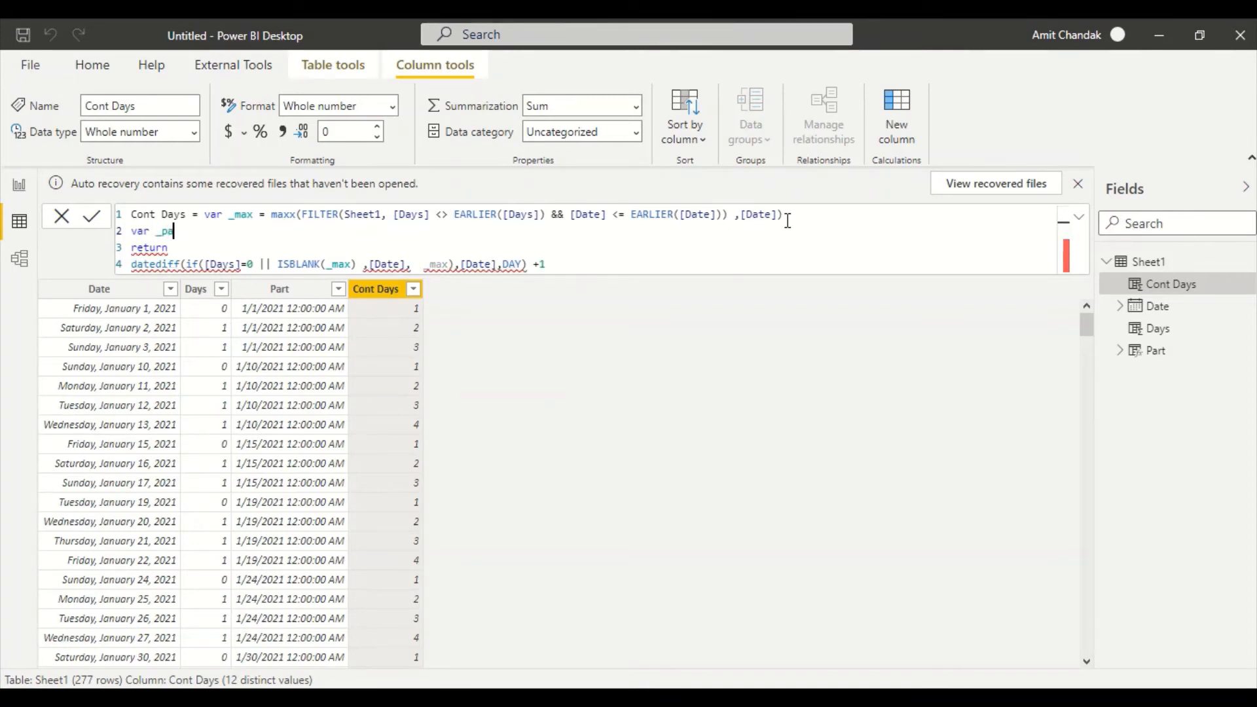
type("rt")
key("BackSpace")
key("BackSpace")
key("BackSpace")
key("BackSpace")
key("BackSpace")
key("BackSpace")
key("BackSpace")
key("BackSpace")
key("BackSpace")
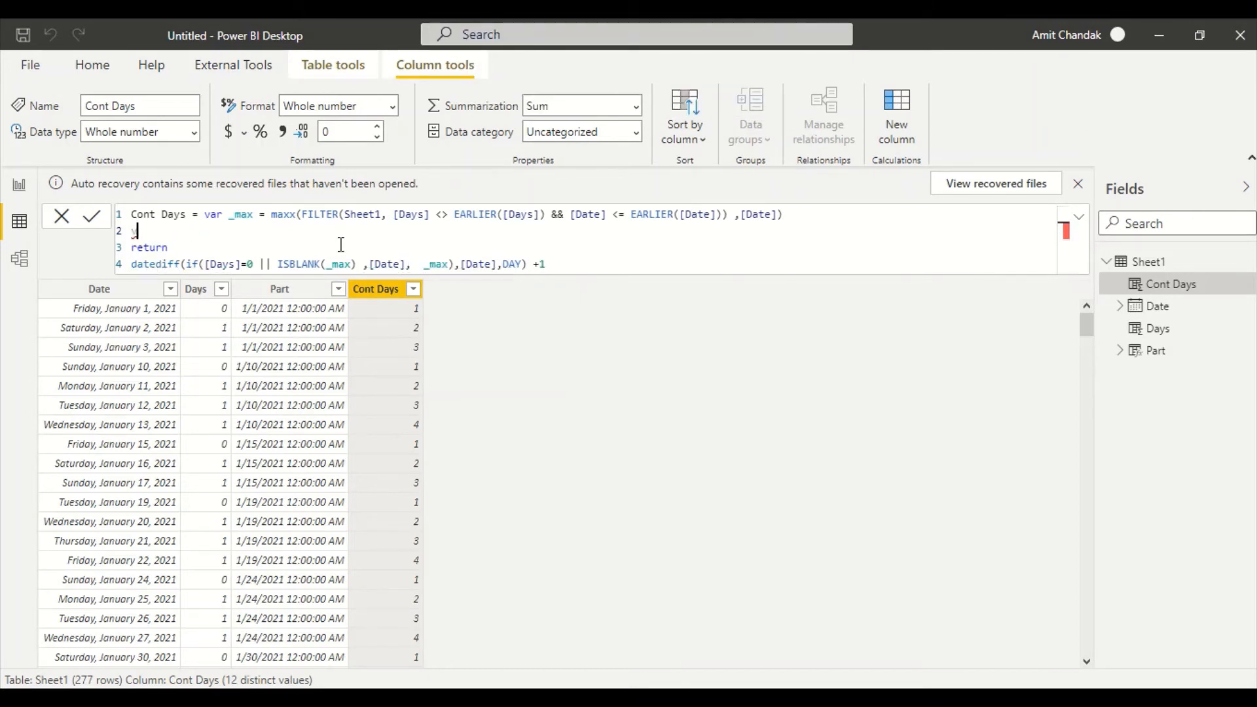
key("BackSpace")
key("BackSpace")
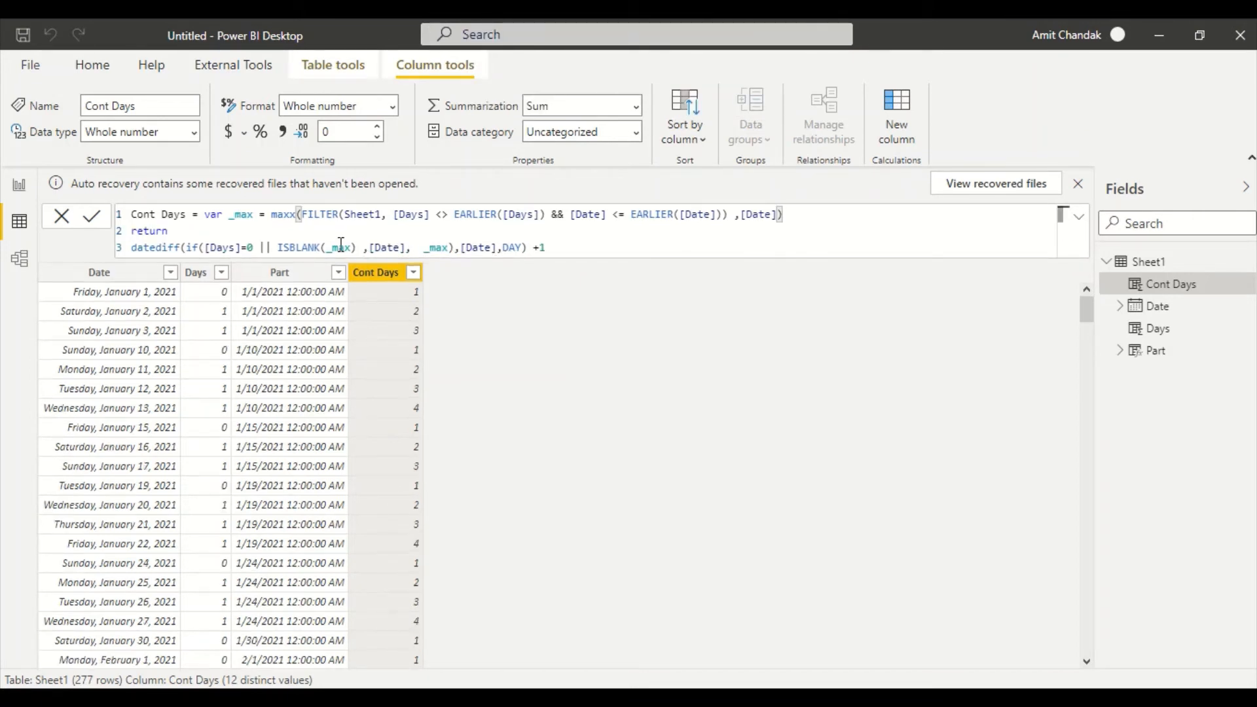
- Review the DATEDIFF expression of the Cont Days formula and compare the Part and Cont Days values down the table
left_click(574, 245)
left_click_drag(557, 247, 377, 234)
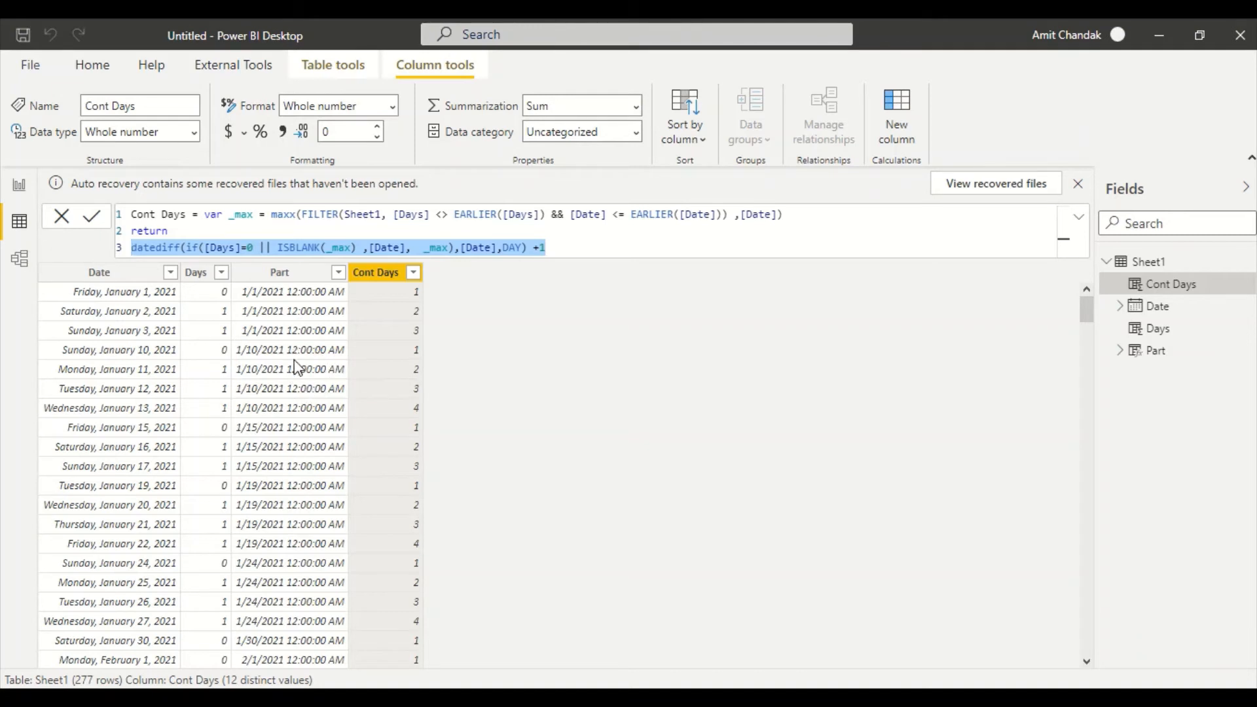
scroll(361, 417, "down", 3)
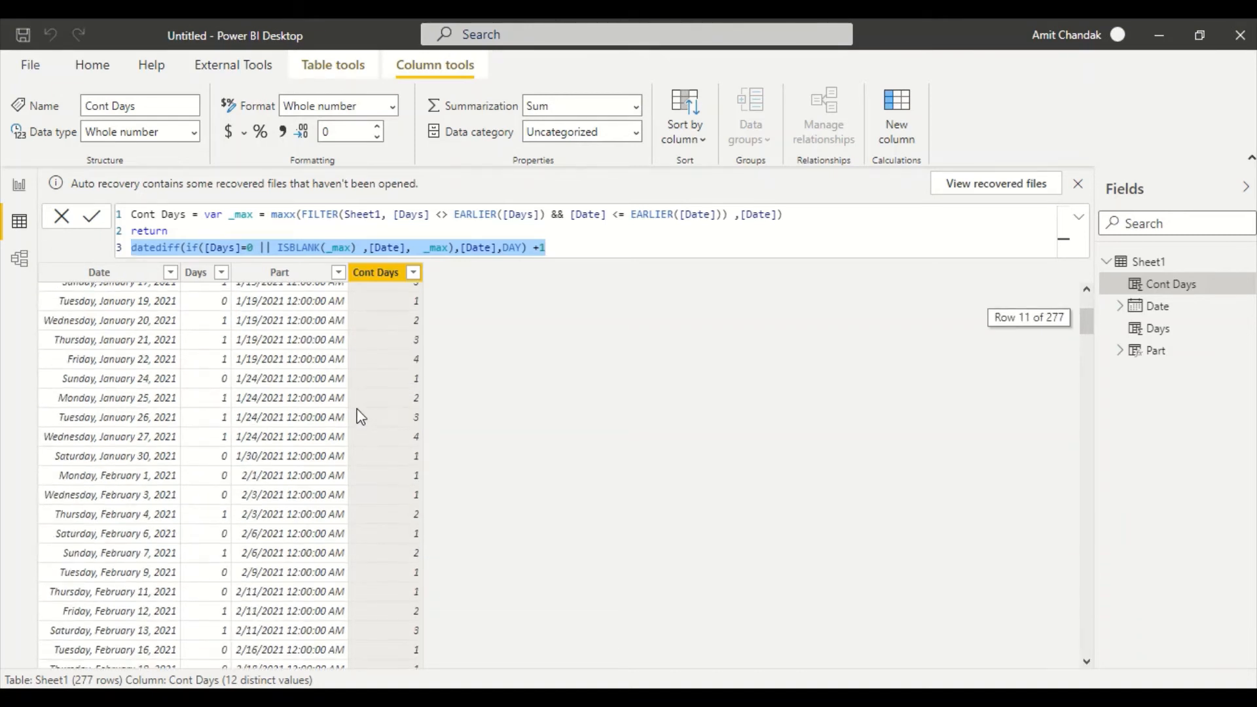
scroll(286, 486, "down", 2)
scroll(285, 483, "down", 6)
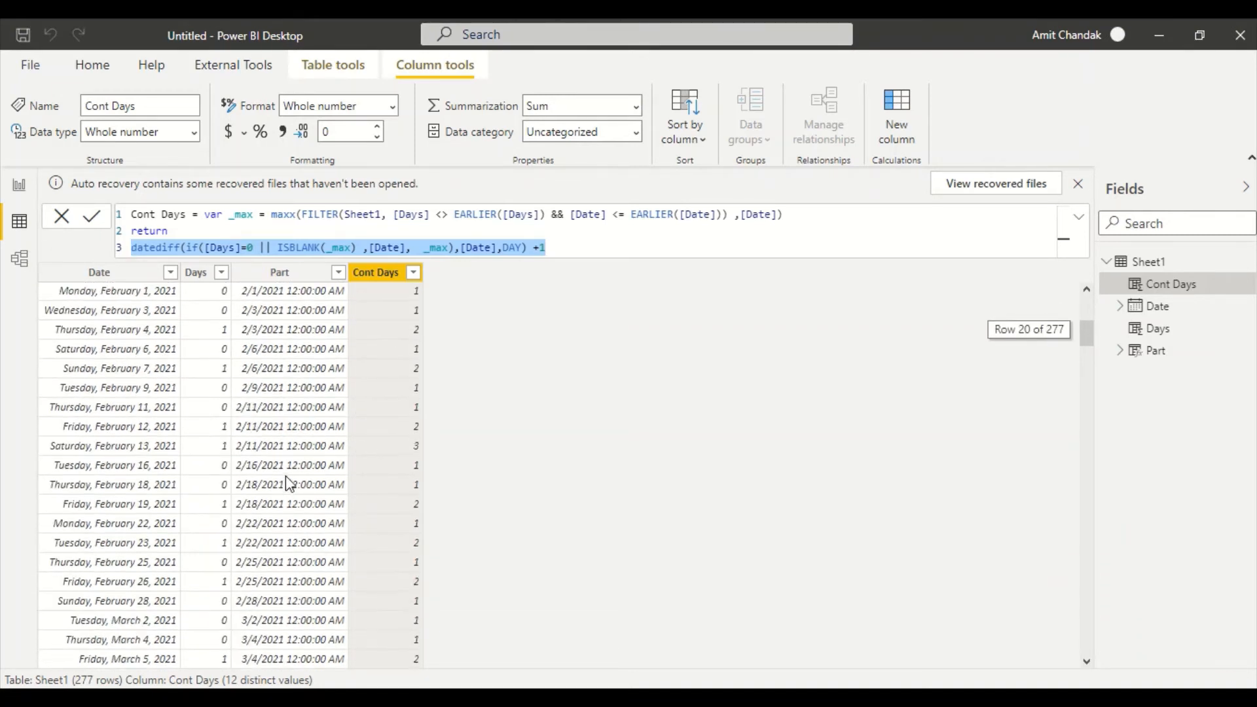
scroll(286, 473, "down", 2)
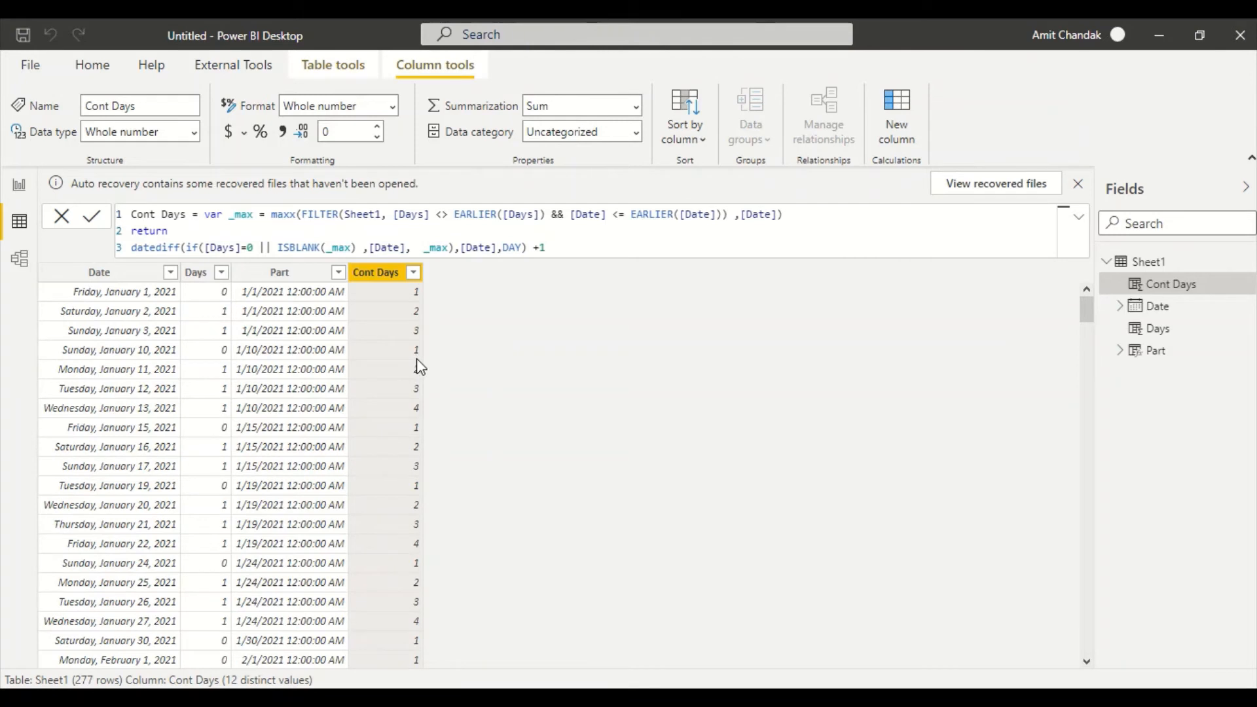
scroll(418, 393, "down", 5)
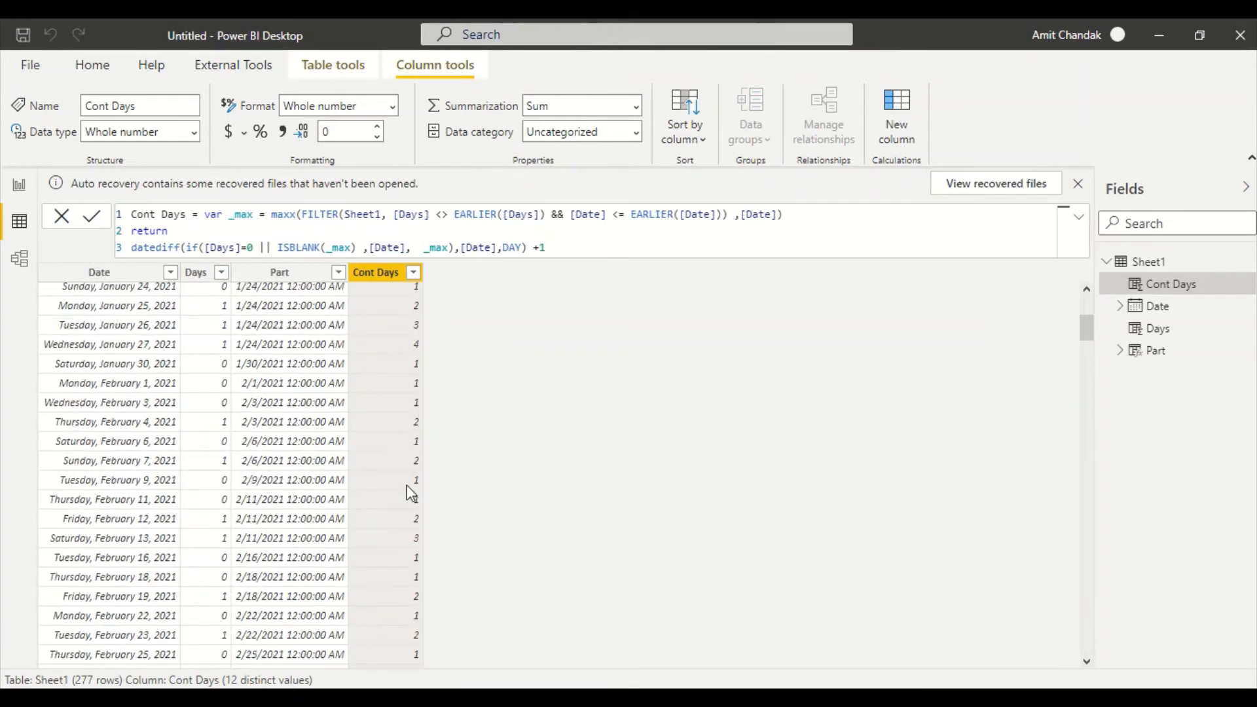
scroll(415, 473, "up", 5)
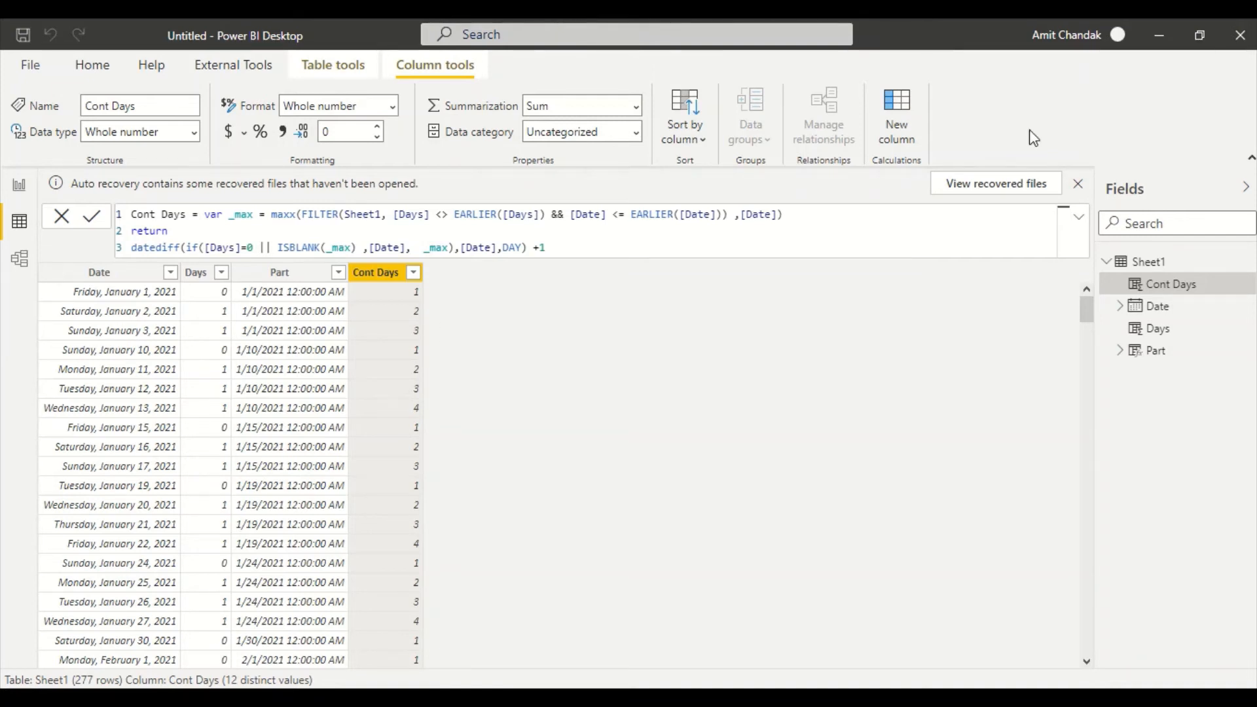
- Add a new calculated column named Flag and start its formula with MAXX over a FILTER of Sheet1
left_click(909, 123)
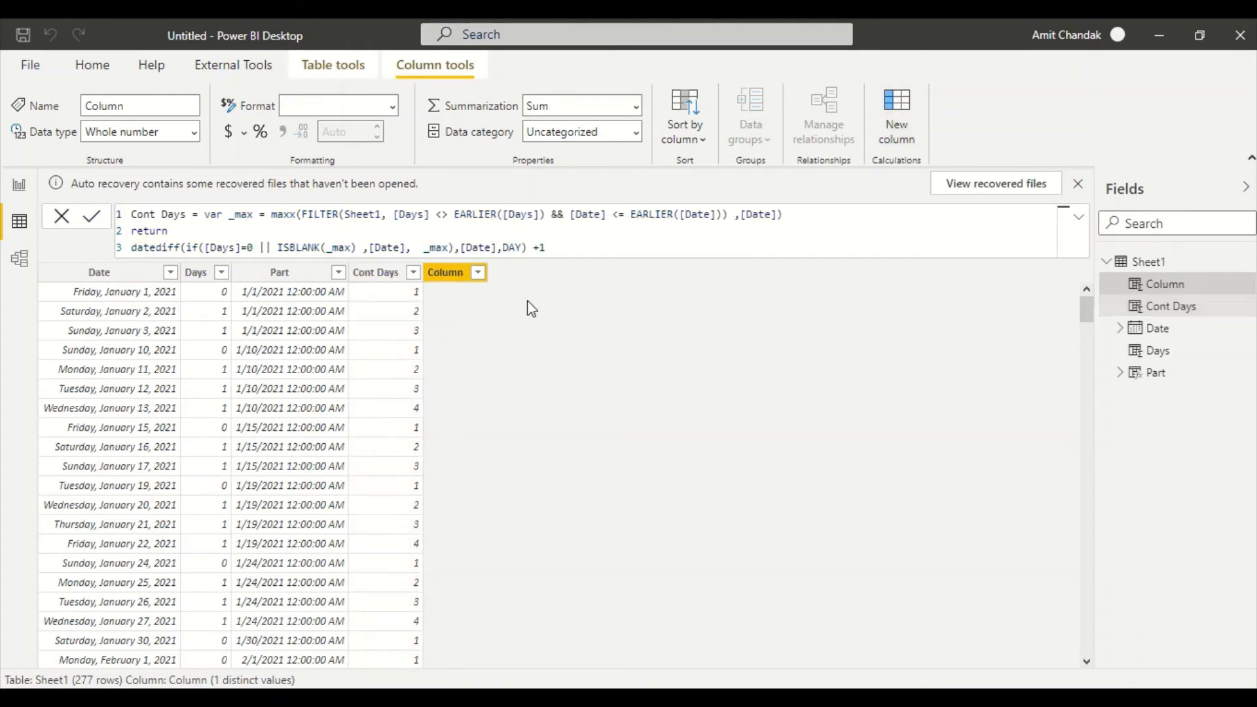
double_click(165, 216)
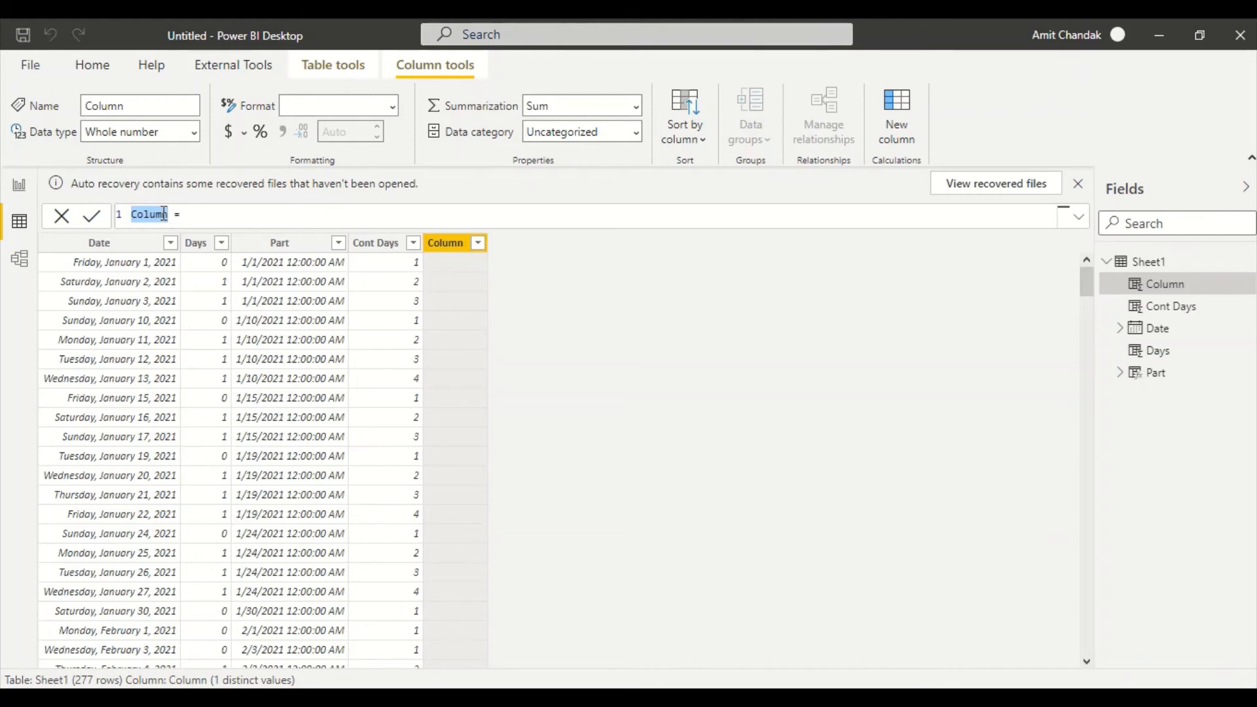
type("Flag")
type("maxx")
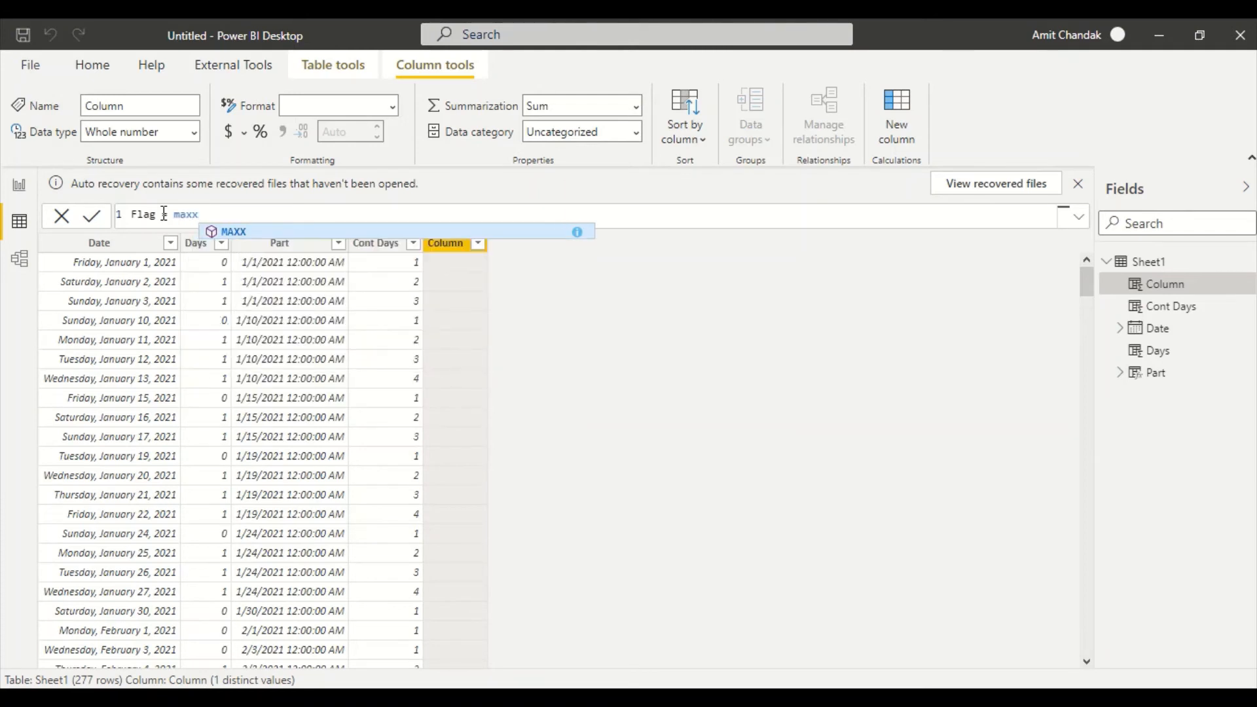
type("(filter")
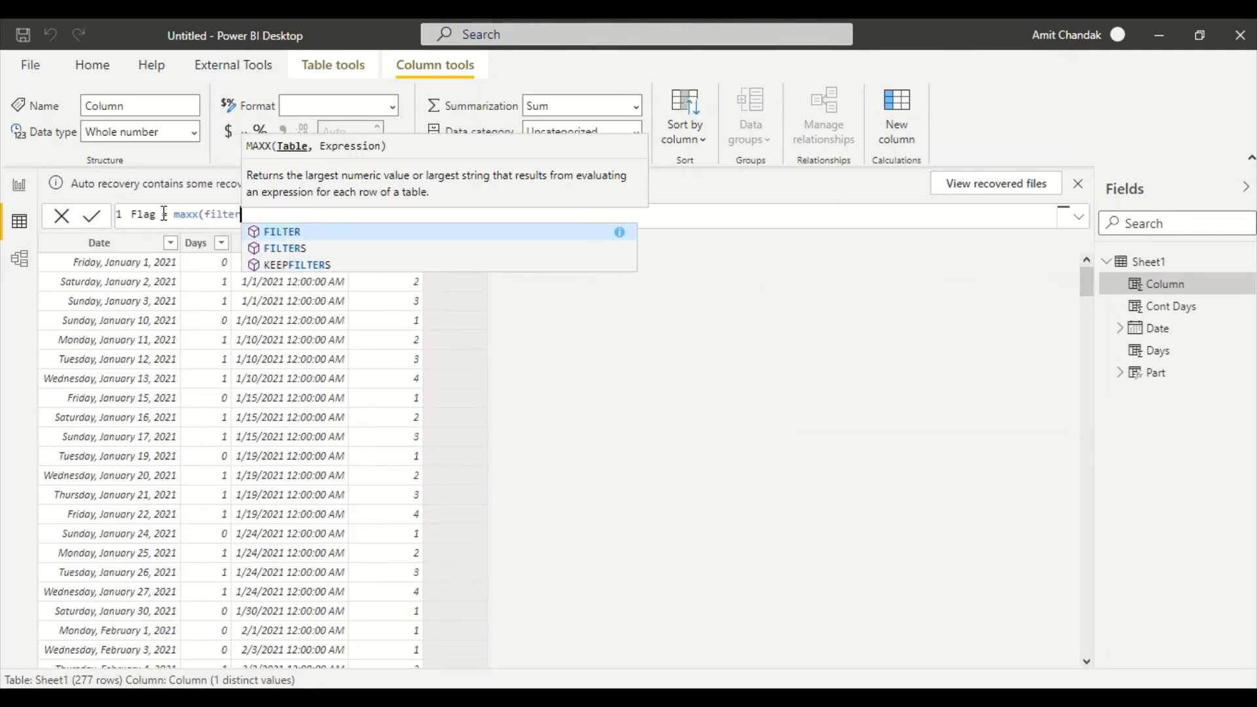
type("(")
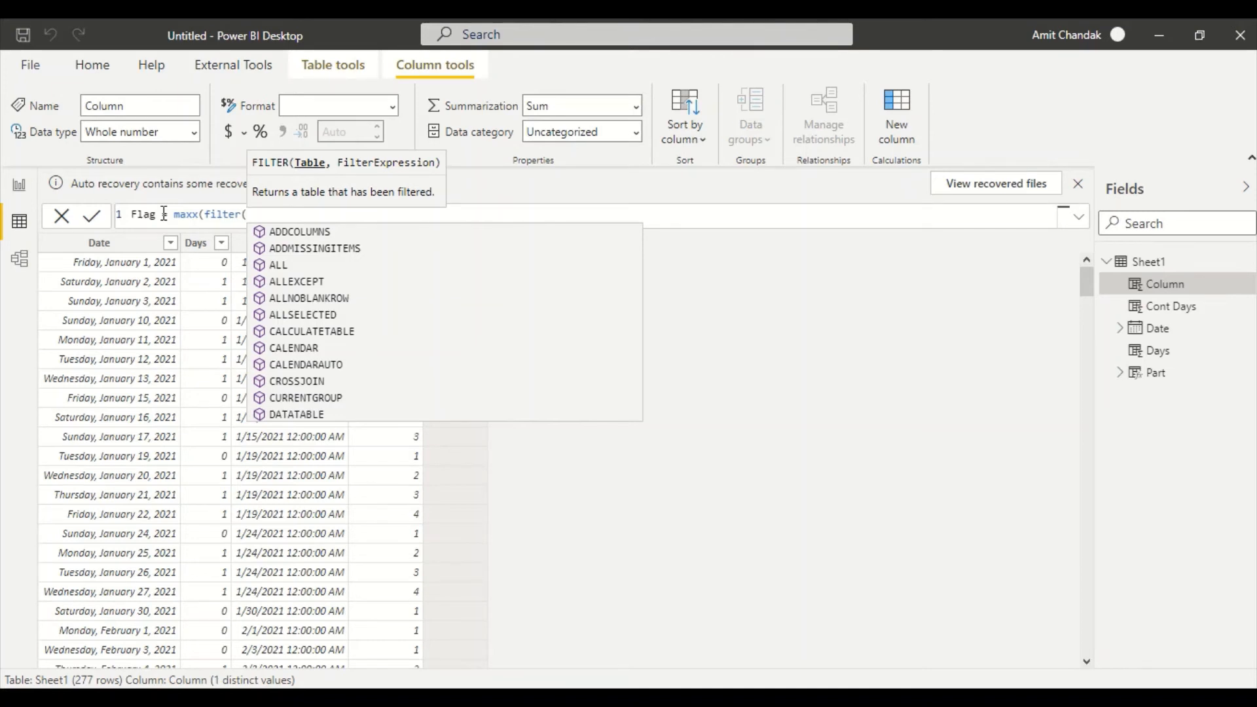
type("Sheet1, ")
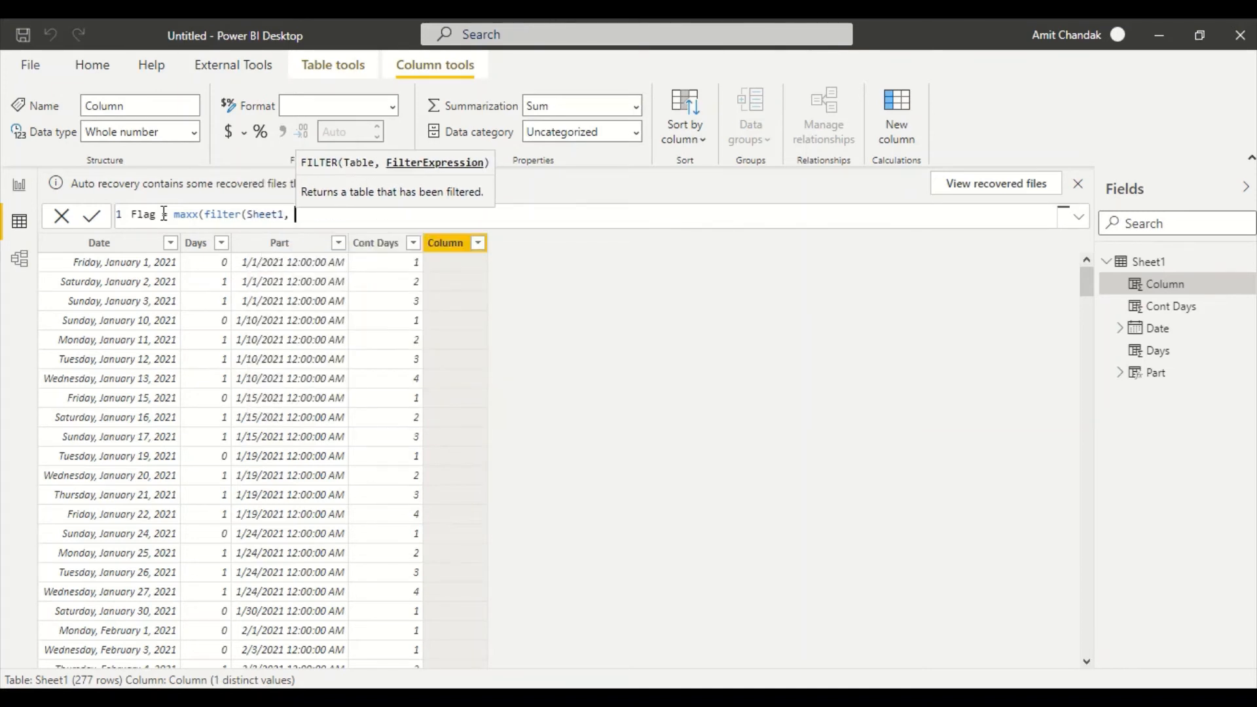
- Set the FILTER condition in the Flag formula to [Part] = EARLIER([Part]) and close the FILTER
type("[")
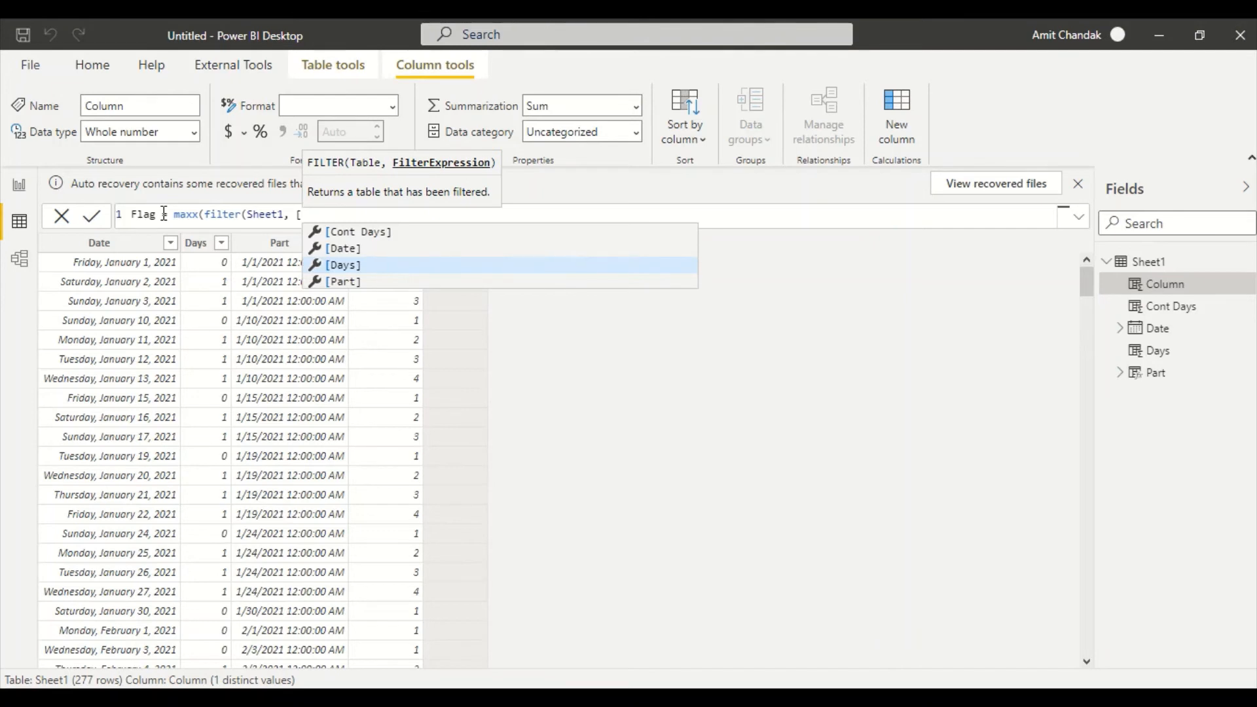
key("BackSpace")
type("[")
key("Down")
key("Tab")
type("=")
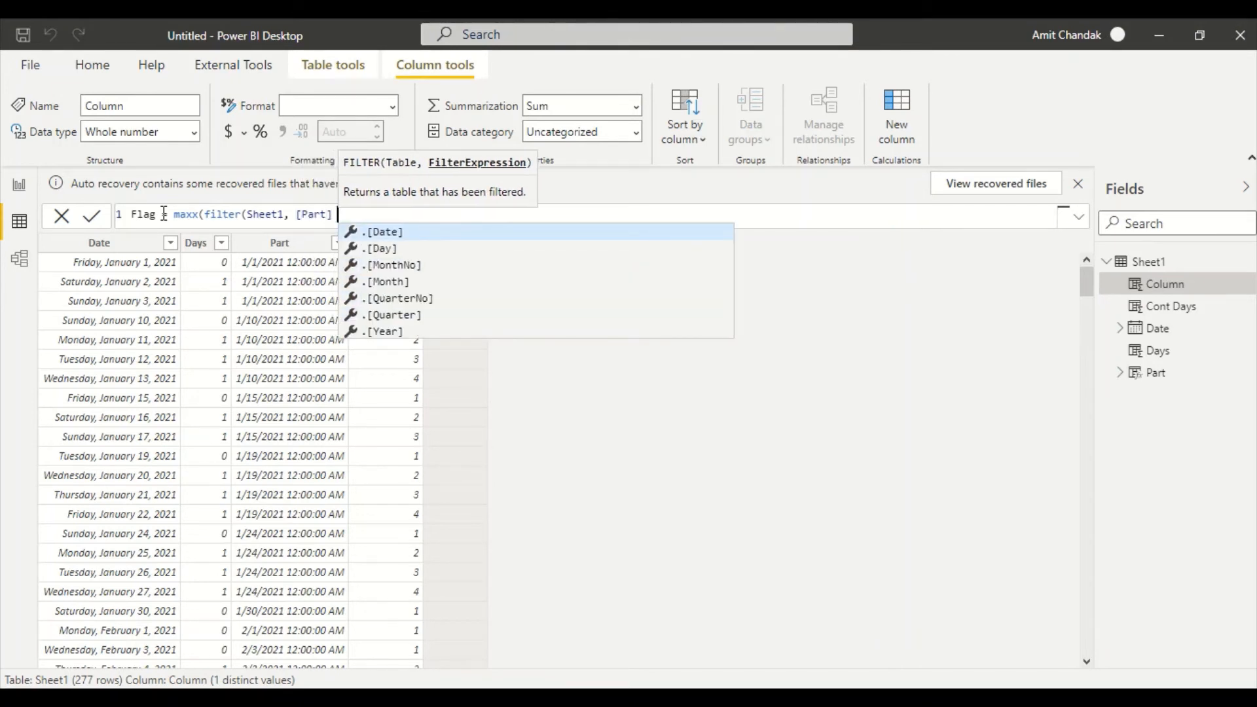
type("ear")
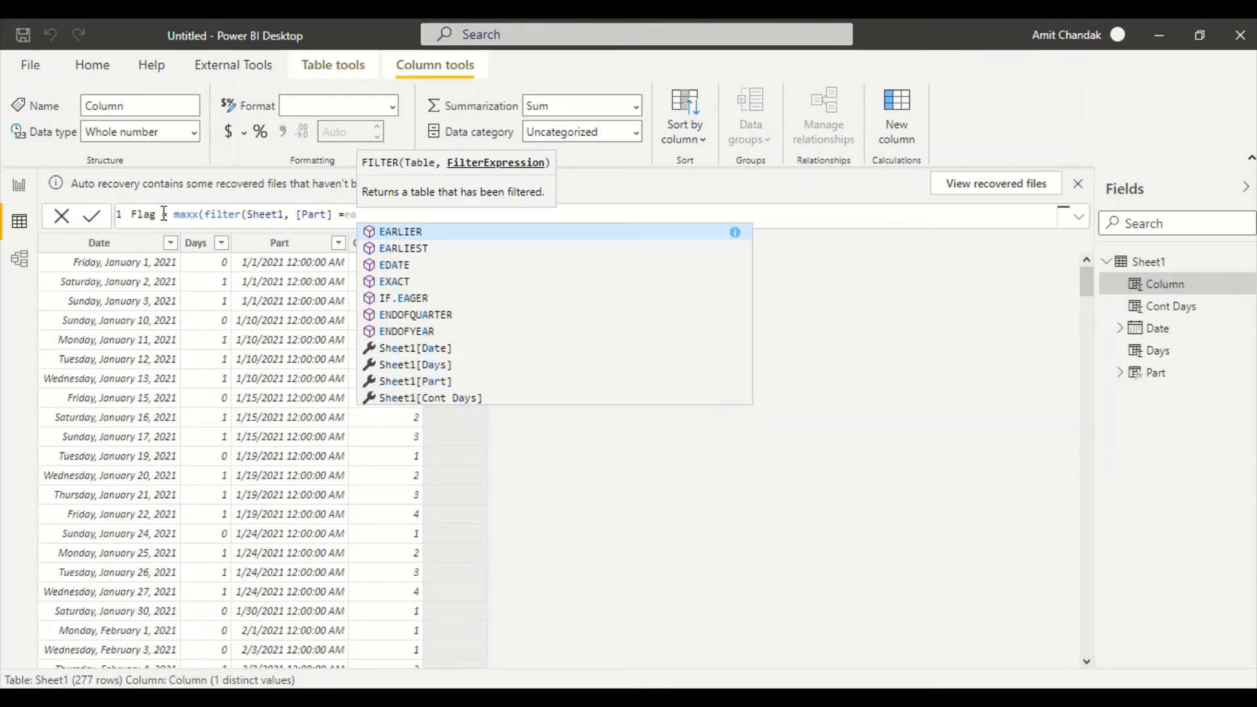
key("Tab")
type("[")
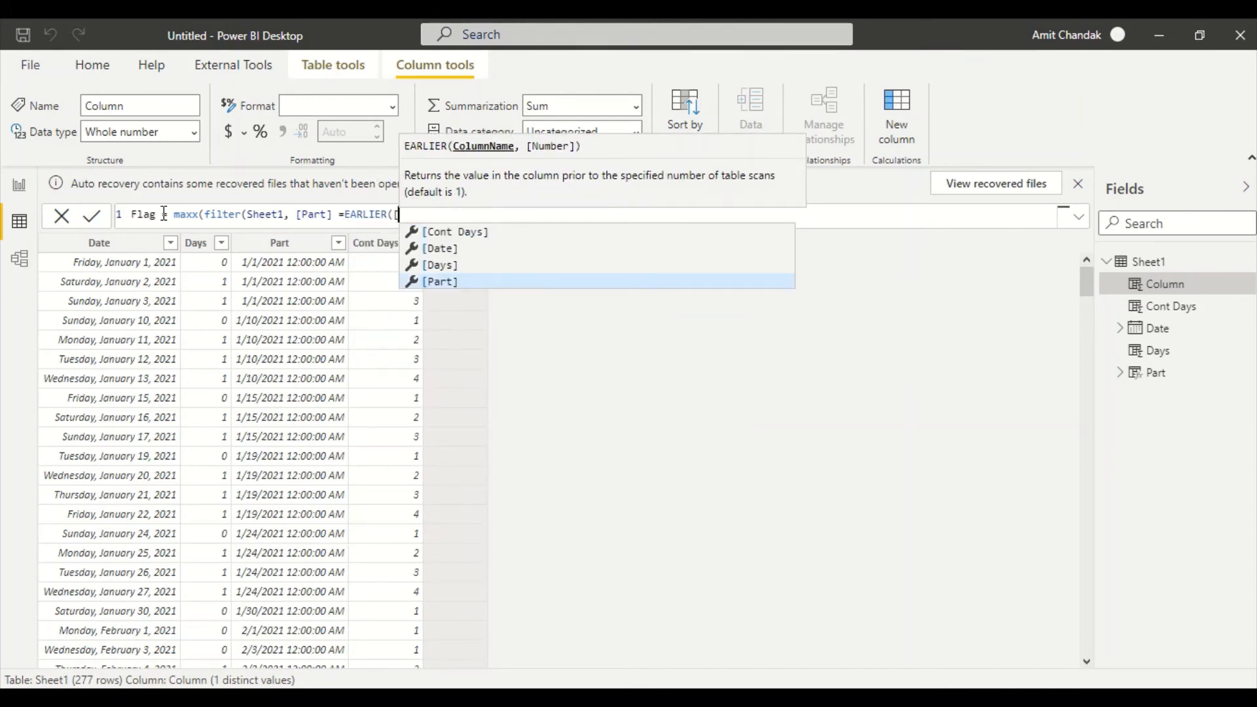
key("Tab")
type(")")
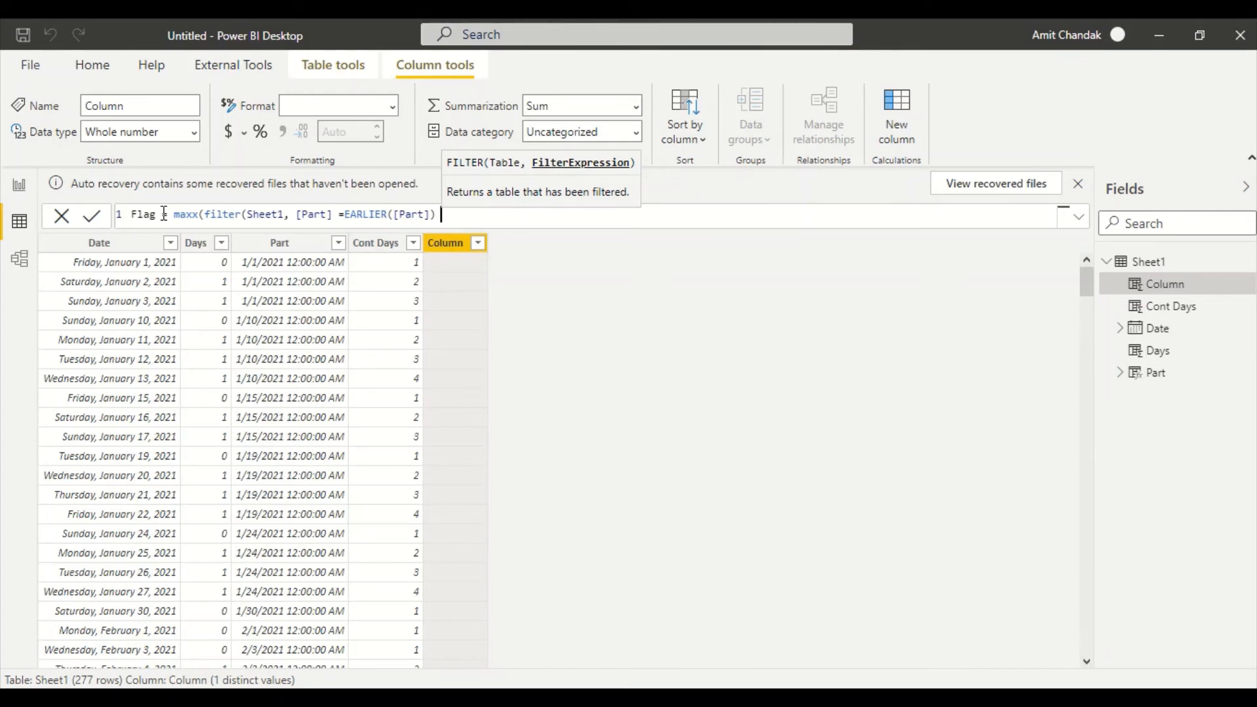
type(")")
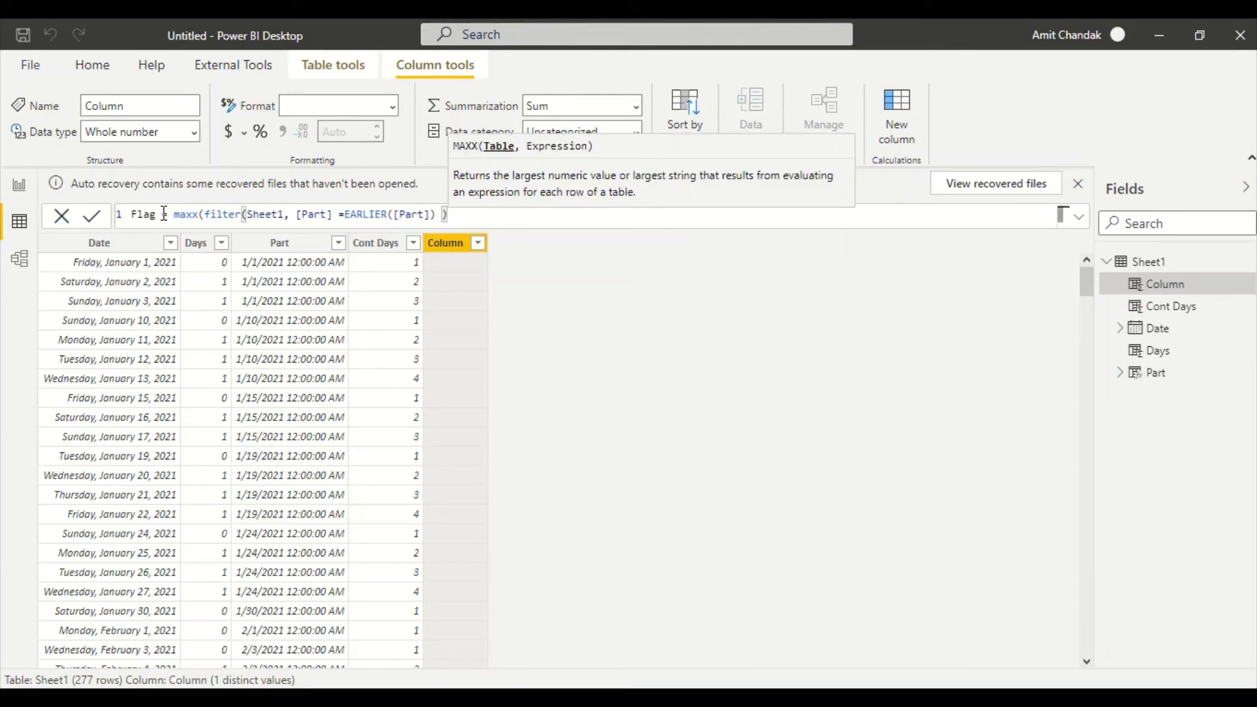
- Use [Cont Days] as the MAXX expression and commit the Flag formula
type(", [Co")
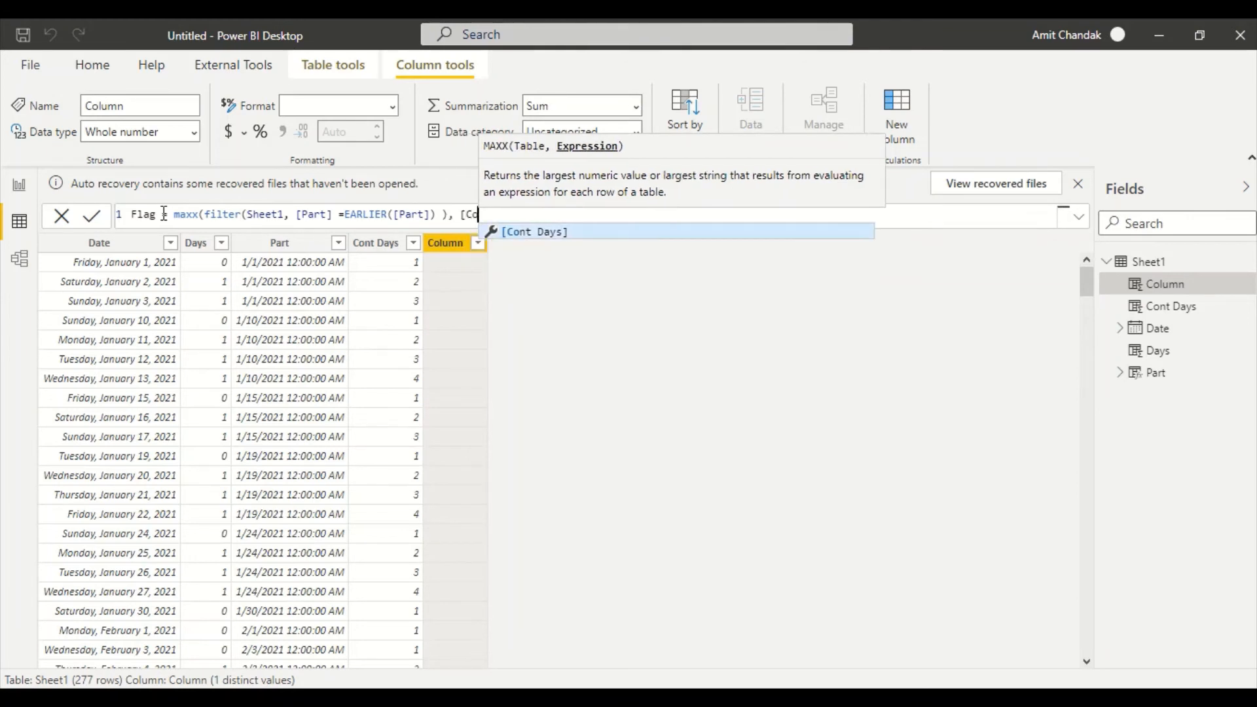
key("Tab")
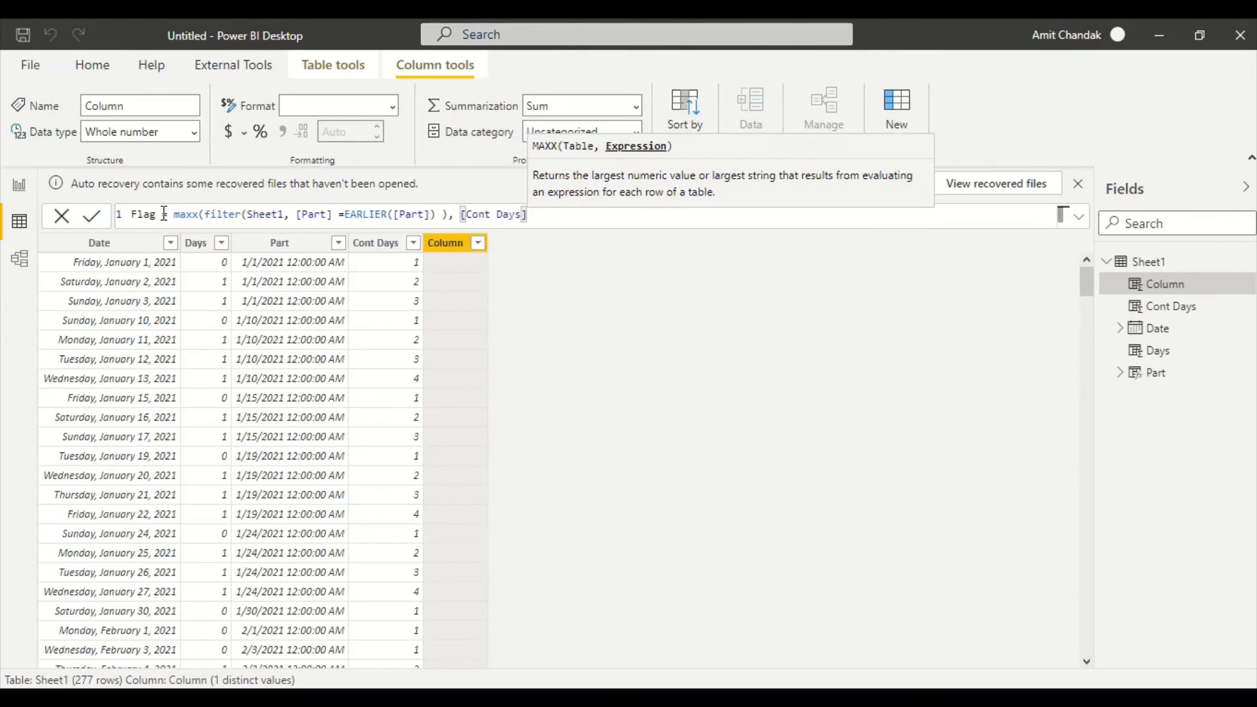
type(")")
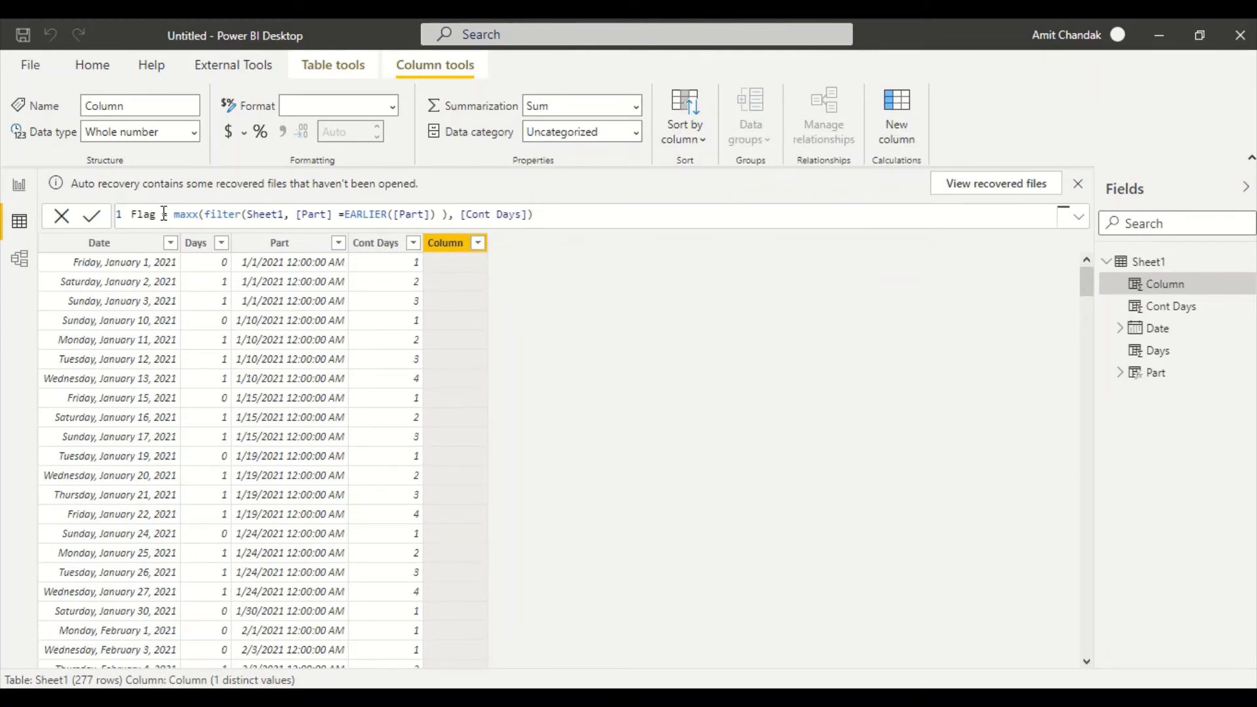
key("Return")
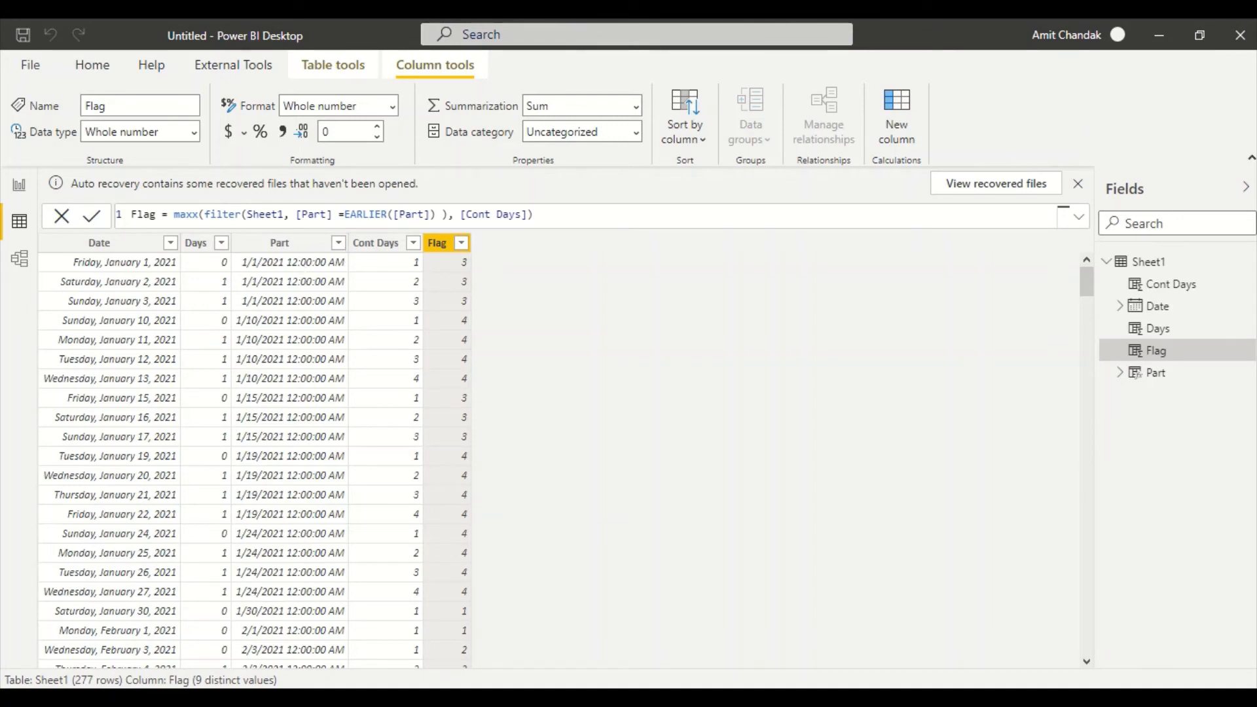
- Wrap the Flag formula's MAXX expression in an IF that tests >=2 and returns 1, otherwise BLANK()
left_click(175, 215)
type("if(")
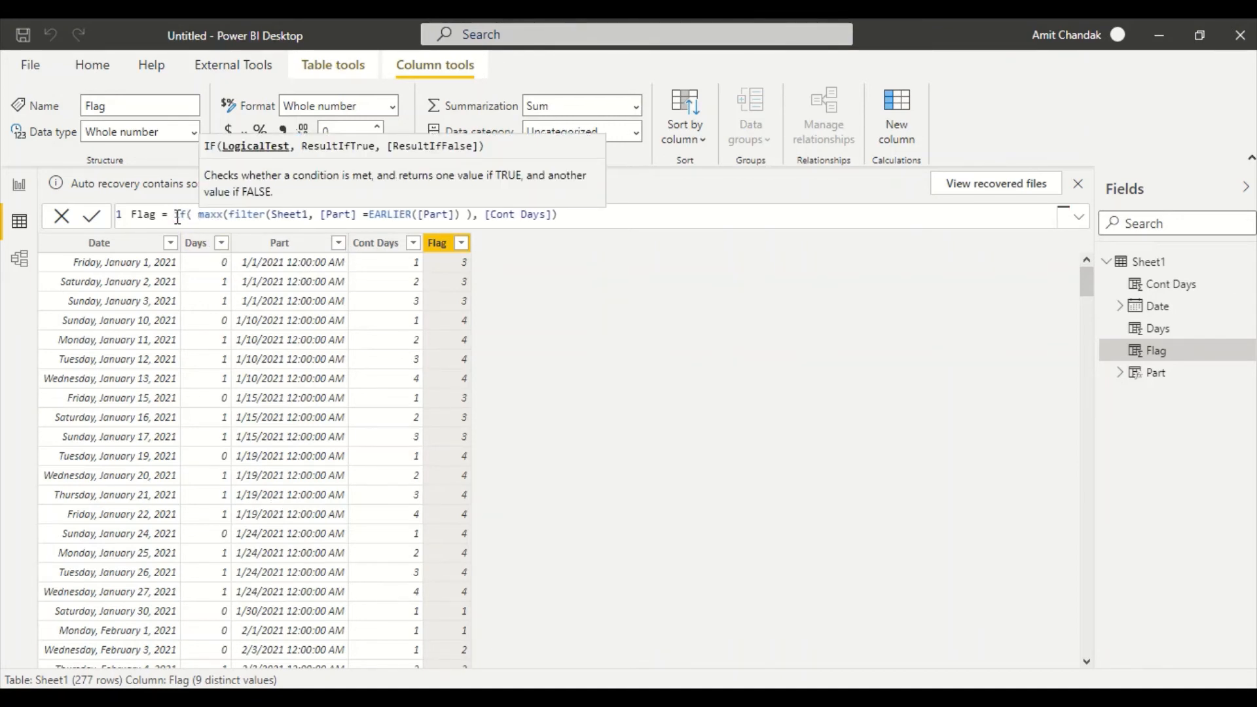
key("End")
type(">=")
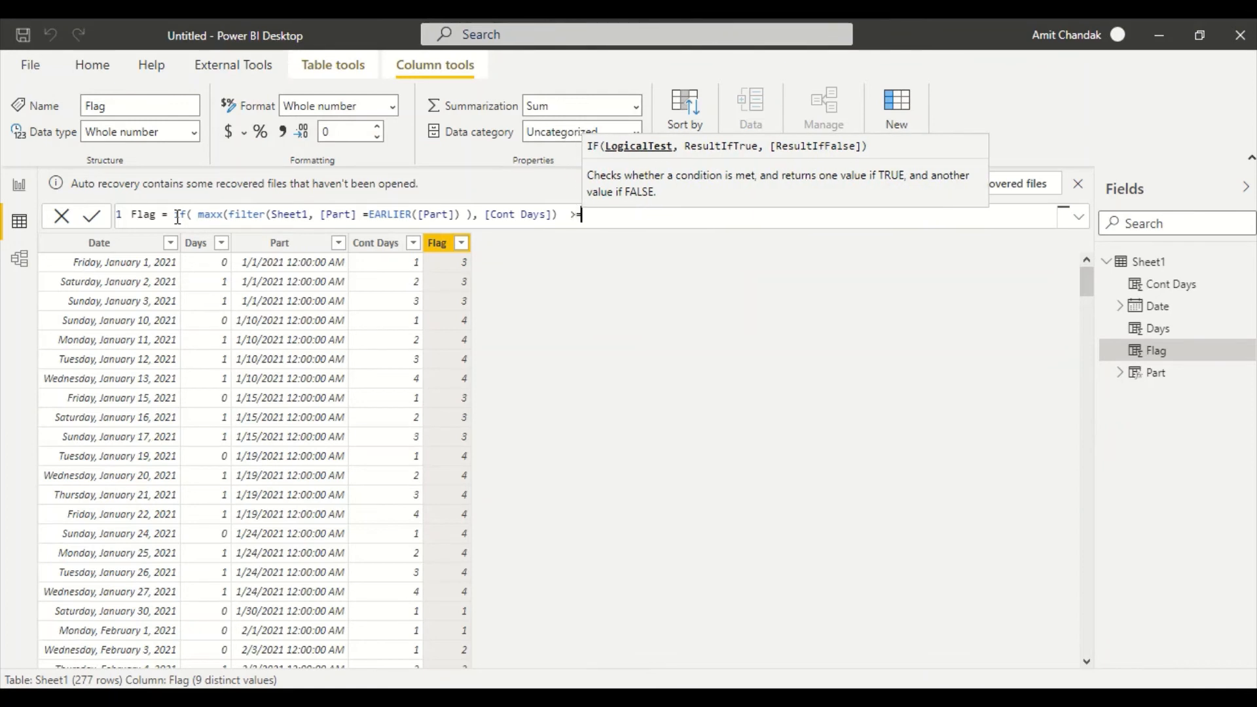
type("2 ,")
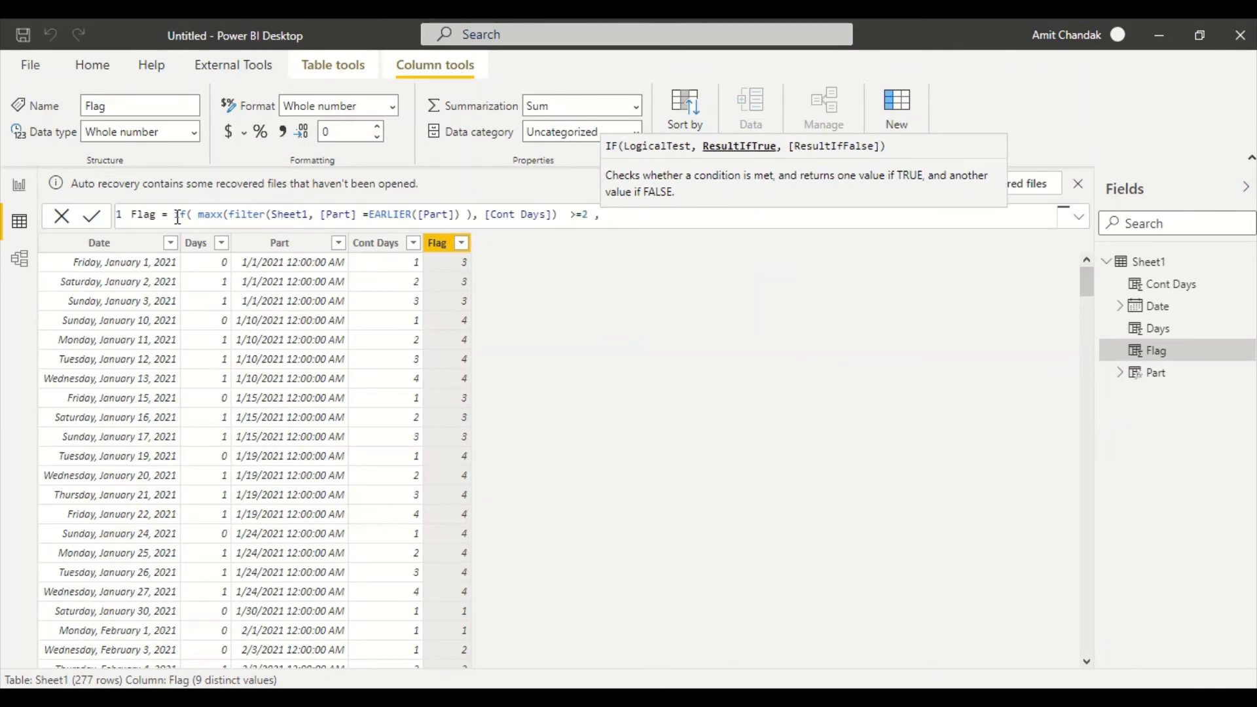
type("1, ")
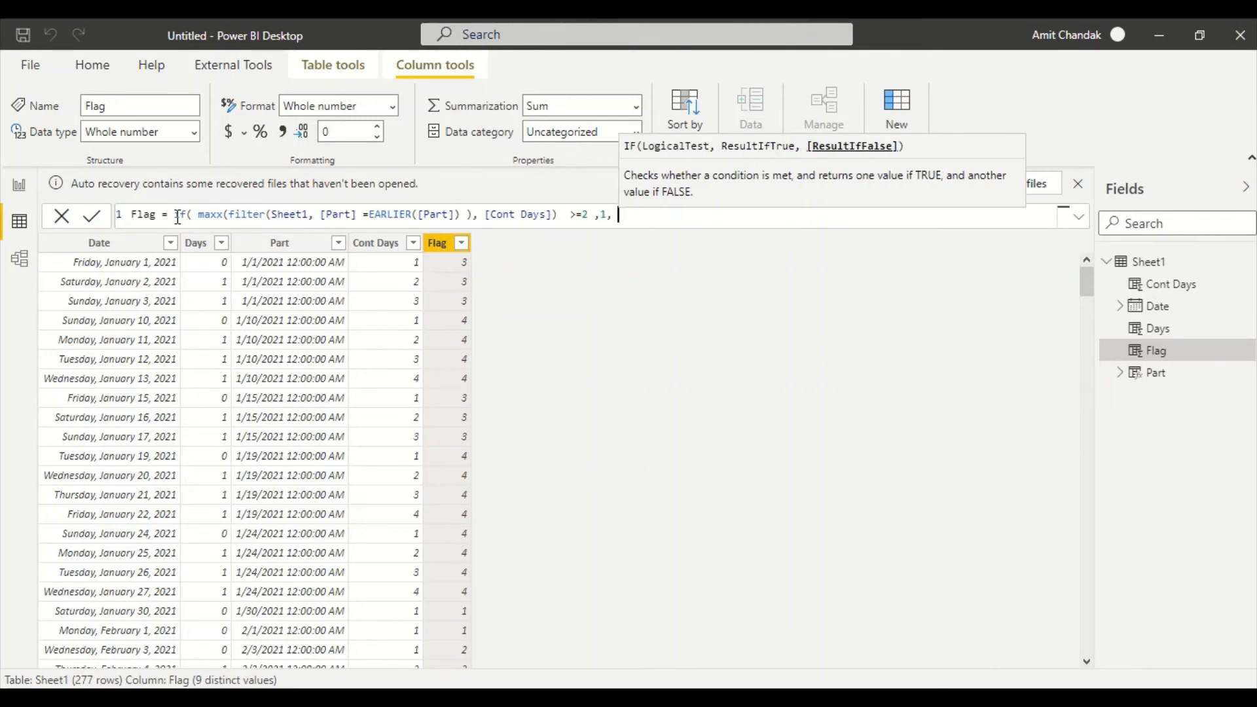
type("bl")
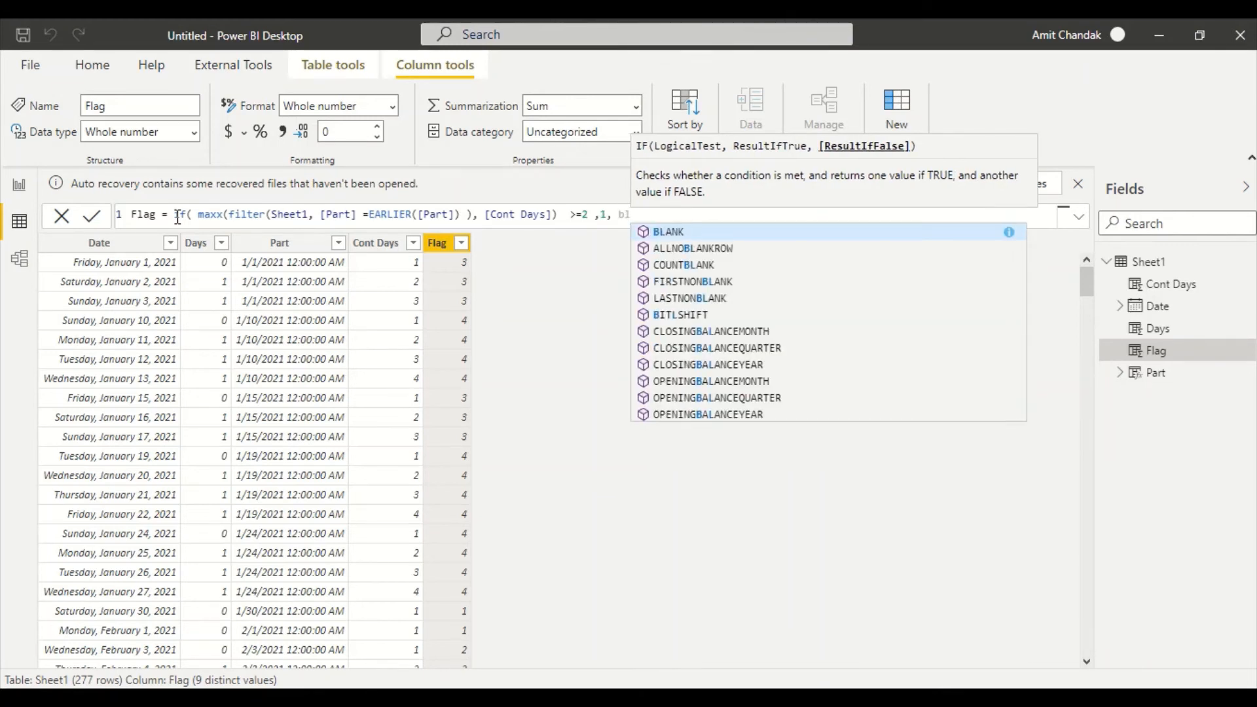
key("Tab")
type(")")
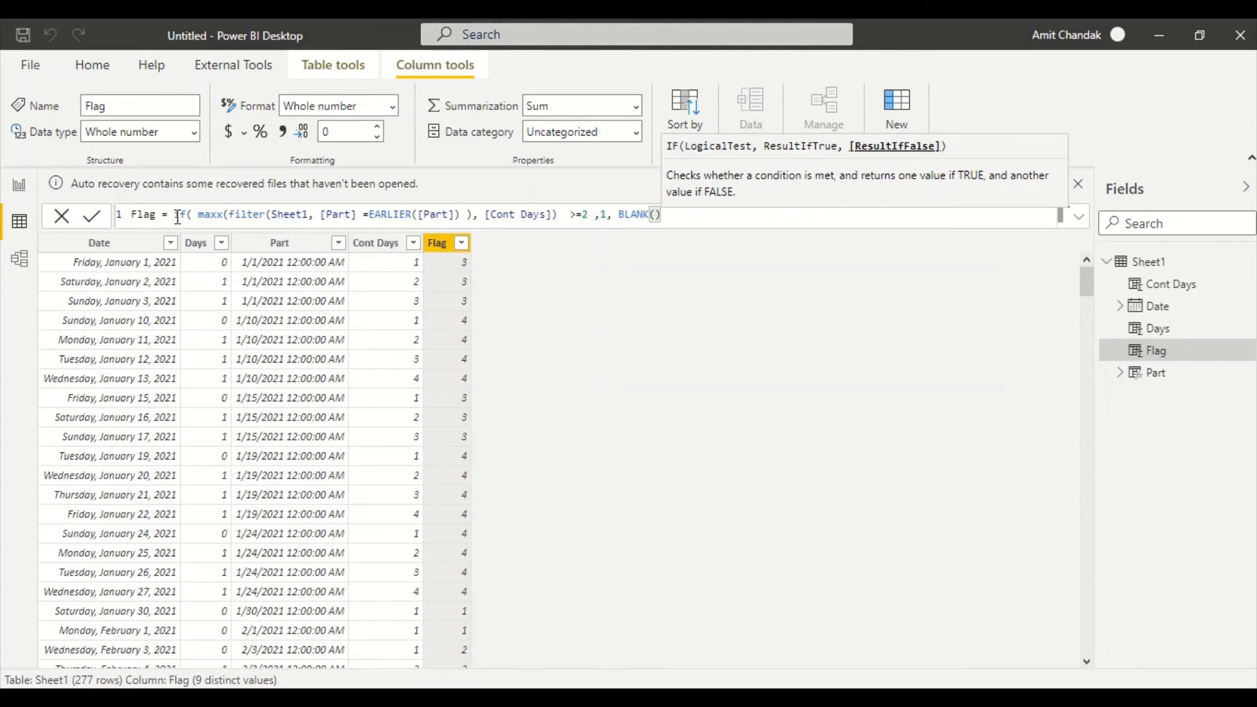
type(")")
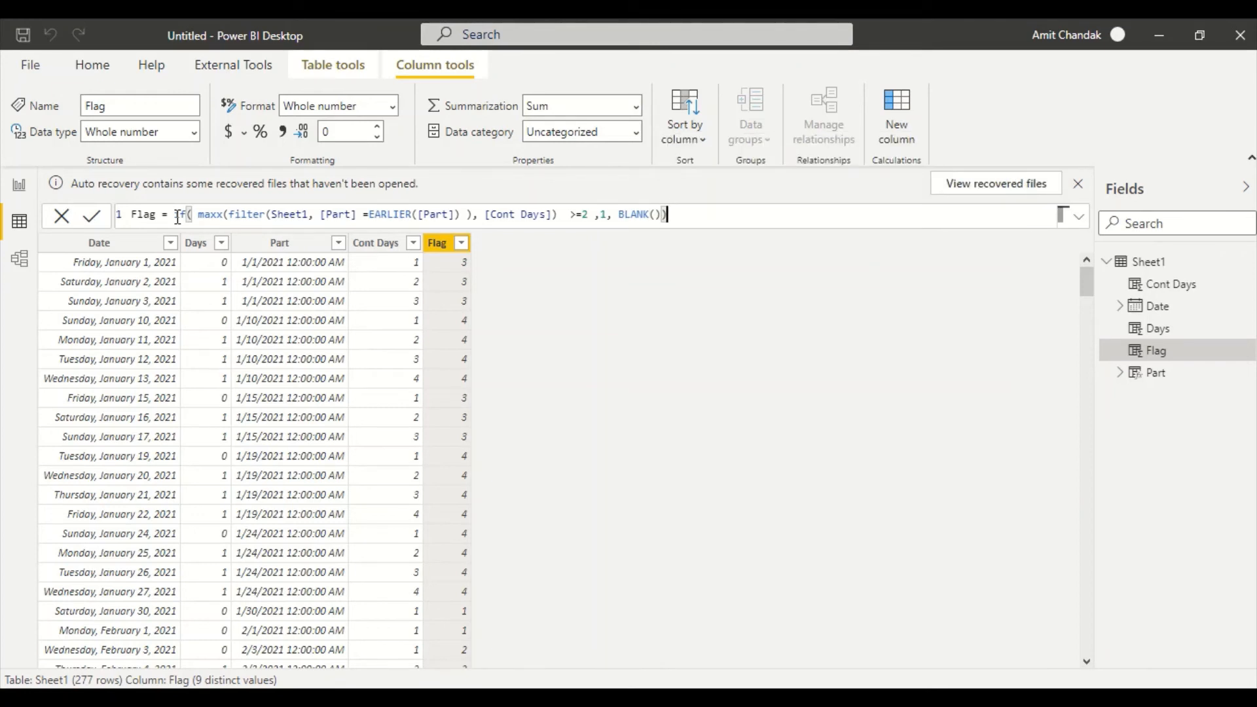
- Replace the IF's true result with [Cont Days], commit the Flag formula and check the values in the table
key("Left")
key("Left")
key("Left")
key("Left")
key("Left")
key("Left")
key("Left")
key("Left")
key("Left")
key("BackSpace")
type("[c")
key("Tab")
key("Right")
key("Right")
key("Right")
key("Right")
key("Right")
key("Right")
key("Right")
key("Right")
key("Right")
key("Right")
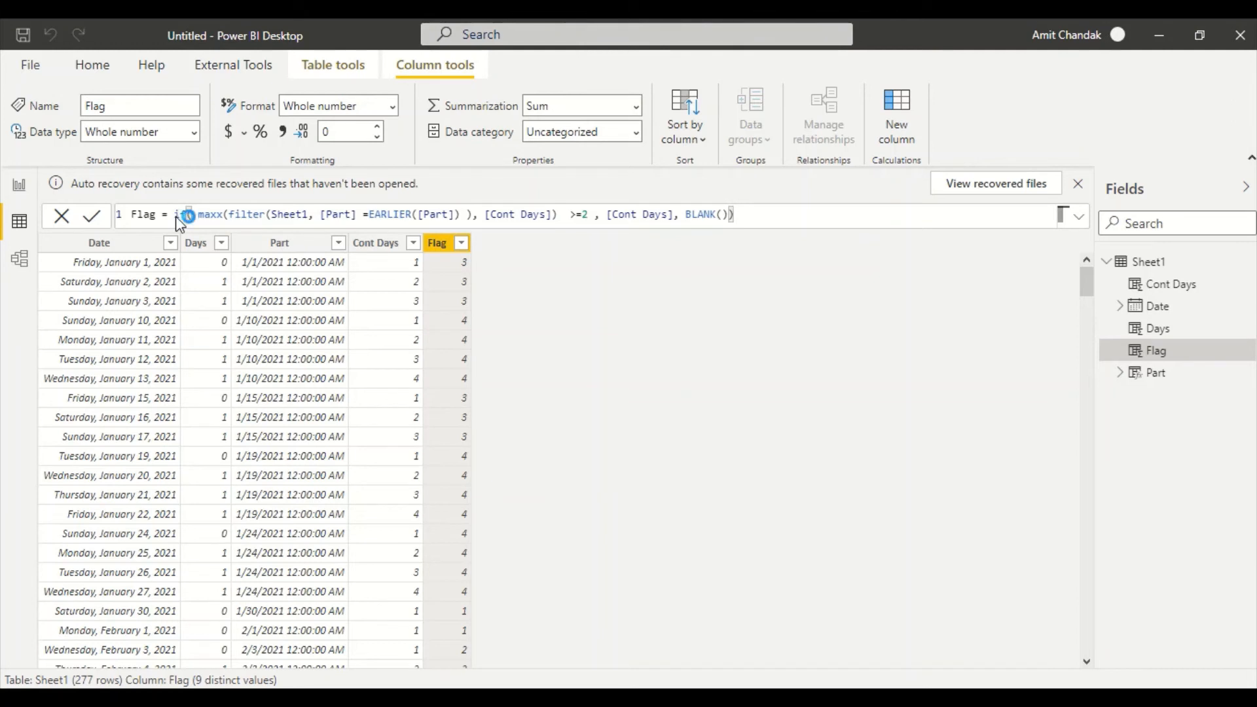
key("Return")
scroll(445, 391, "down", 3)
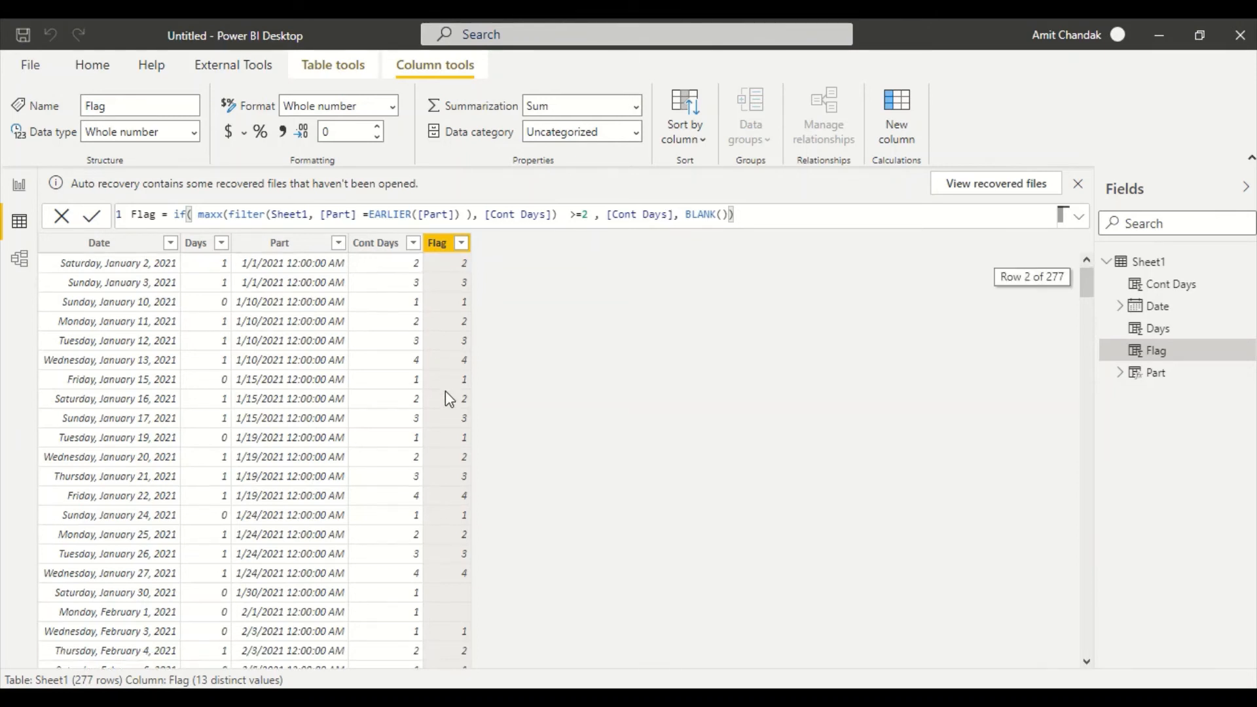
scroll(457, 379, "up", 3)
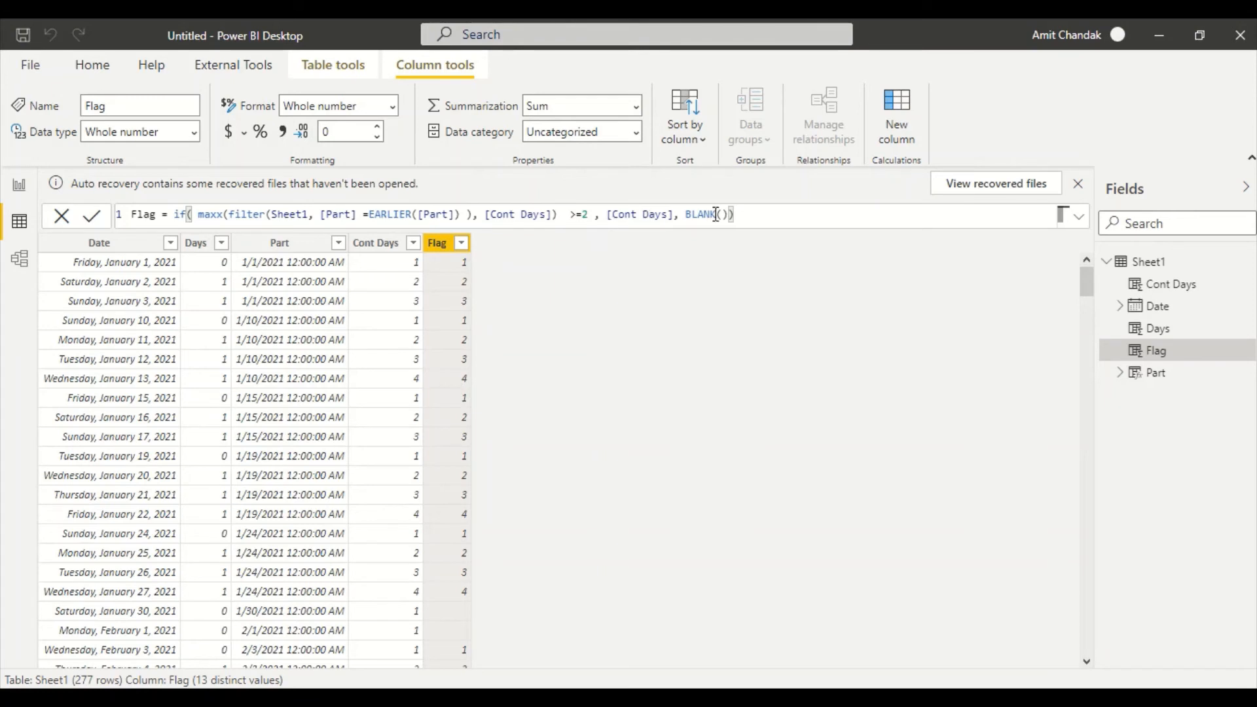
- Move the MAXX expression out of the IF into a variable _1 declared at the start of the Flag formula
left_click_drag(678, 218, 607, 218)
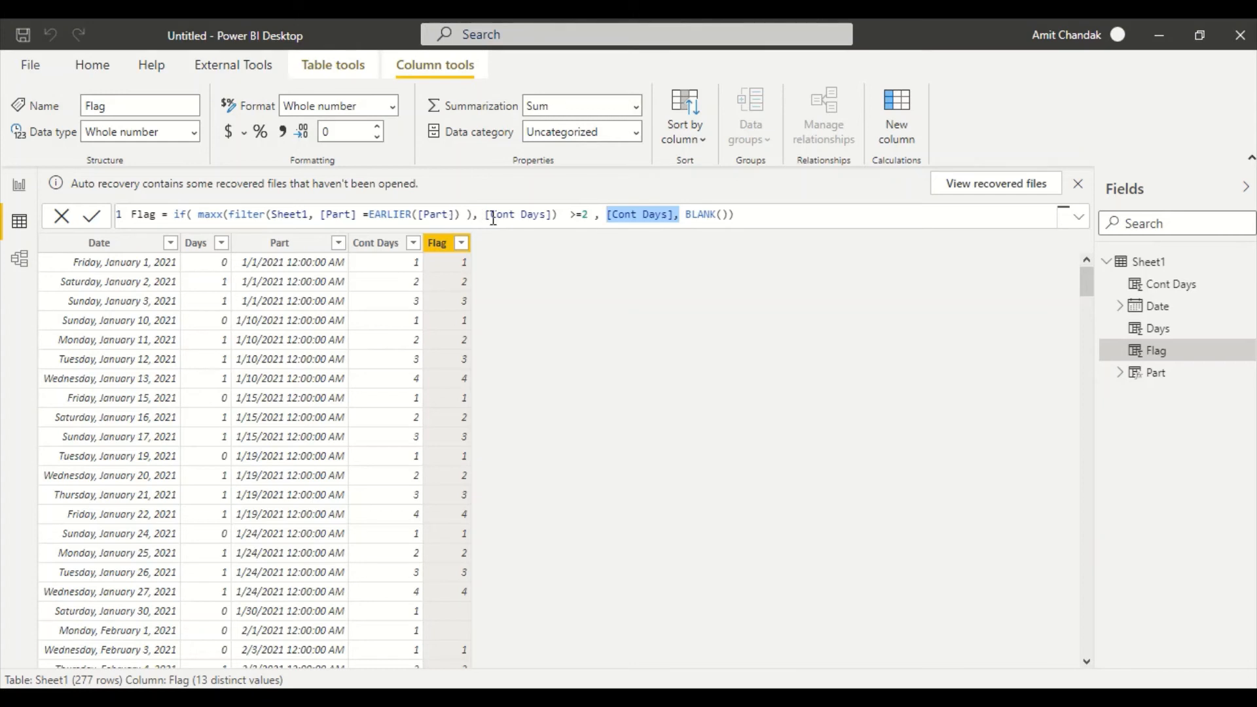
left_click(563, 214)
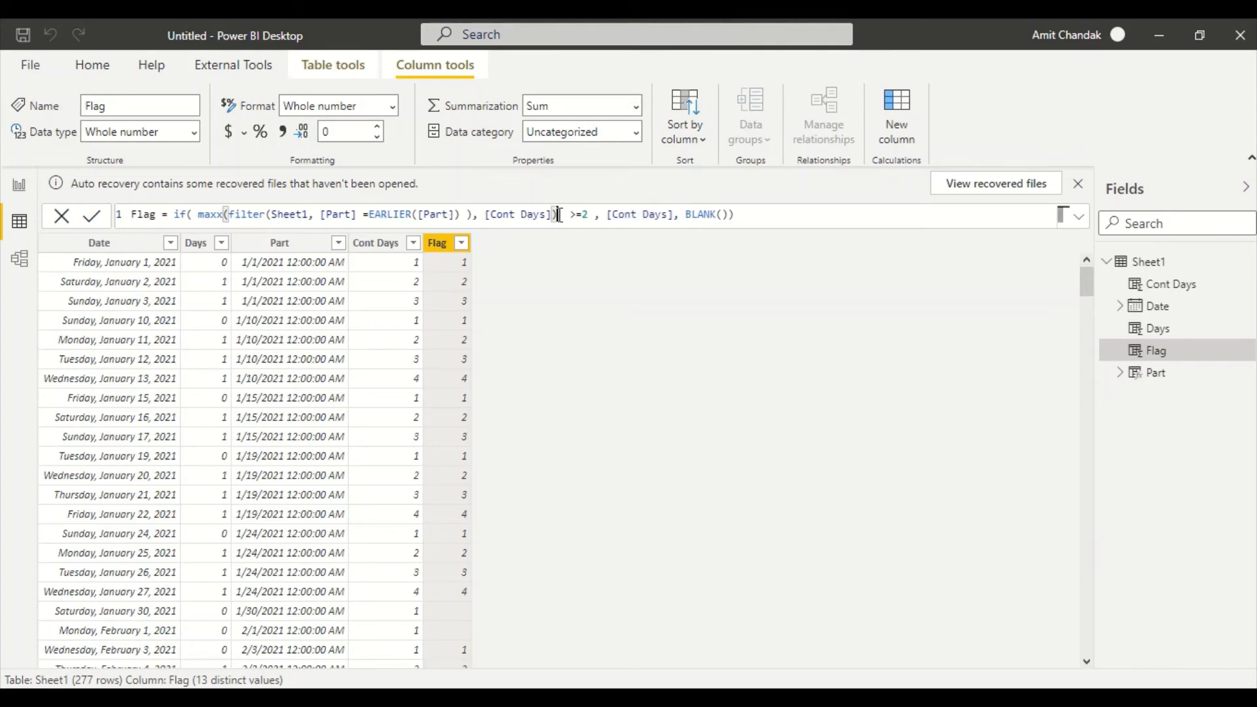
left_click_drag(558, 215, 200, 215)
key("ctrl+c")
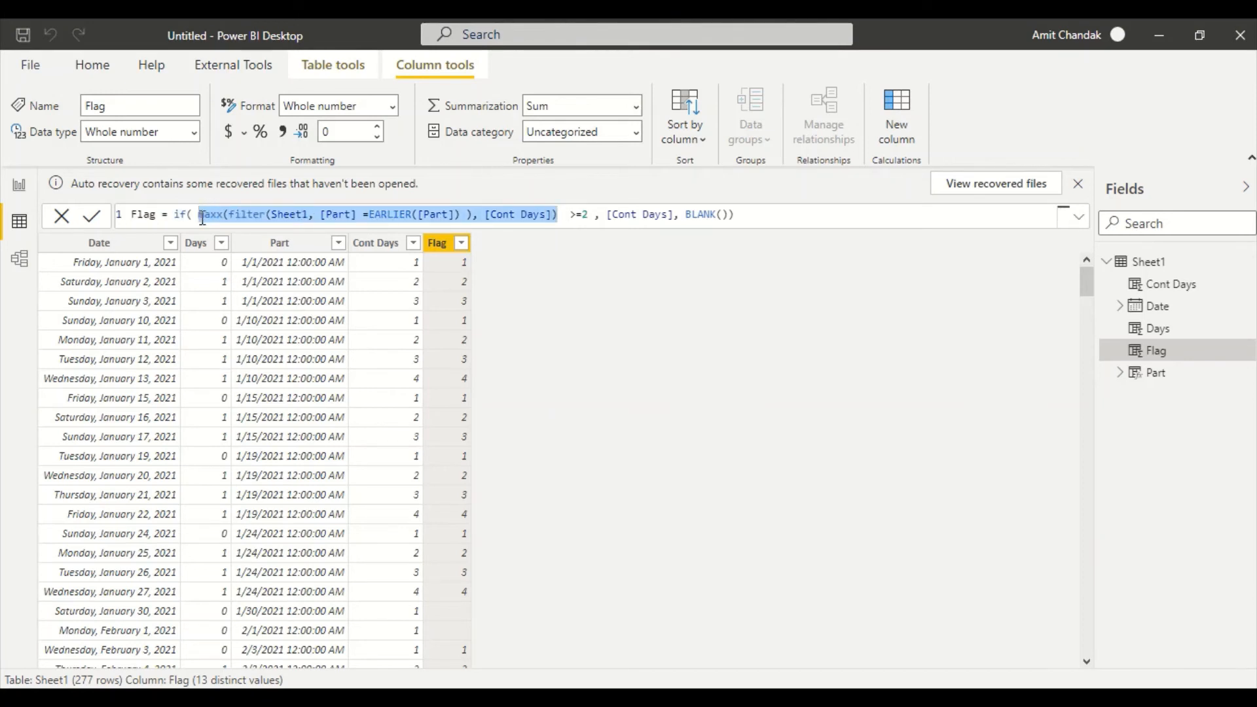
key("BackSpace")
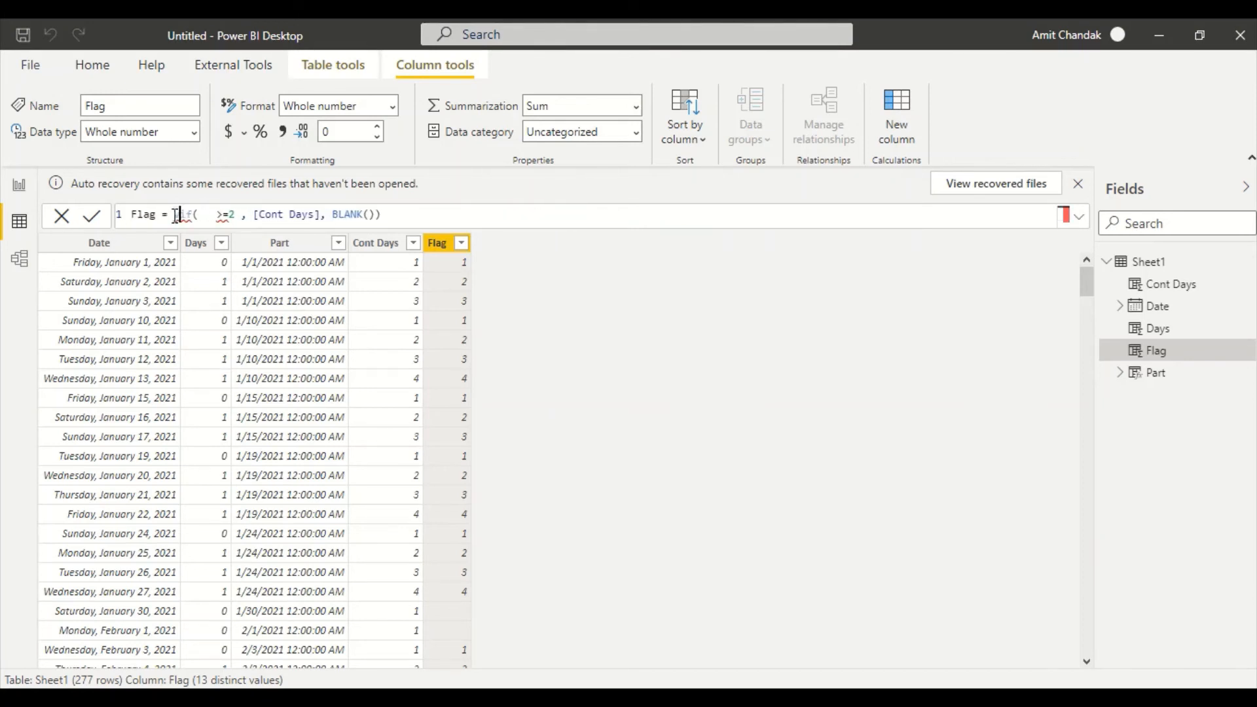
left_click(176, 215)
type("var _1 ")
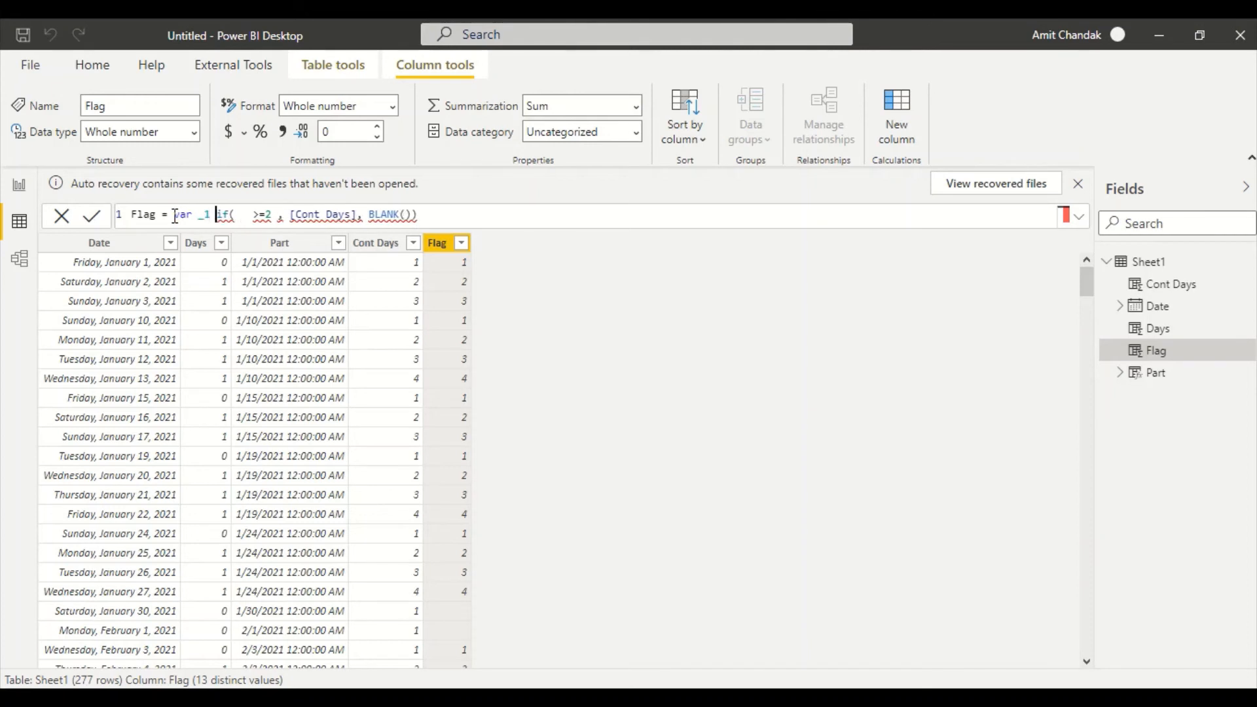
type("=")
key("ctrl+v")
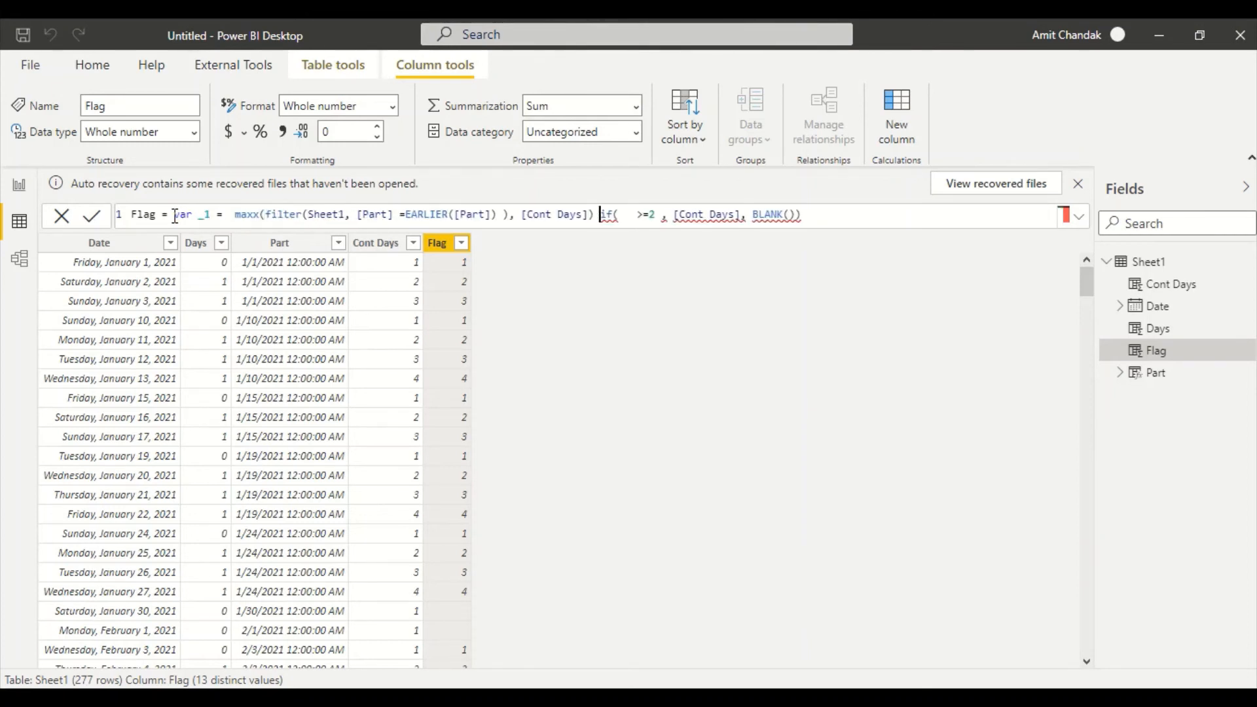
- Add return on its own line before the IF and use _1 as the value compared with >=2
key("shift+Return")
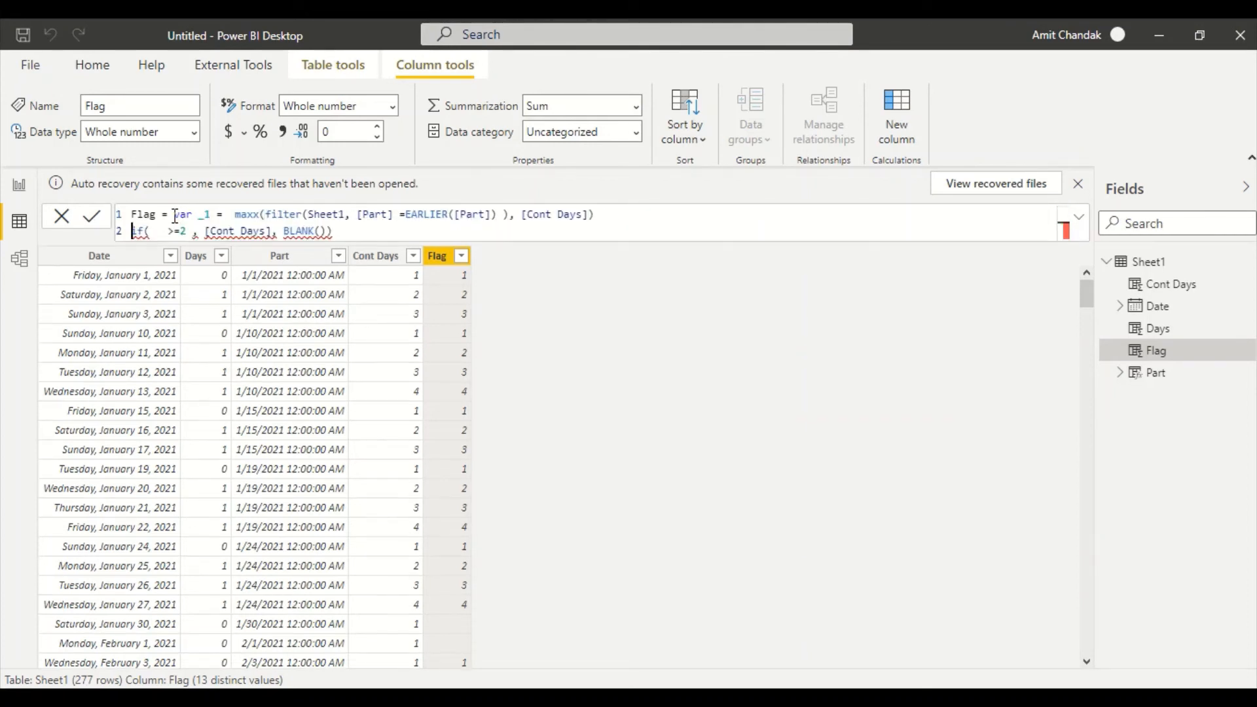
type("return")
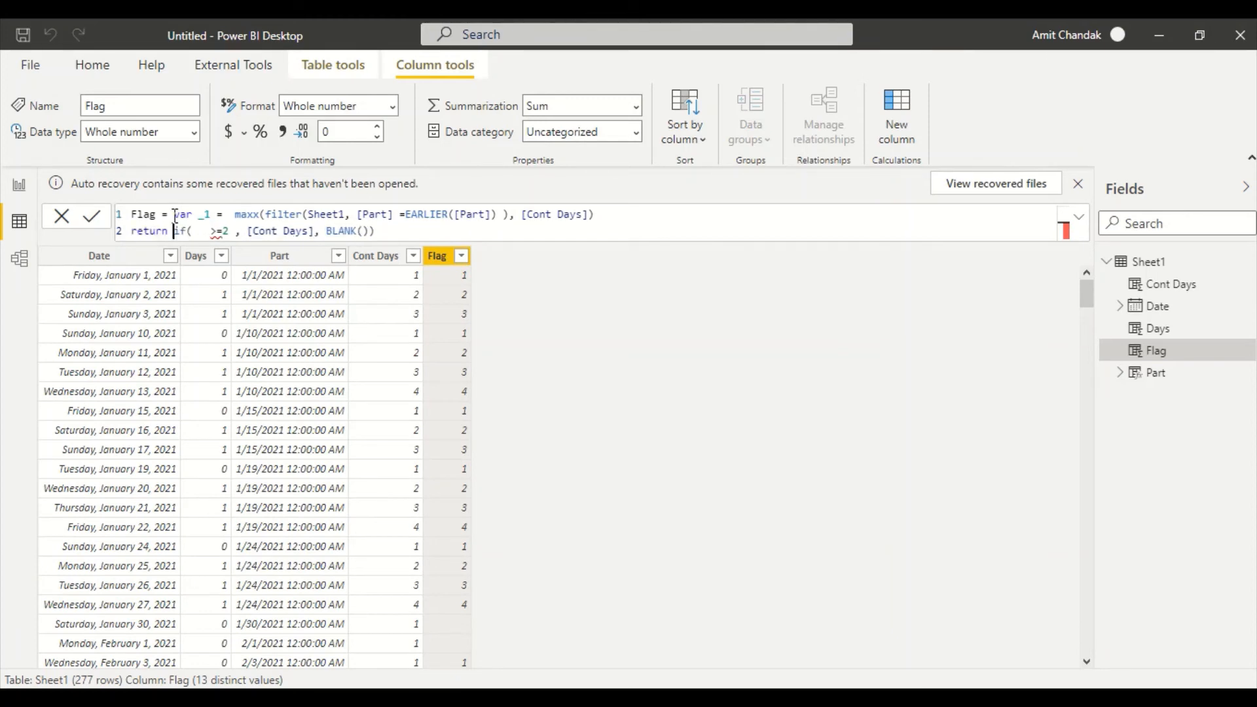
key("shift+Return")
key("Right")
key("Right")
key("Right")
key("Right")
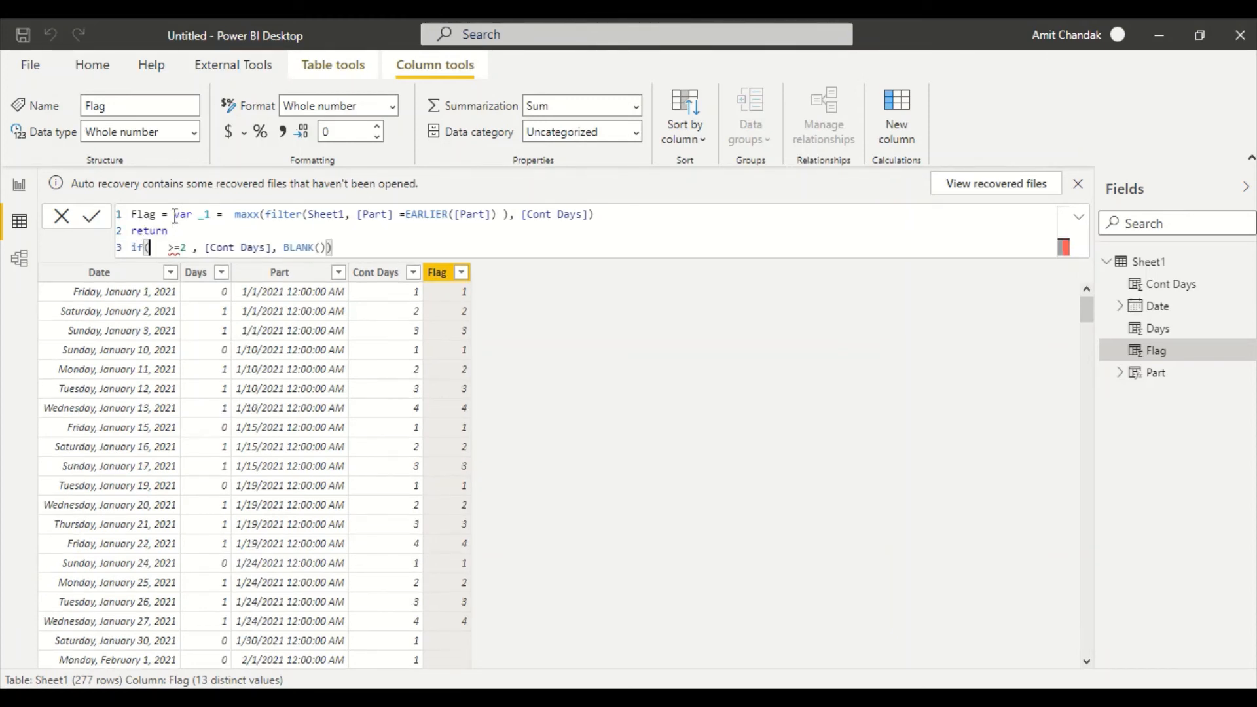
type("_1")
key("Right")
key("Right")
key("Right")
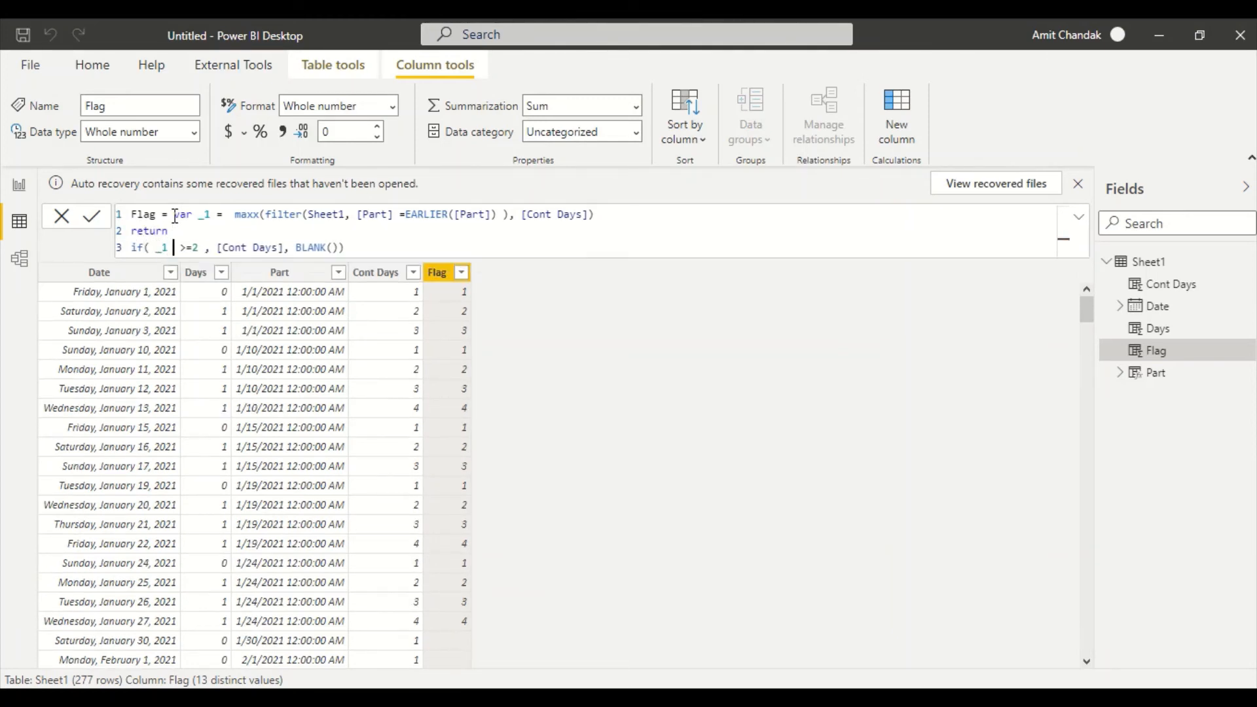
- Replace [Cont Days] with _1 as the IF's true result and commit the Flag formula
key("Right")
key("Right")
key("Right")
key("Right")
key("Right")
key("Right")
key("Right")
key("Right")
key("Right")
key("Right")
key("Right")
key("Right")
key("Right")
key("Right")
key("Left")
key("Left")
key("BackSpace")
key("BackSpace")
key("BackSpace")
key("BackSpace")
key("BackSpace")
key("BackSpace")
key("BackSpace")
key("BackSpace")
key("BackSpace")
key("BackSpace")
key("BackSpace")
type("_1")
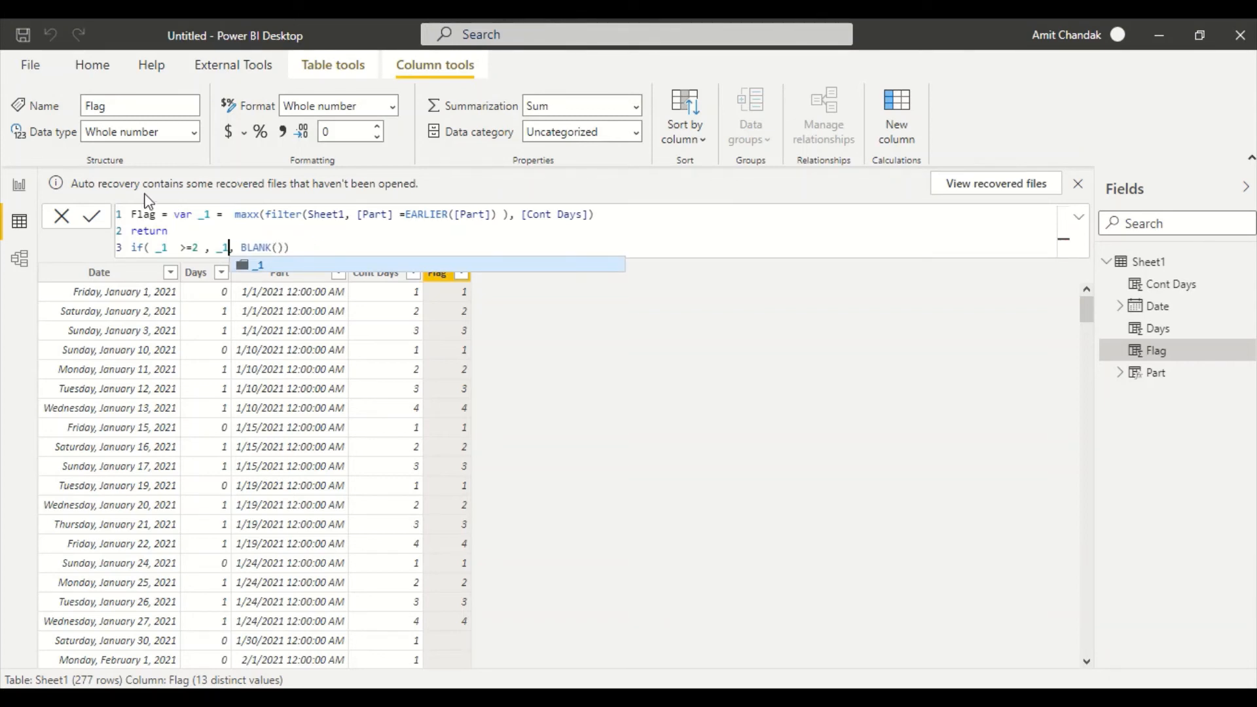
left_click(422, 333)
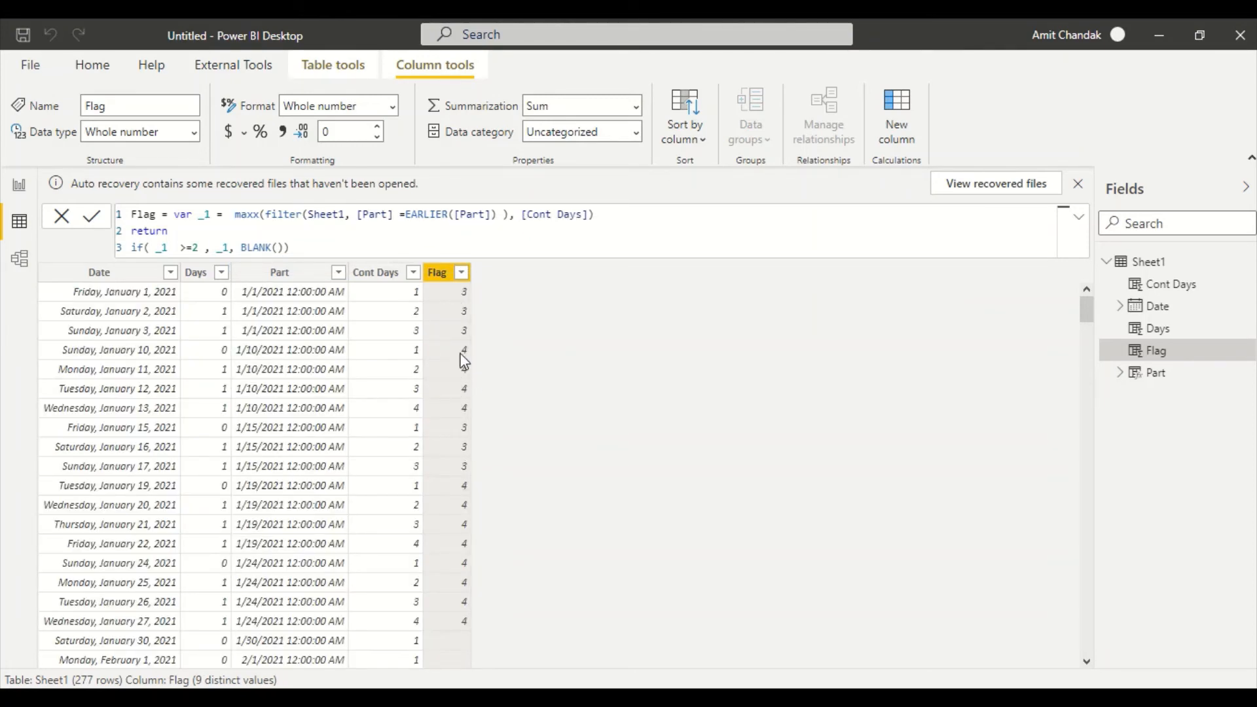
- Create an enlarged table visual of the Date field on the report page, showing plain Date instead of Date Hierarchy
left_click(19, 185)
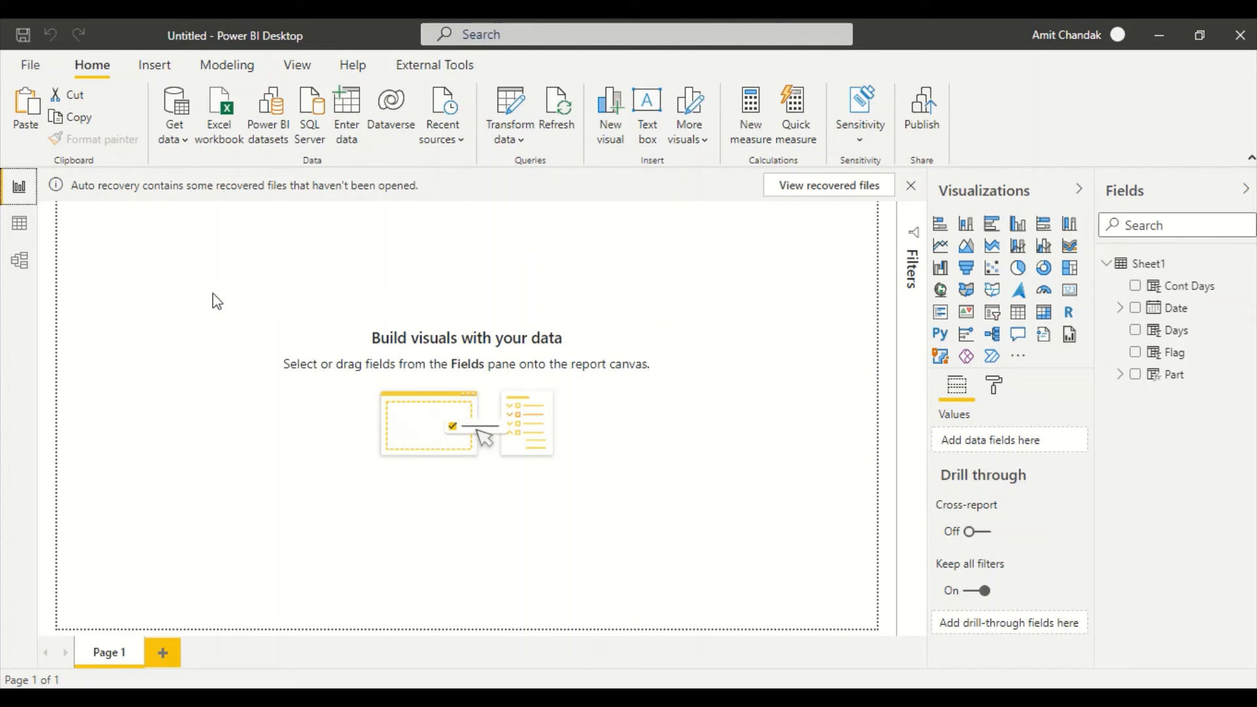
left_click_drag(1165, 307, 321, 304)
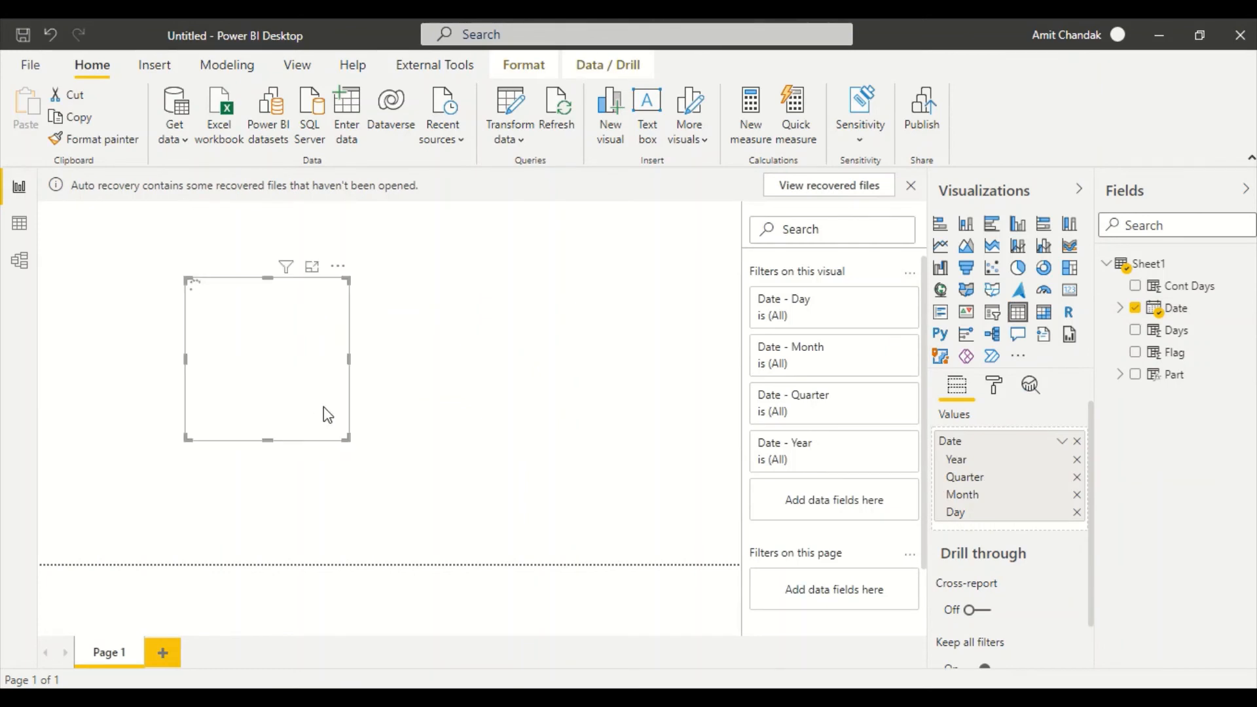
left_click_drag(349, 438, 467, 510)
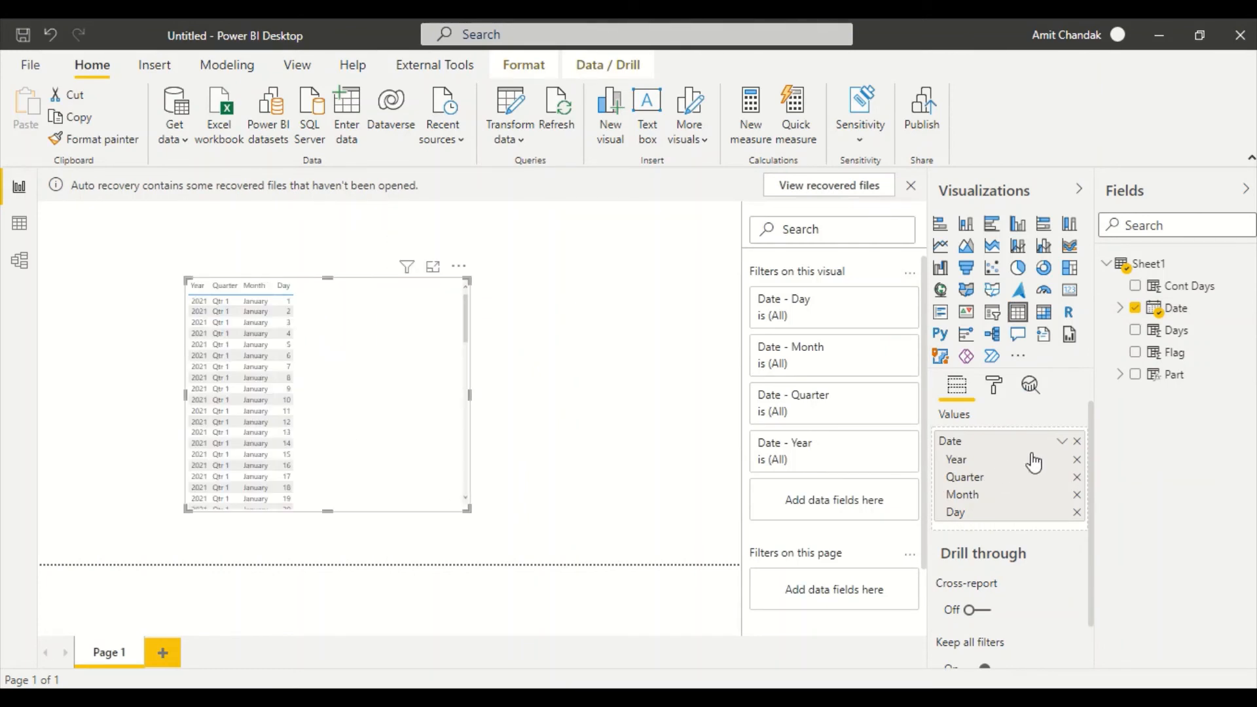
left_click(1062, 440)
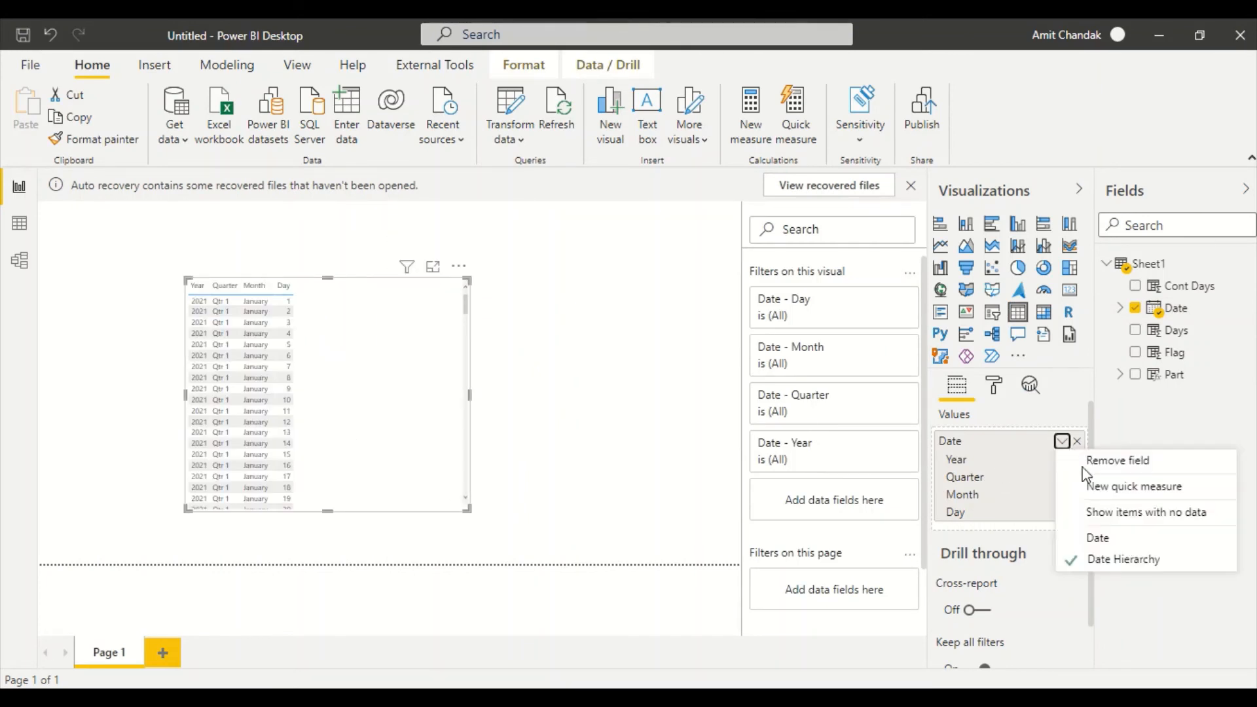
left_click(1116, 539)
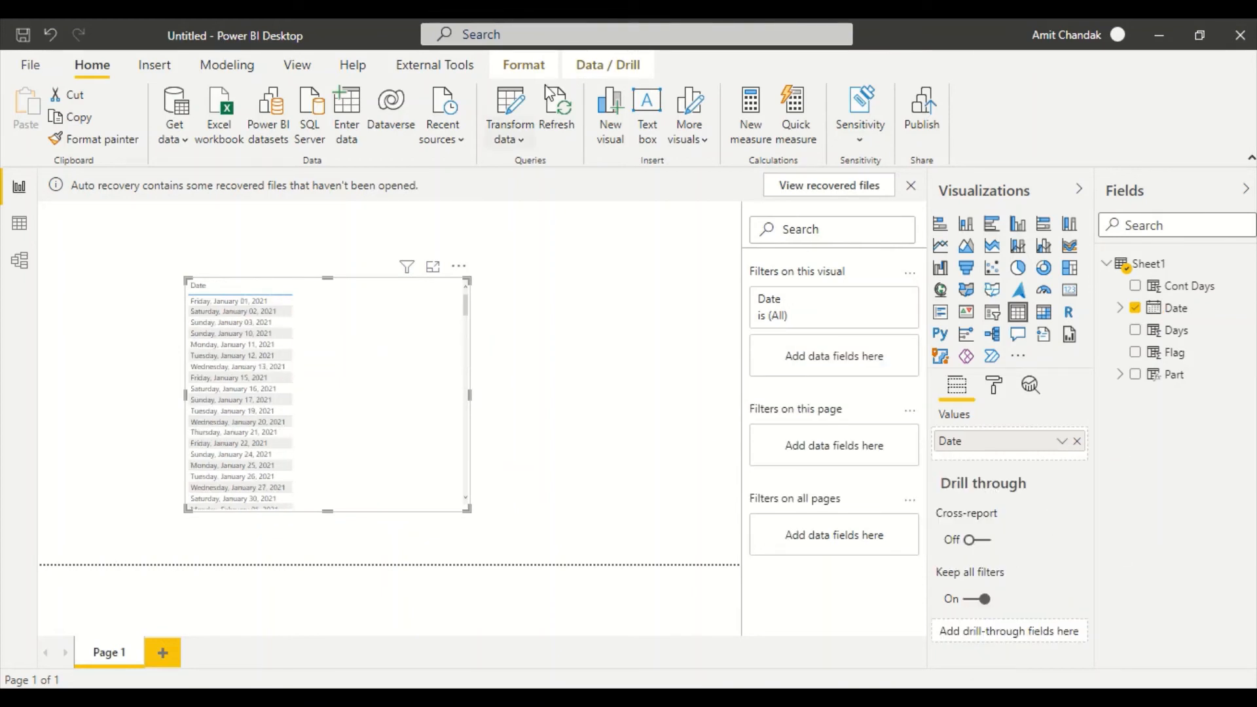
- Set the table visual's grid text size to 17 pt and add the Flag field to the table
left_click(994, 387)
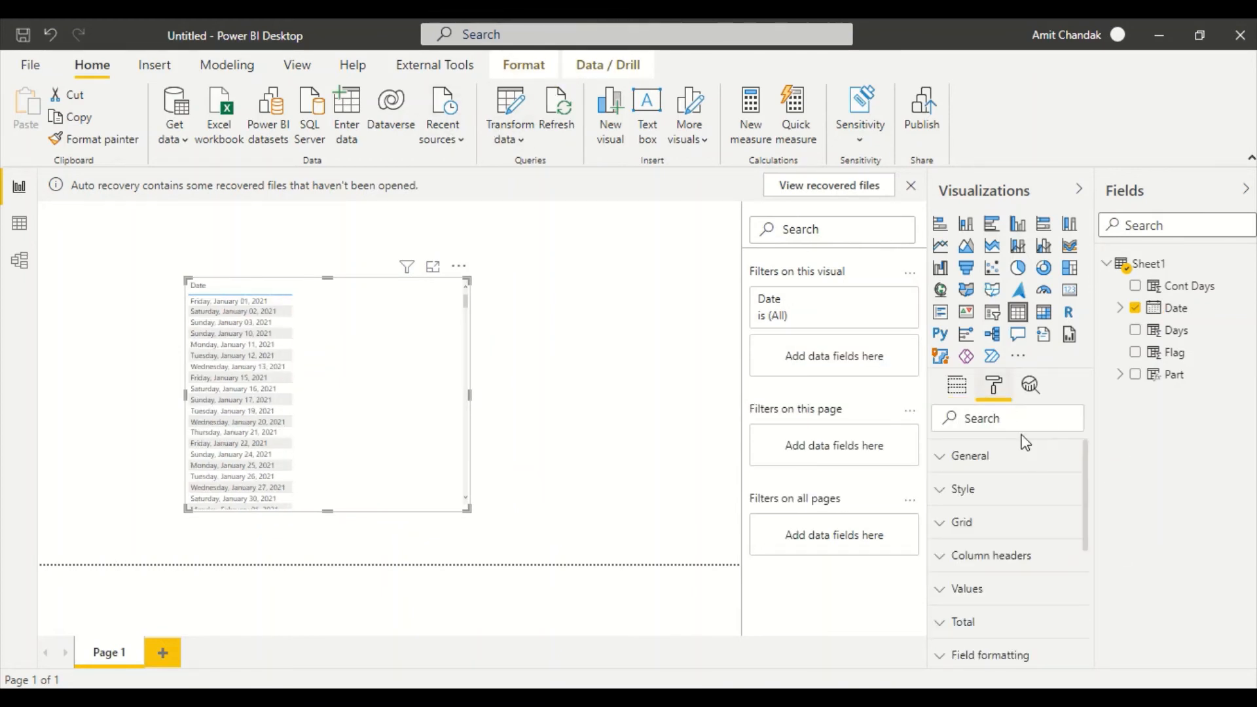
type("Size")
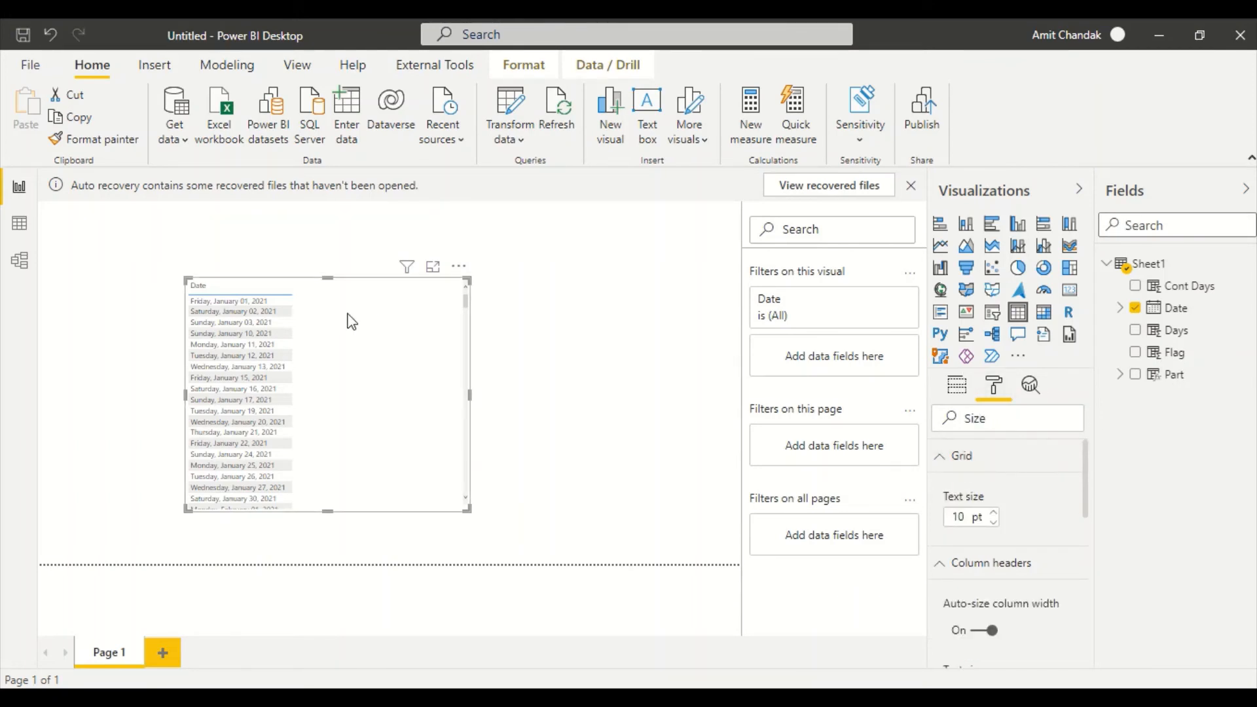
left_click(994, 512)
left_click(994, 513)
left_click(994, 513)
left_click(994, 513)
left_click(993, 514)
left_click(993, 514)
left_click(993, 514)
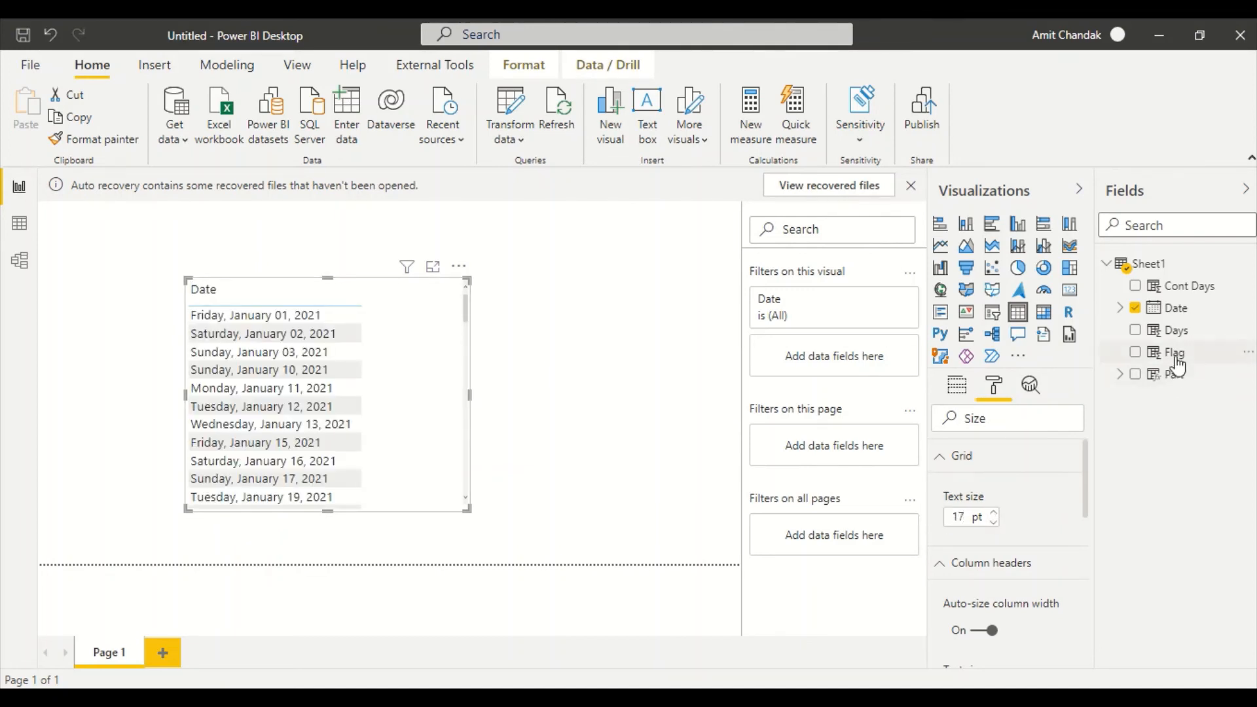
left_click_drag(1174, 354, 404, 368)
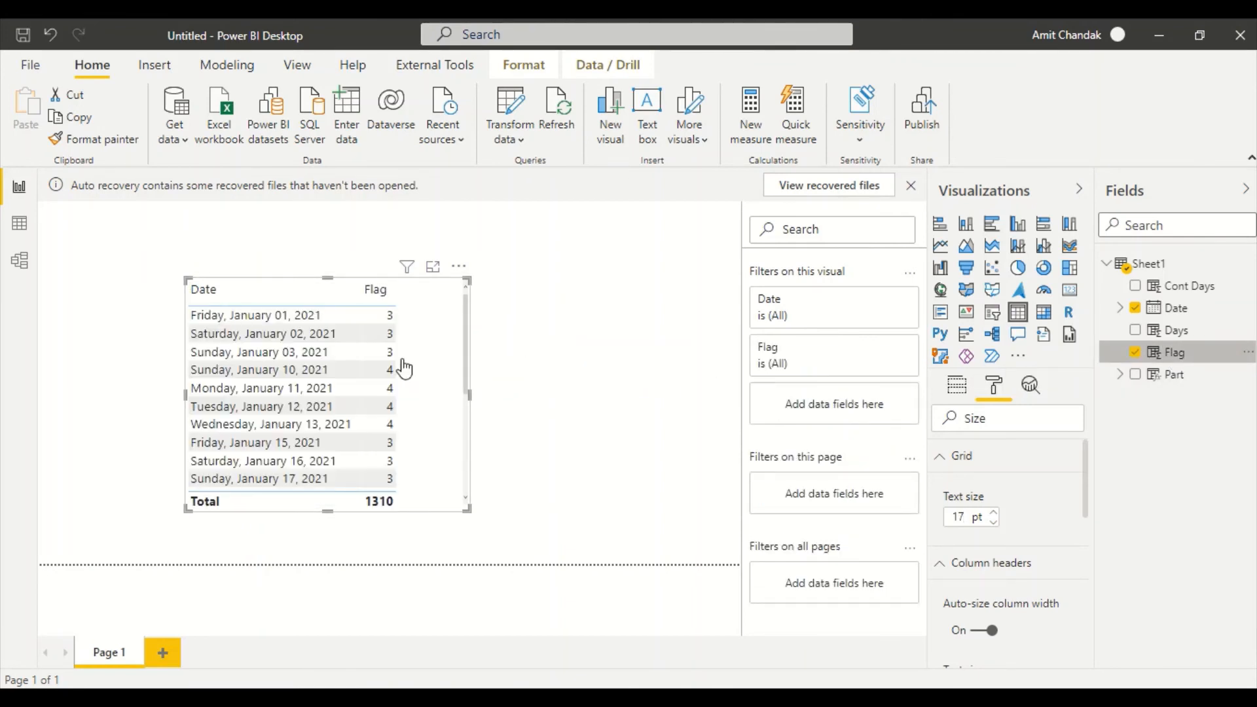
- Add a Flag slicer in the empty area beside the table visual and set its style to List
left_click_drag(1187, 362, 598, 275)
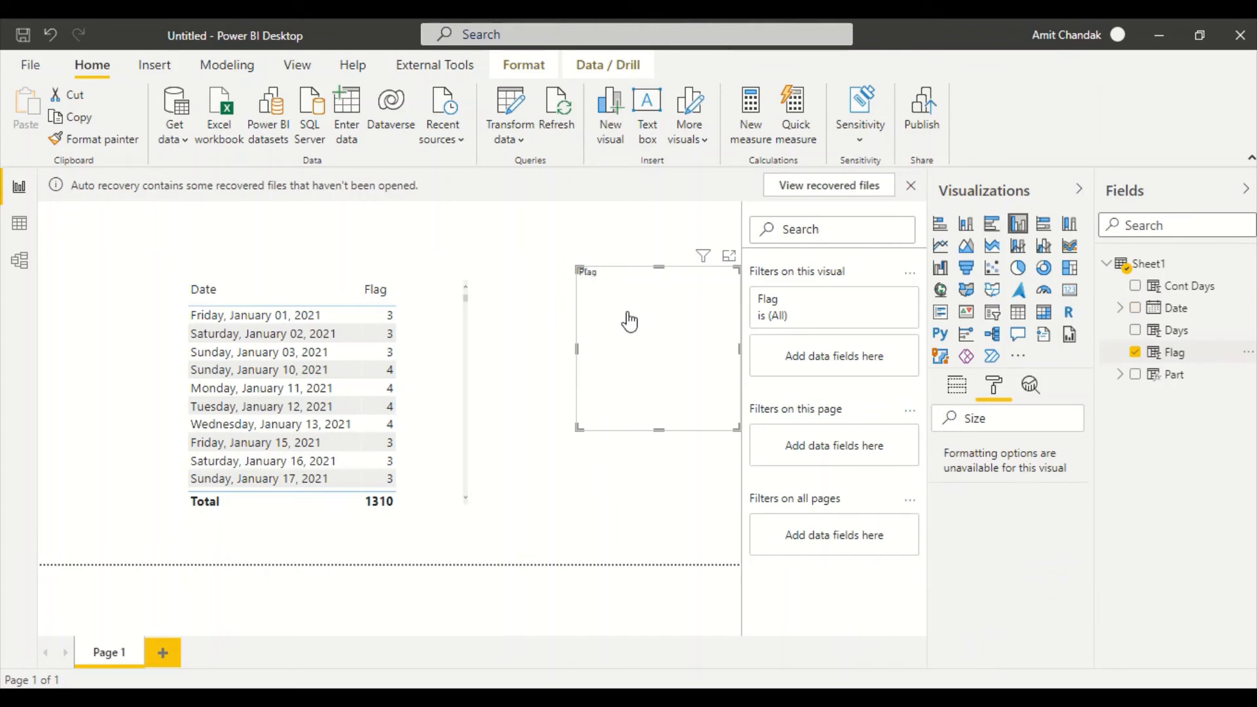
left_click(993, 314)
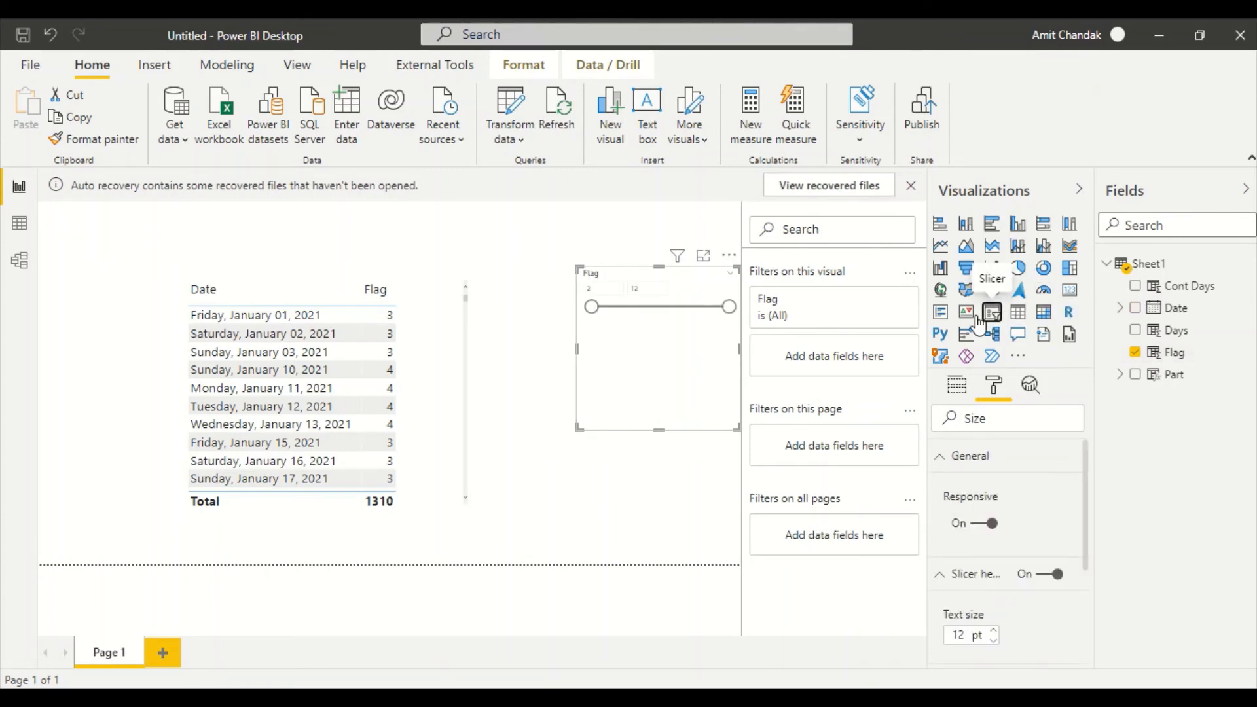
left_click(730, 275)
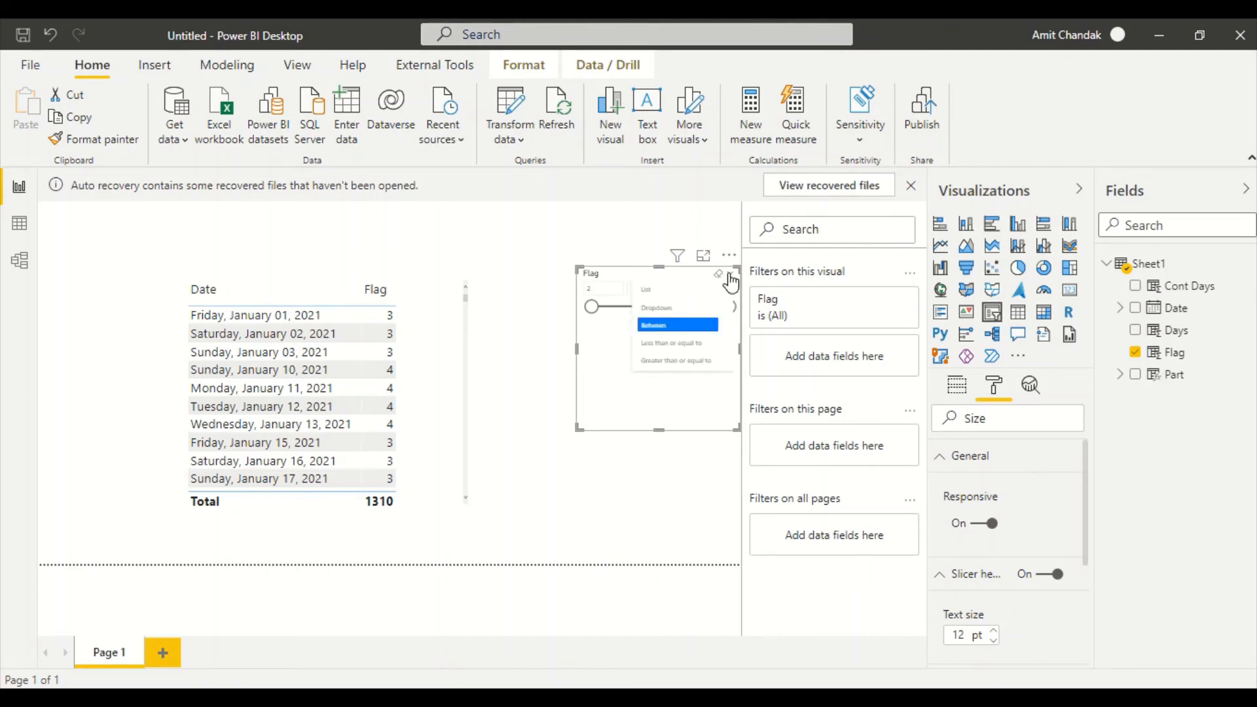
left_click(673, 307)
left_click(731, 277)
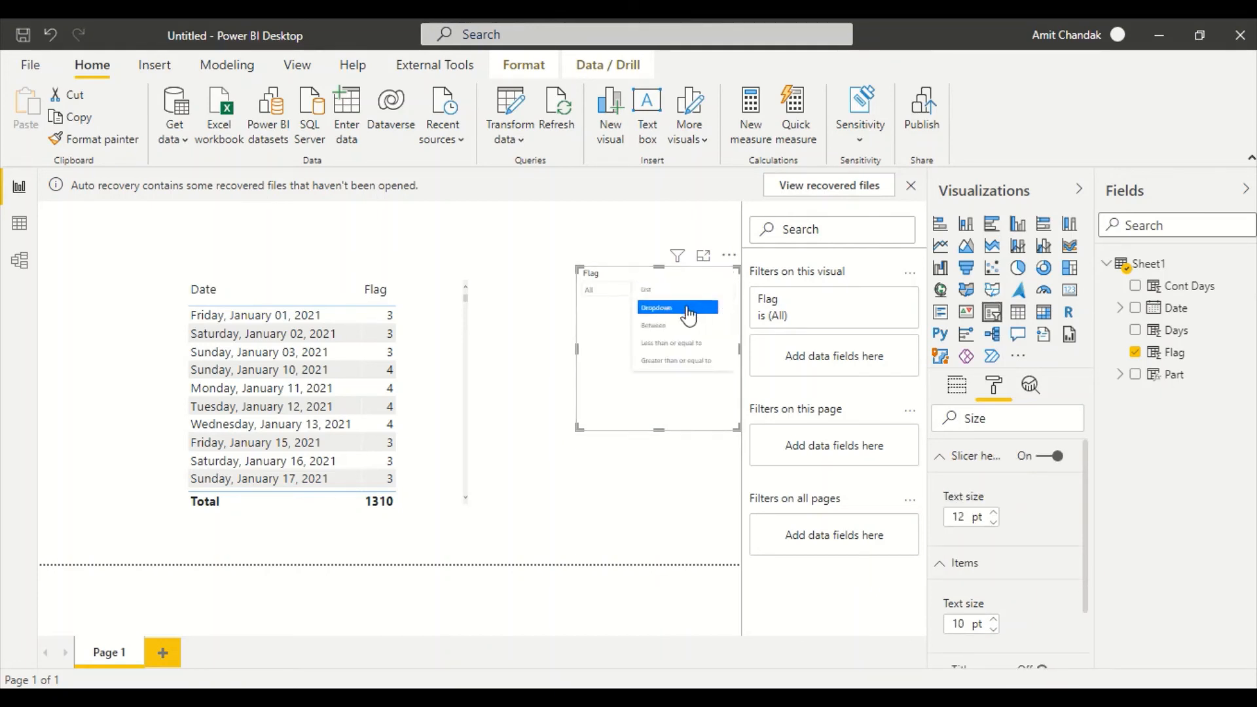
left_click(676, 290)
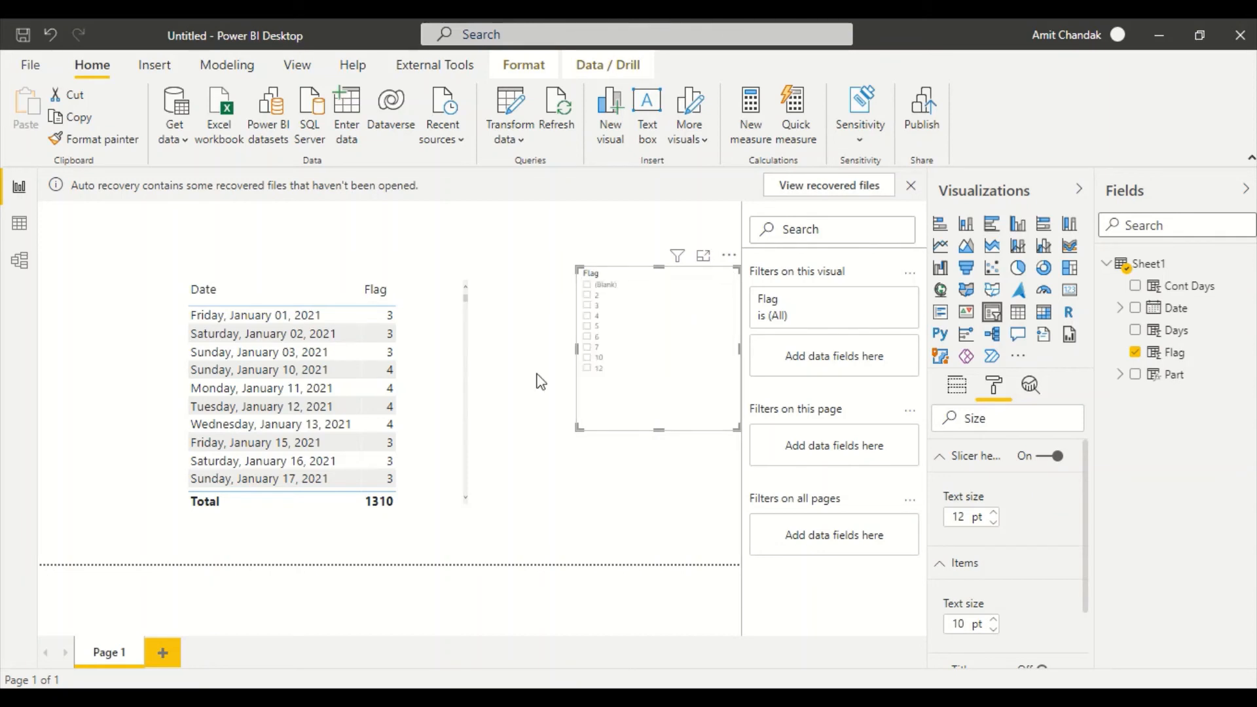
- Try to copy the table visual's formatting onto the Flag slicer with Format painter
left_click(432, 333)
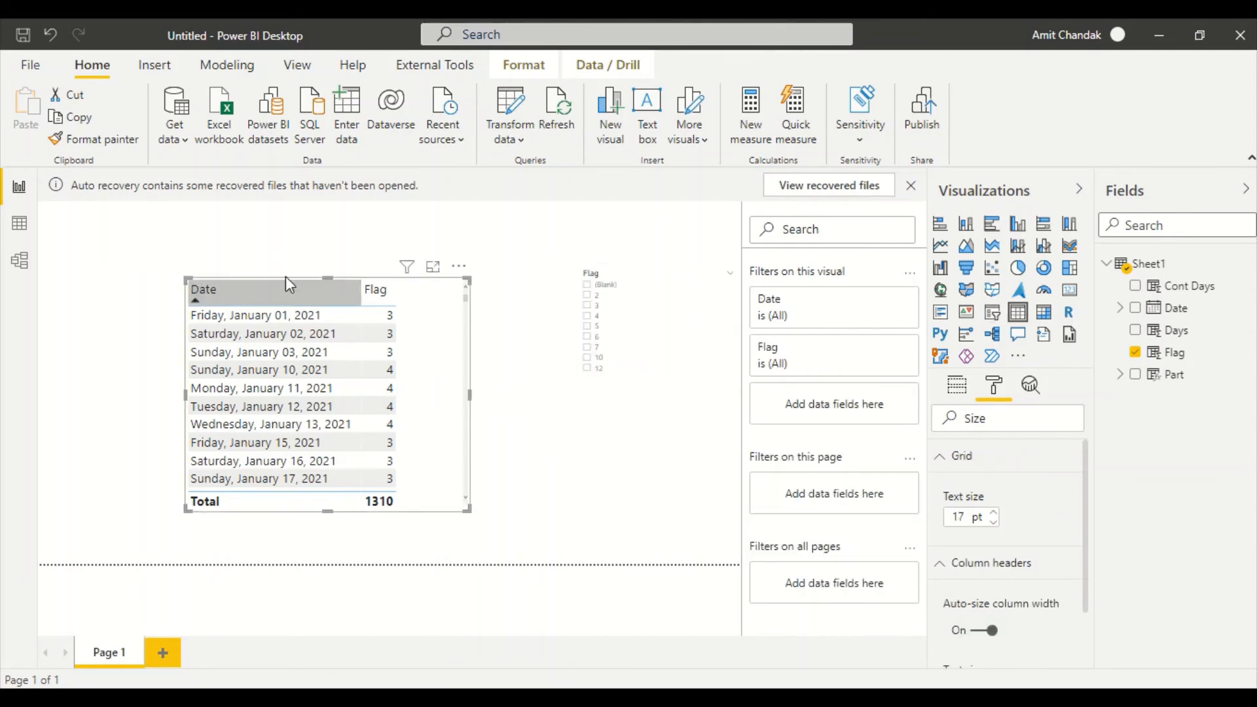
left_click(101, 138)
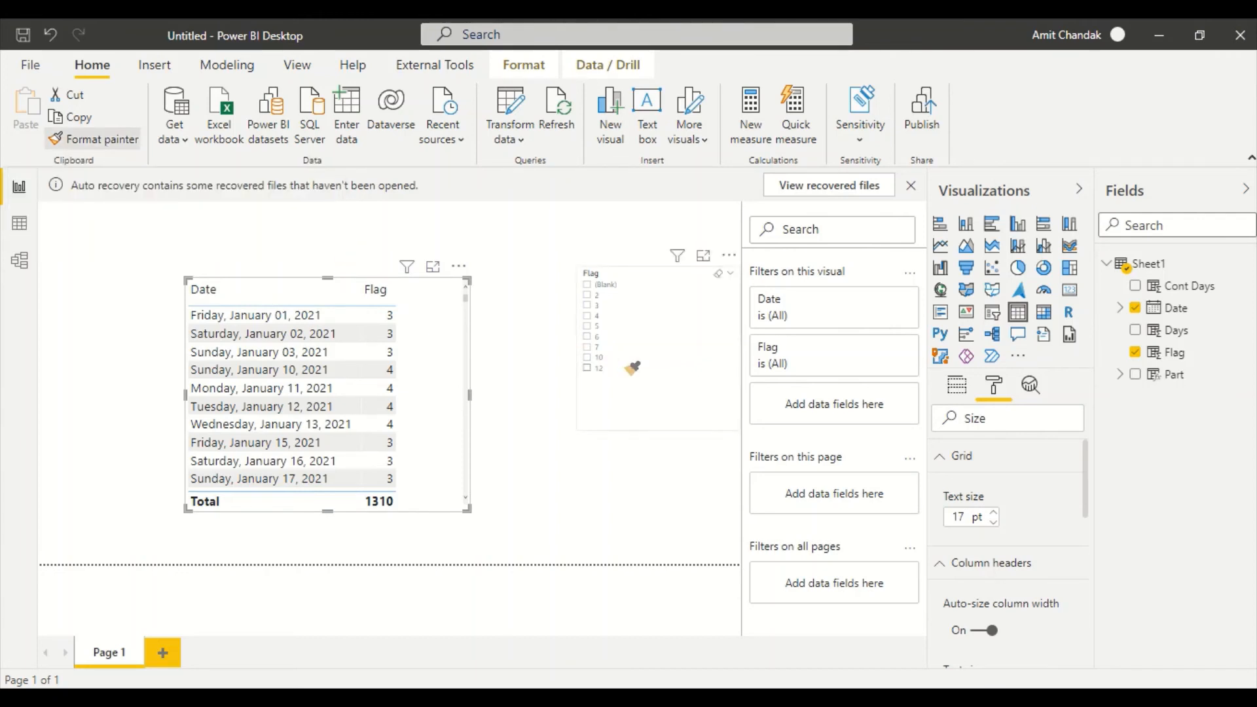
left_click(670, 347)
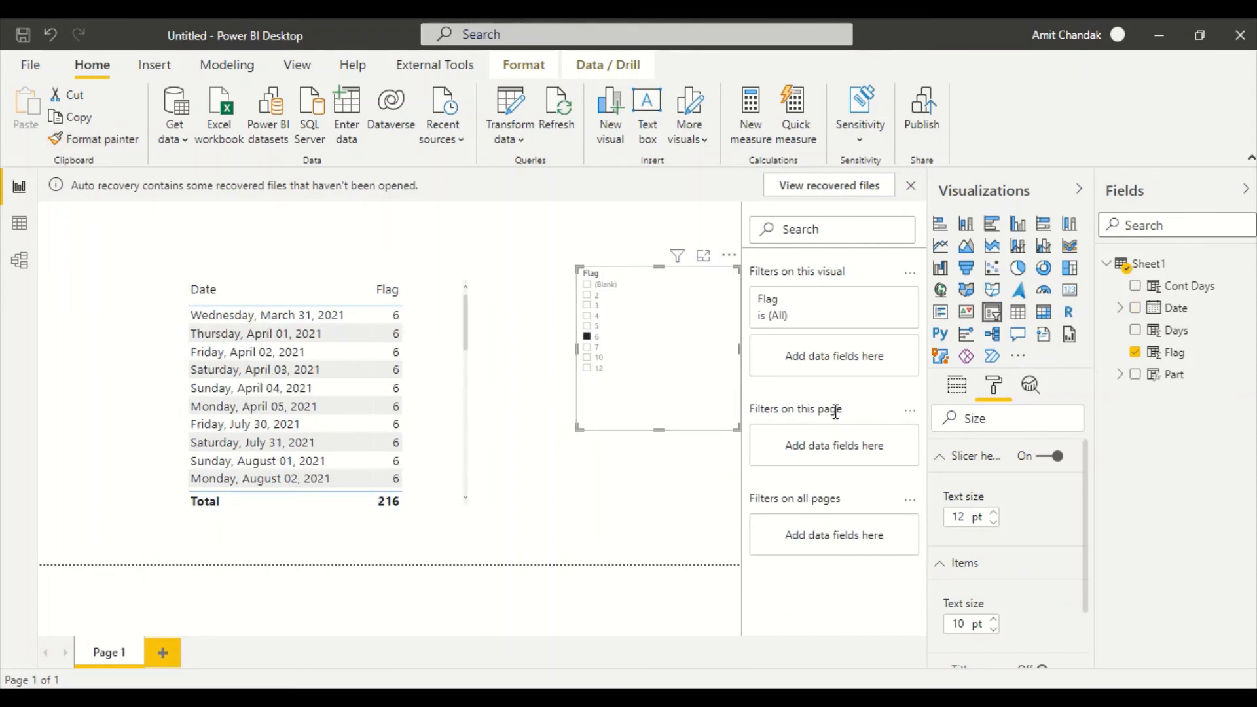
- Set the Flag slicer's header text size to 15 pt and enlarge its item text by a few points
left_click(993, 513)
left_click(994, 513)
left_click(993, 513)
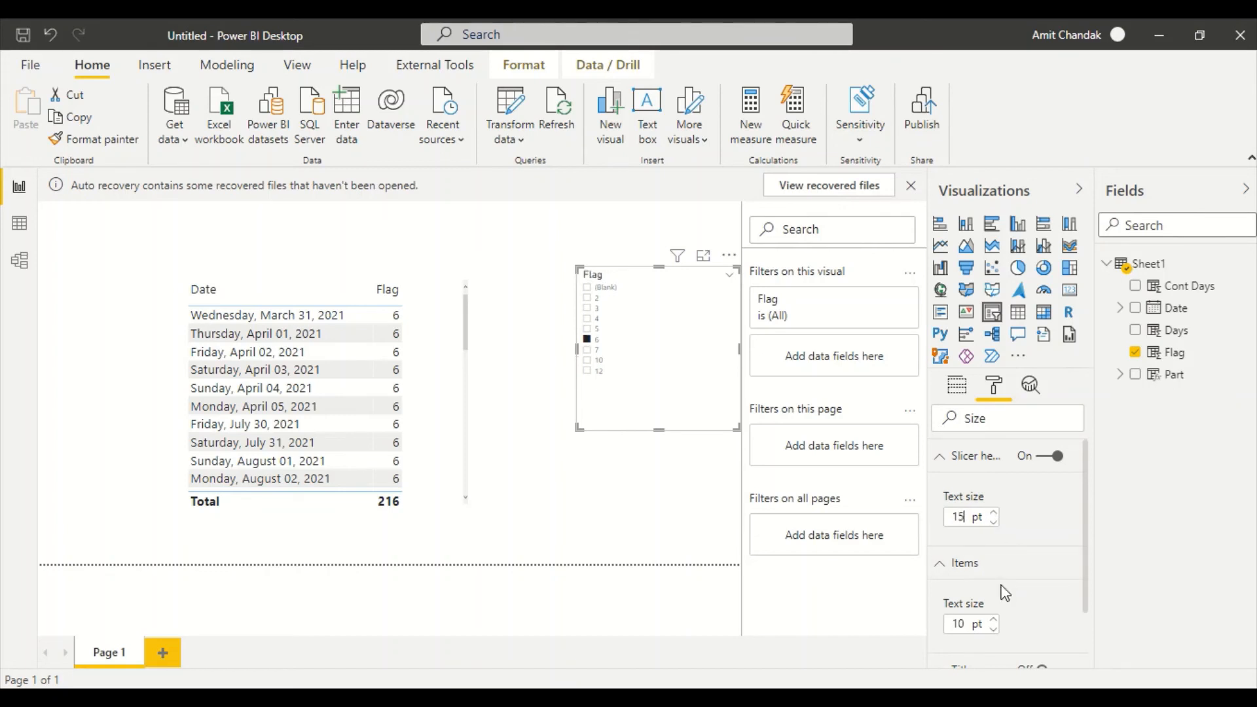
left_click(993, 620)
left_click(993, 620)
left_click(993, 620)
left_click(993, 620)
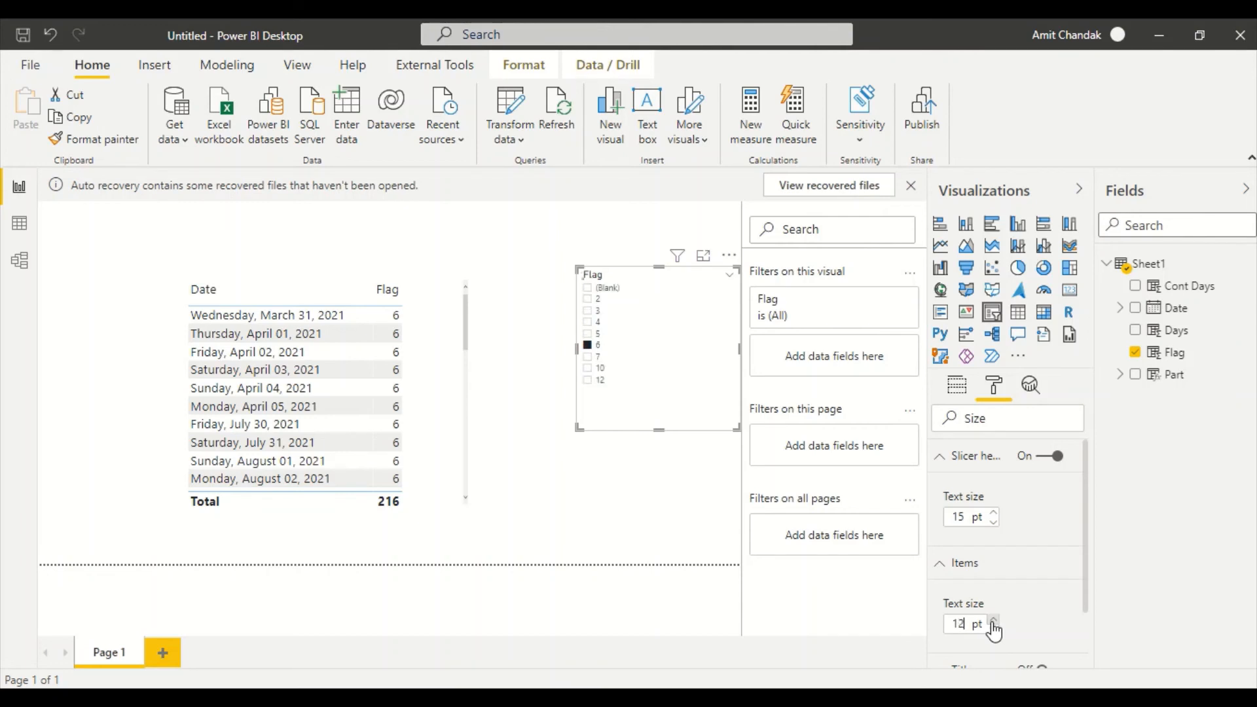
left_click(509, 488)
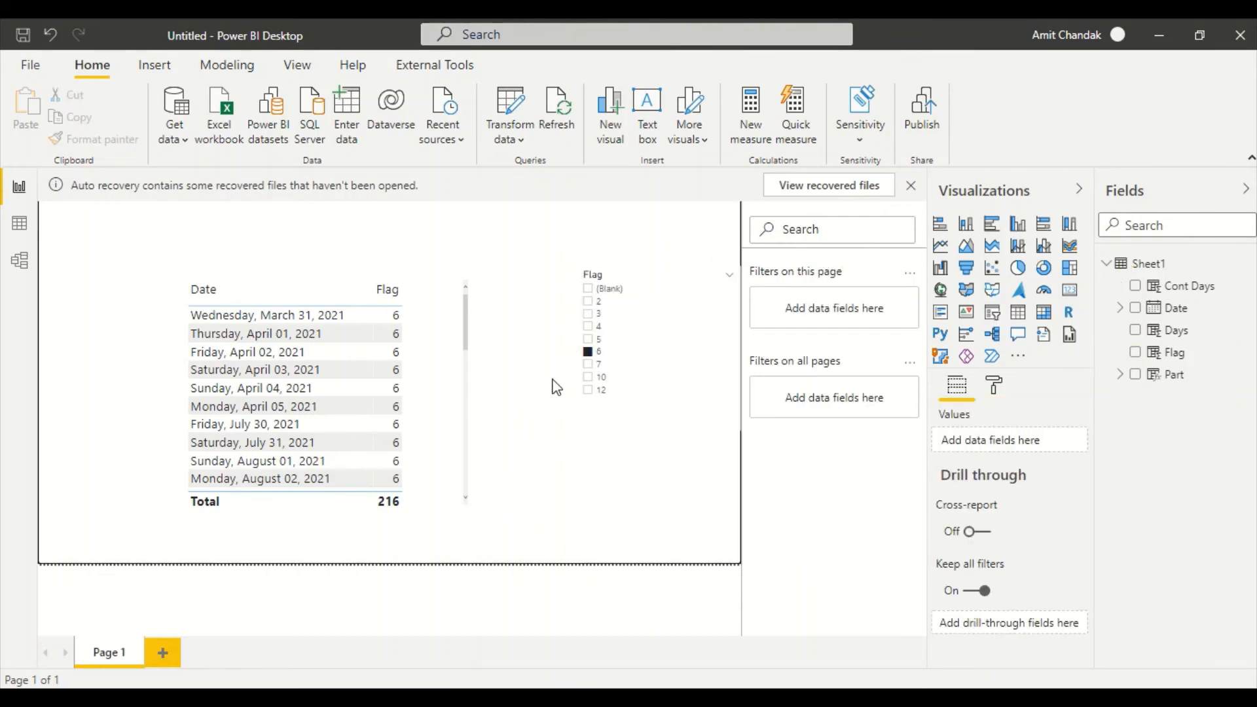
- Filter the table by Flag values 4, 3 and finally 2, and check the Flag column in the data view
left_click(588, 328)
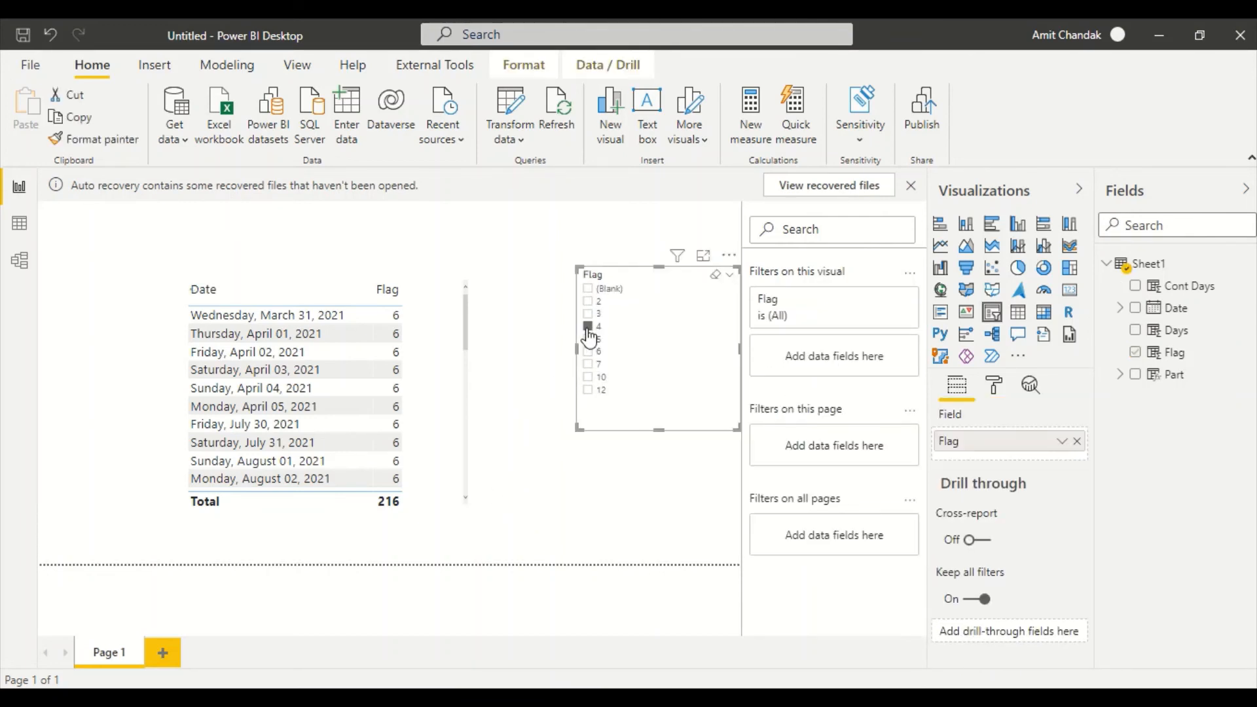
left_click(587, 315)
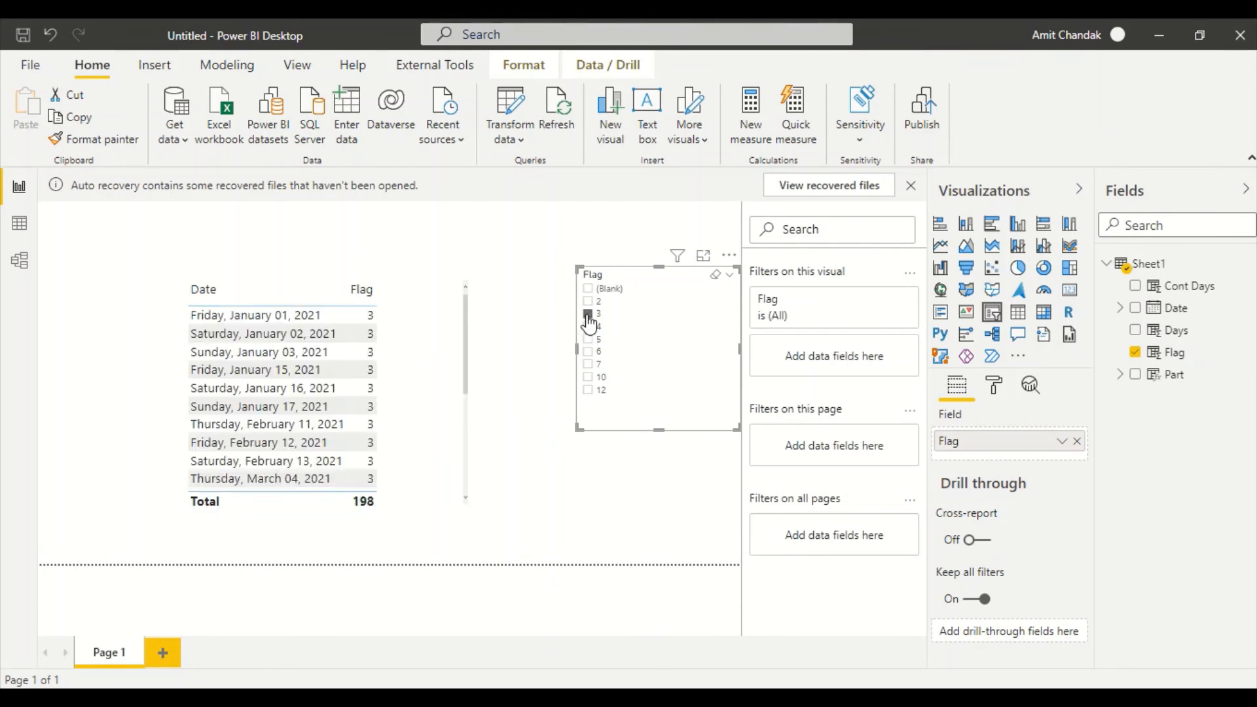
left_click(588, 303)
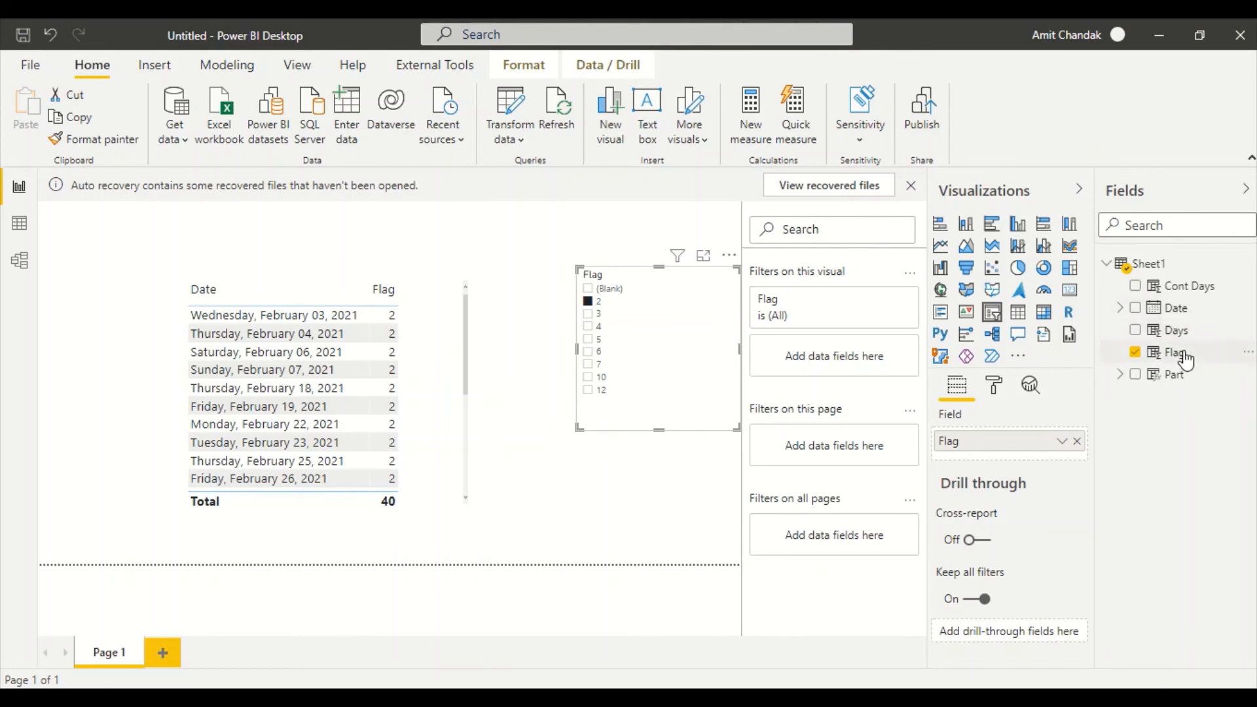
left_click(20, 224)
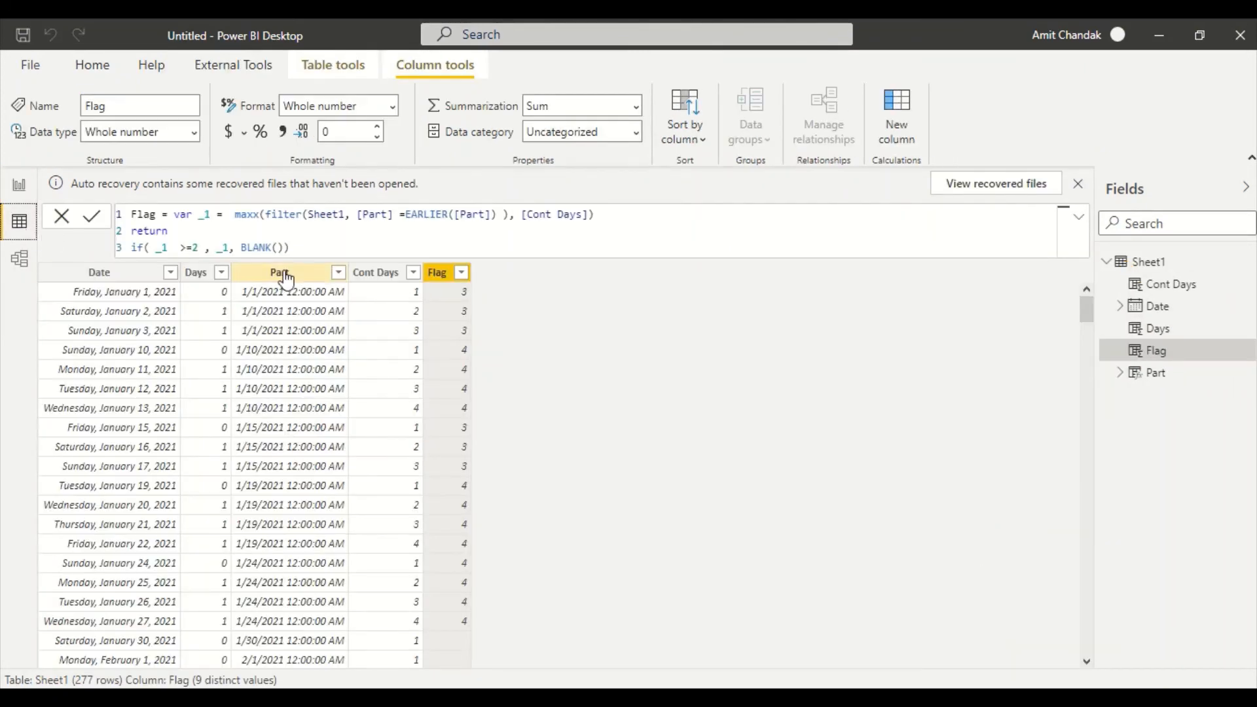
left_click(19, 185)
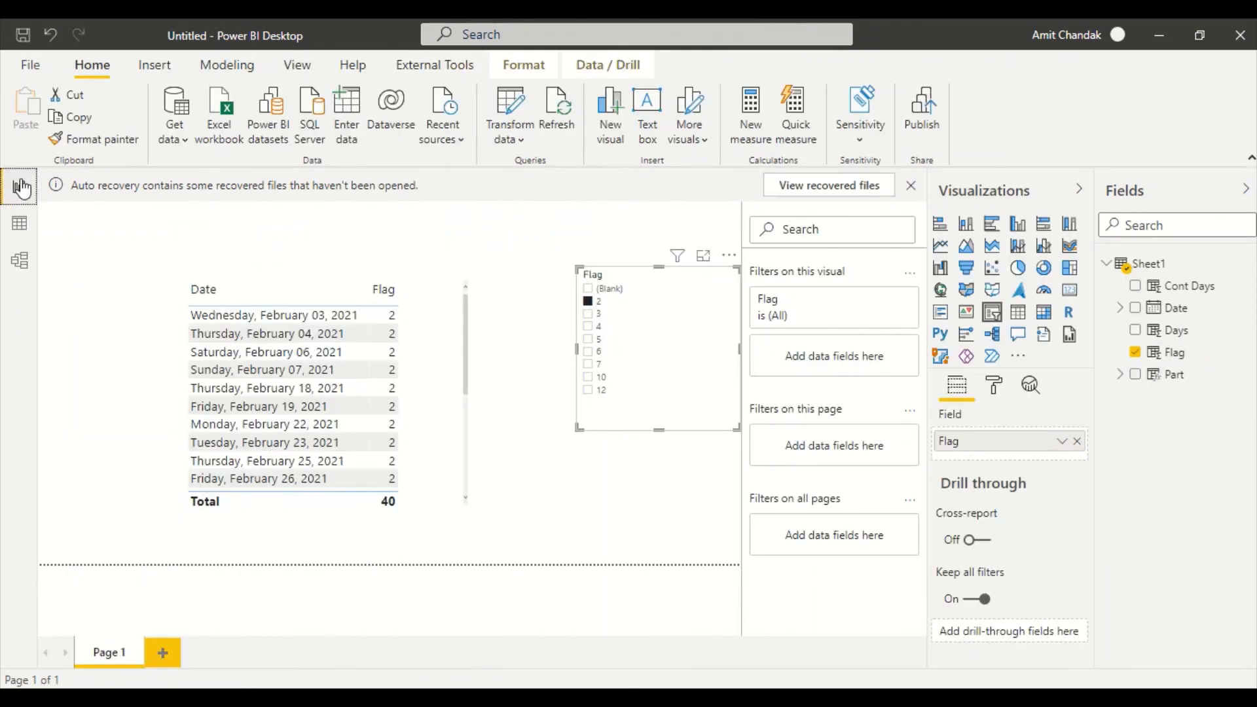
- Create a new measure in Sheet1 and replace its default name with Streak
left_click(749, 123)
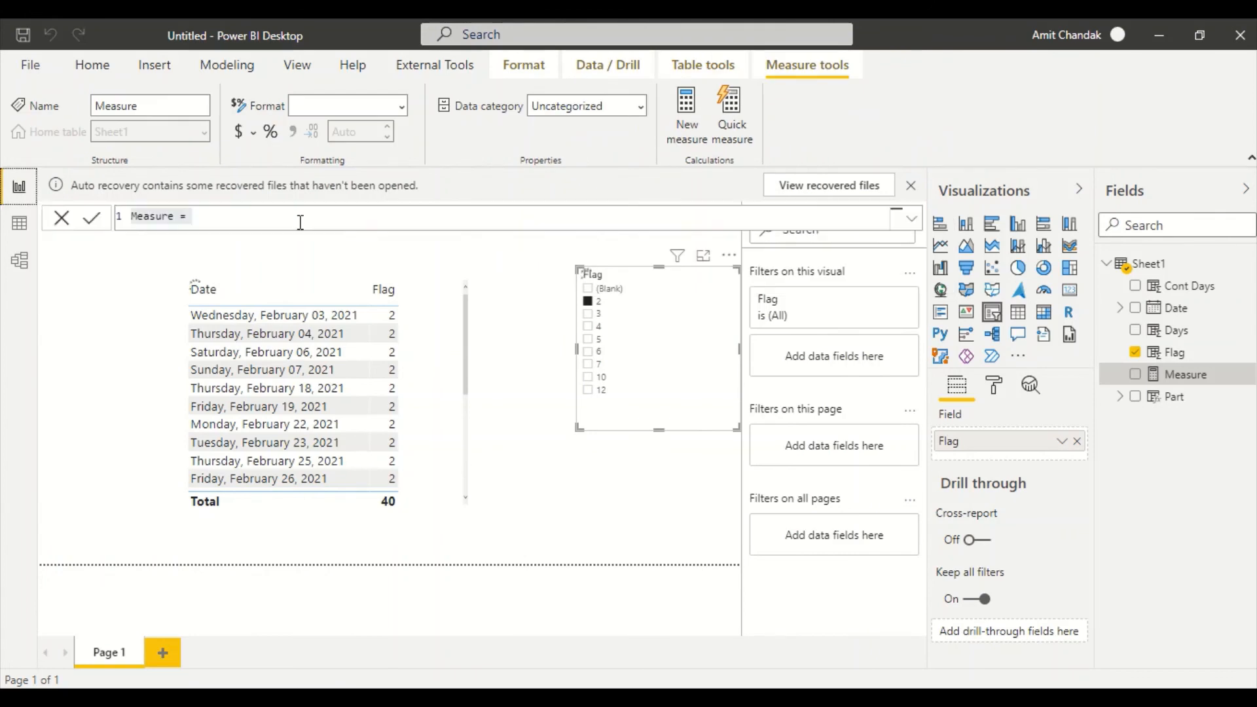
left_click(133, 216)
double_click(134, 216)
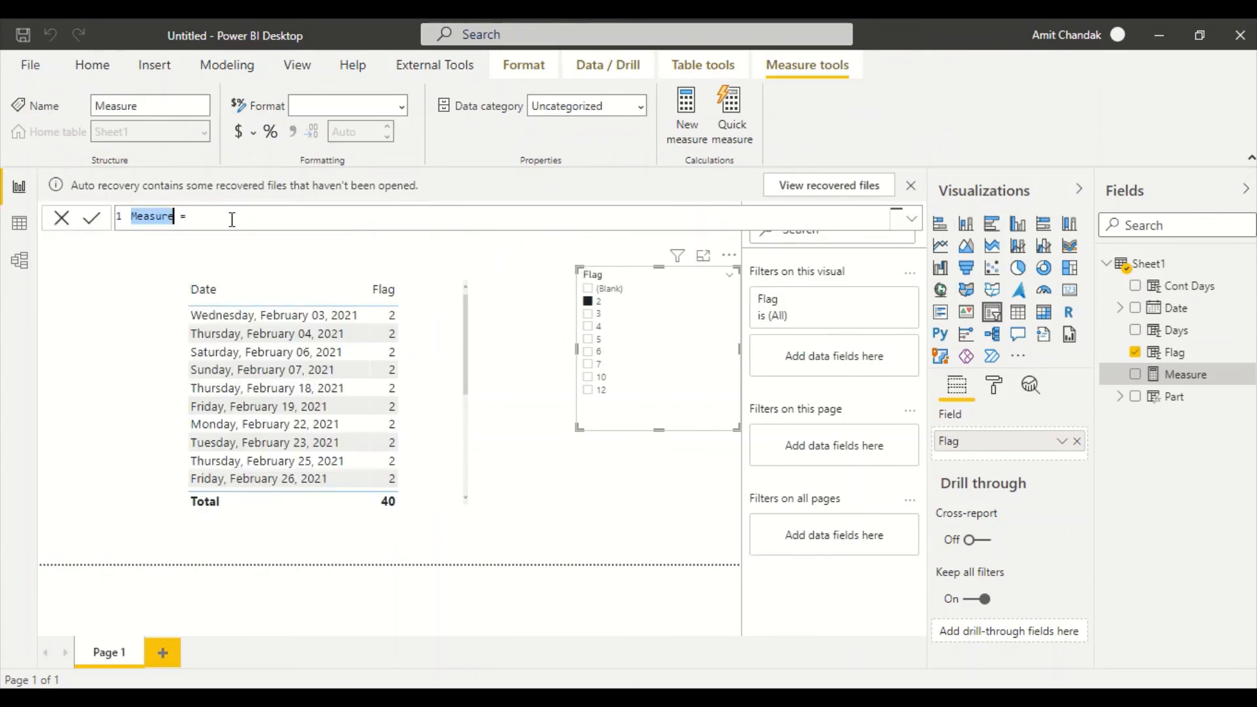
left_click(227, 216)
double_click(161, 211)
type("Strea")
- Define the Streak measure as DISTINCTCOUNT(Sheet1[Part])
key("Right")
key("Right")
key("Right")
type("di")
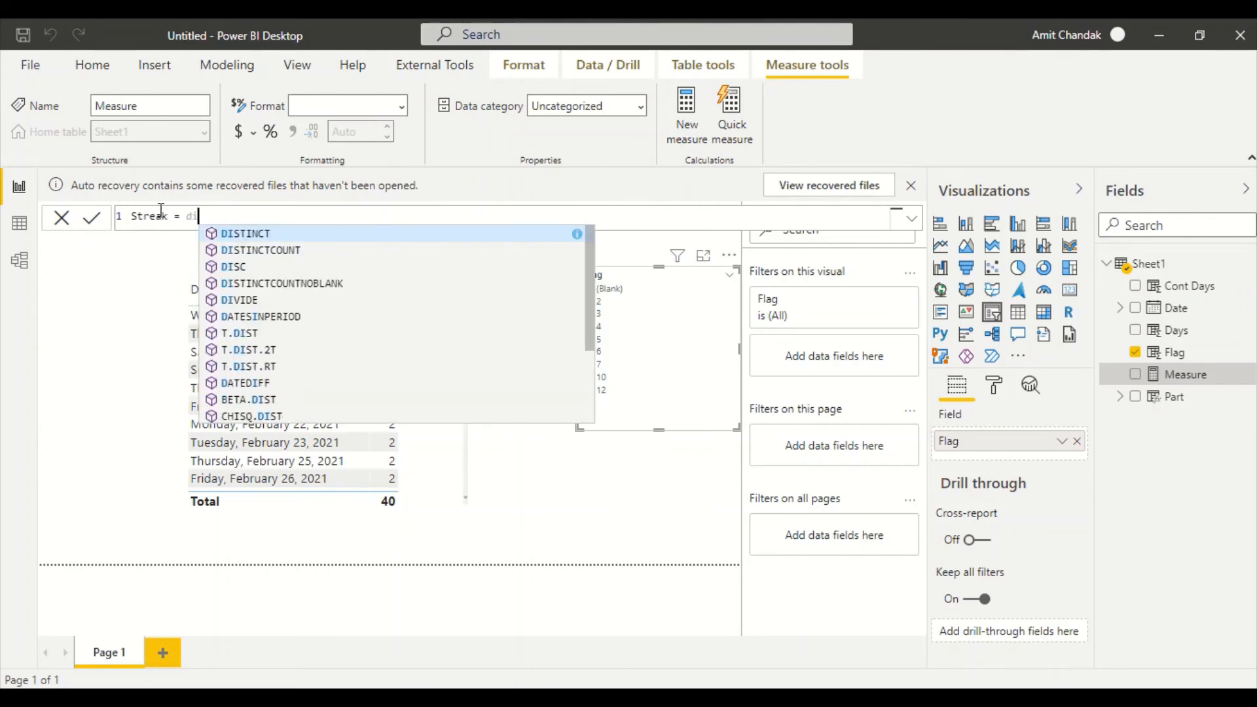
key("Tab")
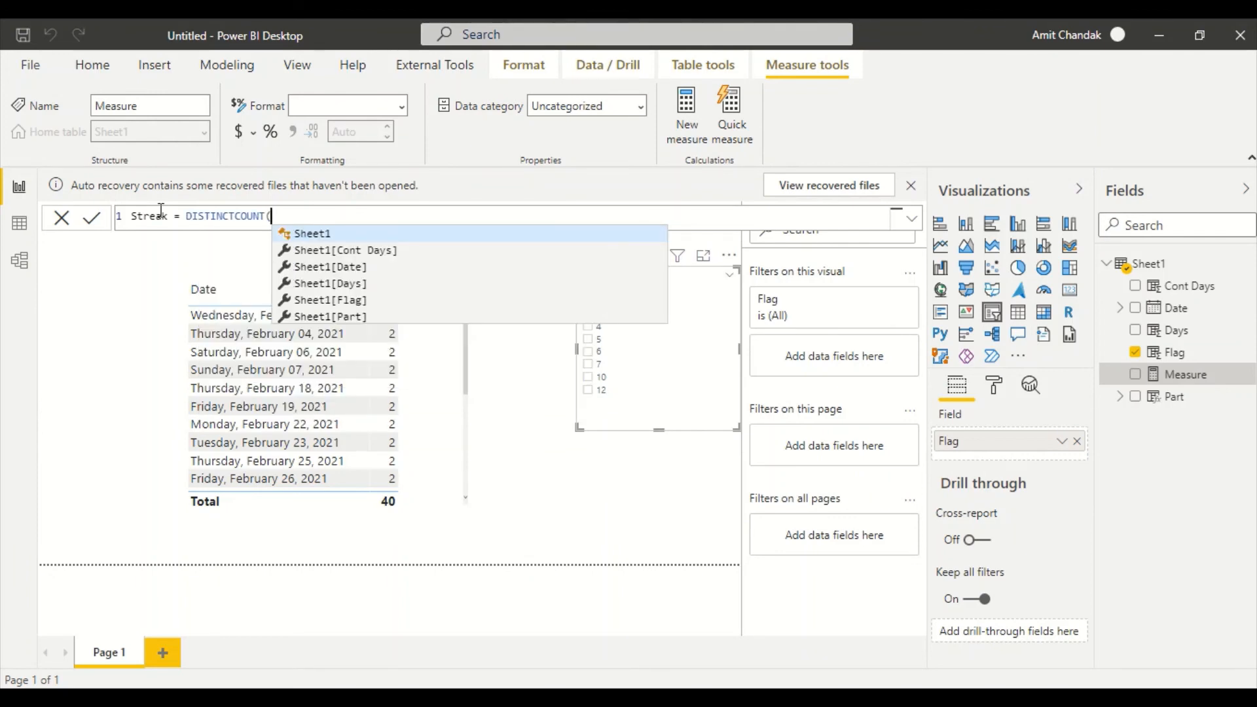
key("Down")
key("Down")
key("Down")
key("Down")
key("Down")
key("Tab")
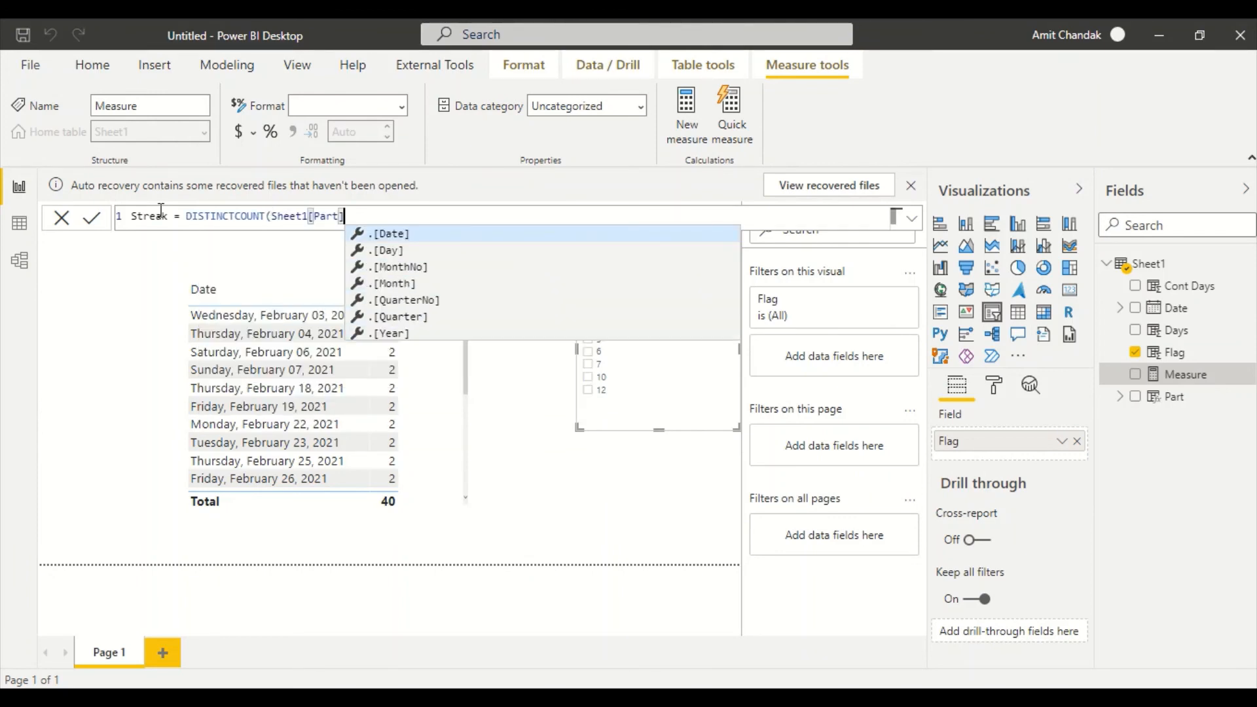
type(")")
- Insert CALCULATE( in front of DISTINCTCOUNT(Sheet1[Part]) in the Streak formula
key("Left")
key("Left")
key("Left")
key("Left")
key("Left")
key("Left")
key("Left")
key("Left")
key("Left")
key("Left")
key("Left")
key("Left")
key("Left")
key("Left")
key("Left")
key("Left")
key("Left")
key("Left")
key("Left")
key("Left")
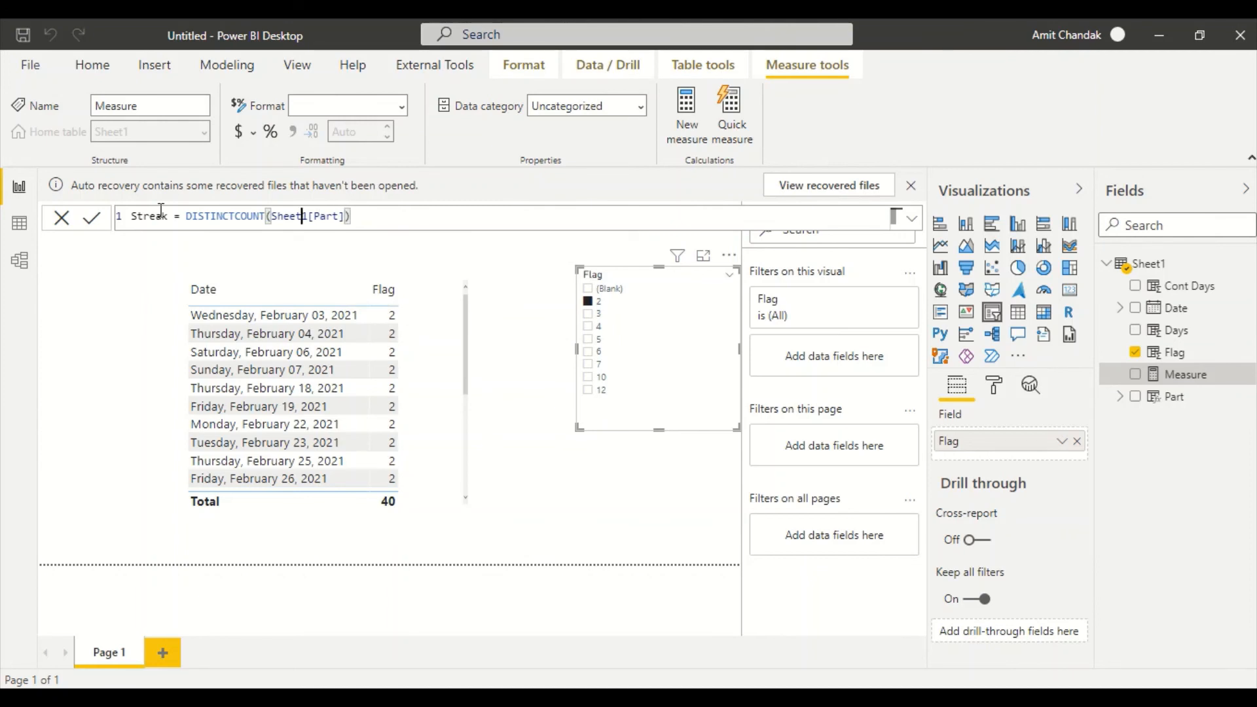
key("Left")
key("Left")
type("cal")
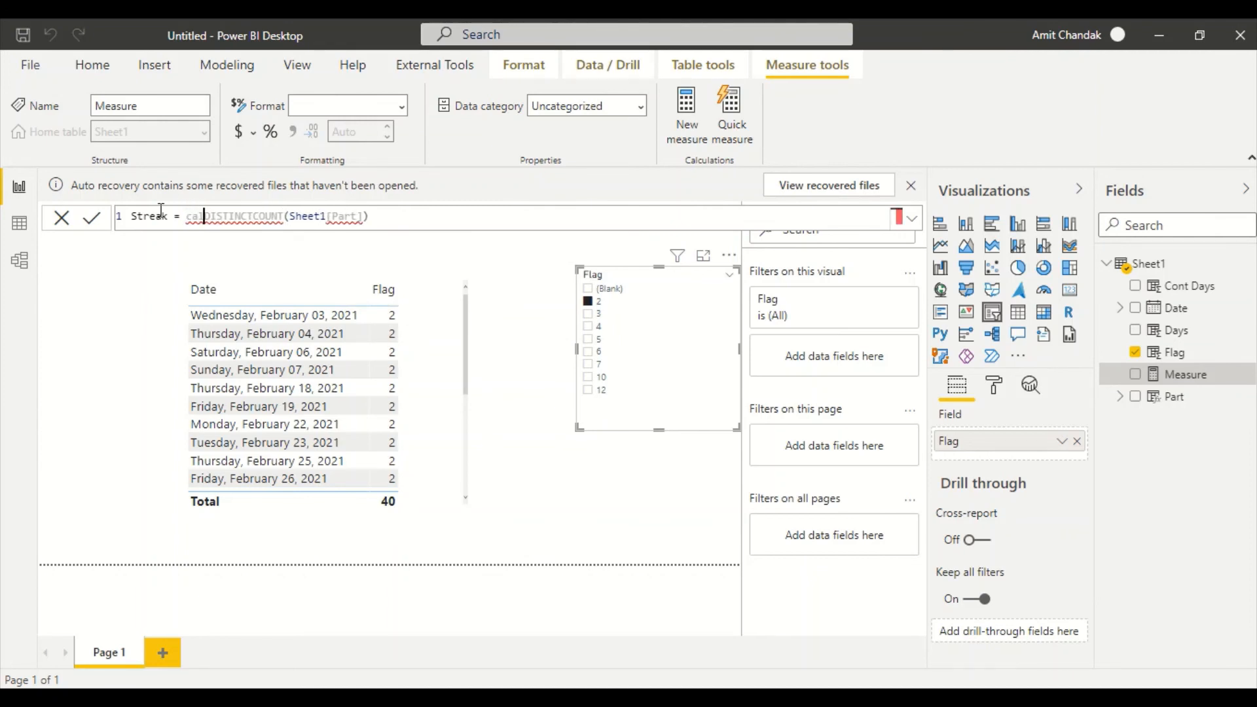
key("Return")
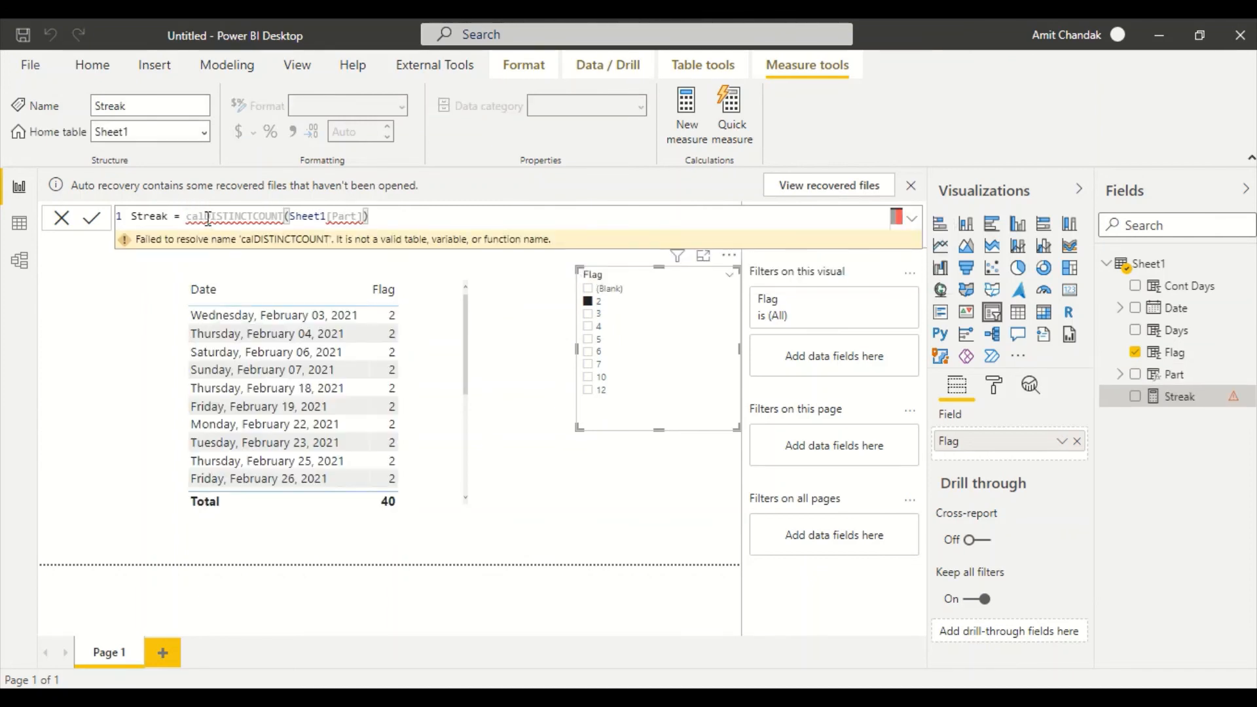
type("c")
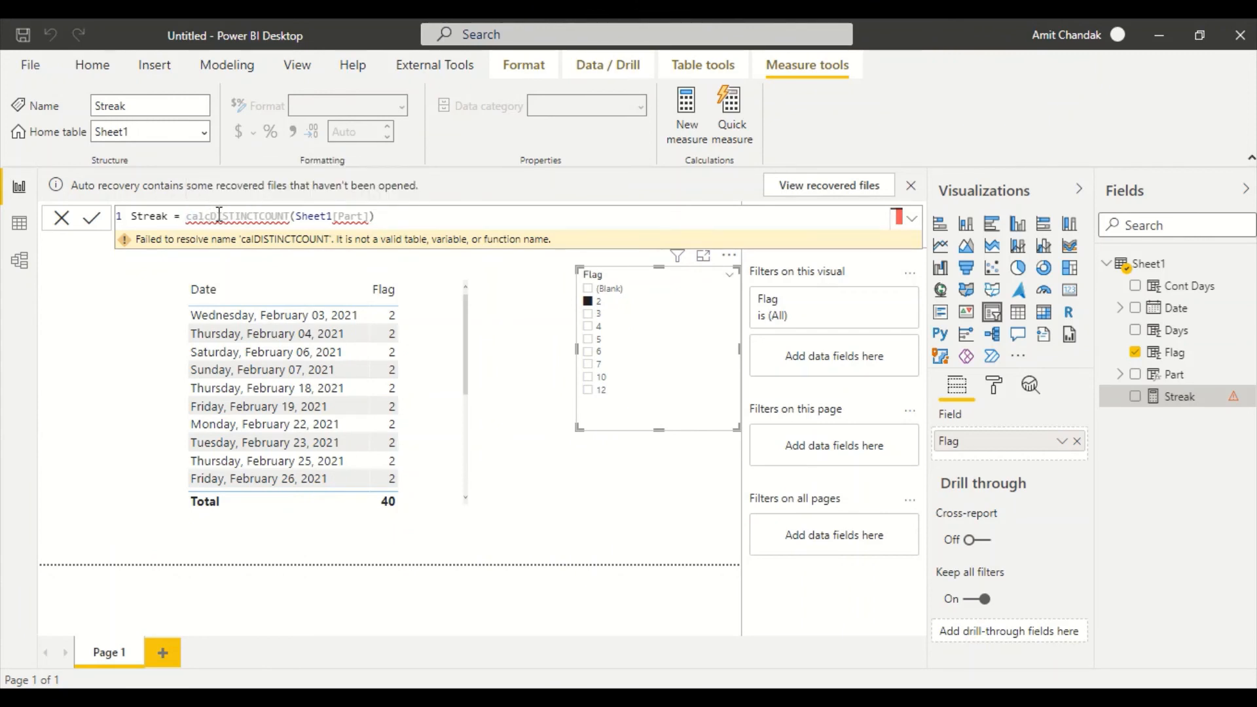
key("BackSpace")
key("BackSpace")
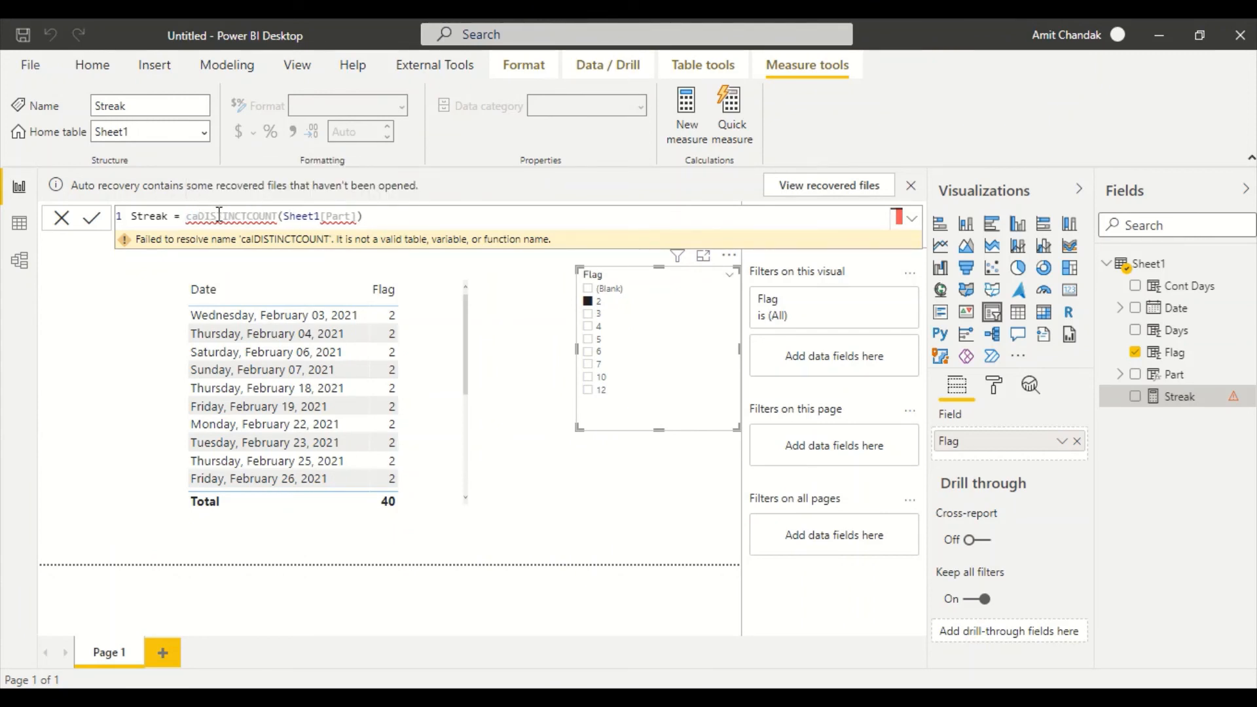
key("Left")
type("LCULATE(")
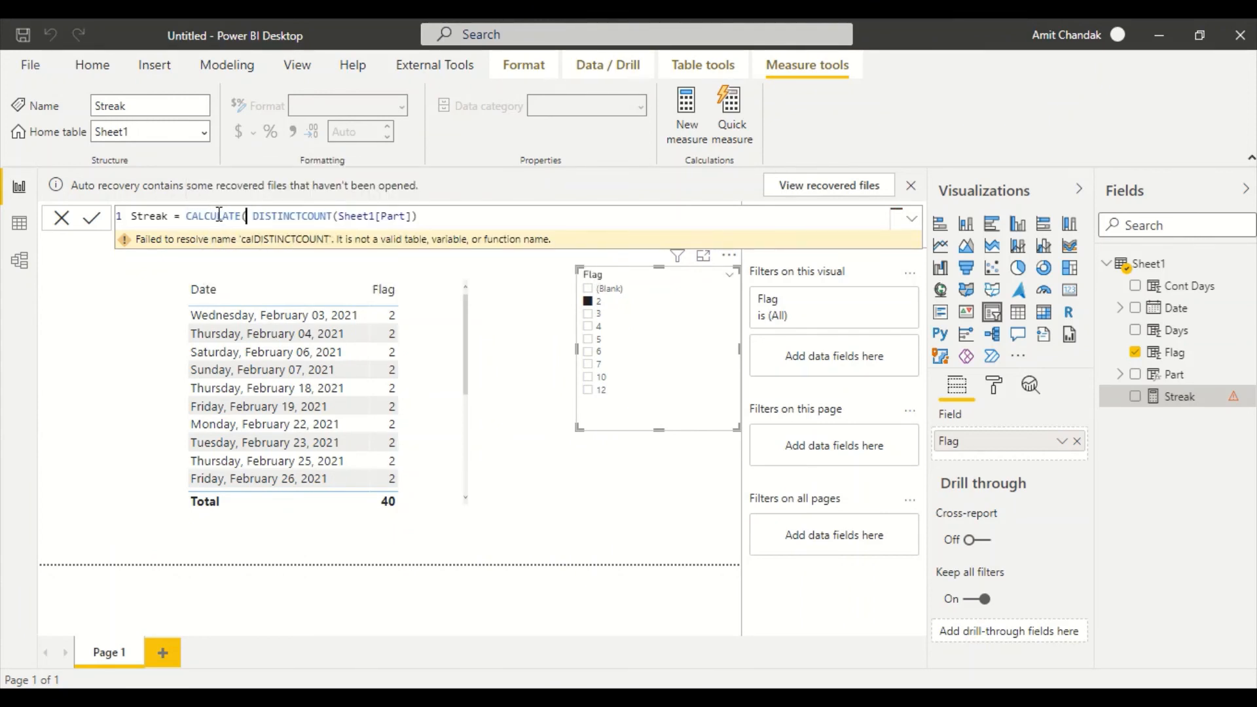
- Add a comma after DISTINCTCOUNT(Sheet1[Part]) and begin the CALCULATE filter argument with not(ISBLANK(
key("Right")
key("Right")
key("Right")
key("Right")
key("Right")
key("Right")
key("Right")
key("Right")
key("Right")
key("Right")
key("Right")
key("Right")
key("Right")
key("Right")
key("Right")
key("Right")
key("Right")
key("Right")
key("Right")
key("Right")
type(", ")
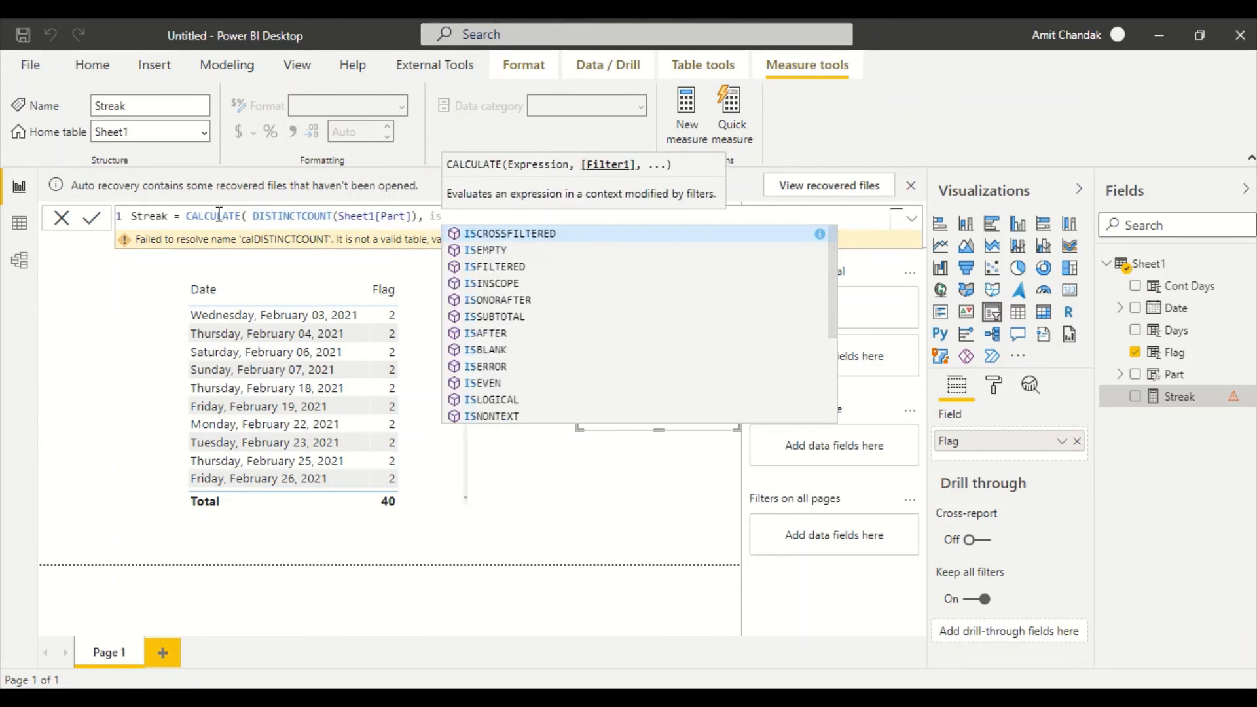
type("no")
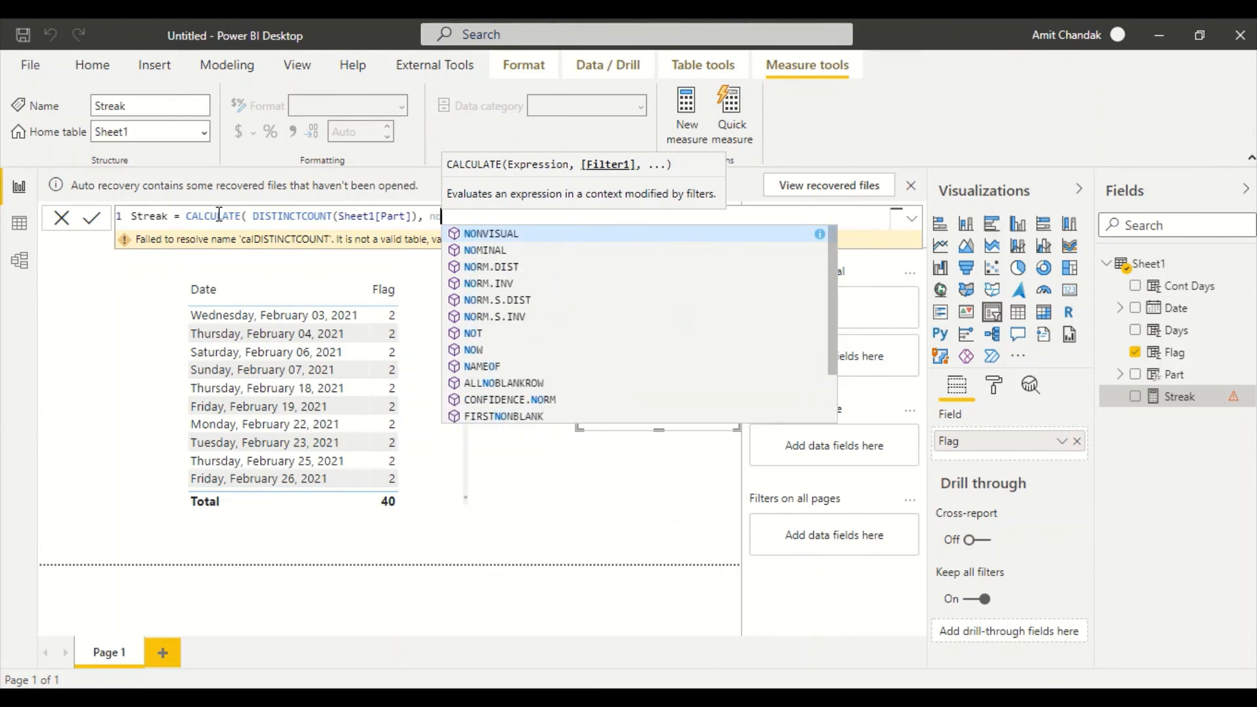
type("(is")
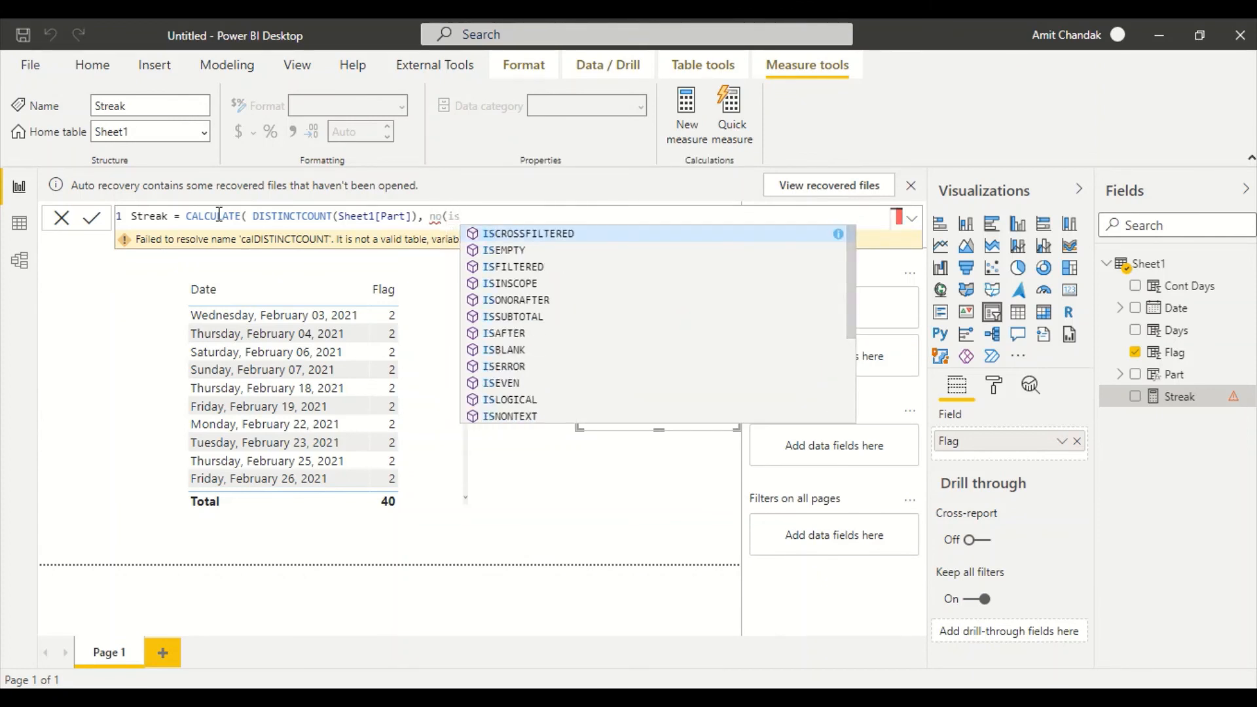
key("BackSpace")
key("BackSpace")
key("BackSpace")
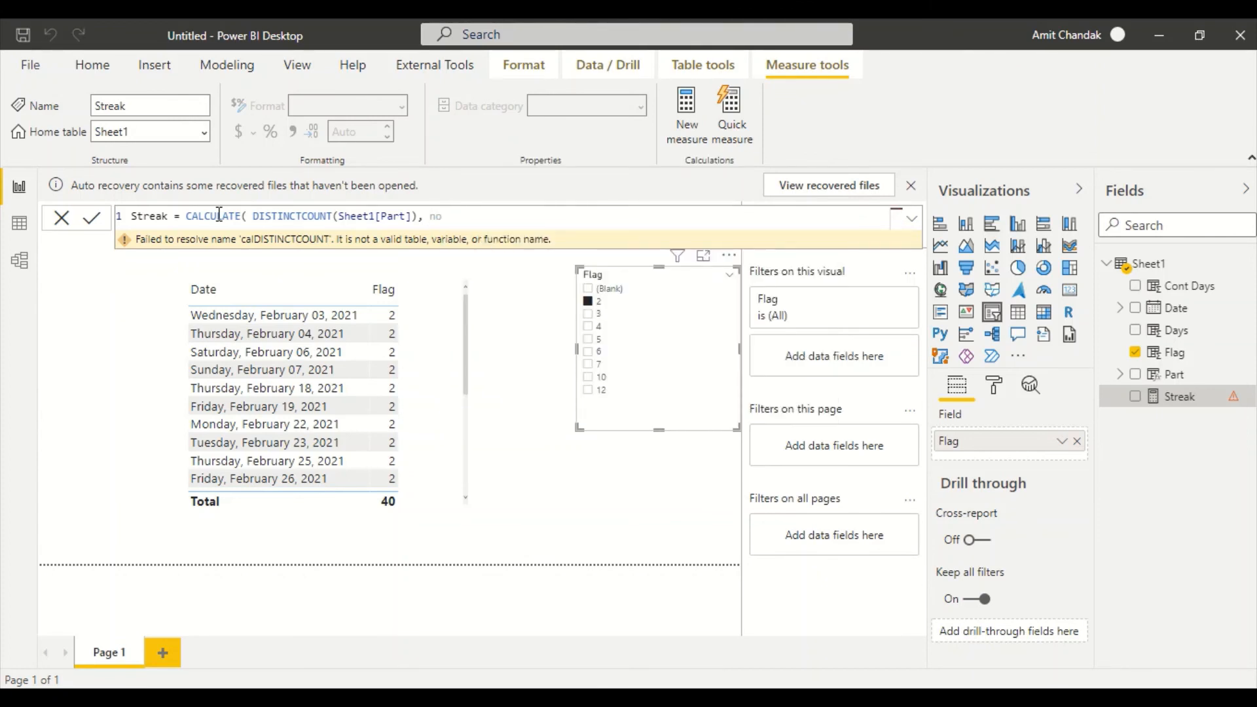
type("t(Is")
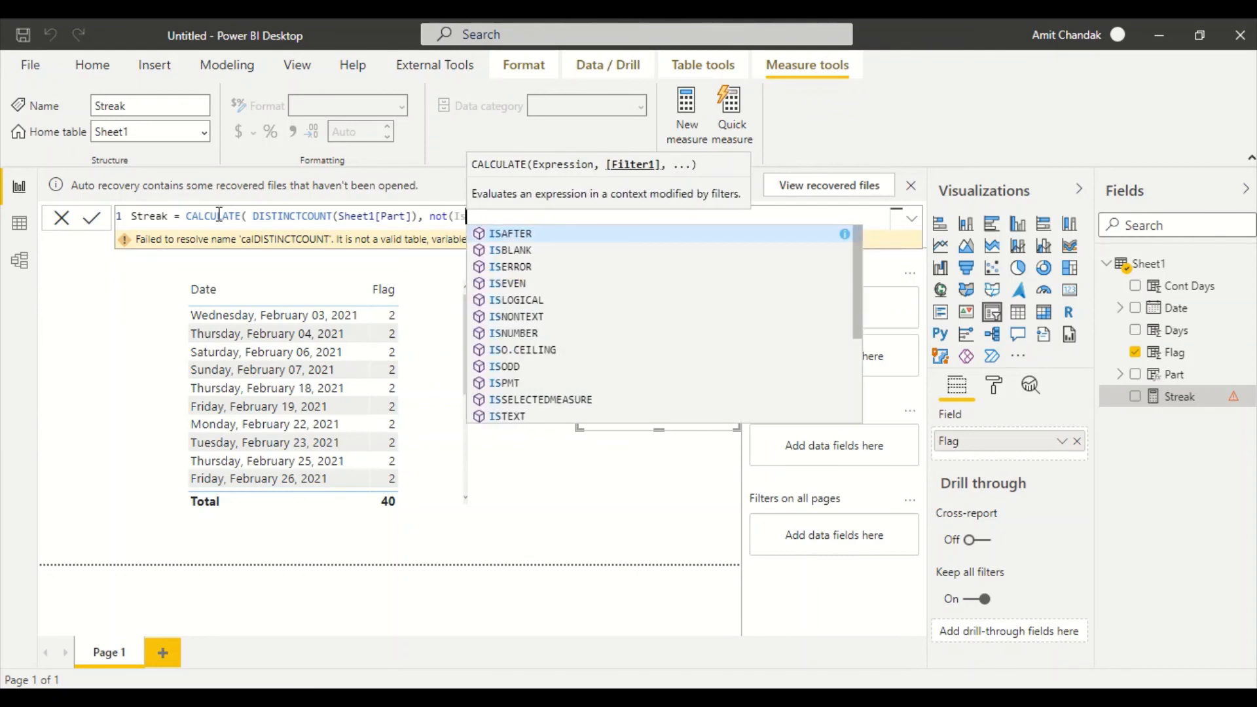
type("b")
key("Tab")
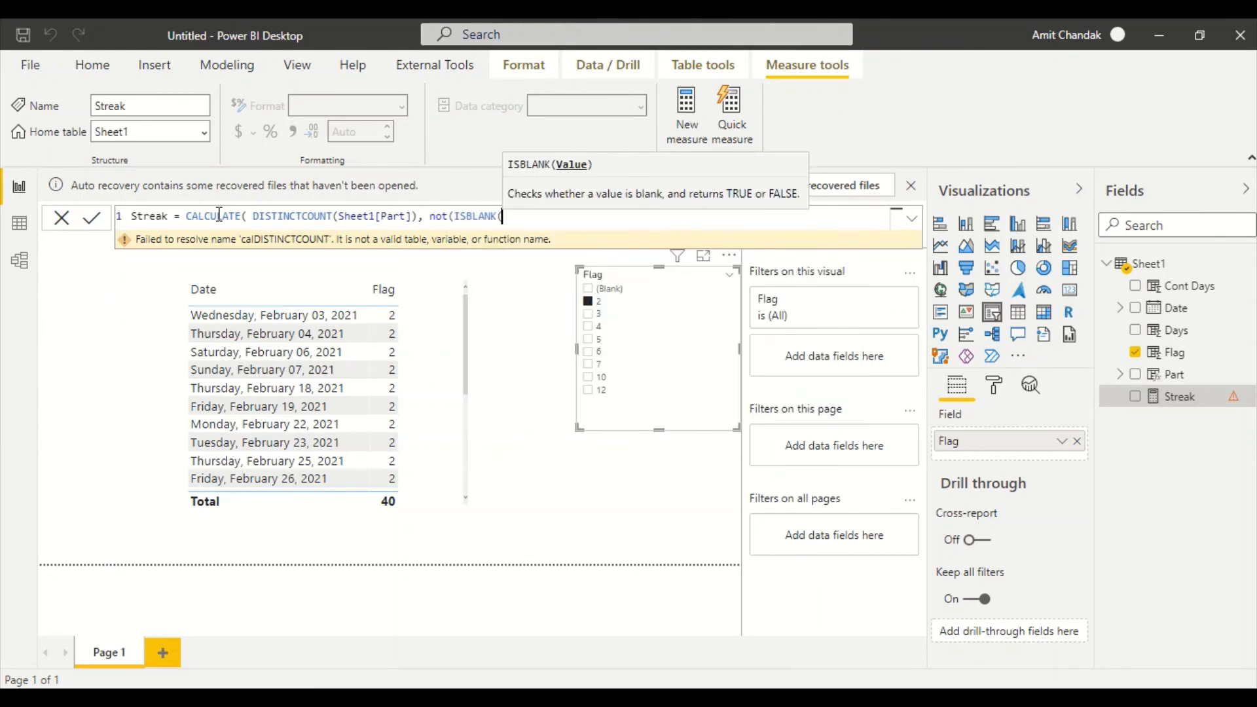
type("fla")
key("Tab")
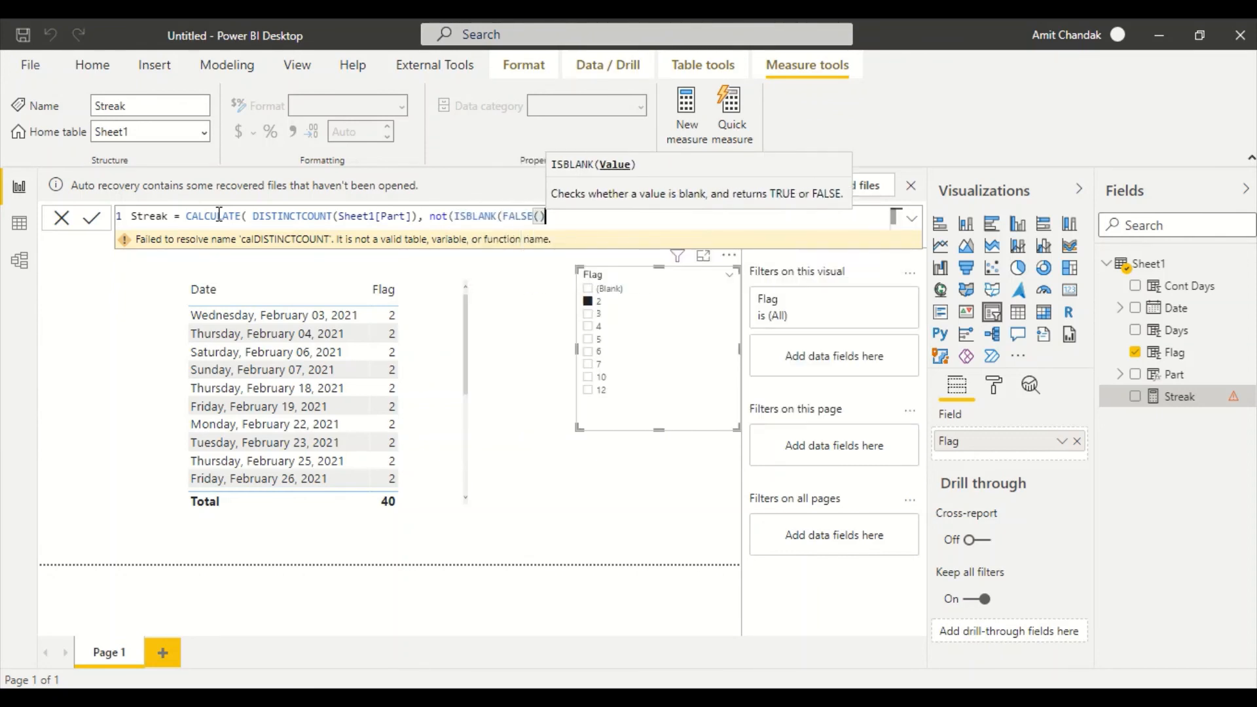
key("BackSpace")
key("BackSpace")
key("BackSpace")
key("BackSpace")
key("BackSpace")
key("BackSpace")
- Complete the Streak filter argument as not(ISBLANK(Sheet1[Flag])), close the CALCULATE parenthesis and commit the measure
type("[f")
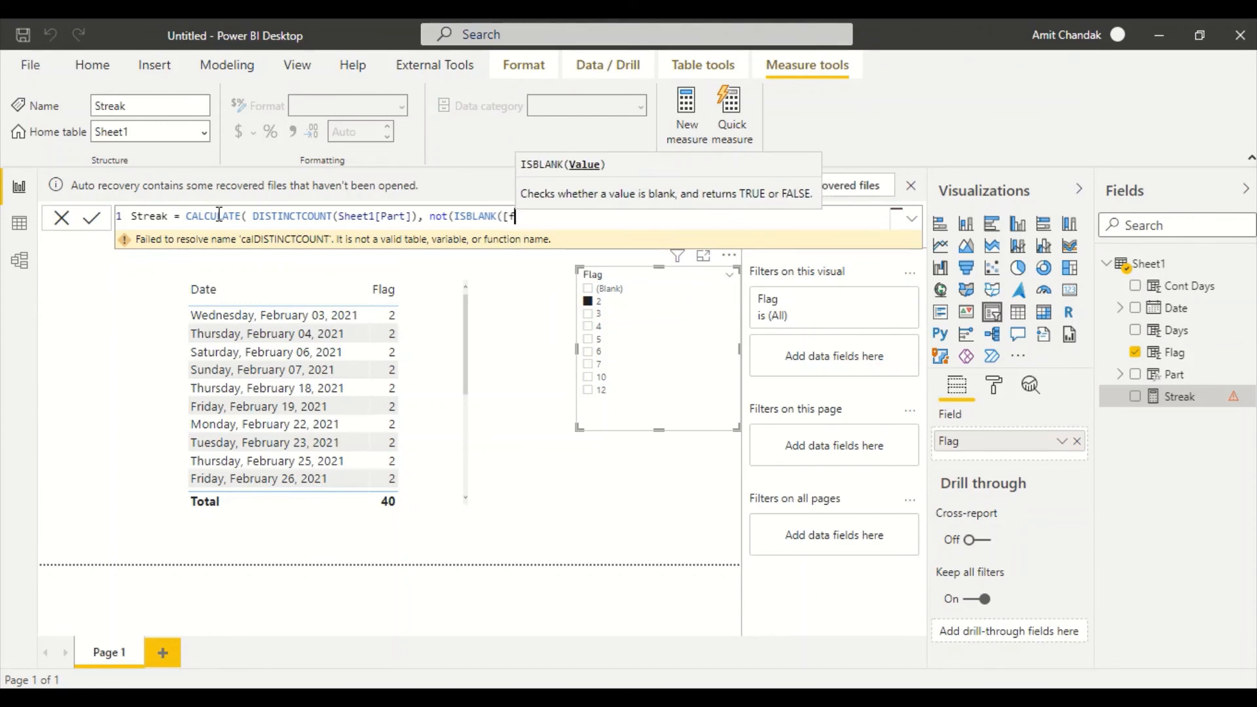
key("BackSpace")
type("Sheet1")
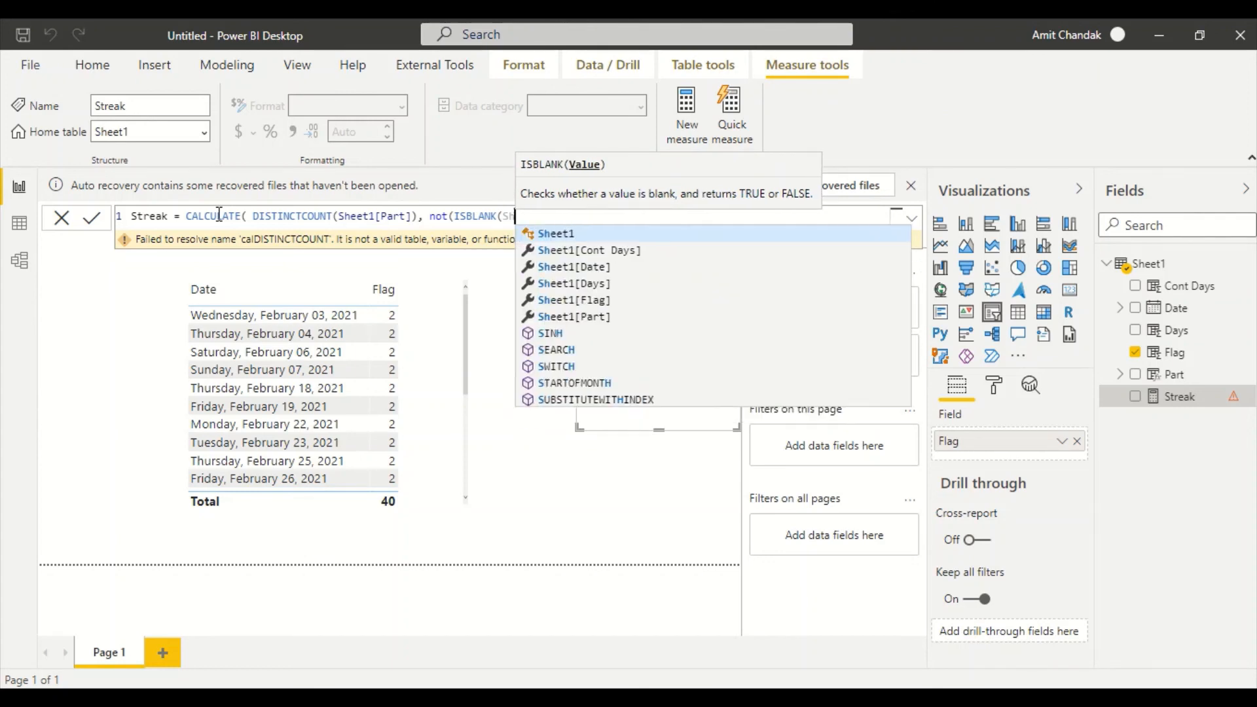
key("Down")
key("Down")
key("Down")
key("Down")
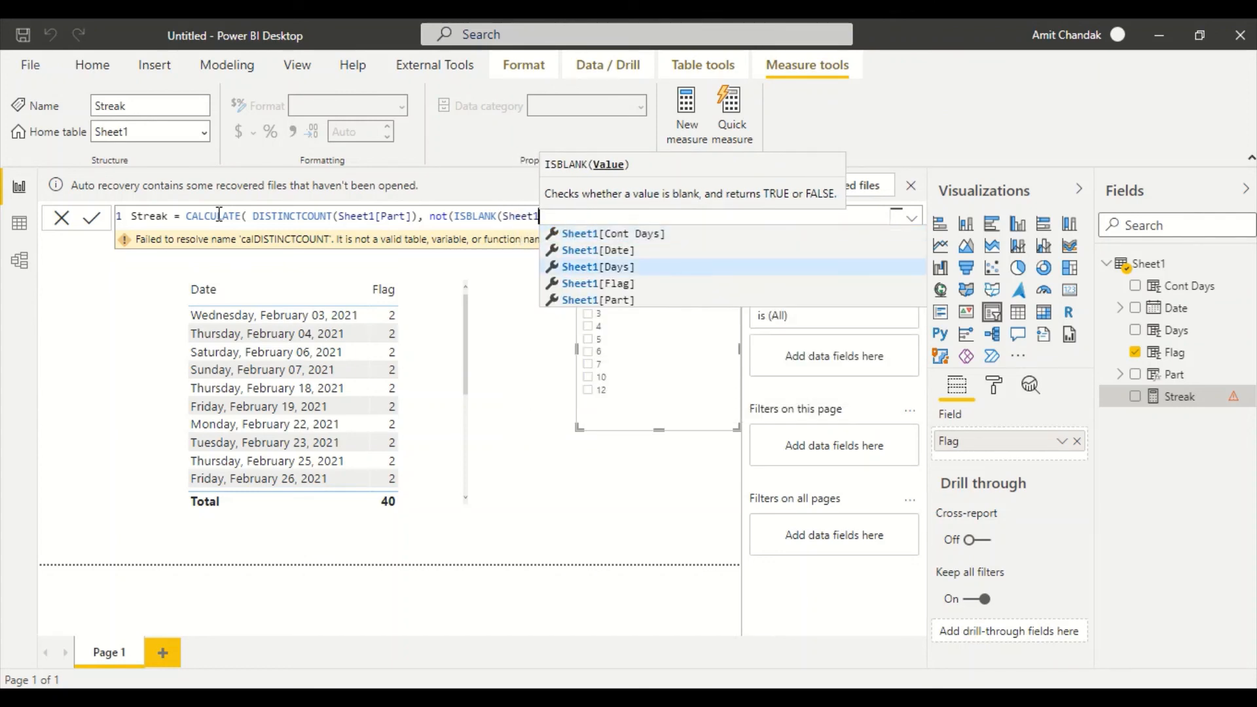
key("Up")
key("Tab")
type(")))")
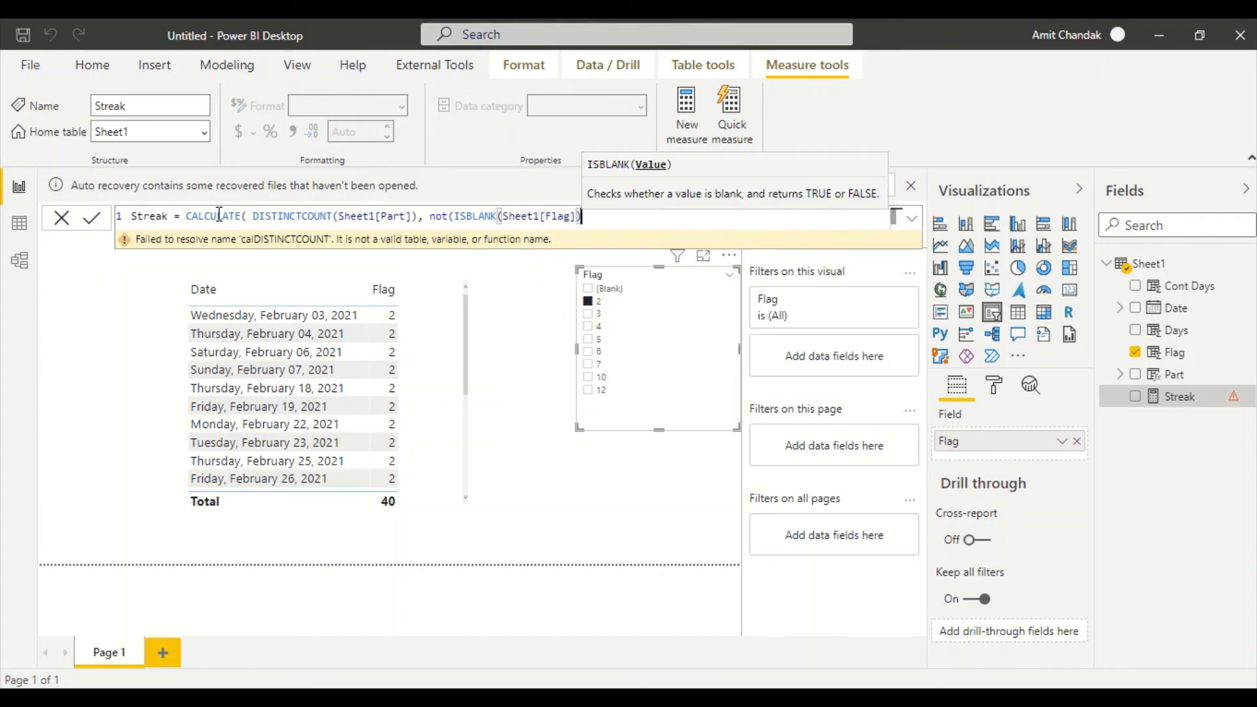
key("Return")
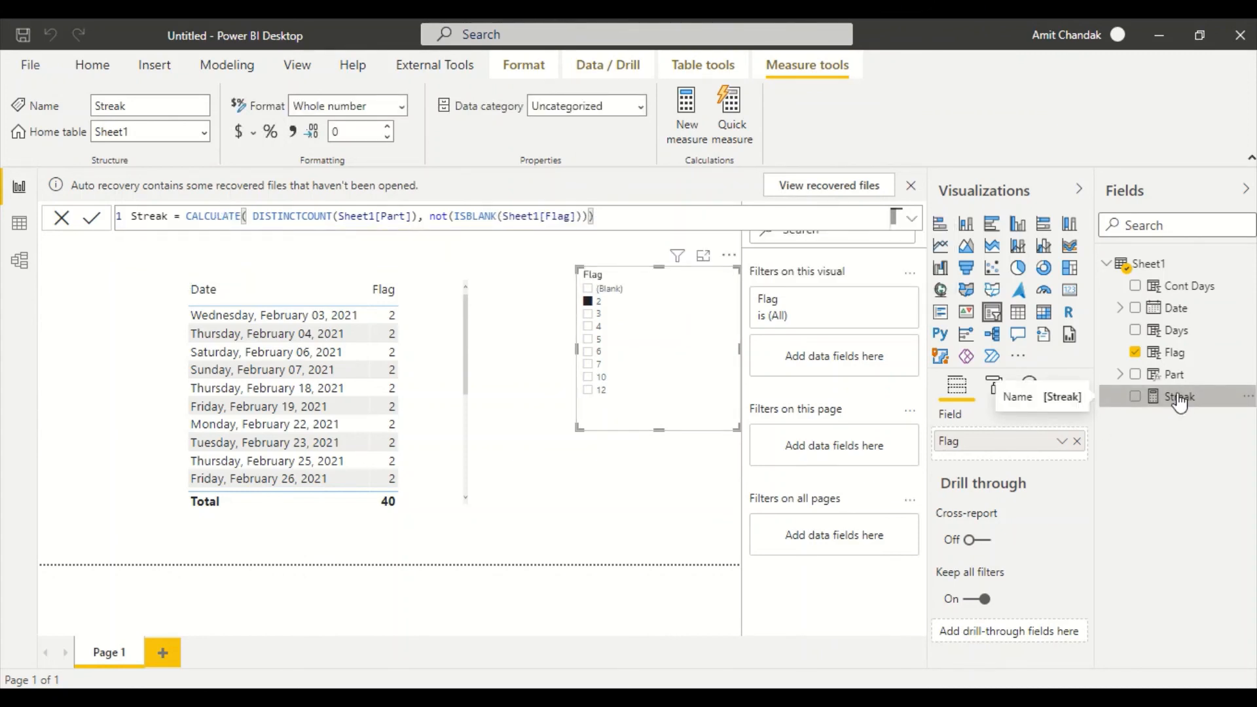
- Add the Streak measure to the canvas below the Flag slicer as a card and review it against the date table
mouse_move(1178, 401)
left_mouse_down()
mouse_move(1089, 440)
mouse_move(620, 483)
left_mouse_up()
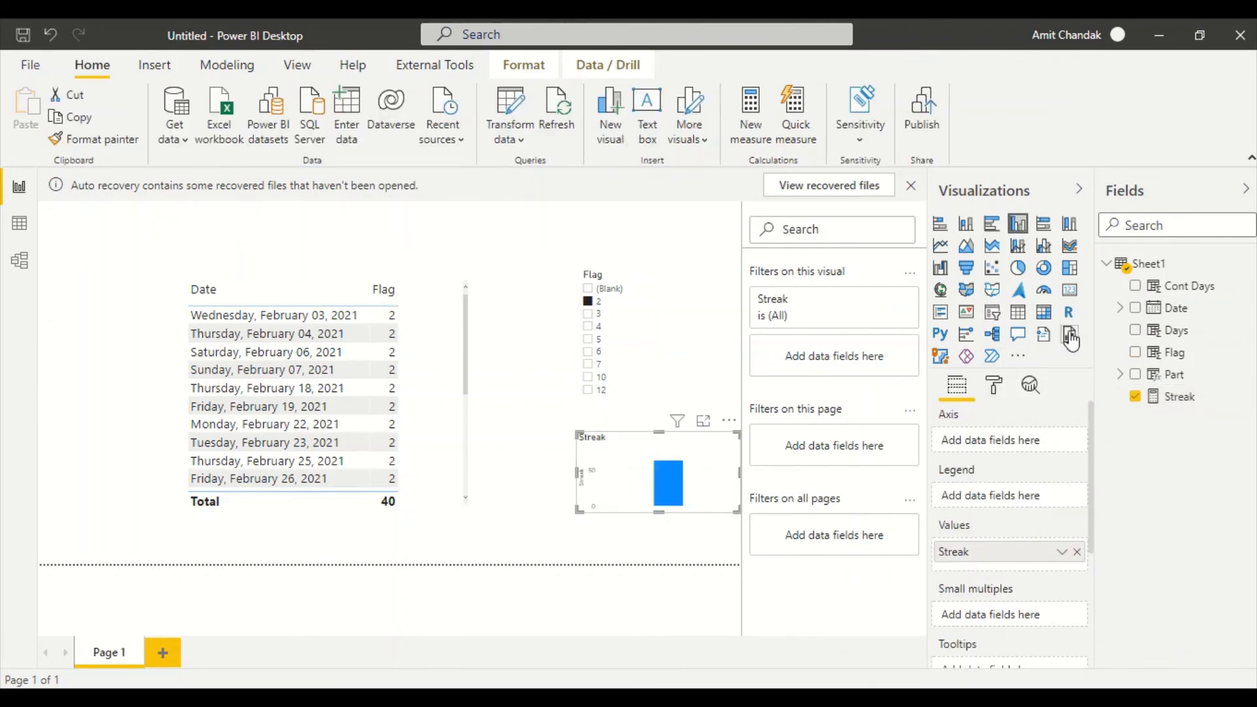
left_click(1070, 292)
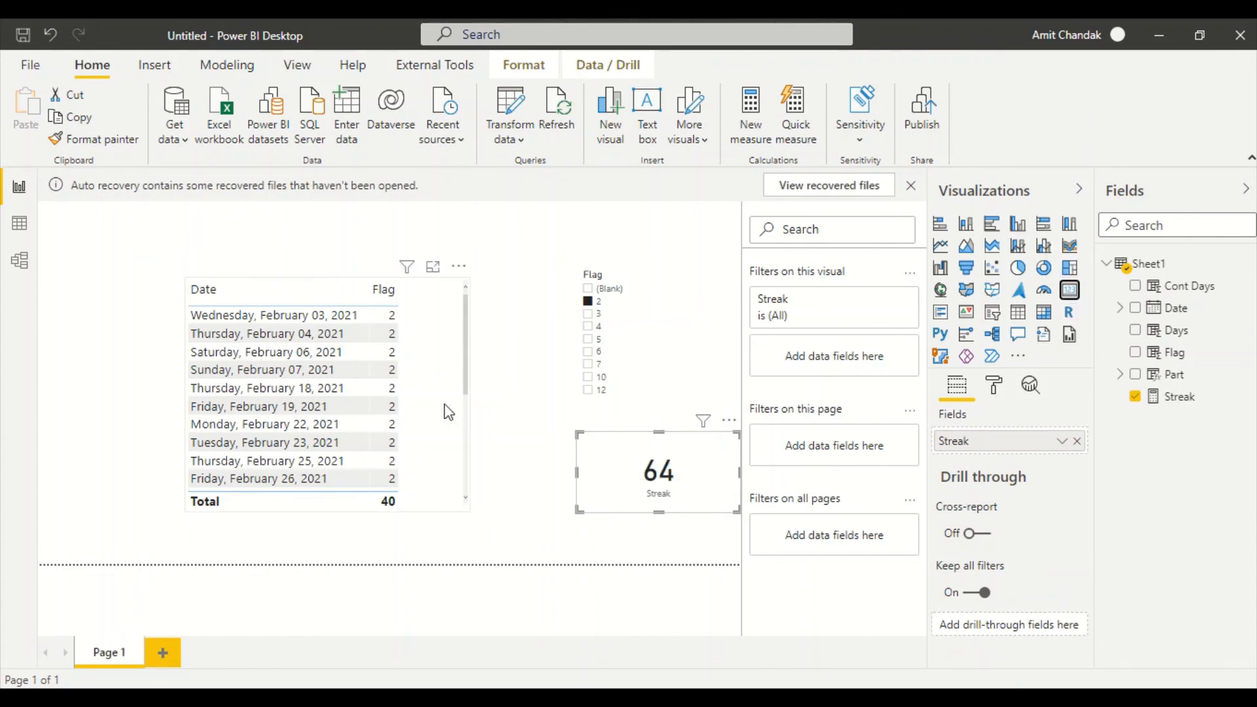
scroll(448, 416, "down", 5)
scroll(447, 417, "up", 5)
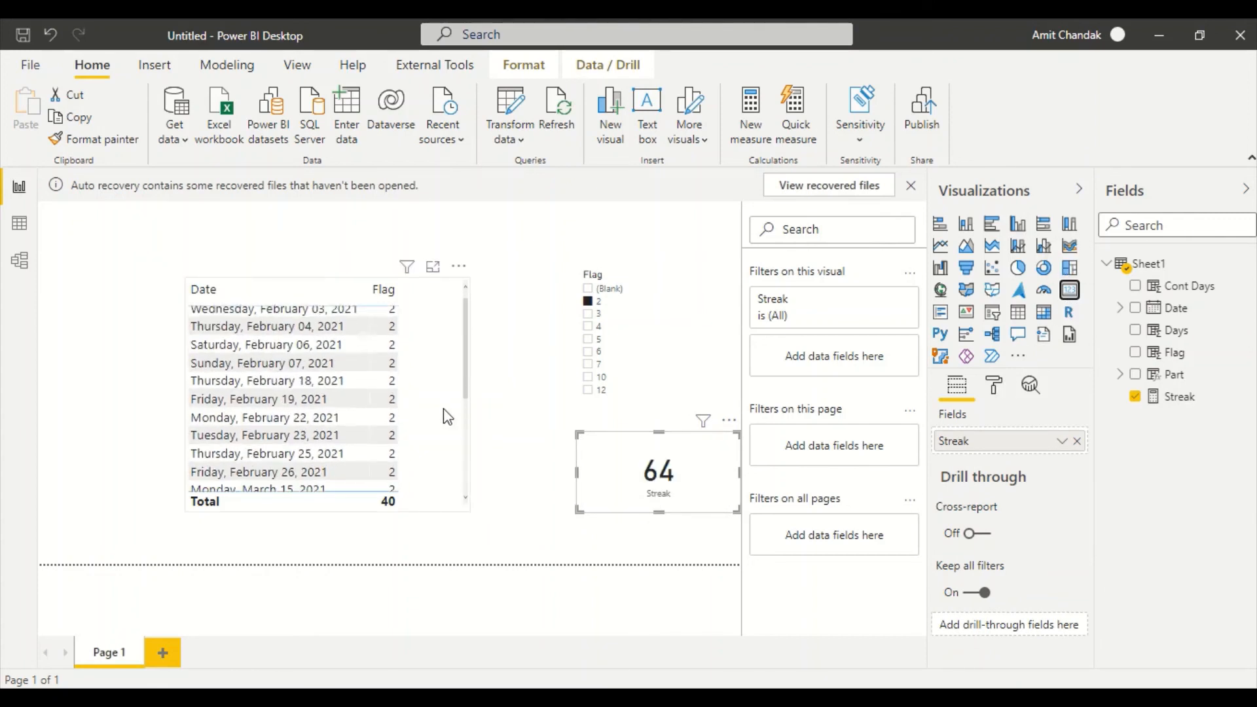
scroll(447, 417, "down", 5)
scroll(427, 426, "up", 5)
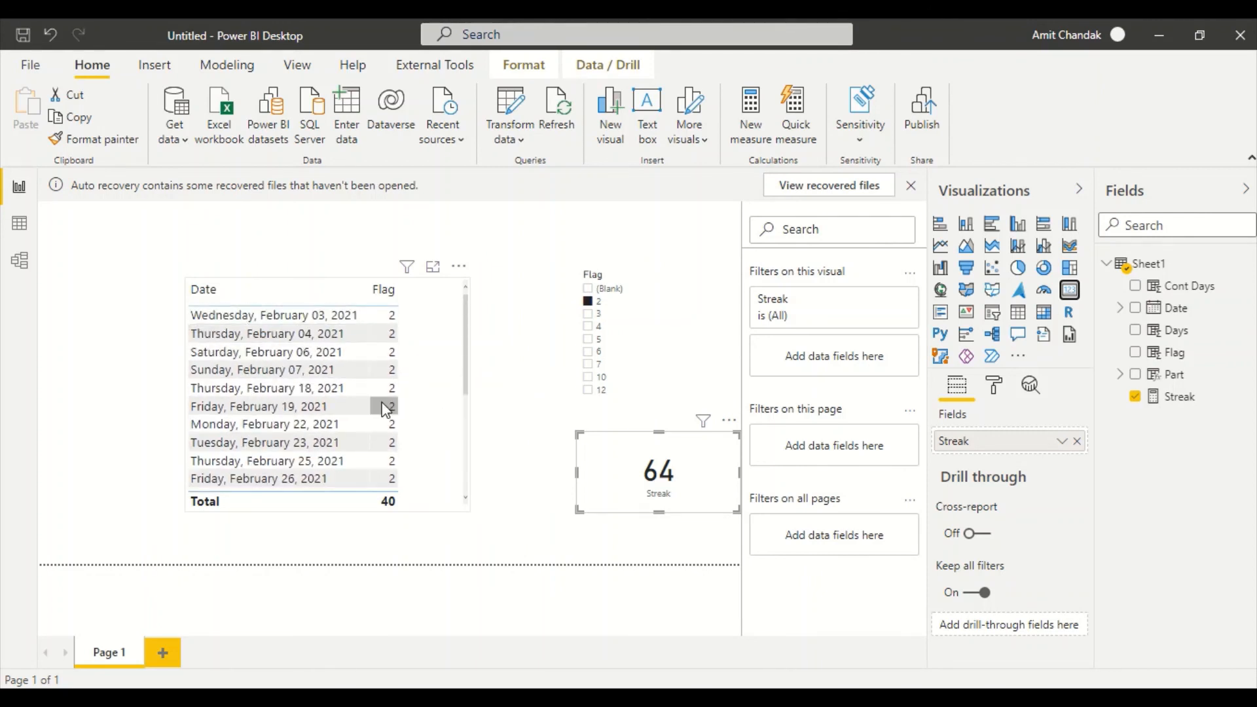
scroll(387, 412, "down", 5)
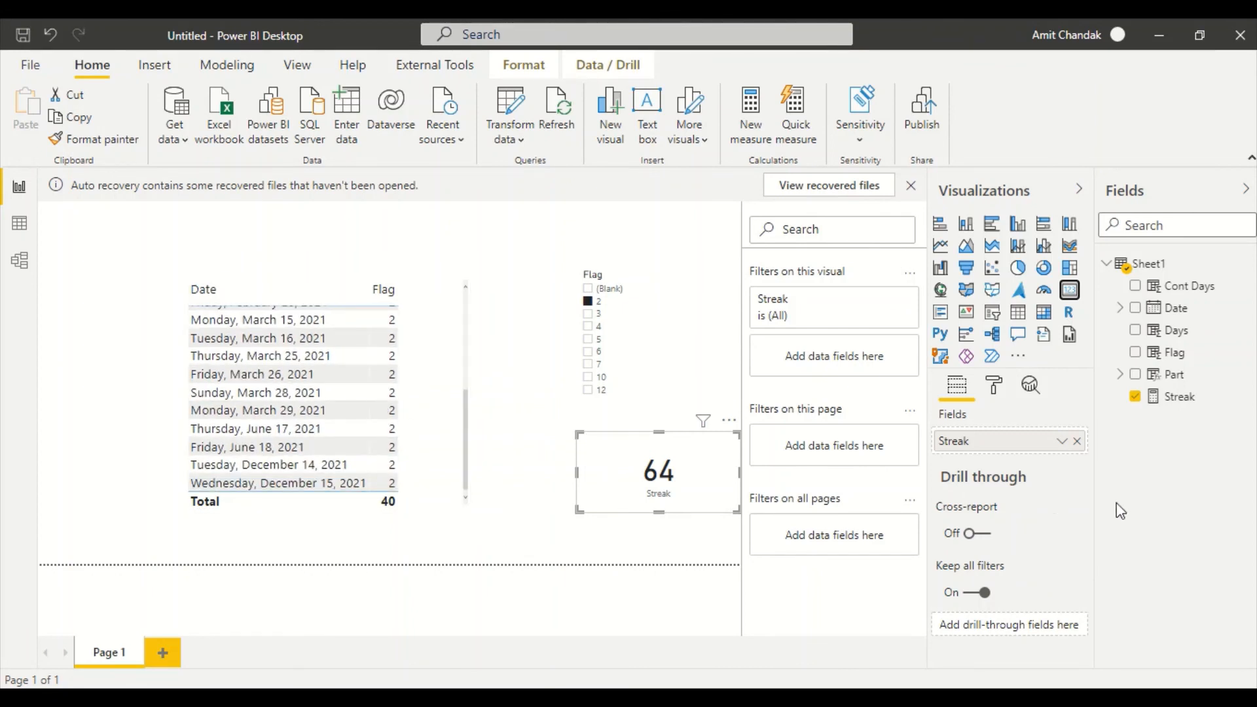
- Wrap the not(ISBLANK(Sheet1[Flag])) condition of the Streak measure in filter(Sheet1, ...) and commit the formula
left_click(1171, 405)
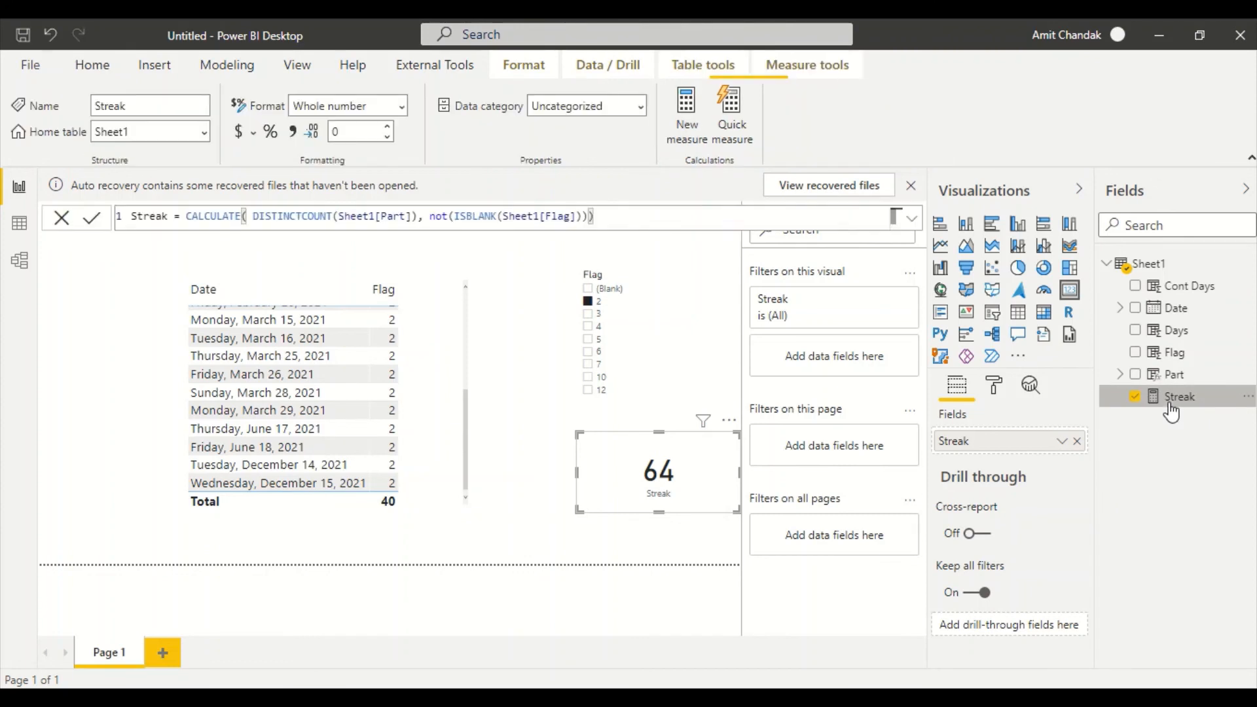
left_click(429, 216)
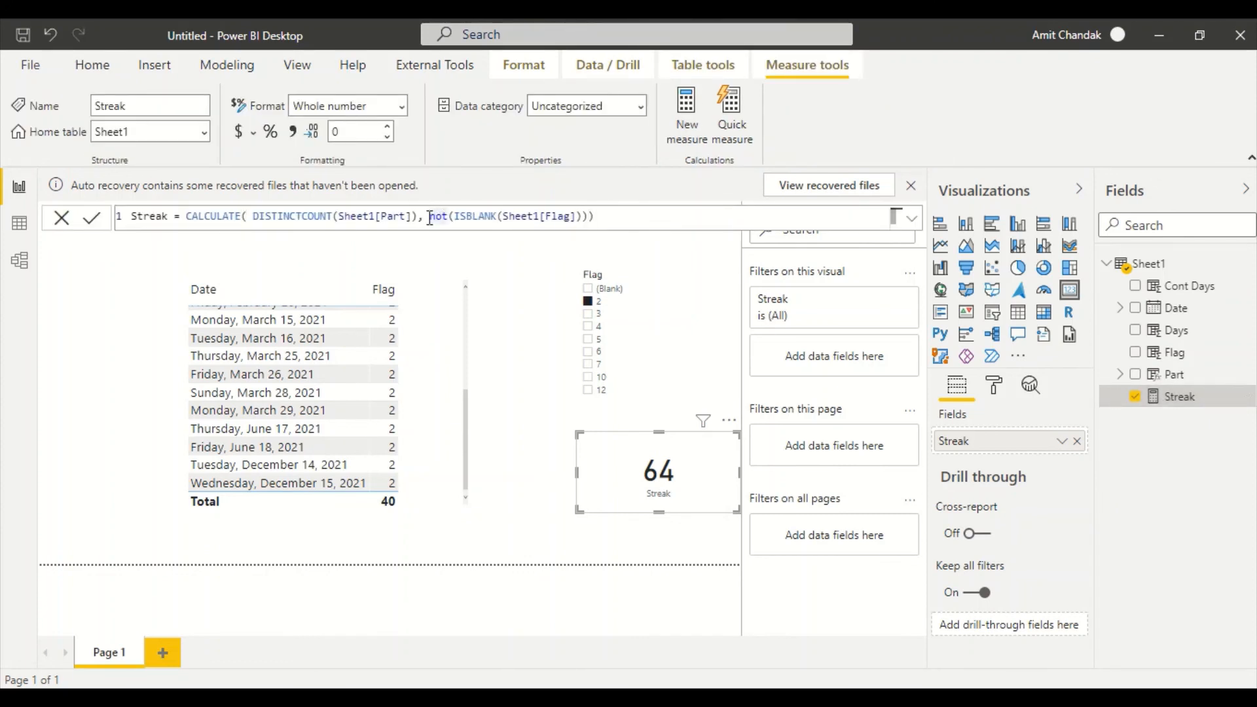
type("filter(Sheet1")
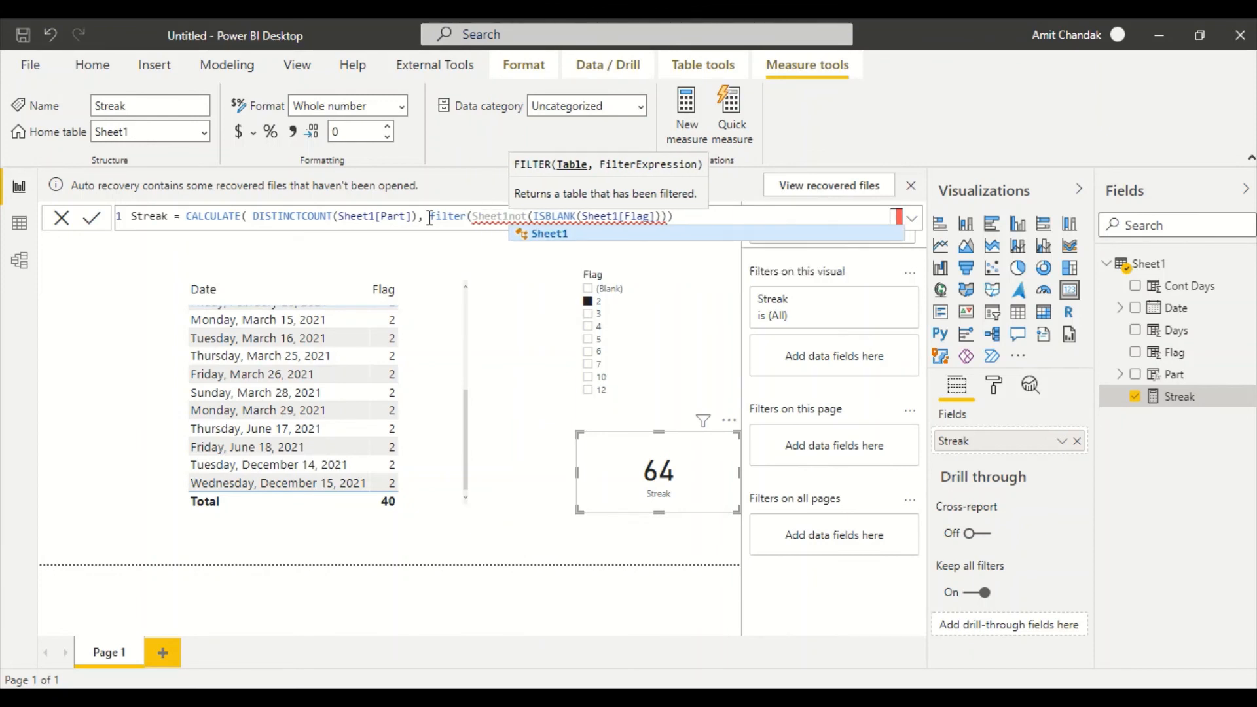
type(",")
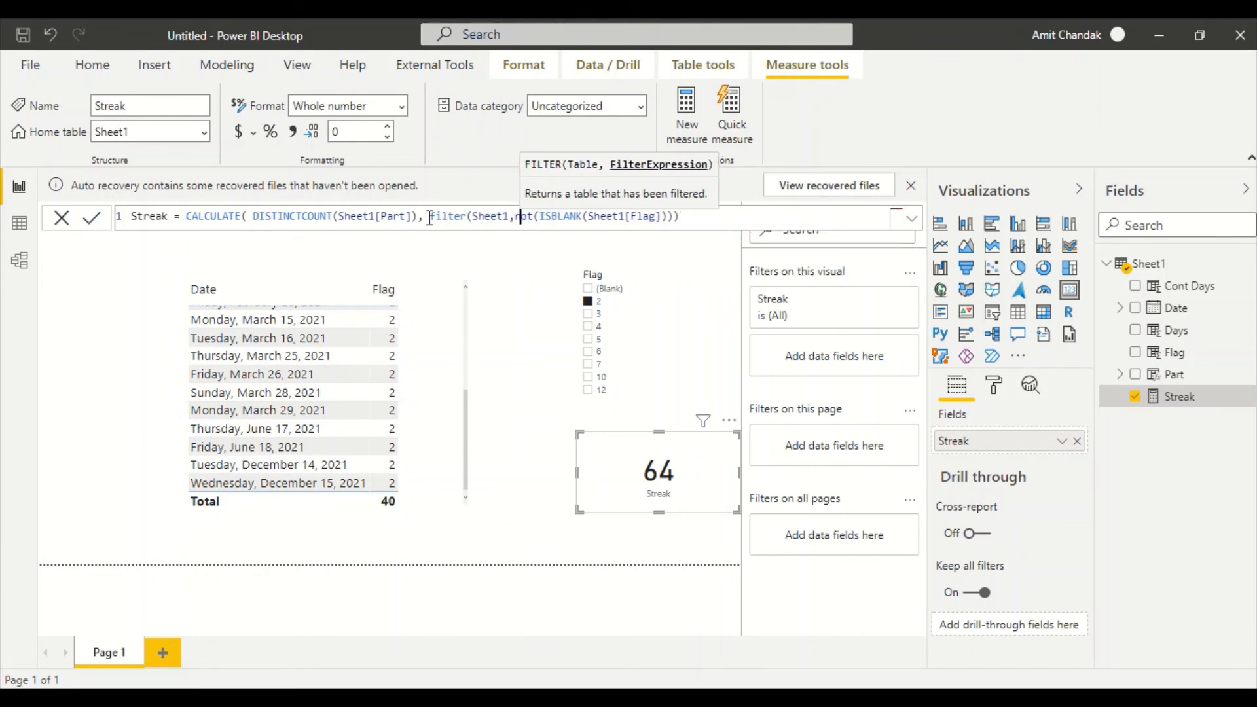
key("End")
type(")")
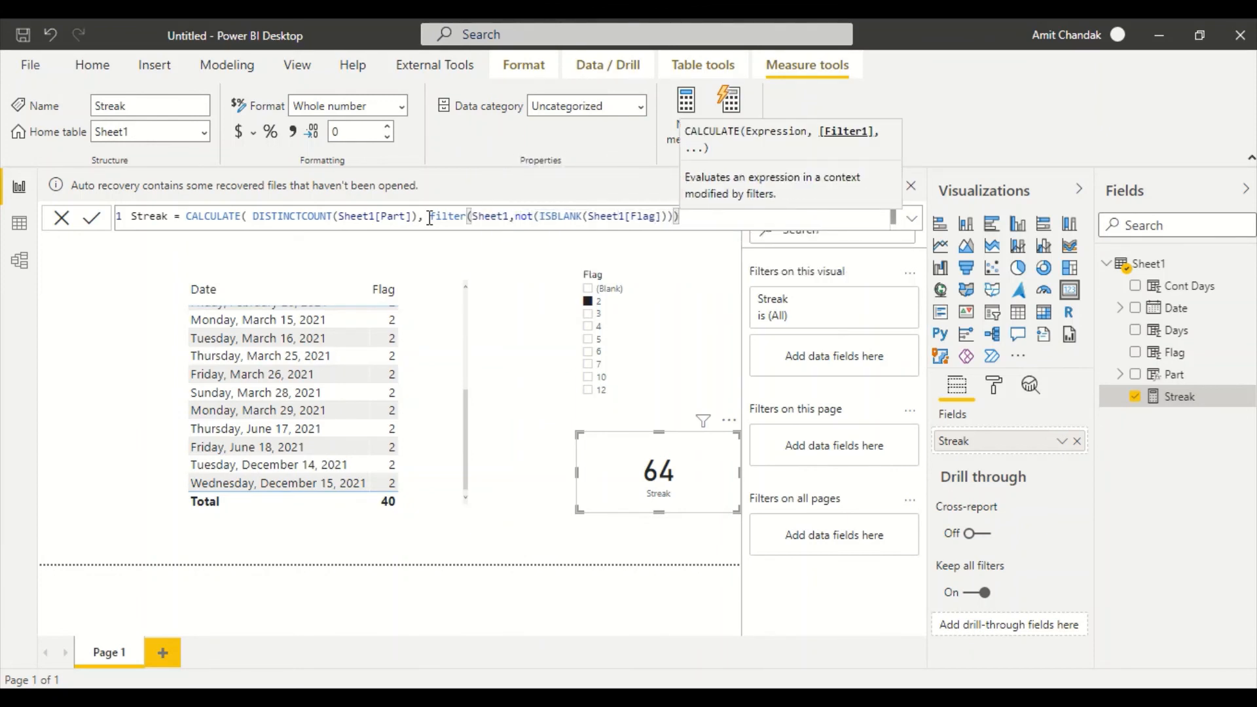
type(")")
key("Return")
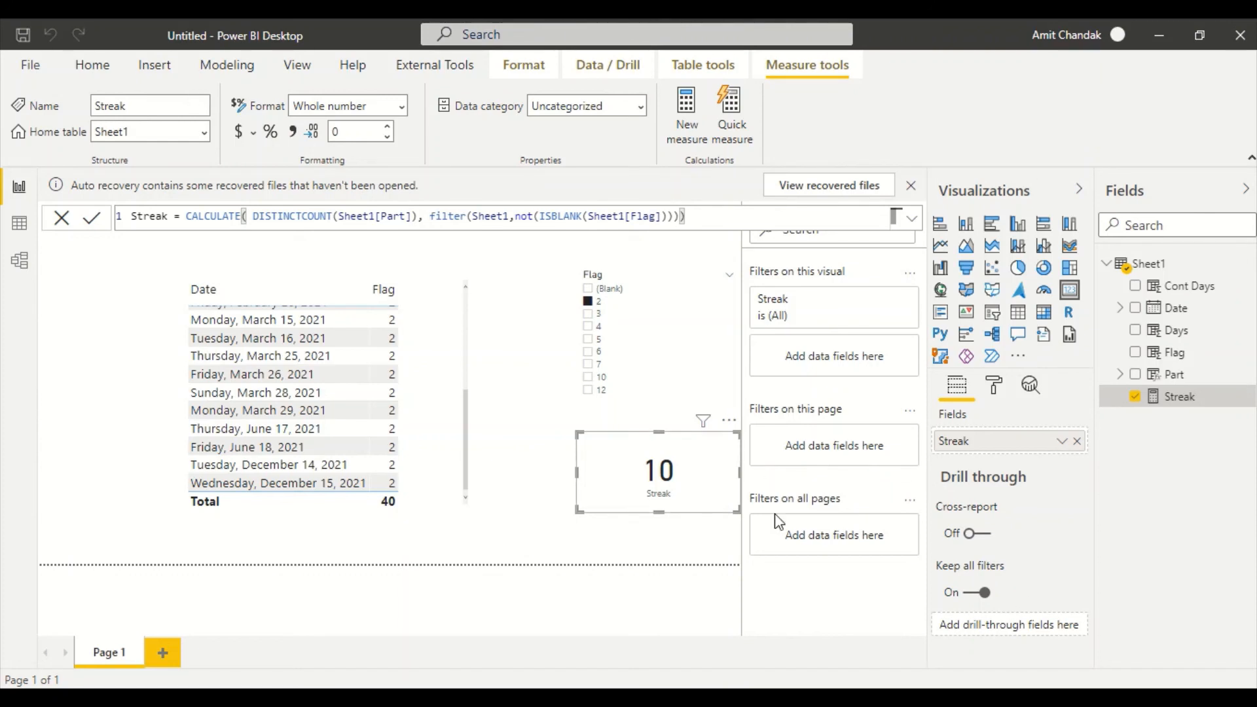
- Filter the report to Flag 3 with the slicer and check the listed dates against the Streak card
left_click(588, 314)
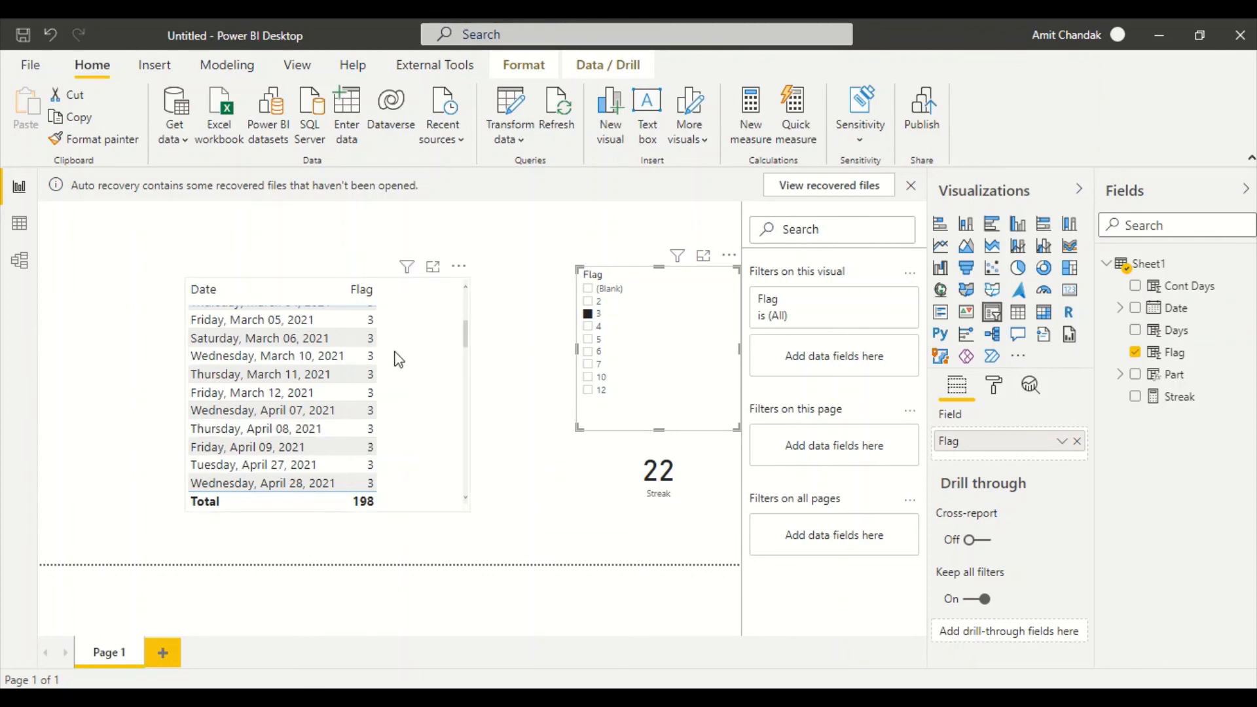
scroll(400, 366, "up", 3)
scroll(399, 370, "down", 3)
scroll(400, 370, "up", 3)
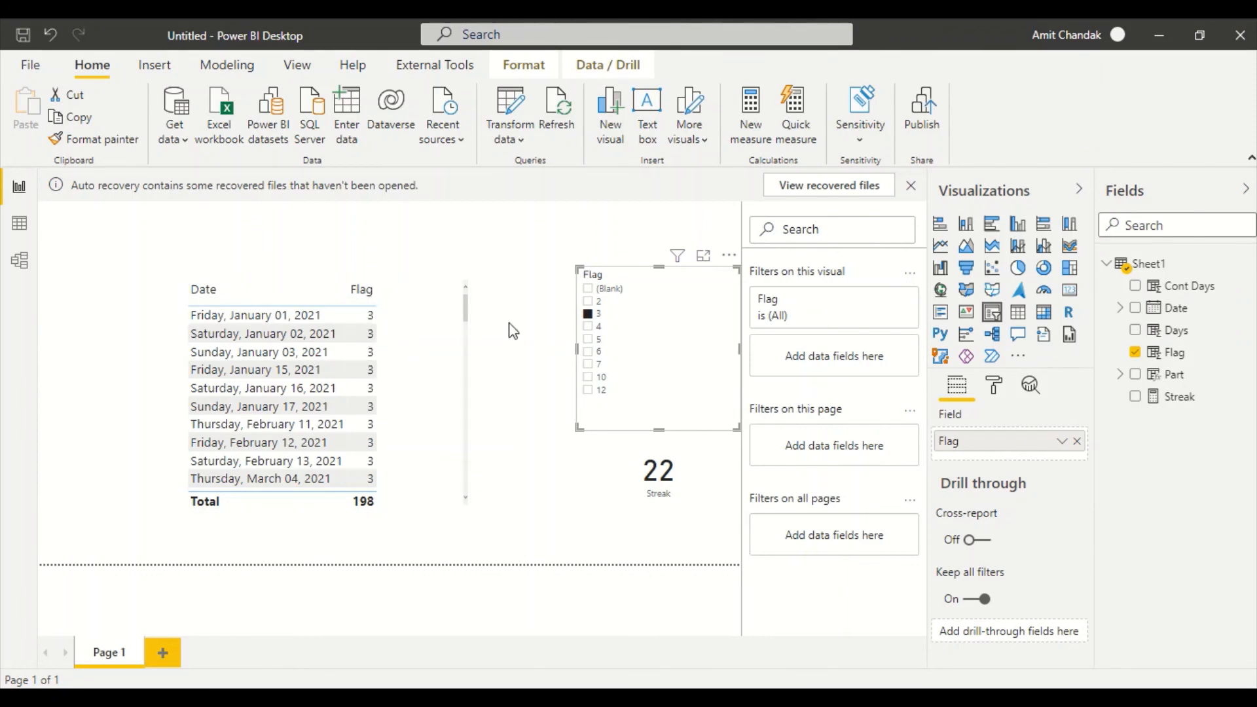
- Switch the Flag slicer to 4 and to 5, and examine the full list of dates for Flag 5 beside the Streak card
left_click(588, 327)
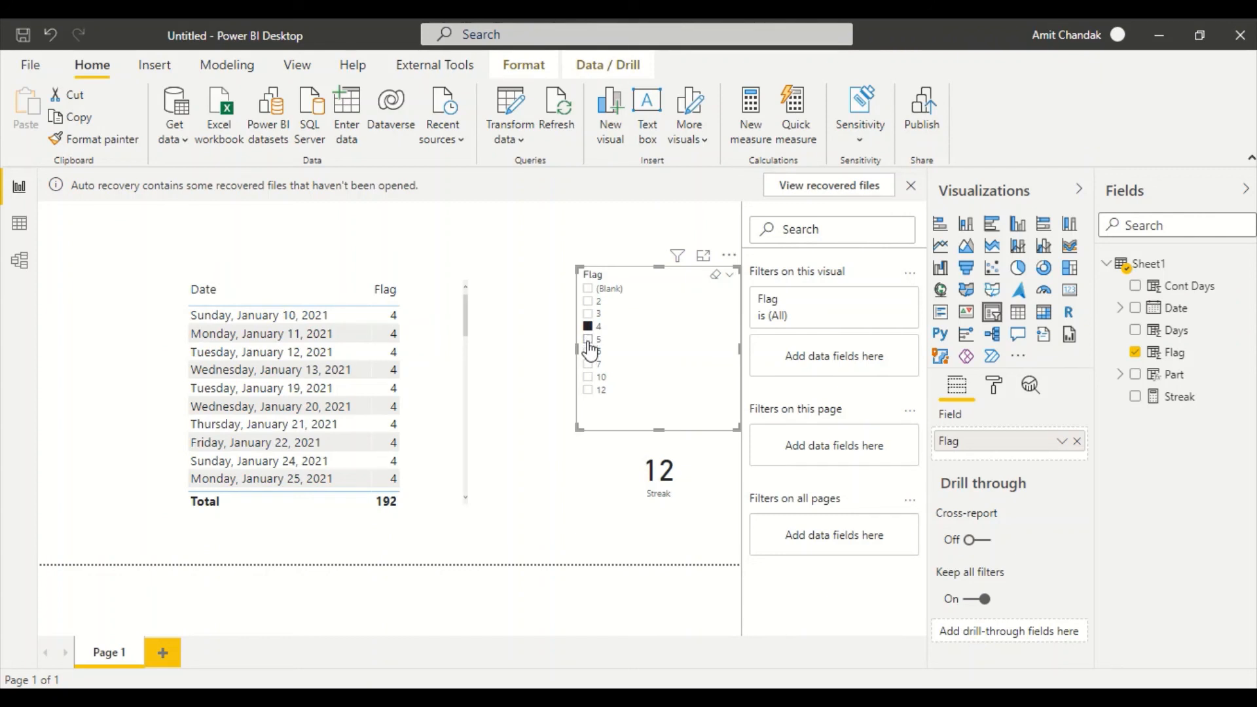
left_click(587, 339)
scroll(383, 364, "down", 8)
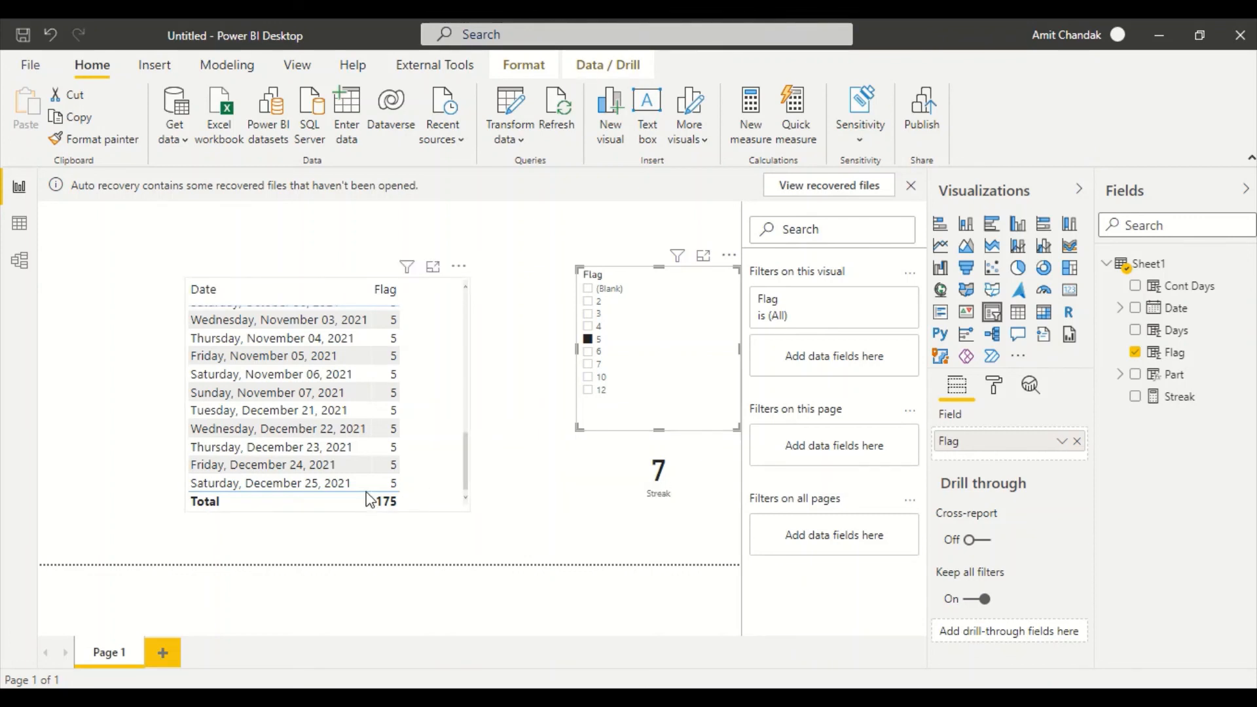
scroll(384, 501, "up", 2)
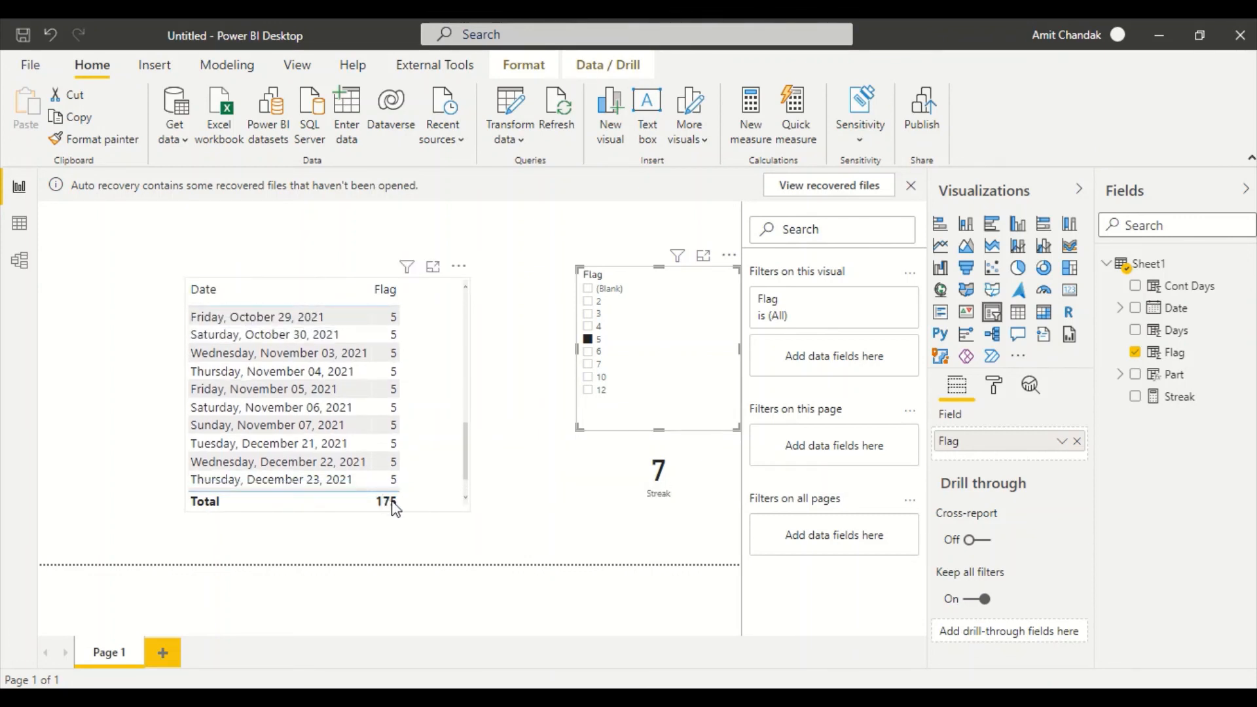
scroll(396, 502, "up", 3)
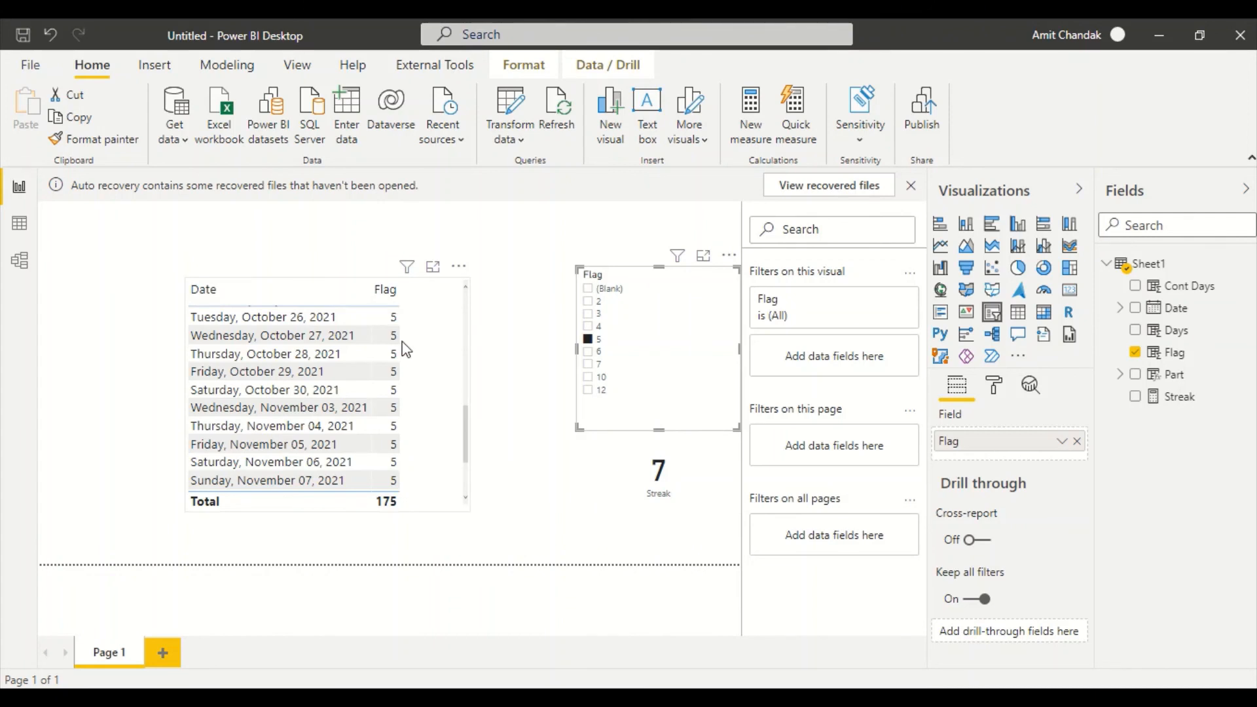
scroll(426, 387, "up", 5)
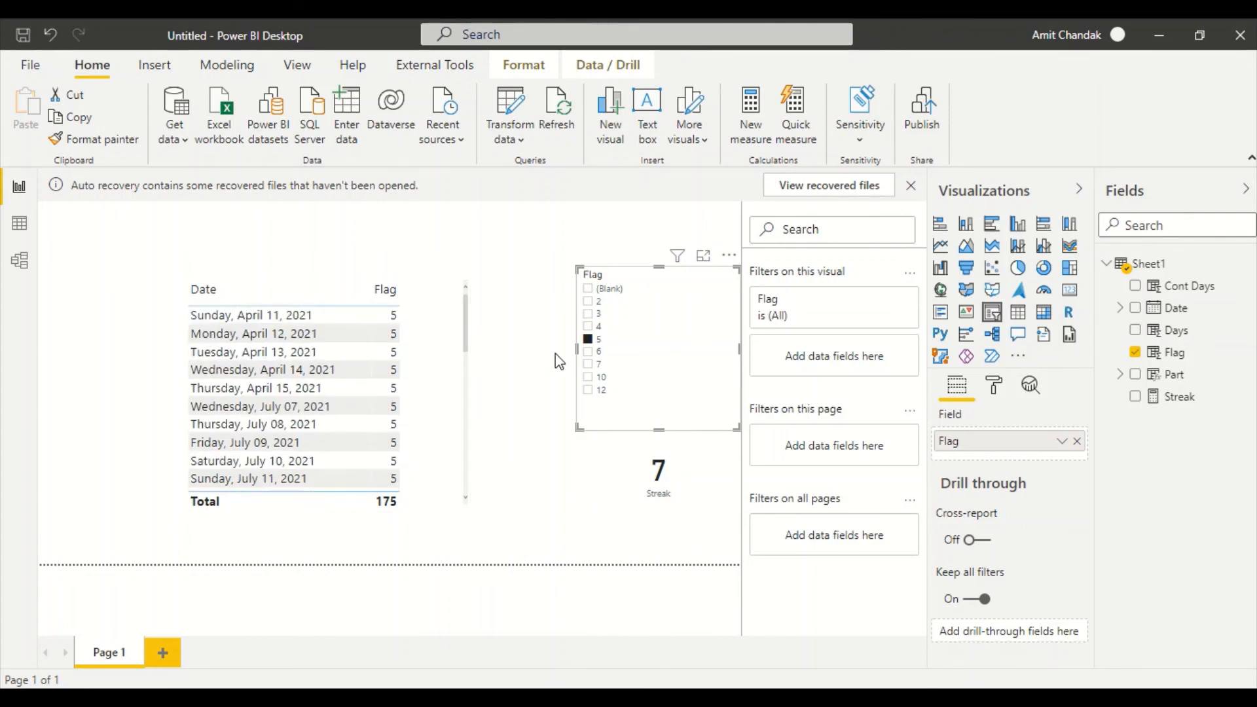
- Set the Flag slicer back to 4, 3 and 2 in turn, comparing the Streak card with the table for each
left_click(589, 328)
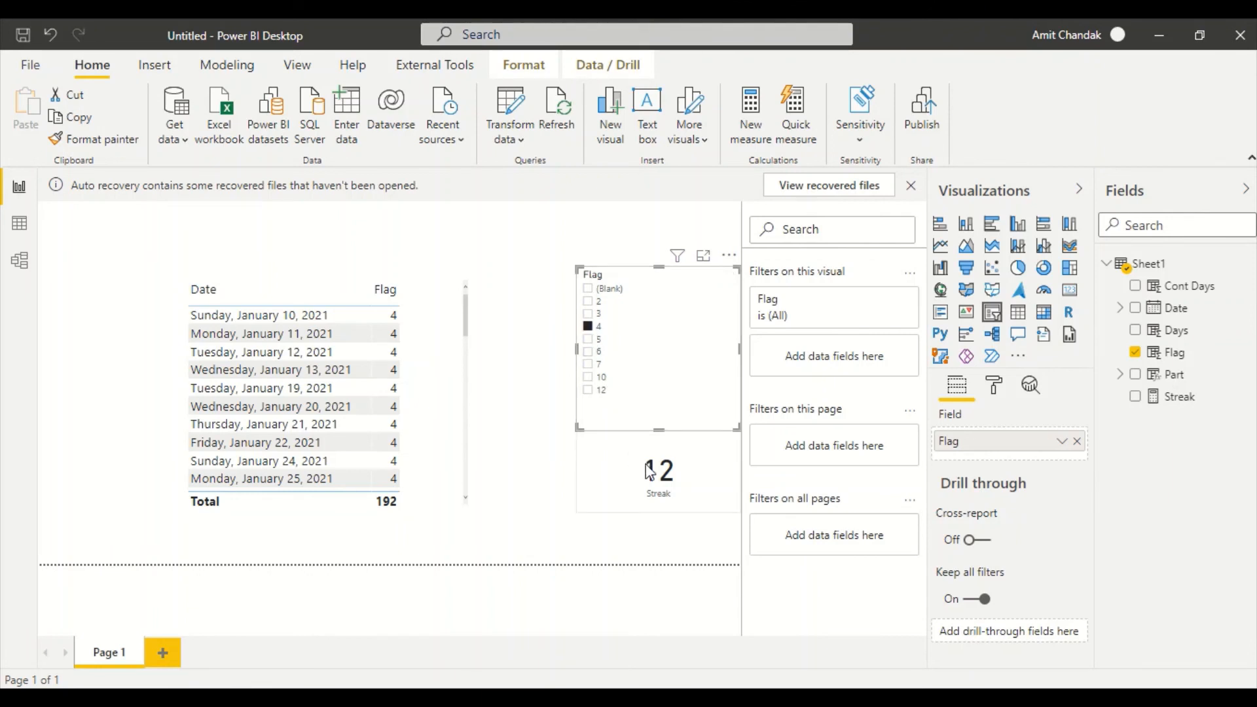
left_click(588, 313)
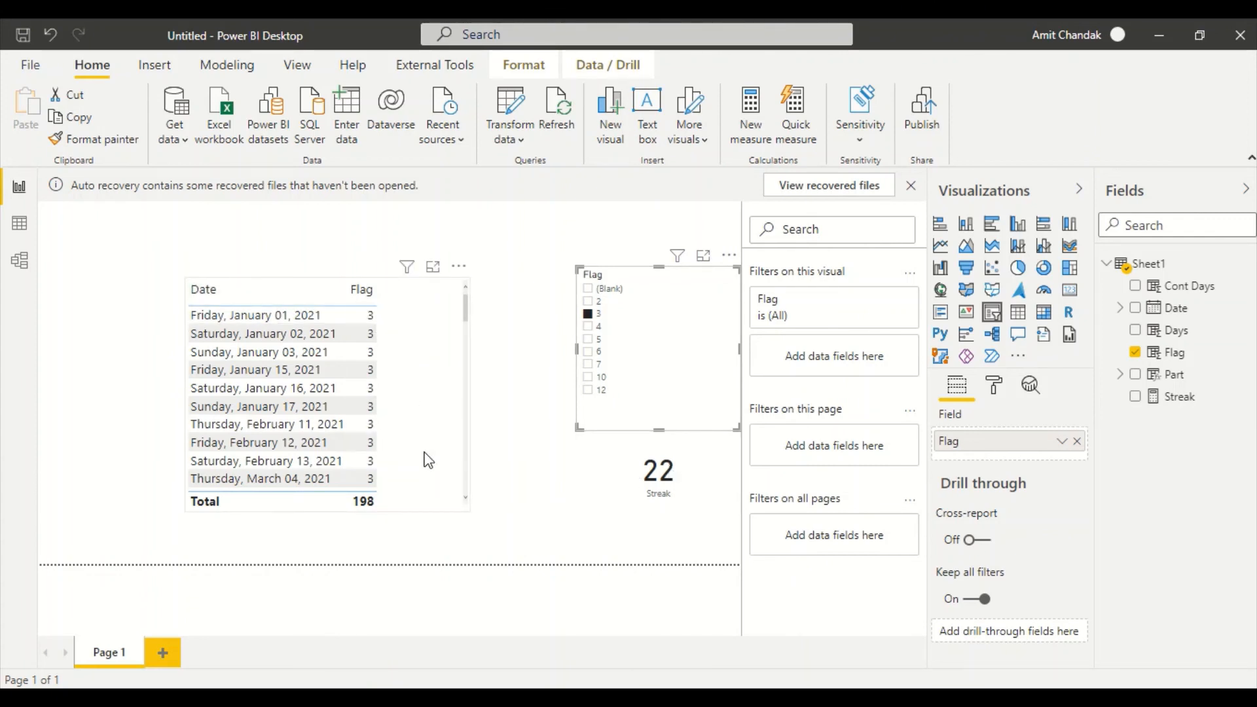
left_click(588, 303)
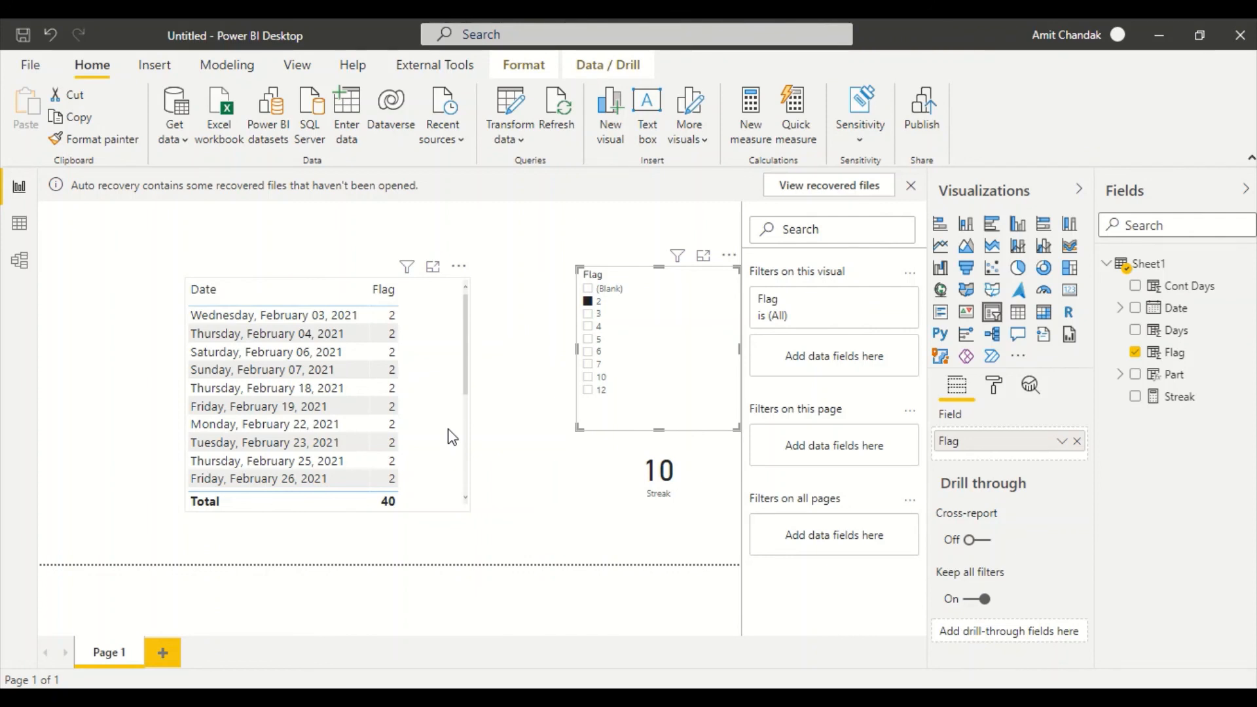
scroll(452, 437, "down", 5)
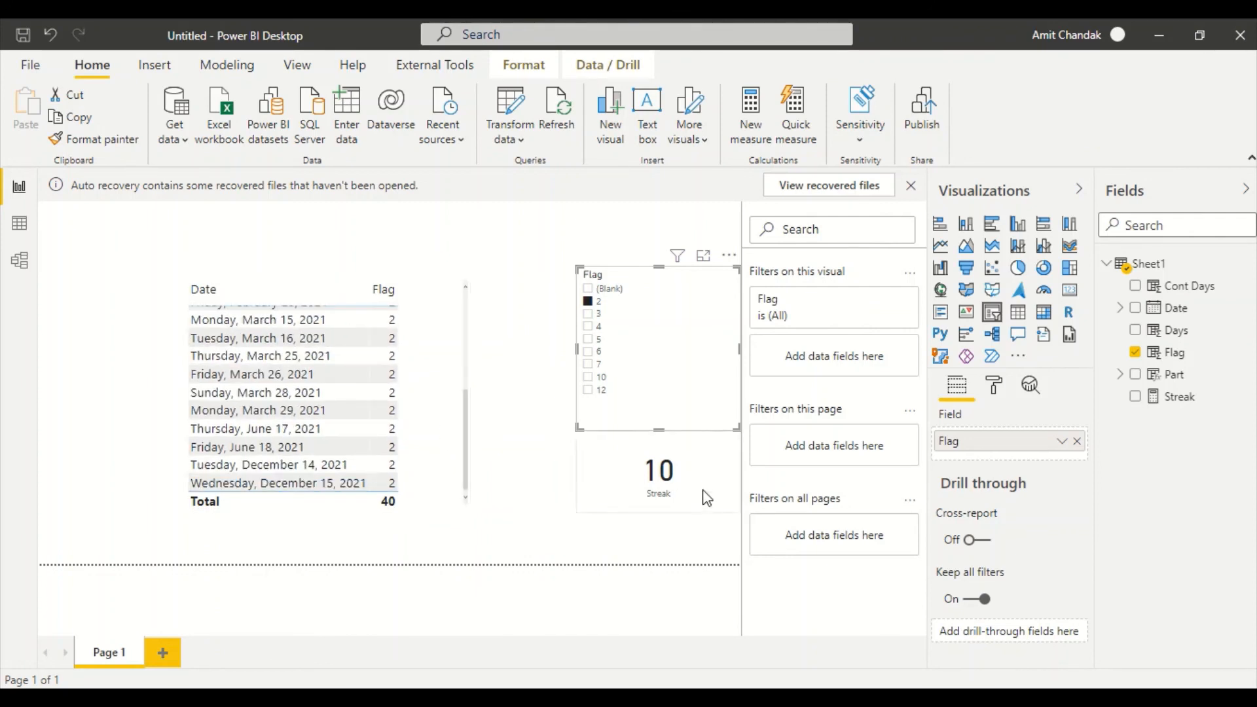
- Select Flag 3 and Flag 4 in turn in the slicer to compare the streaks, and display the Streak measure's formula
left_click(589, 315)
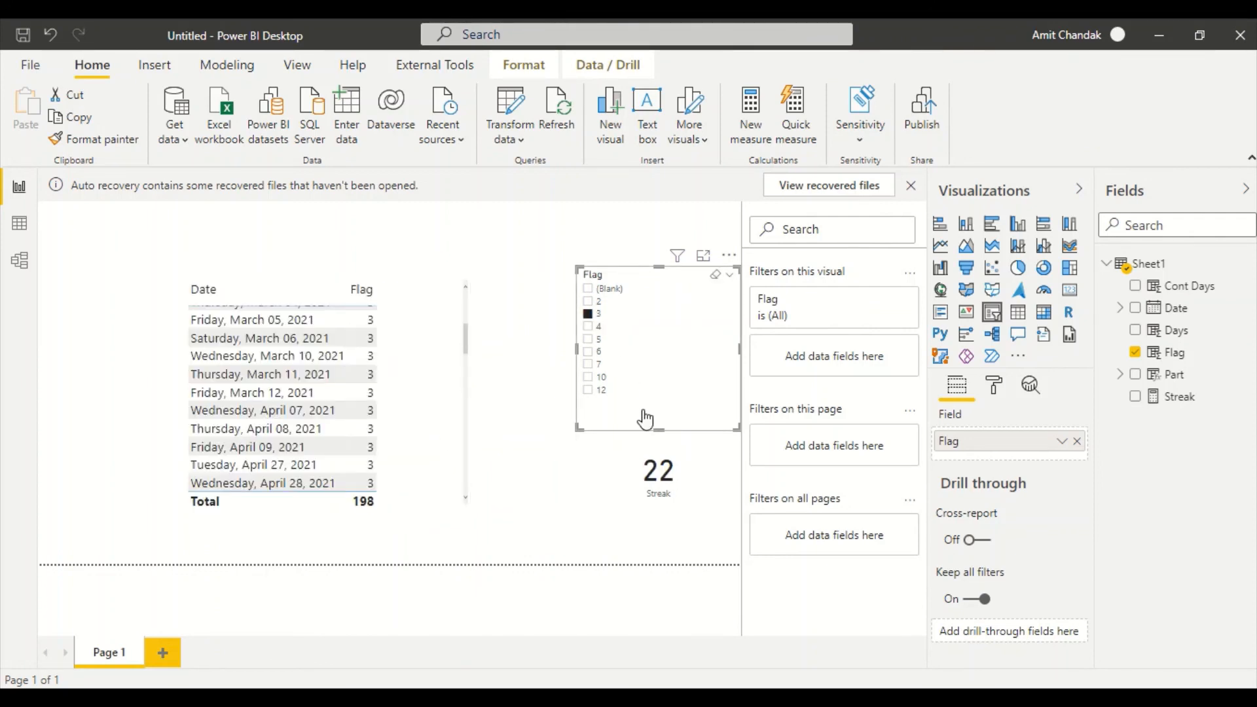
left_click(588, 326)
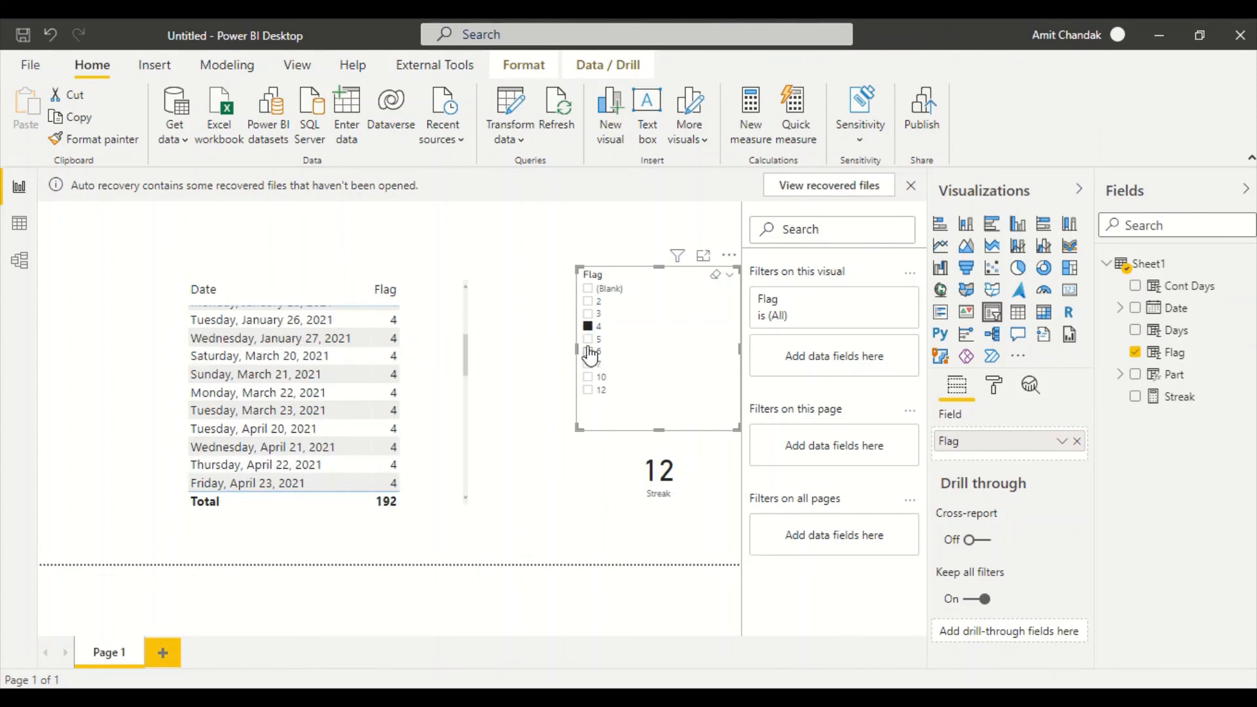
scroll(433, 396, "up", 3)
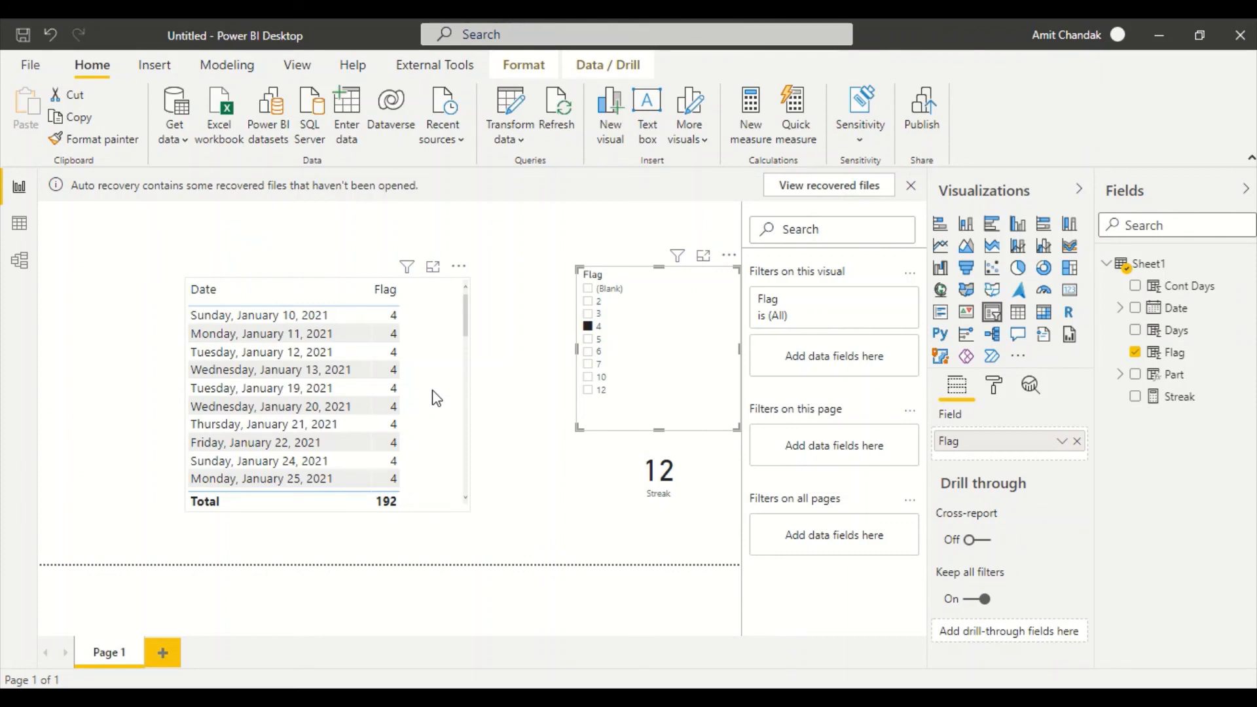
left_click(1182, 396)
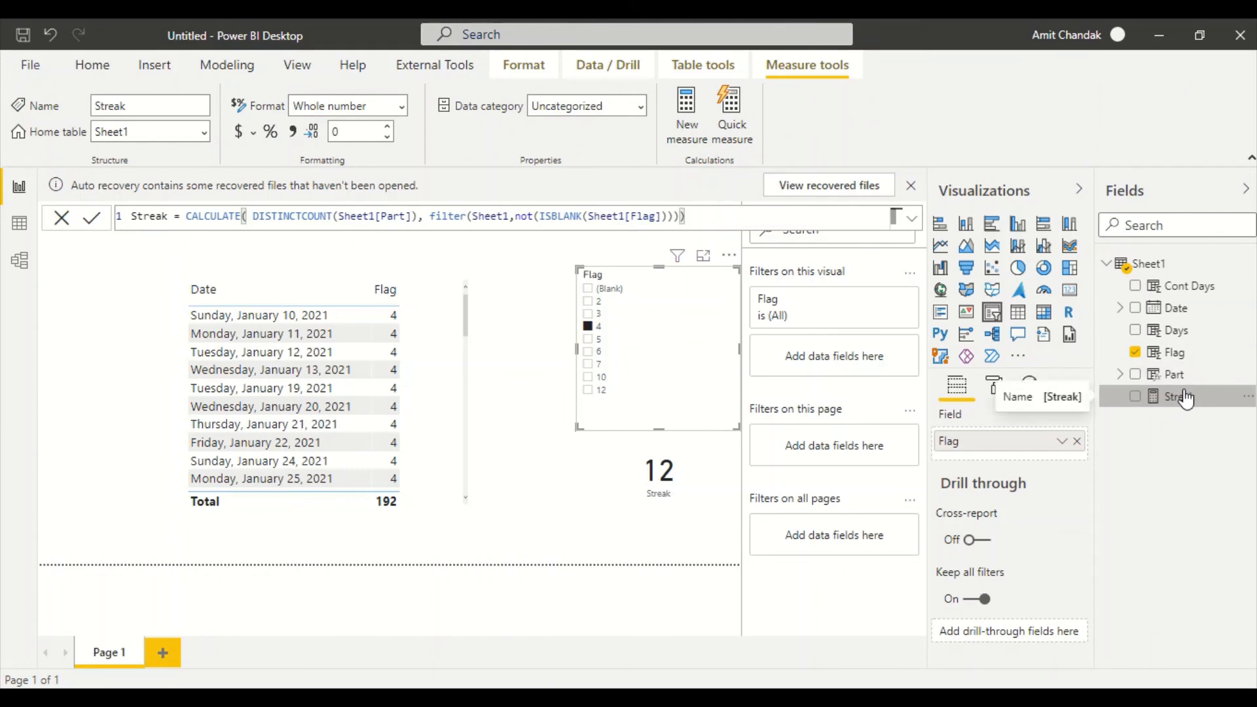